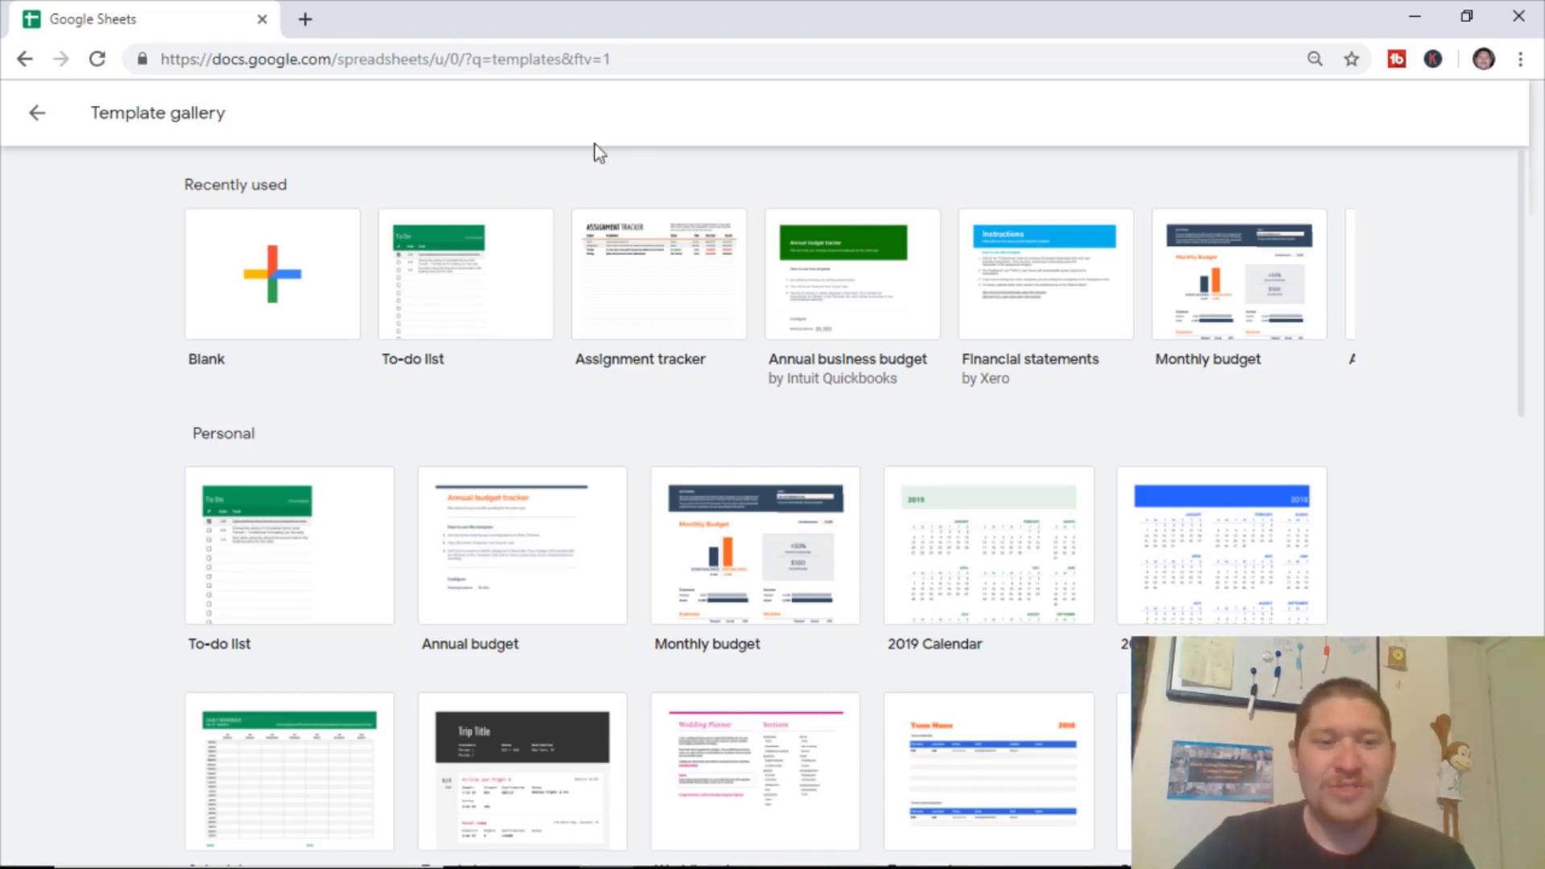
Create a spreadsheet from the Monthly budget template and set its starting balance to 0
click(798, 547)
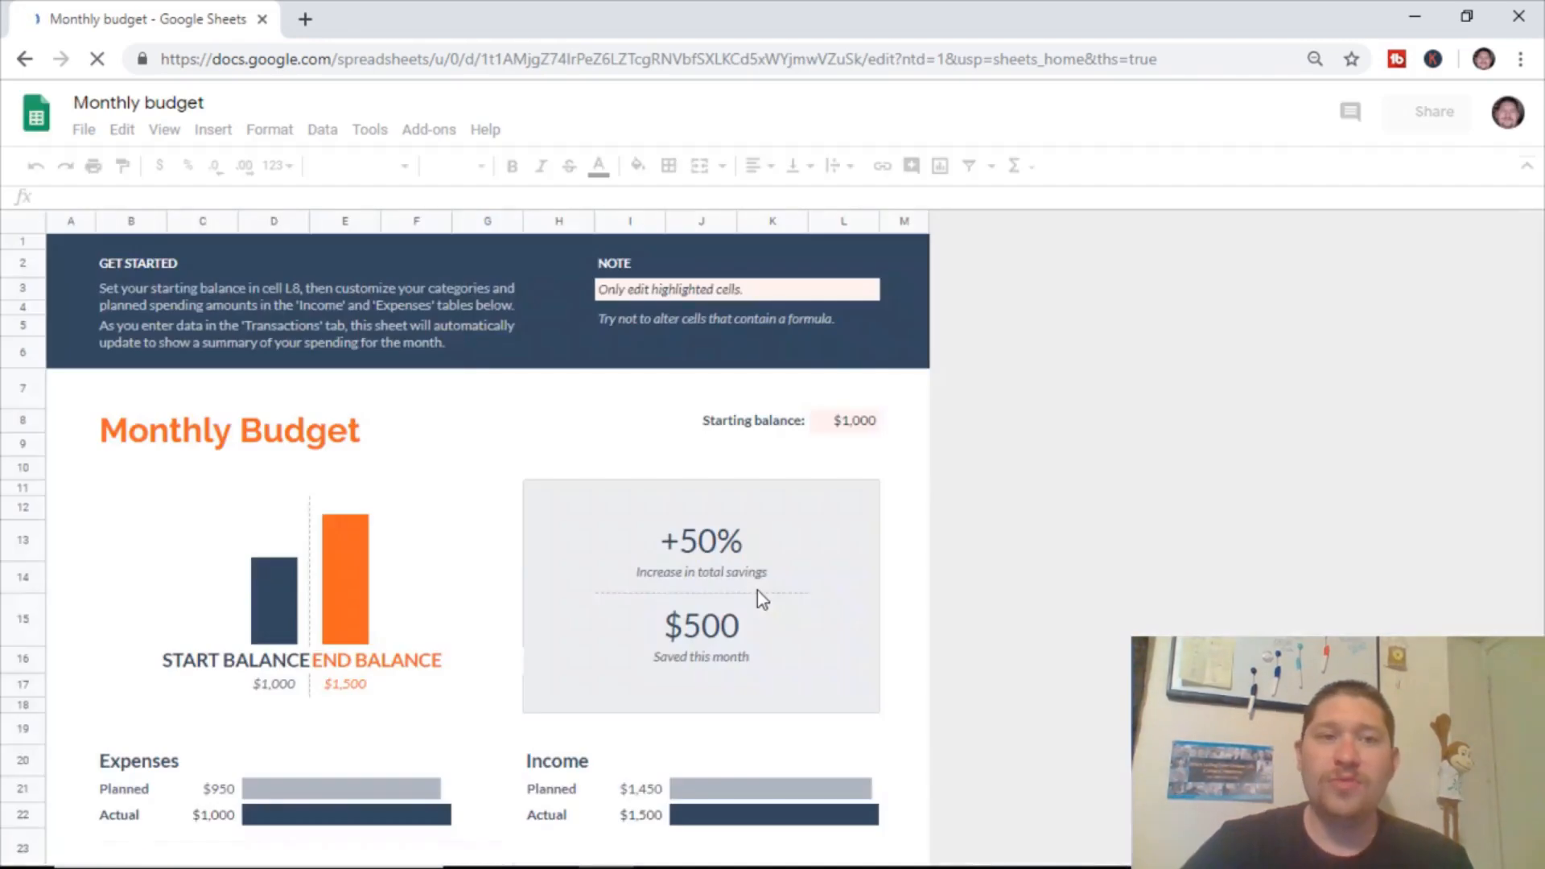
click(878, 432)
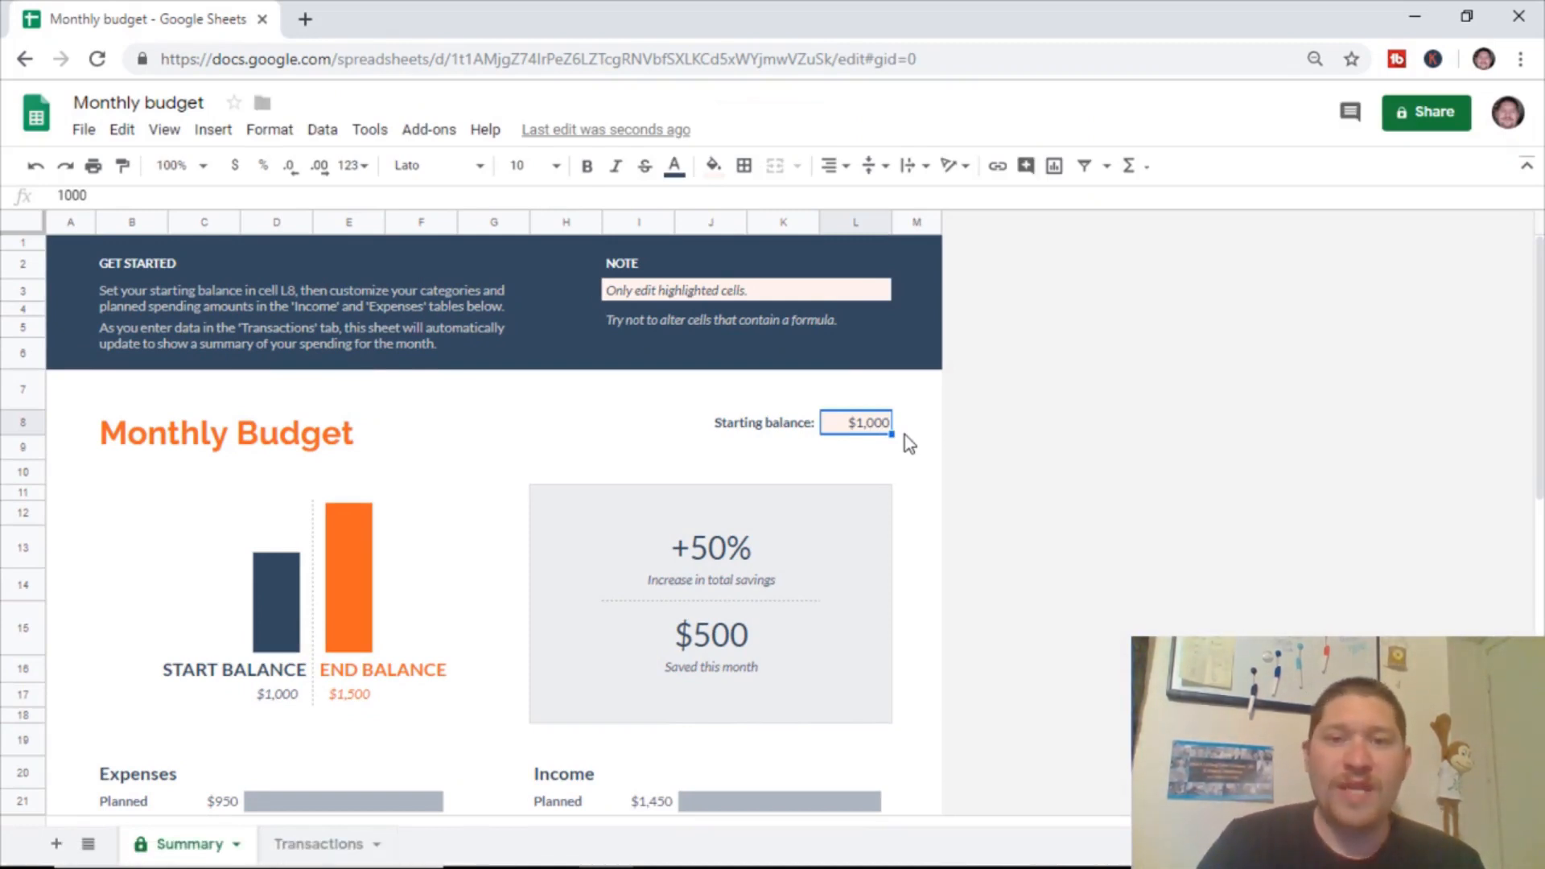
text(0)
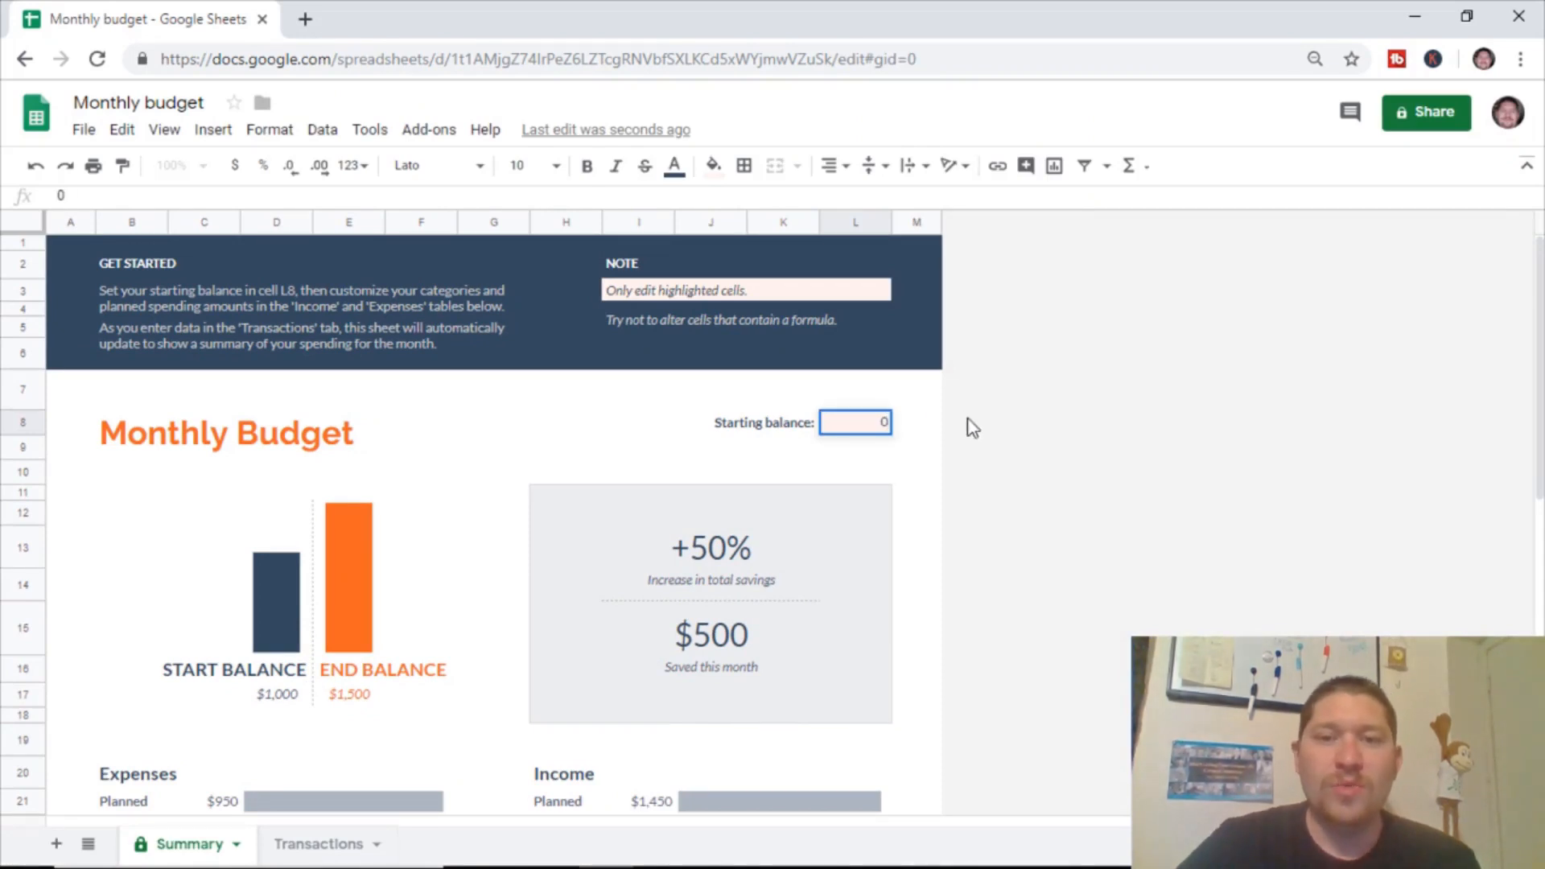
key(Tab)
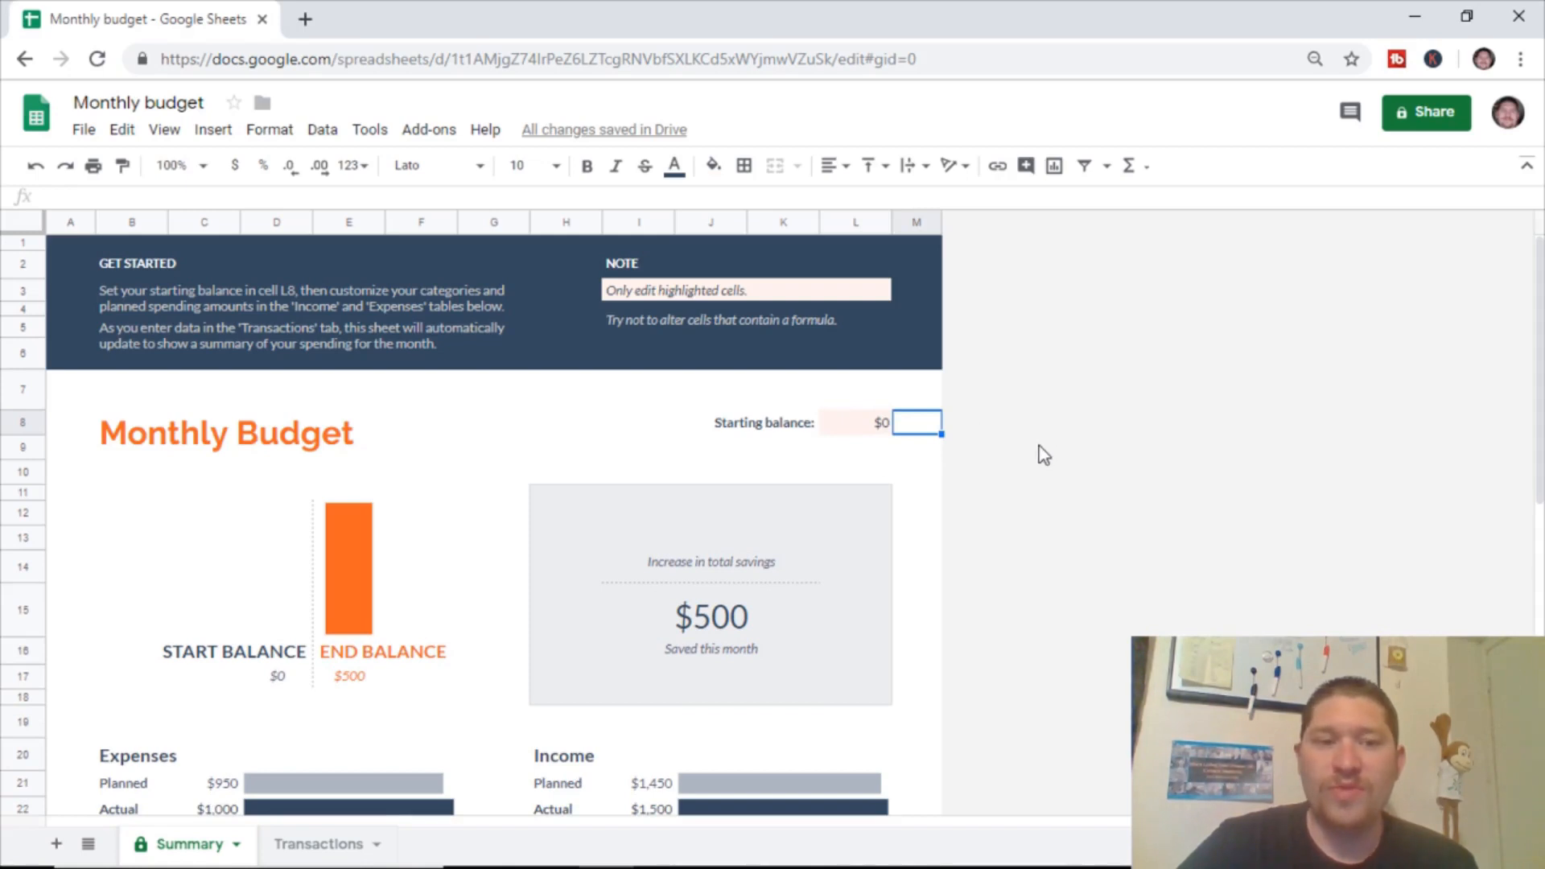
Look over the Summary sheet, including the balance chart, the savings box and the Expenses and Income tables
scroll(1039, 451, down, 3)
scroll(978, 487, down, 5)
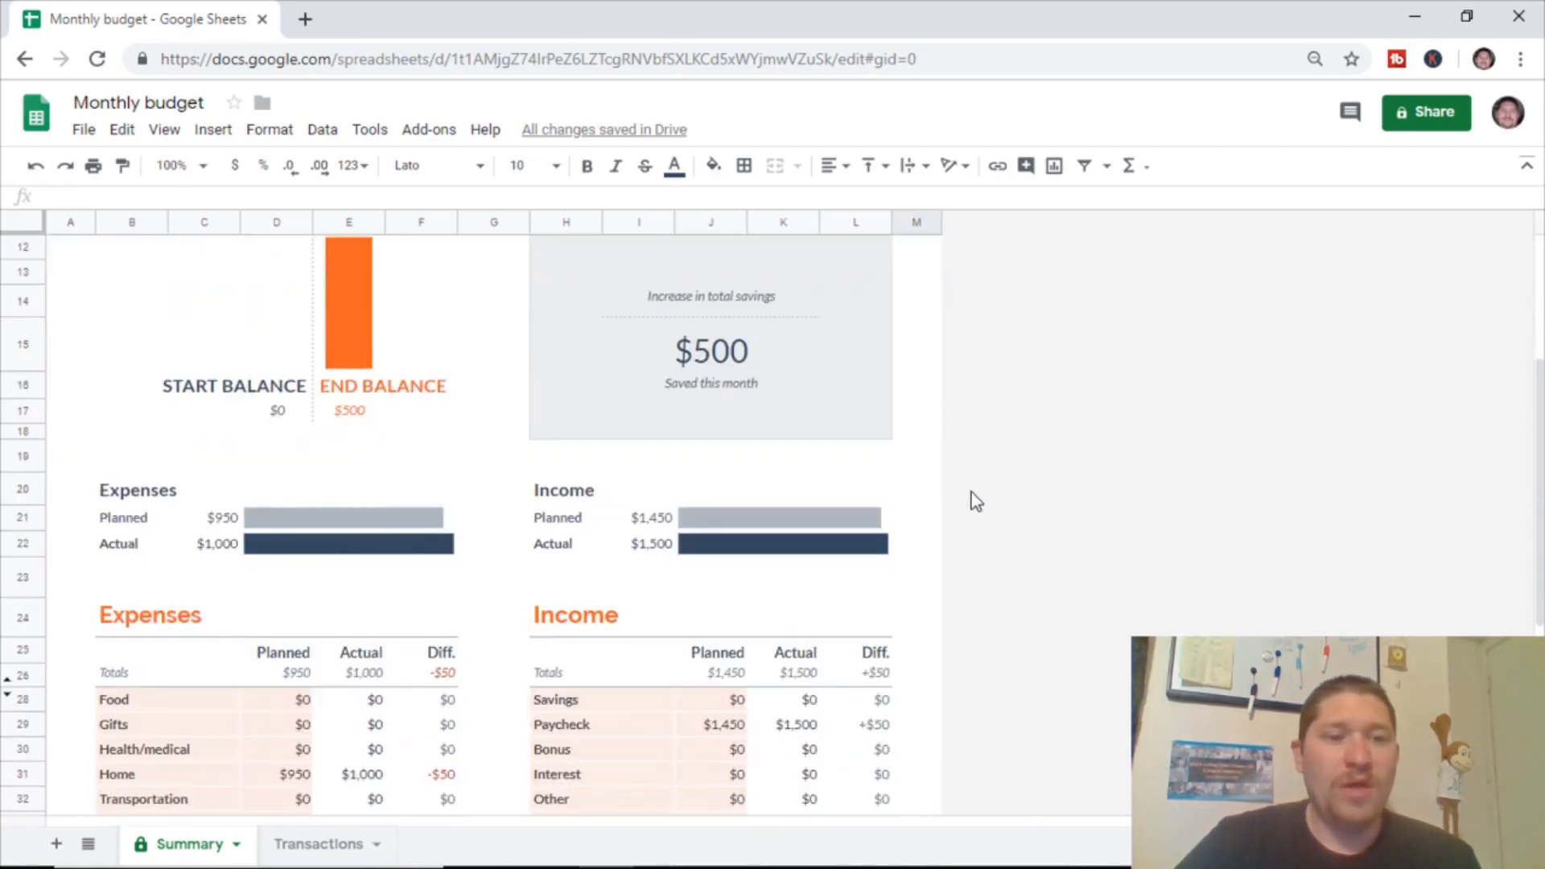
scroll(886, 523, down, 2)
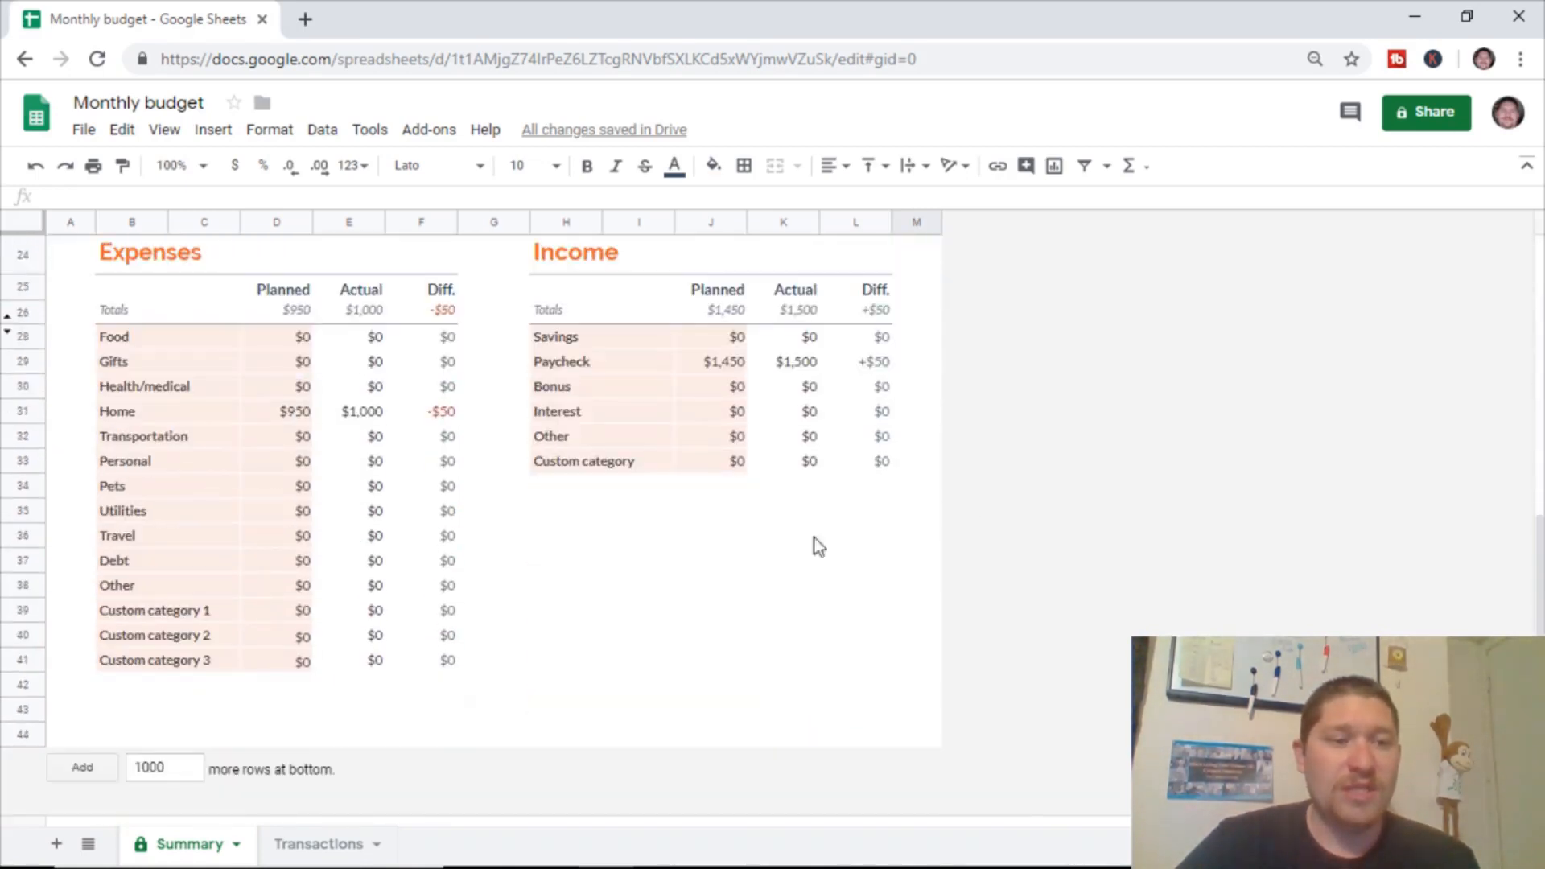
scroll(697, 576, up, 3)
scroll(496, 601, up, 1)
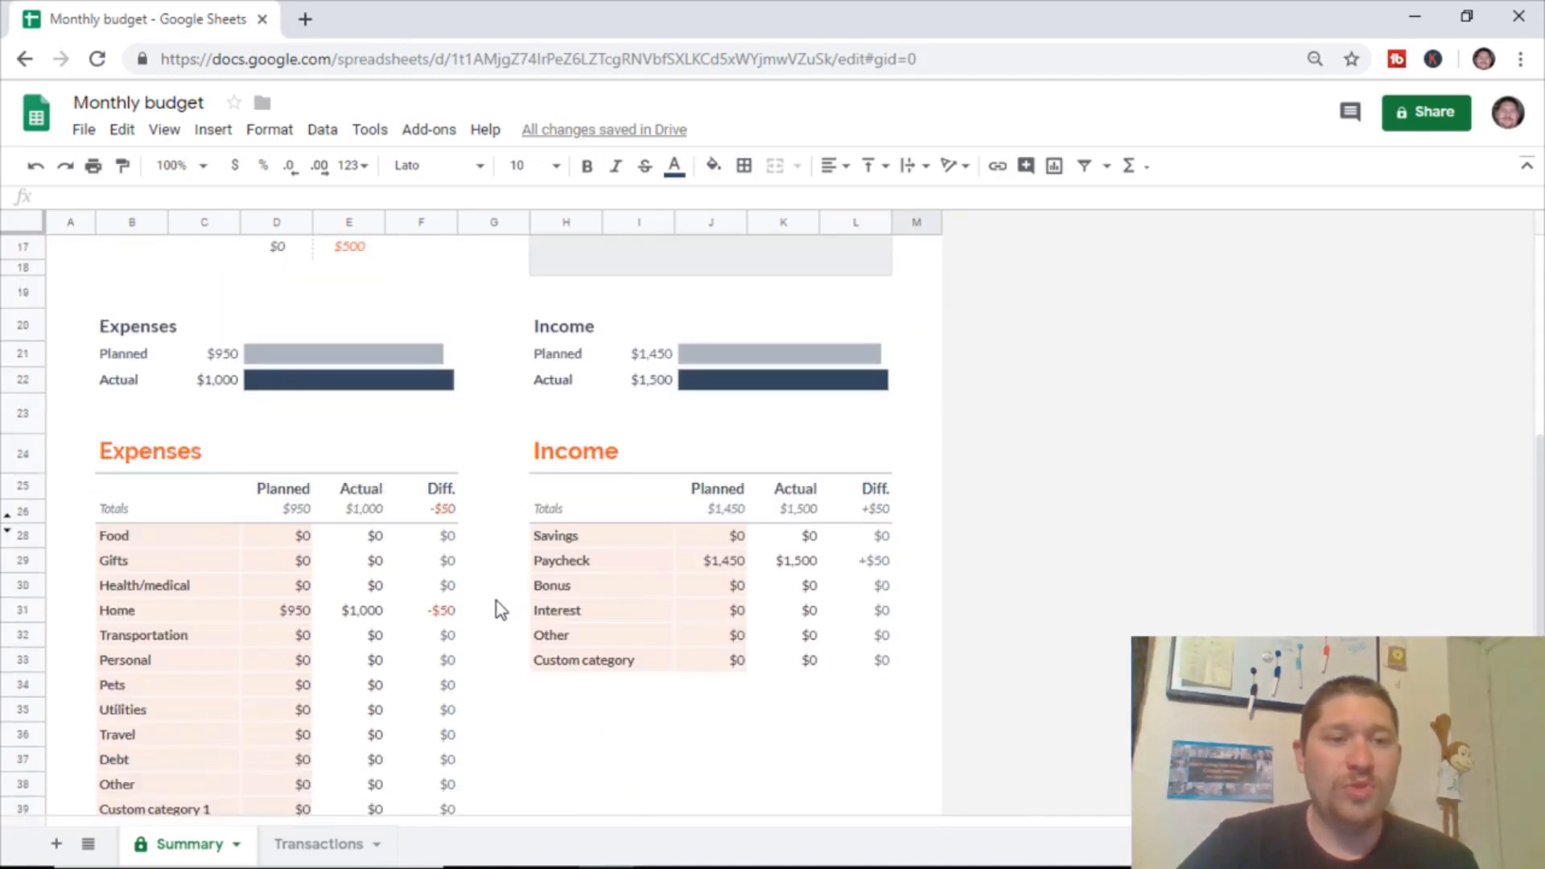
scroll(307, 614, up, 5)
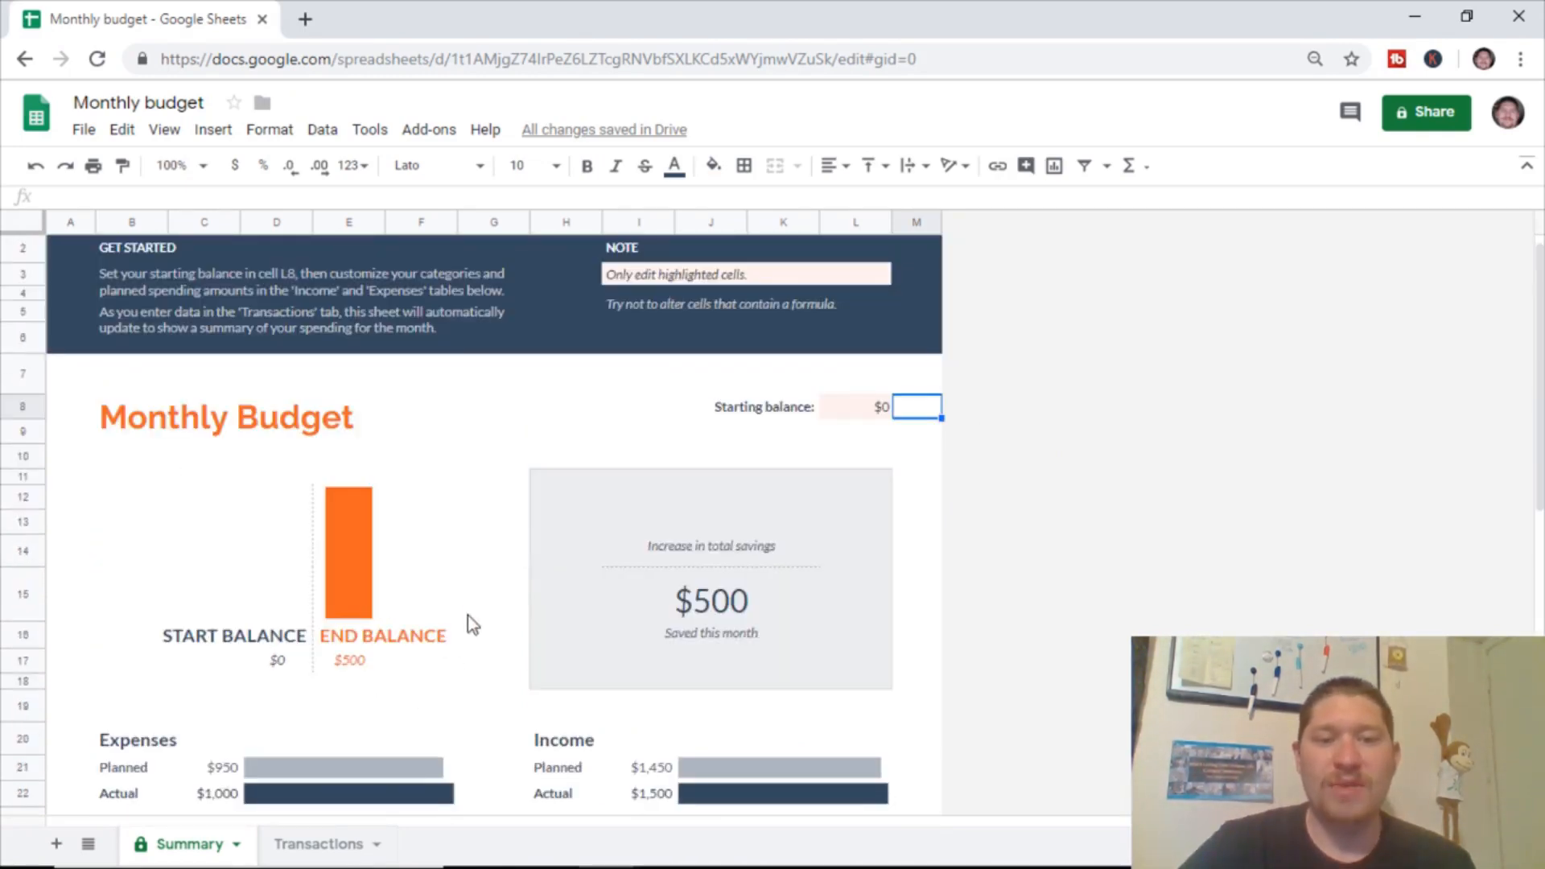
scroll(477, 605, down, 2)
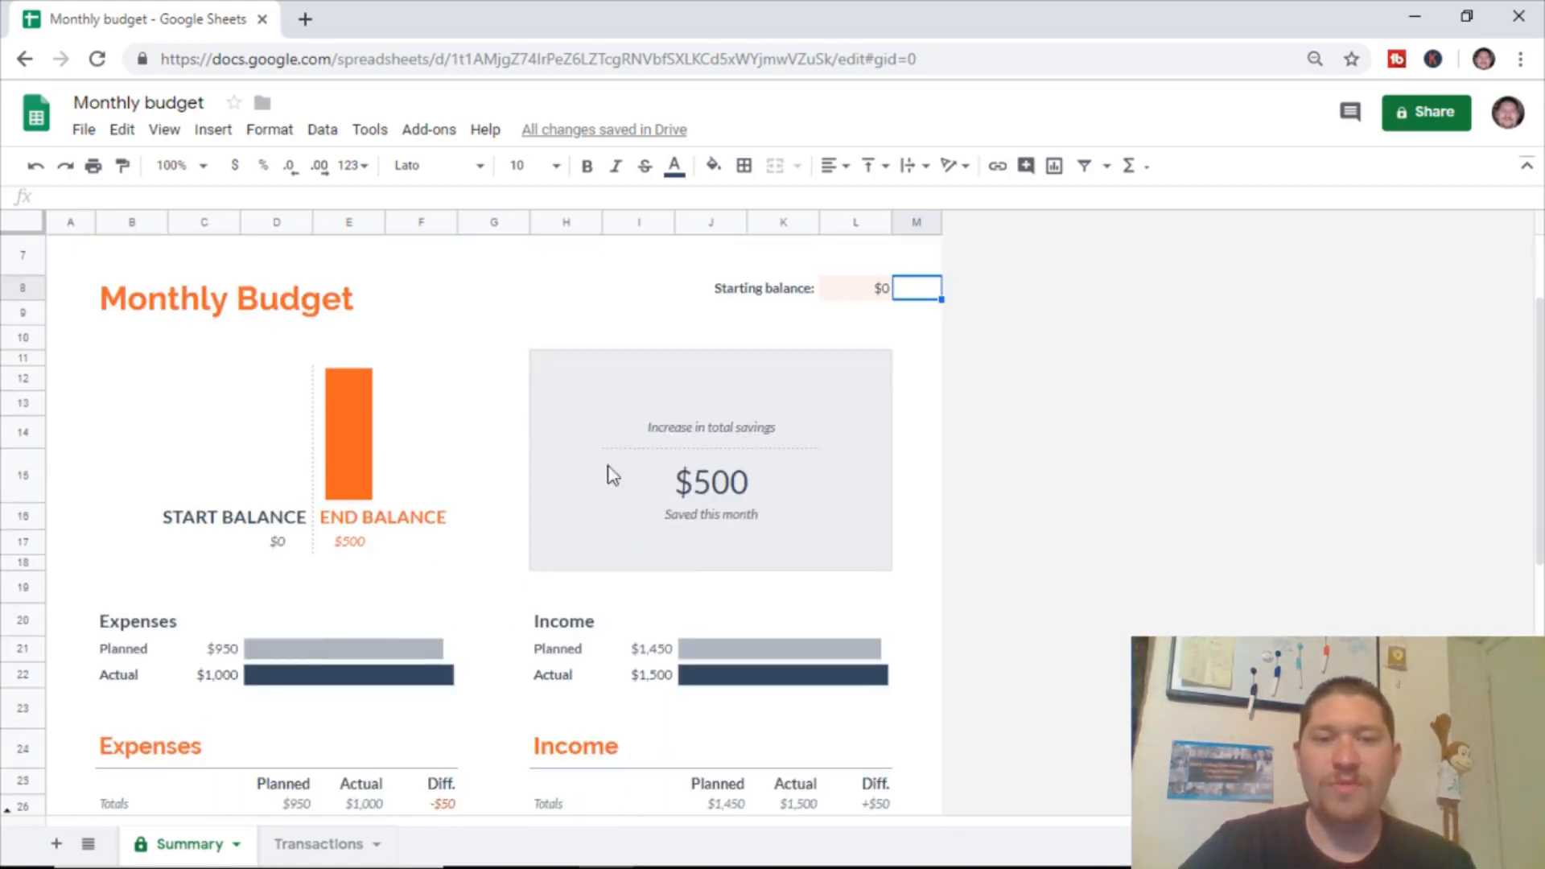
scroll(465, 464, down, 2)
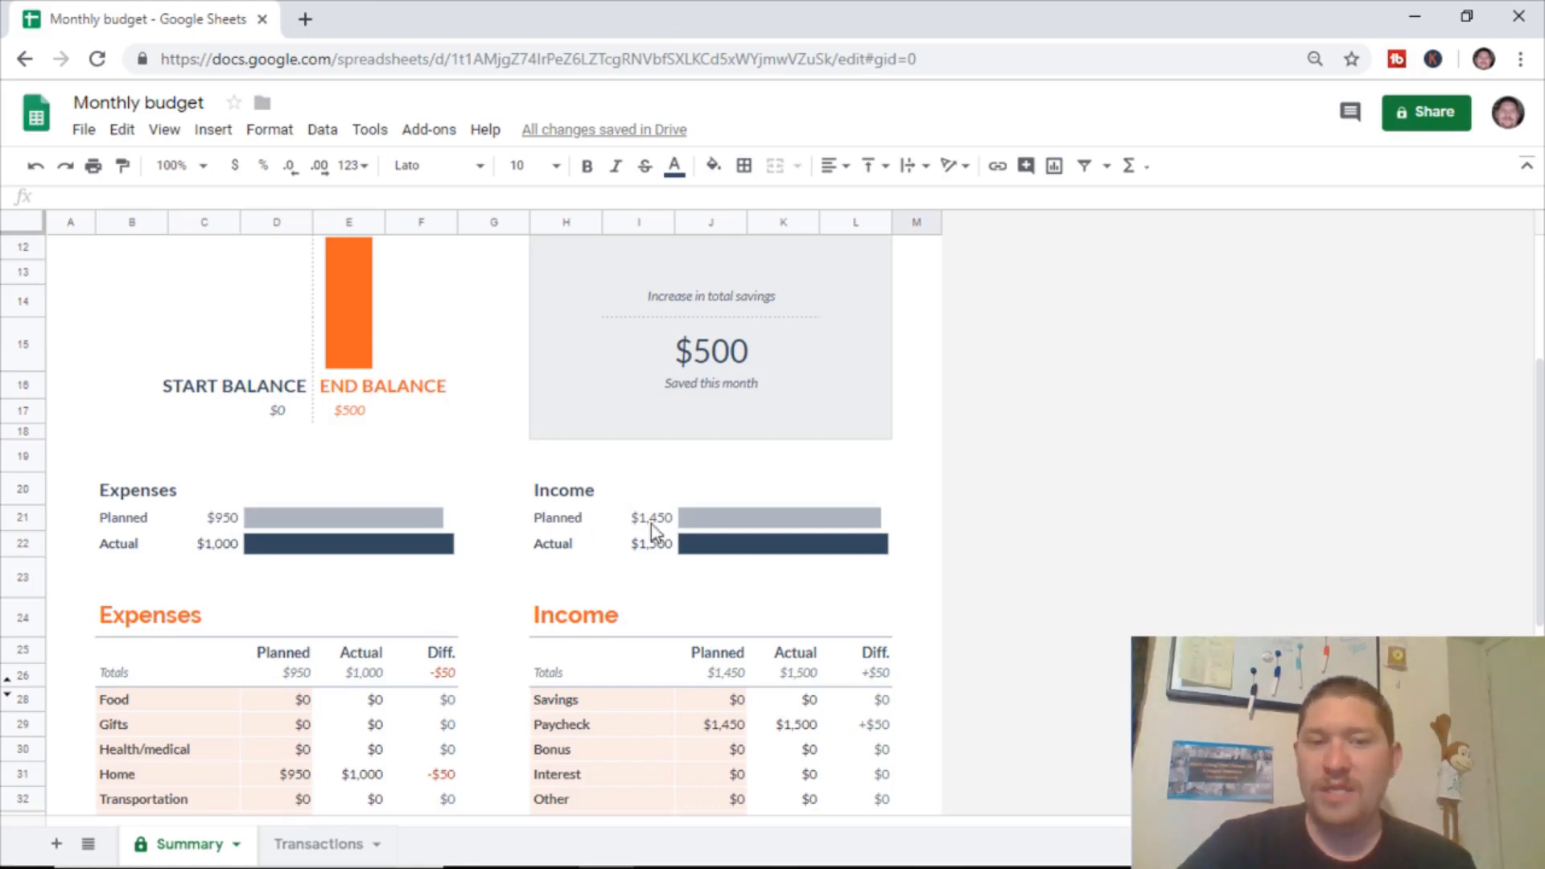
Set the planned Paycheck amount in the Income table to 1500
scroll(580, 540, down, 2)
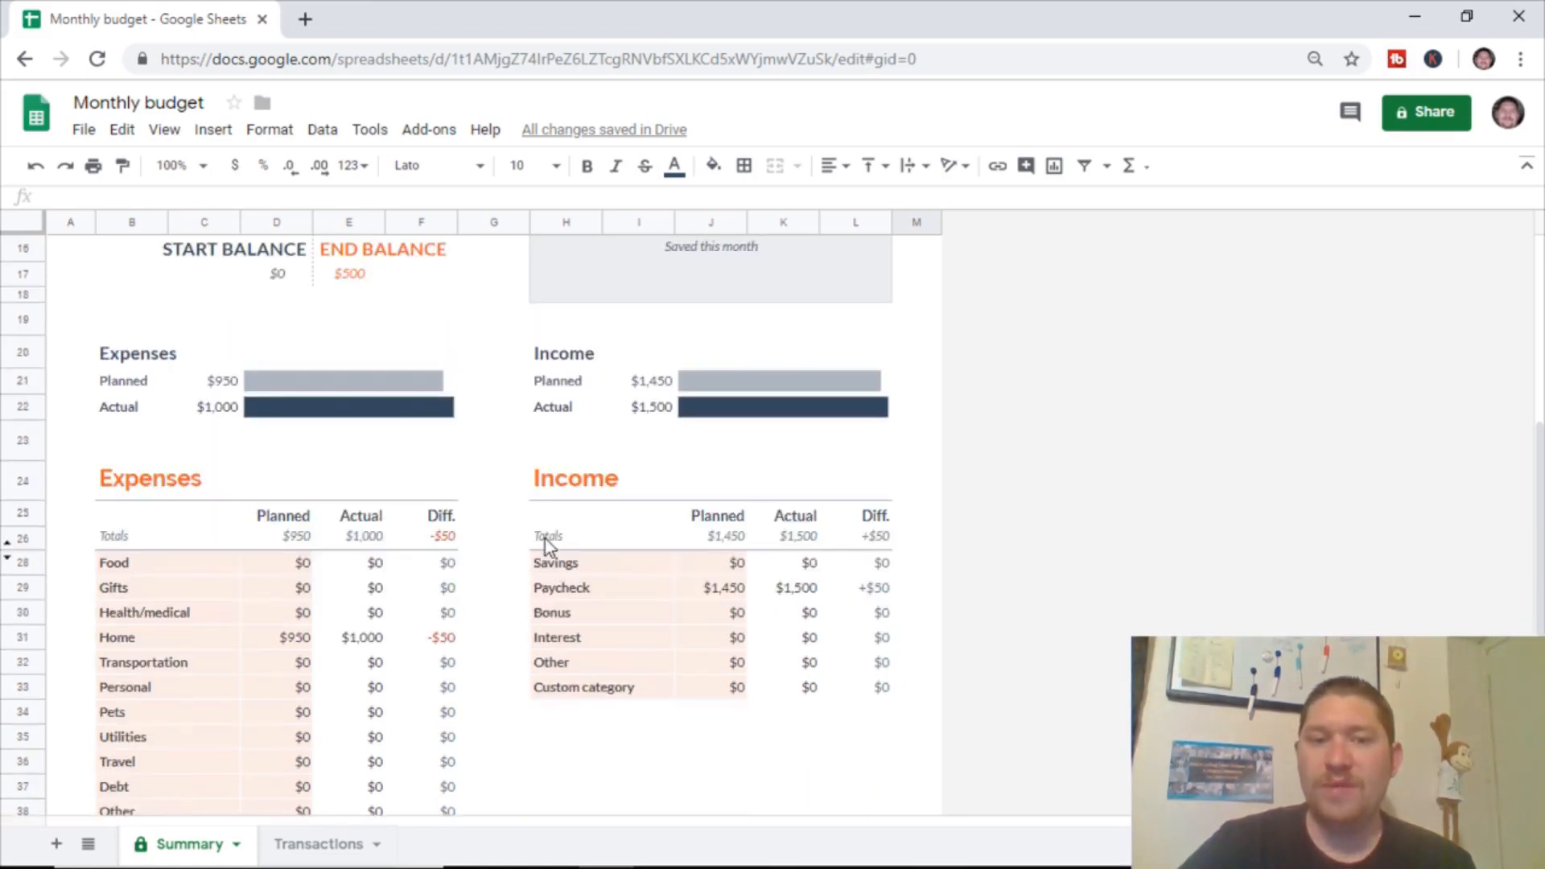
click(734, 594)
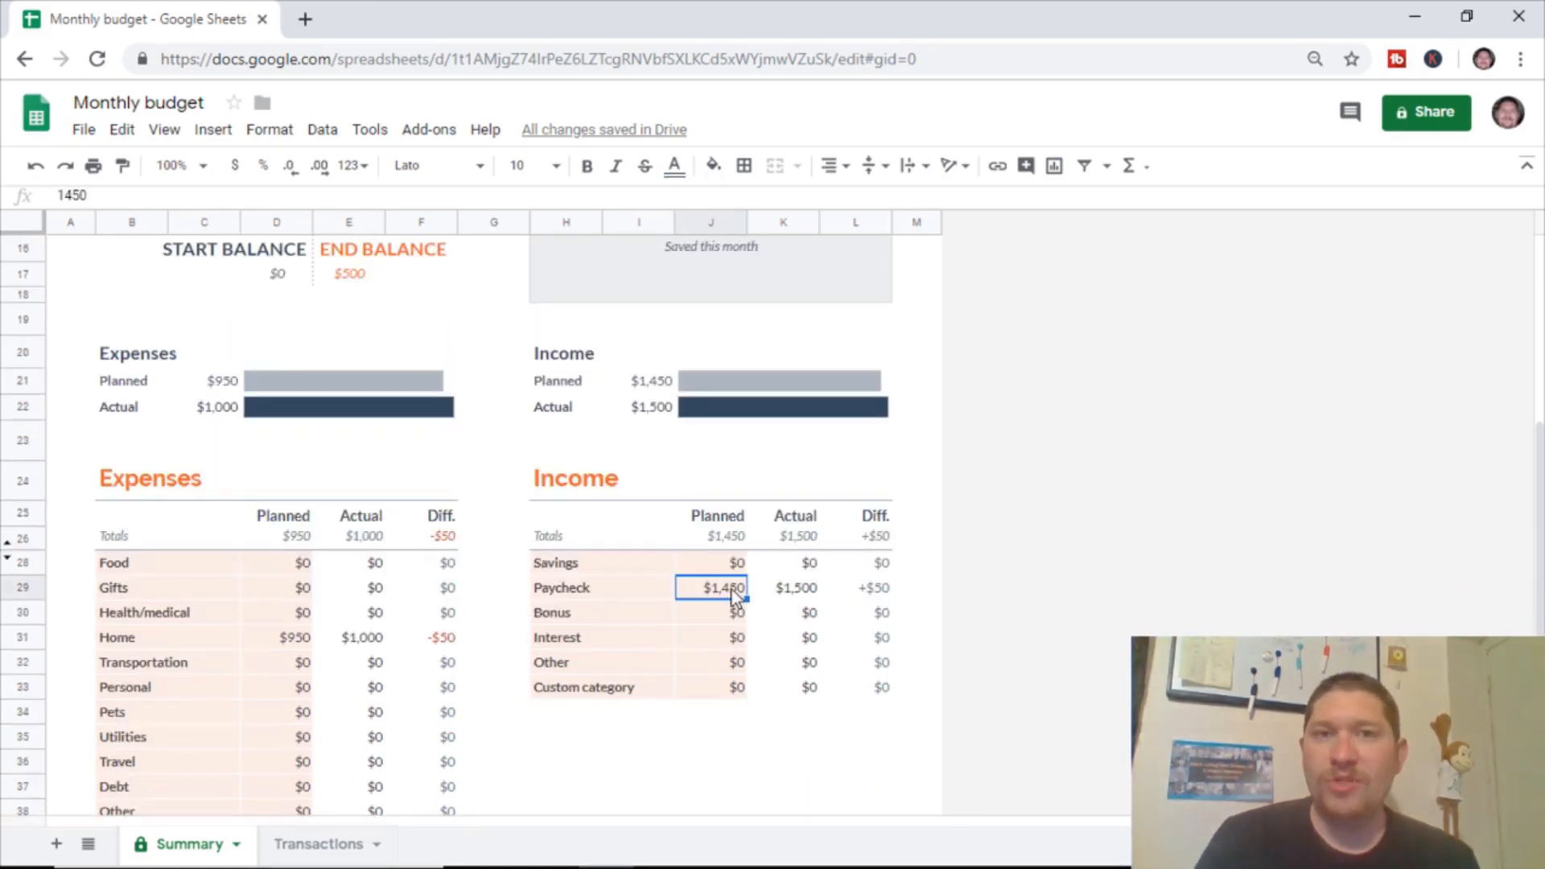
text(1500)
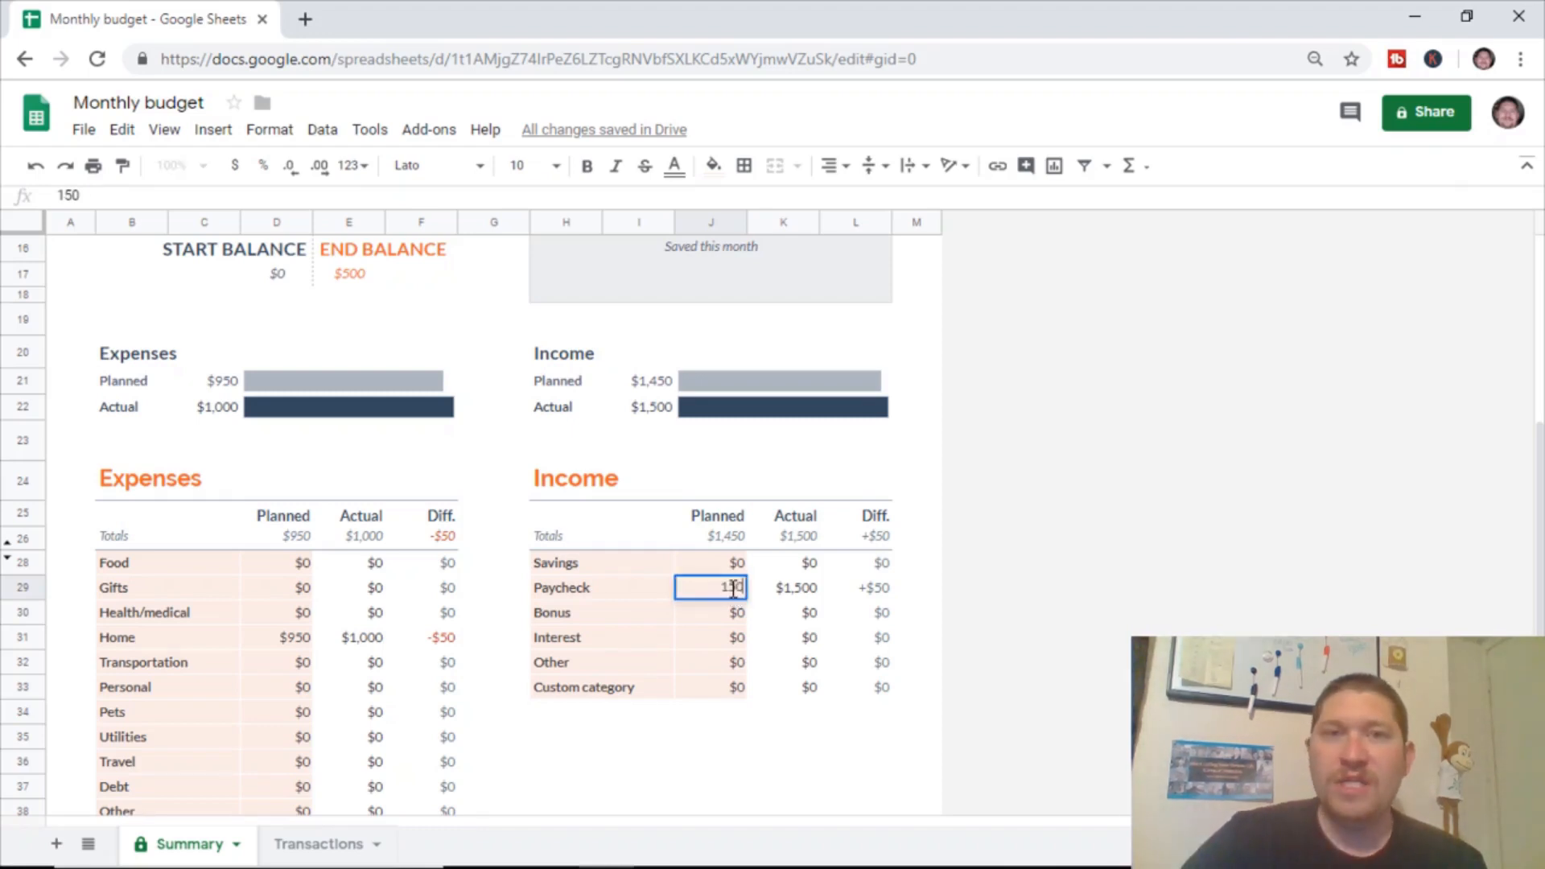
click(958, 586)
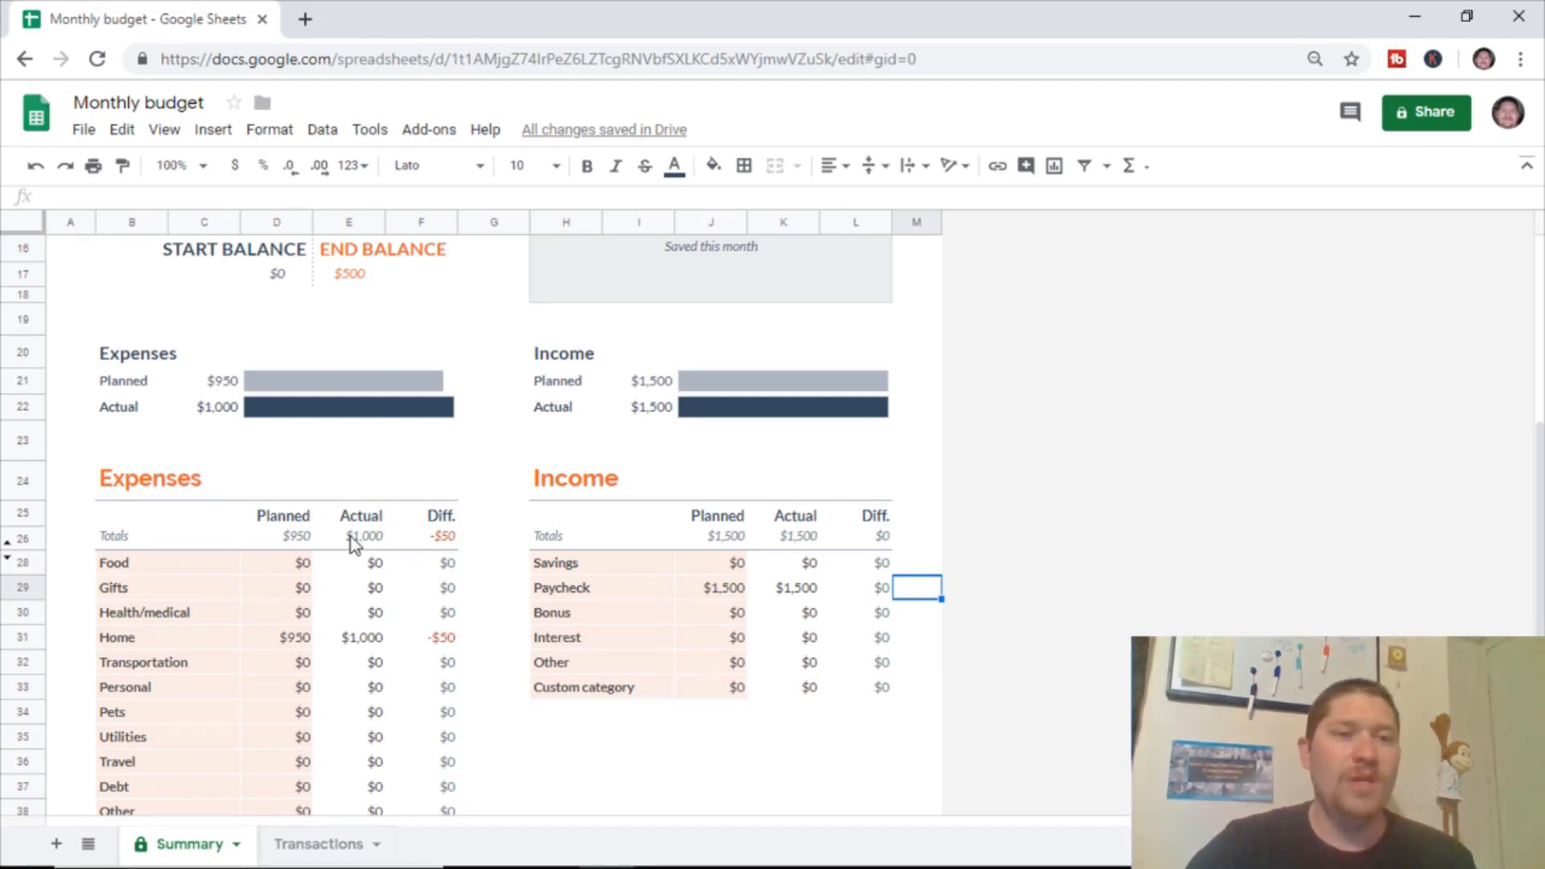
In the Expenses table, set the planned amounts for Home to 550 and Food to 400
click(299, 644)
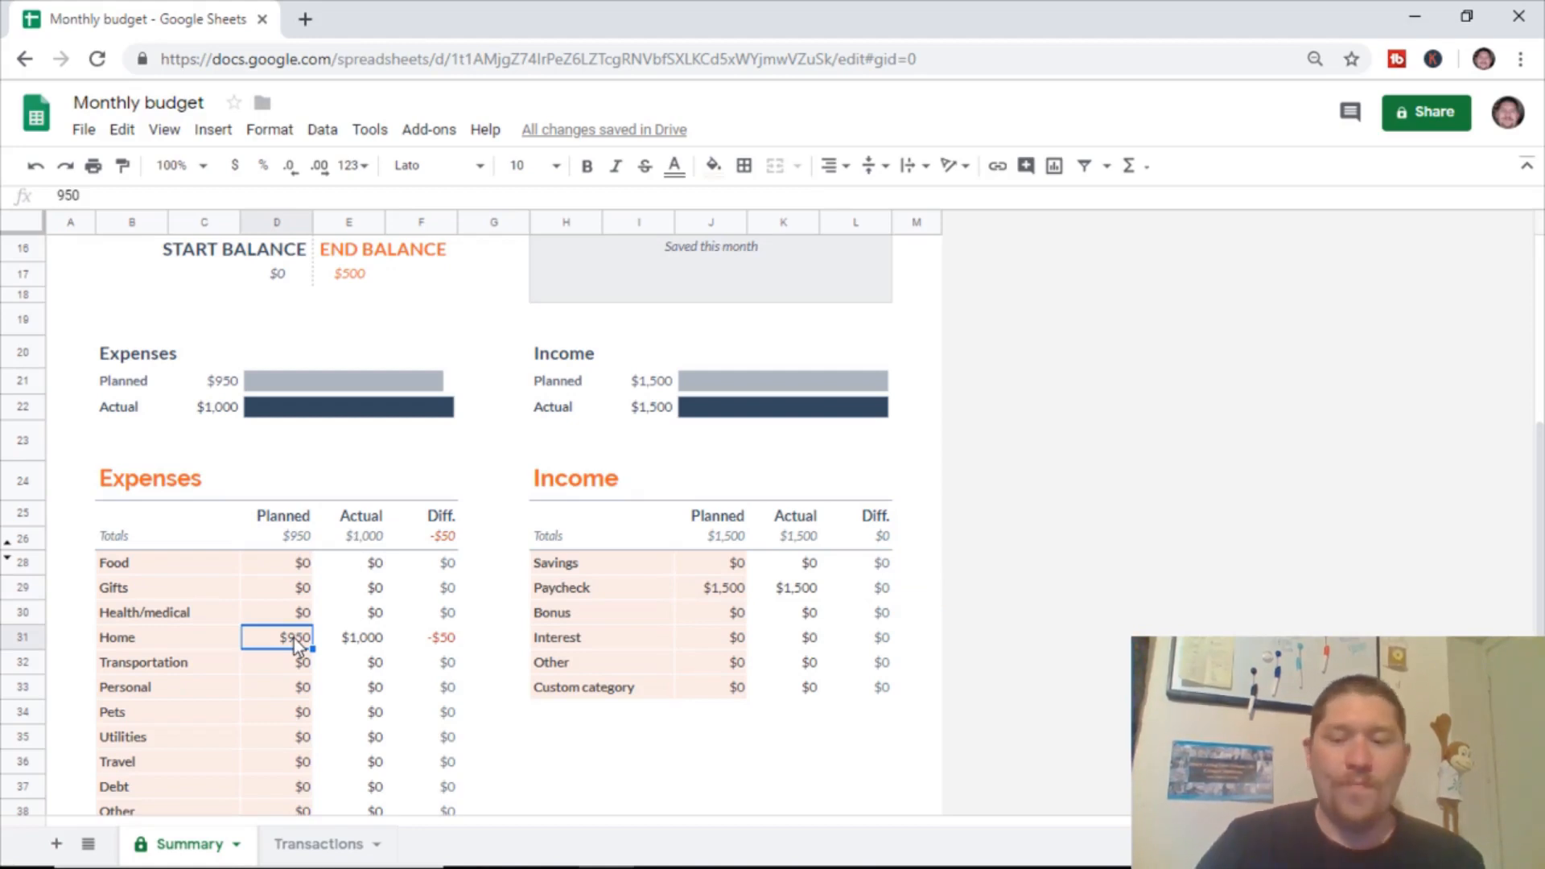
text(550)
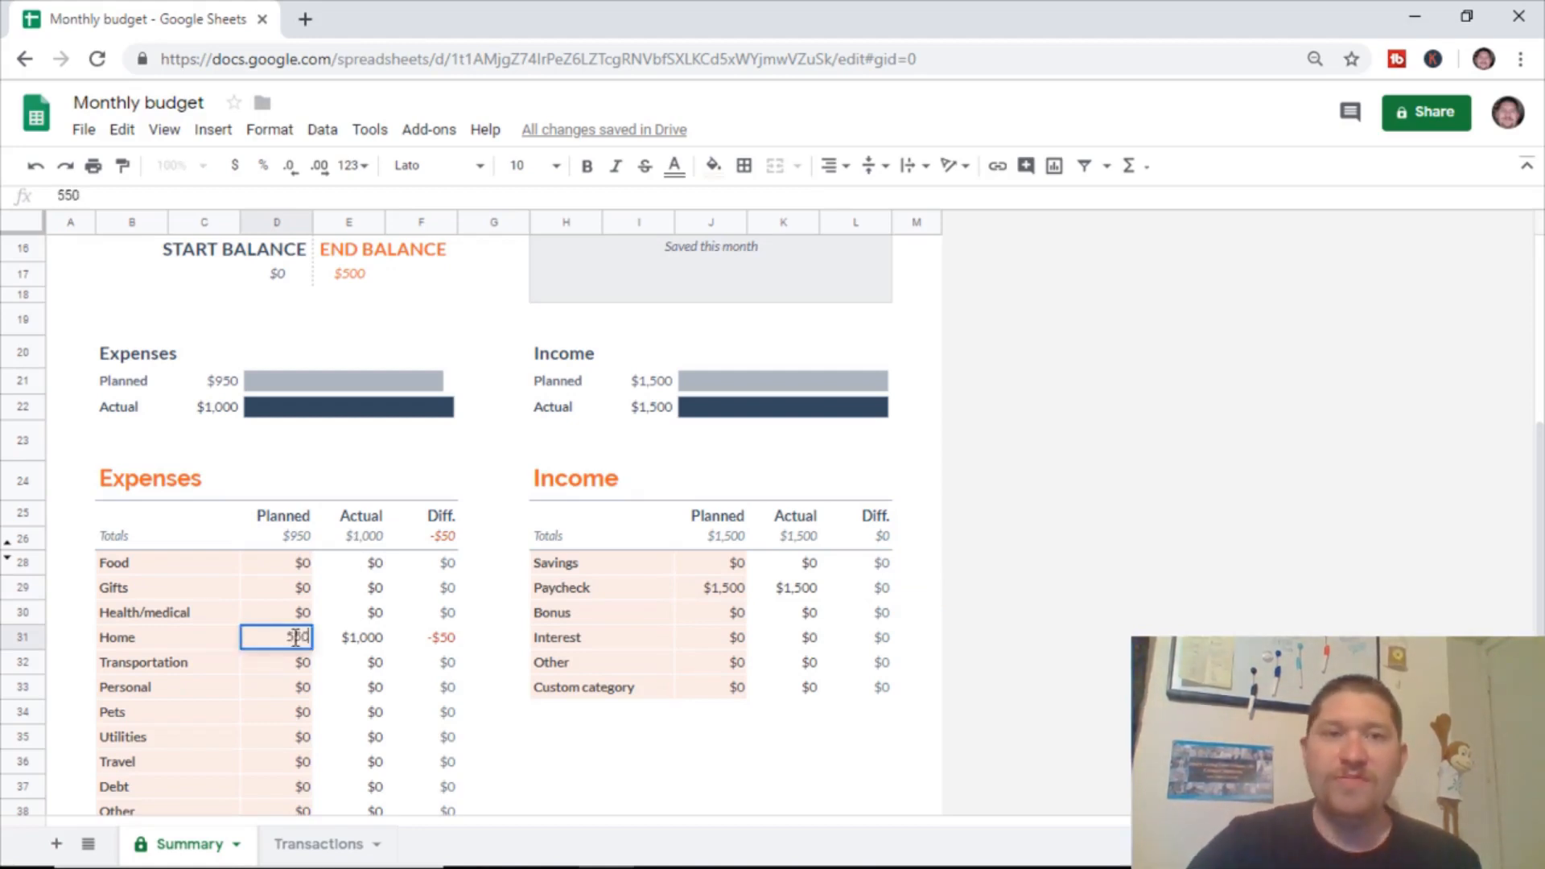
click(309, 594)
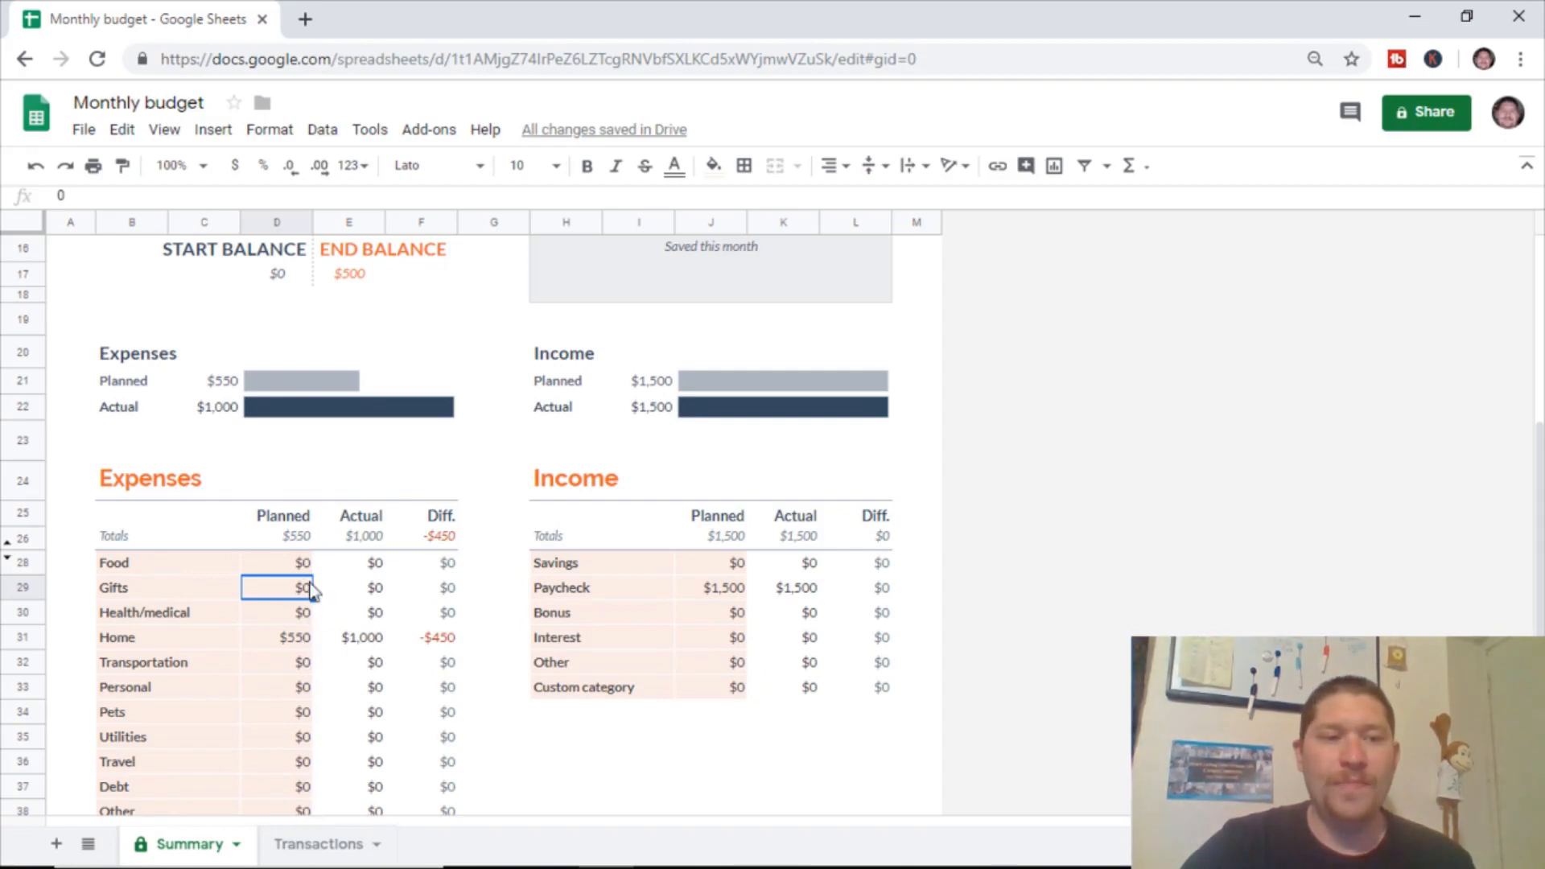
click(293, 565)
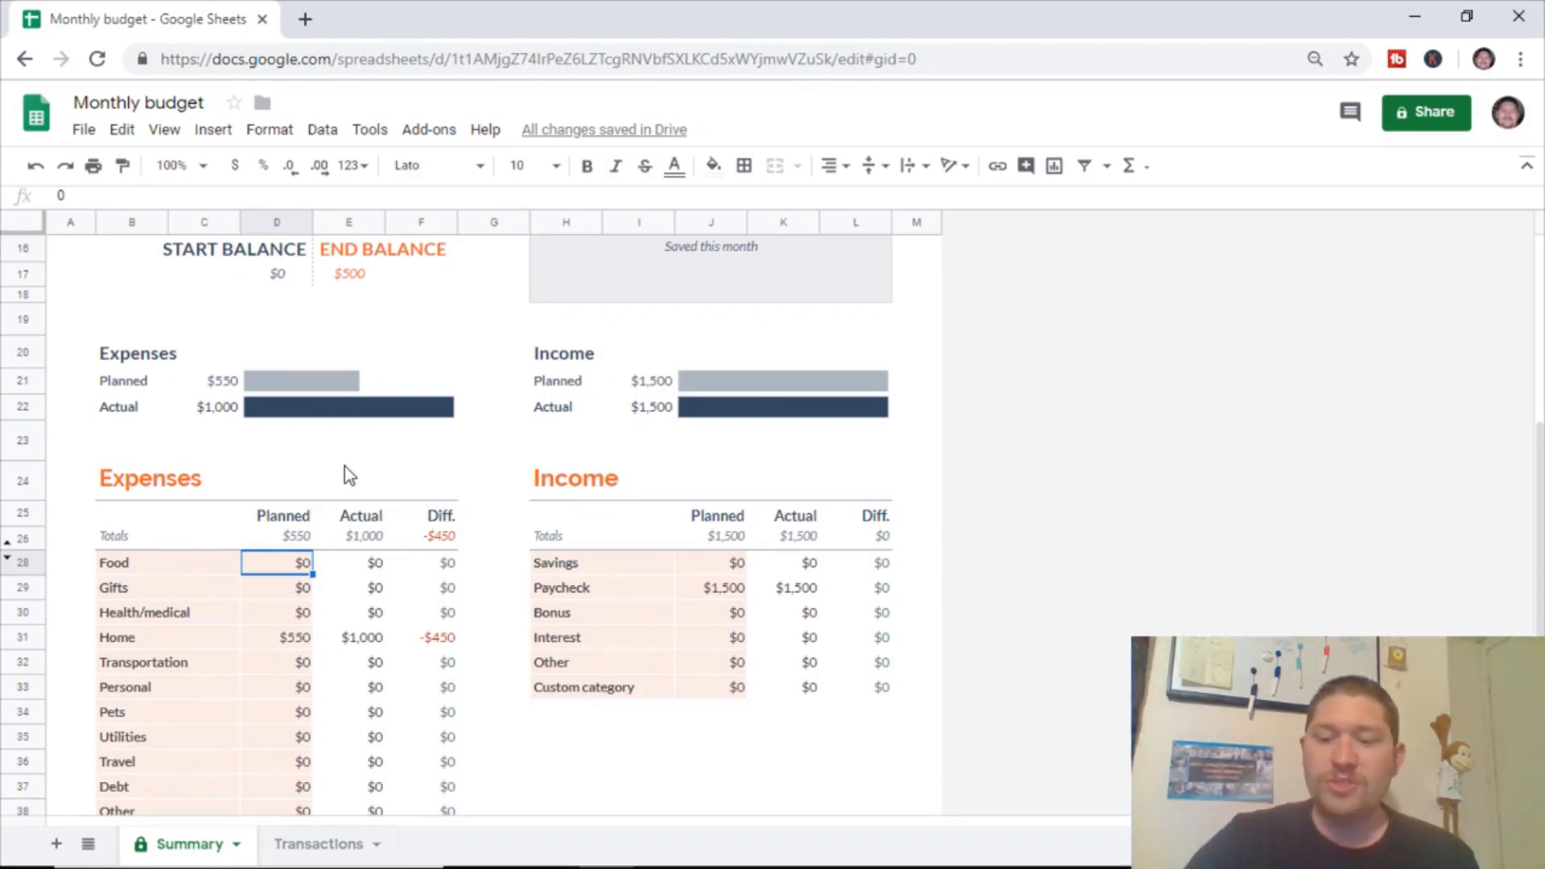
text(400)
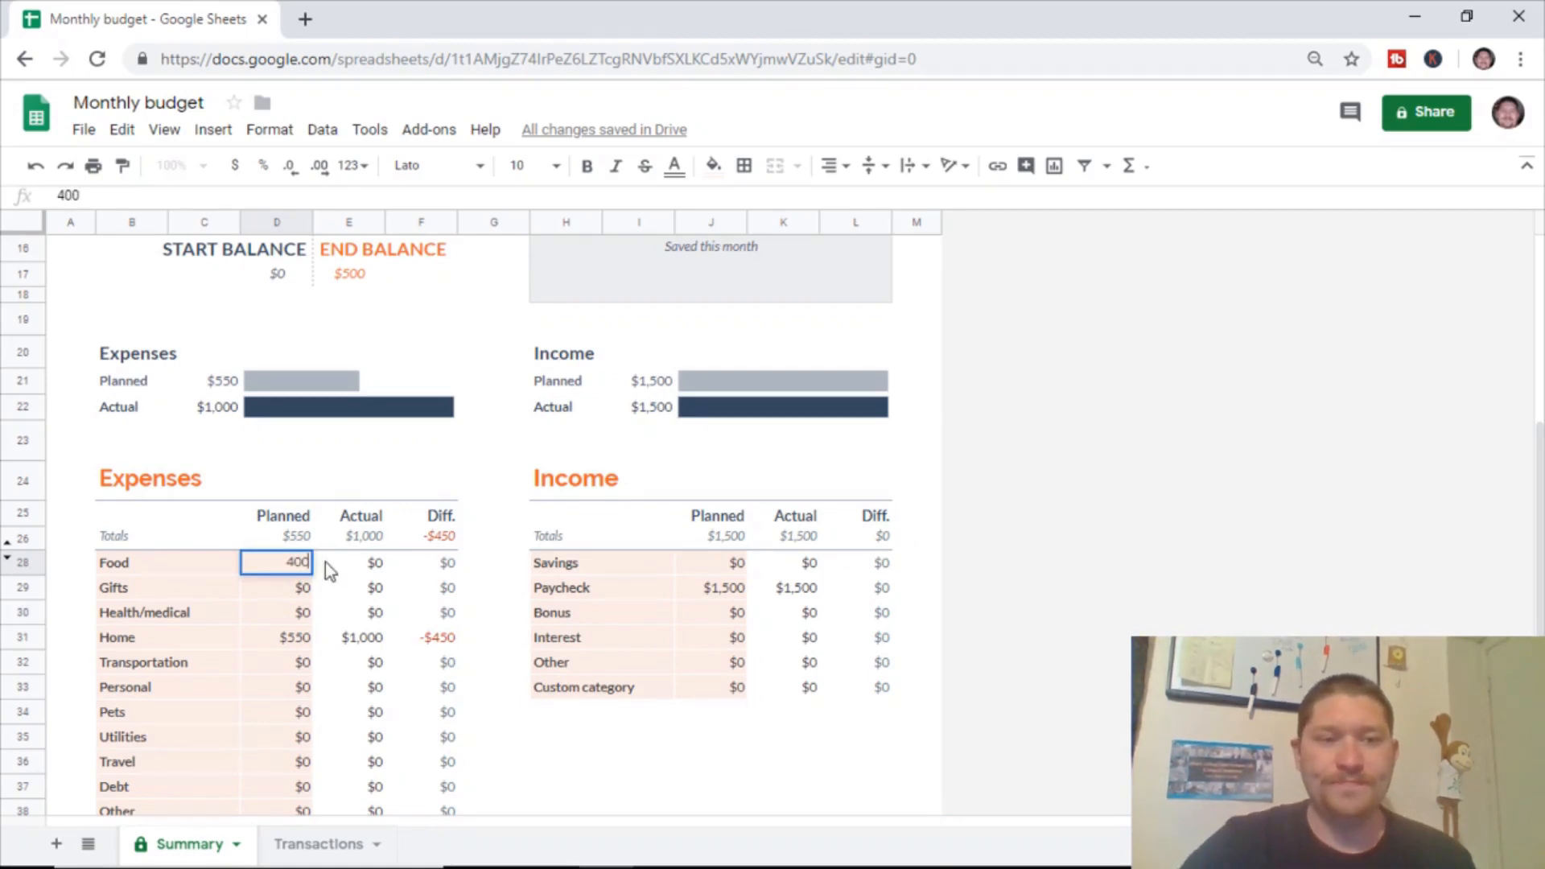
click(302, 591)
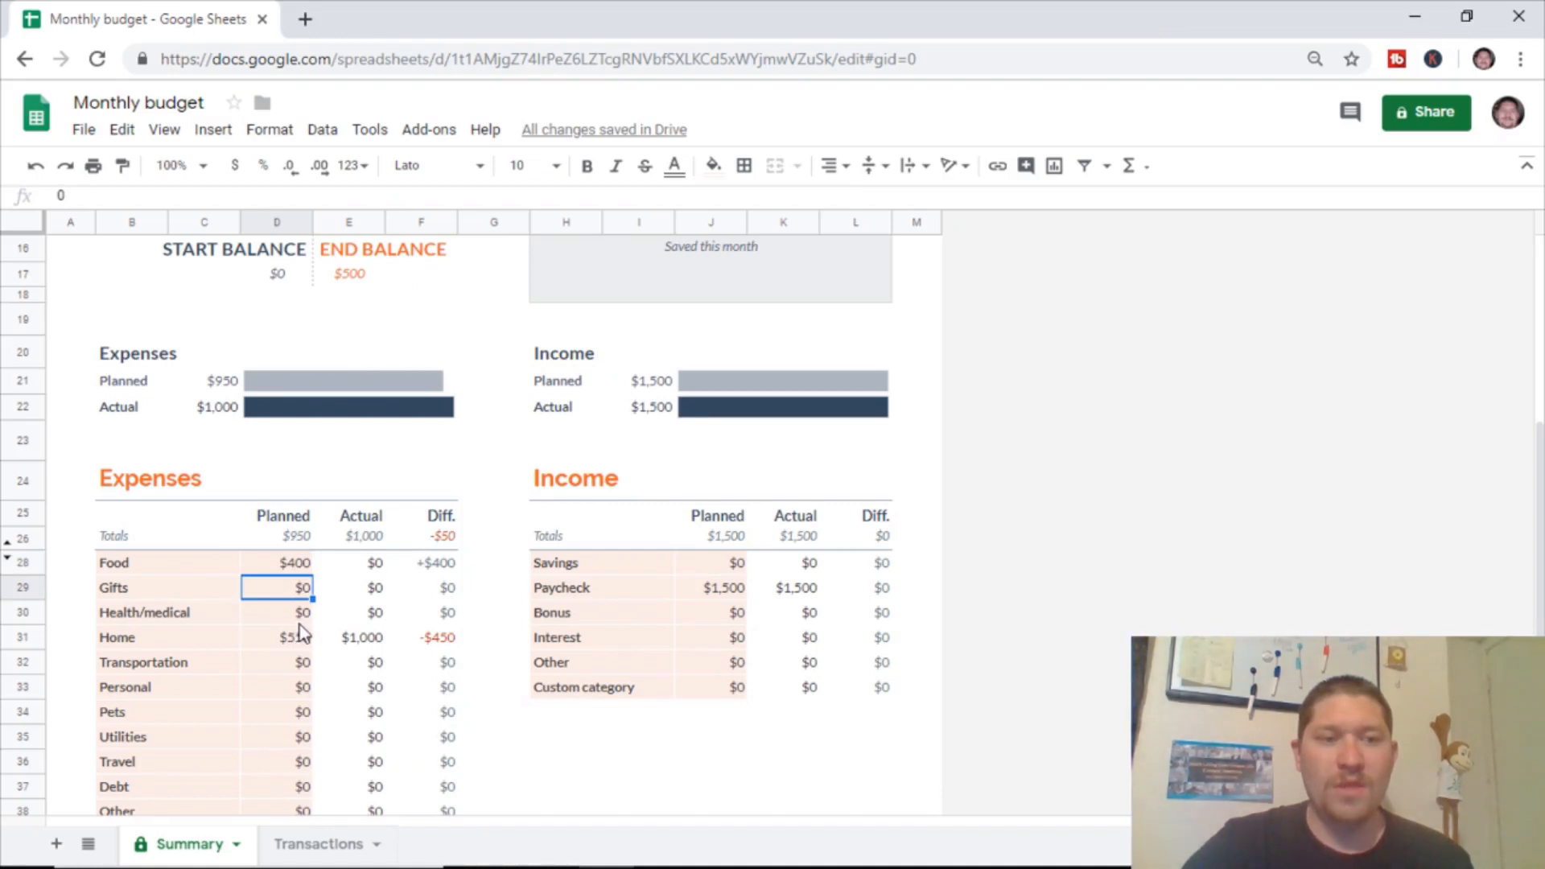
Set the planned Transportation expense to 200 and the planned Utilities expense to 150
scroll(304, 625, down, 1)
click(303, 614)
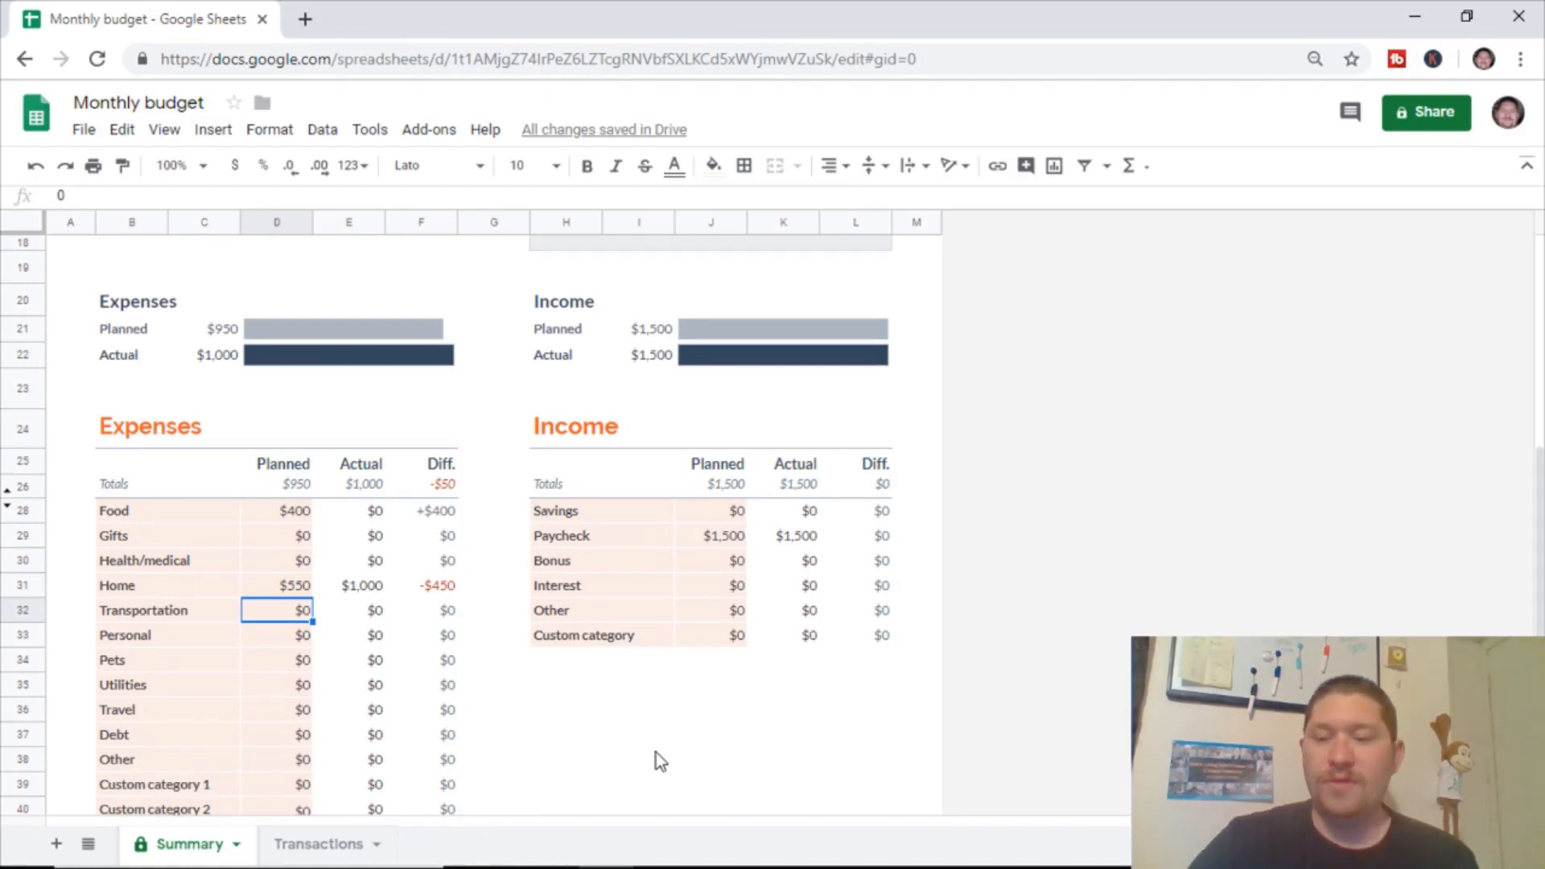
text(200)
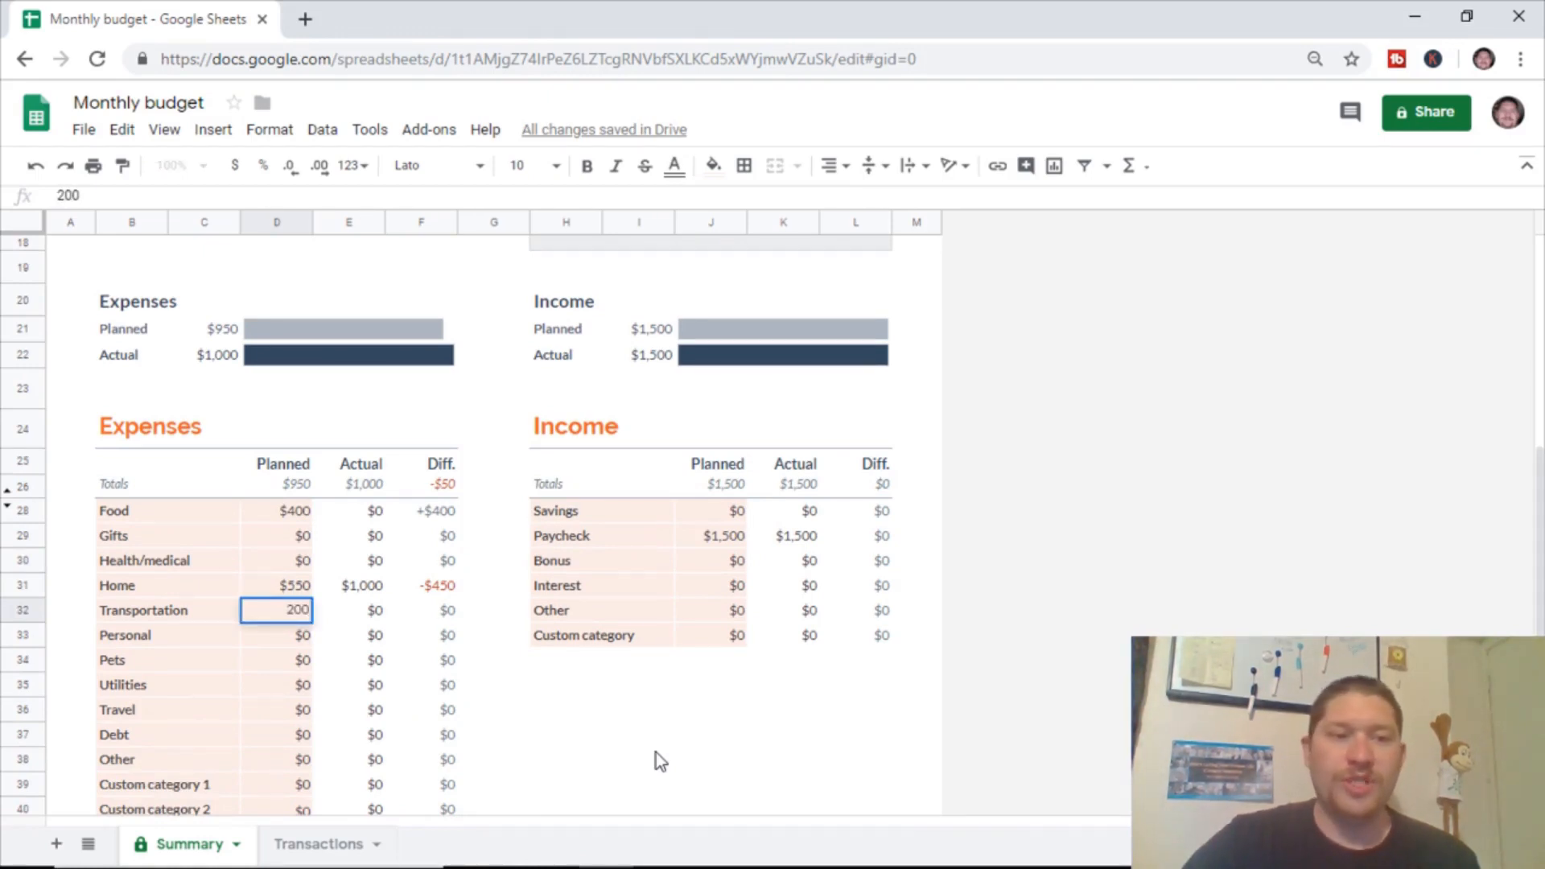
click(655, 752)
scroll(355, 668, down, 1)
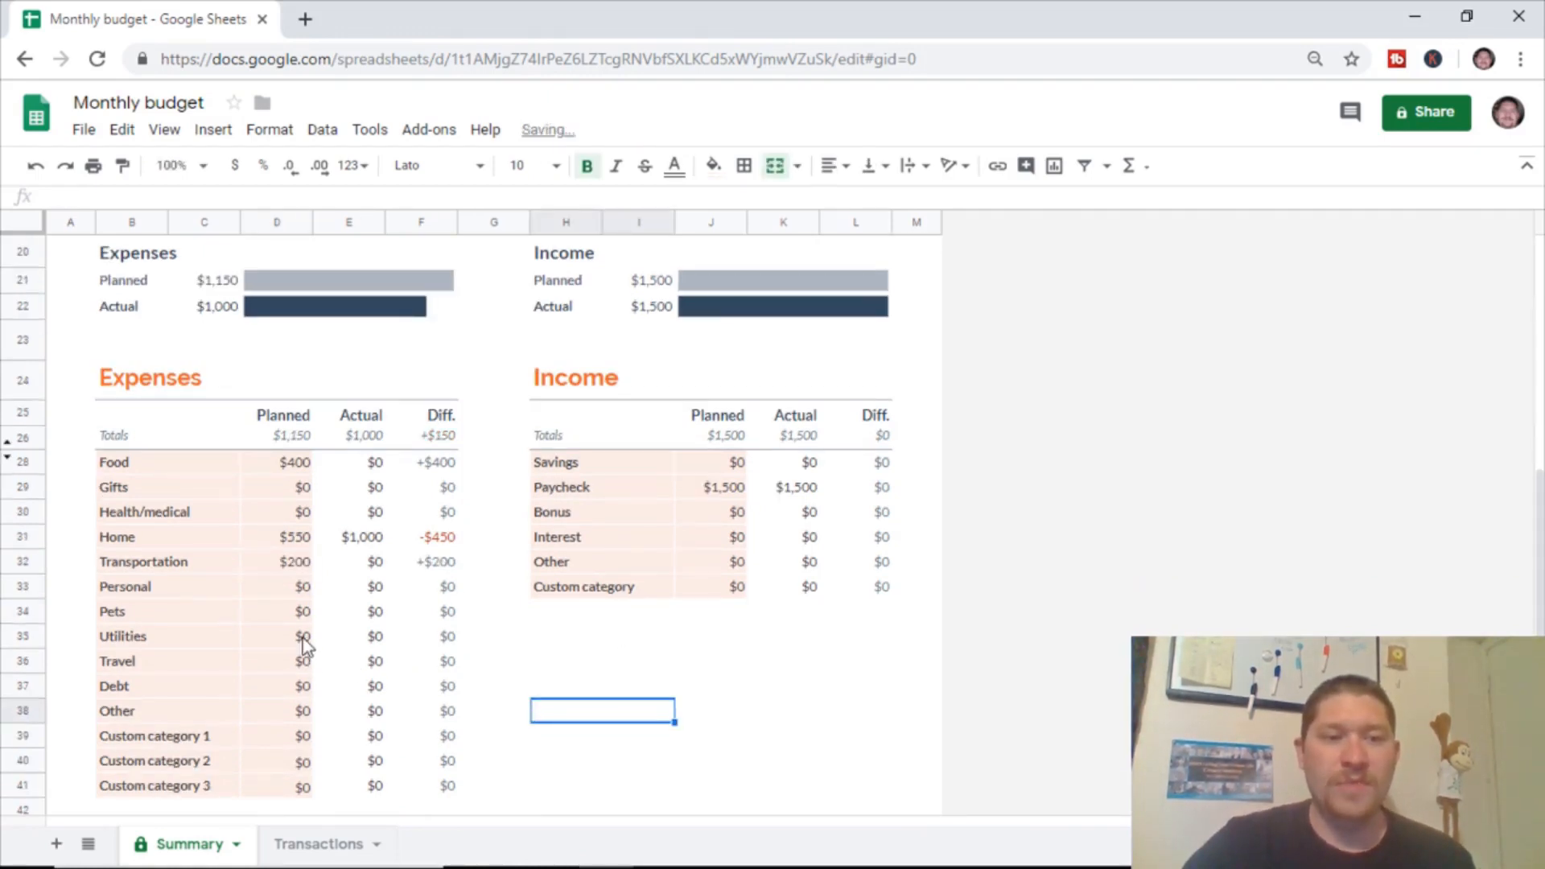
click(304, 644)
text(150)
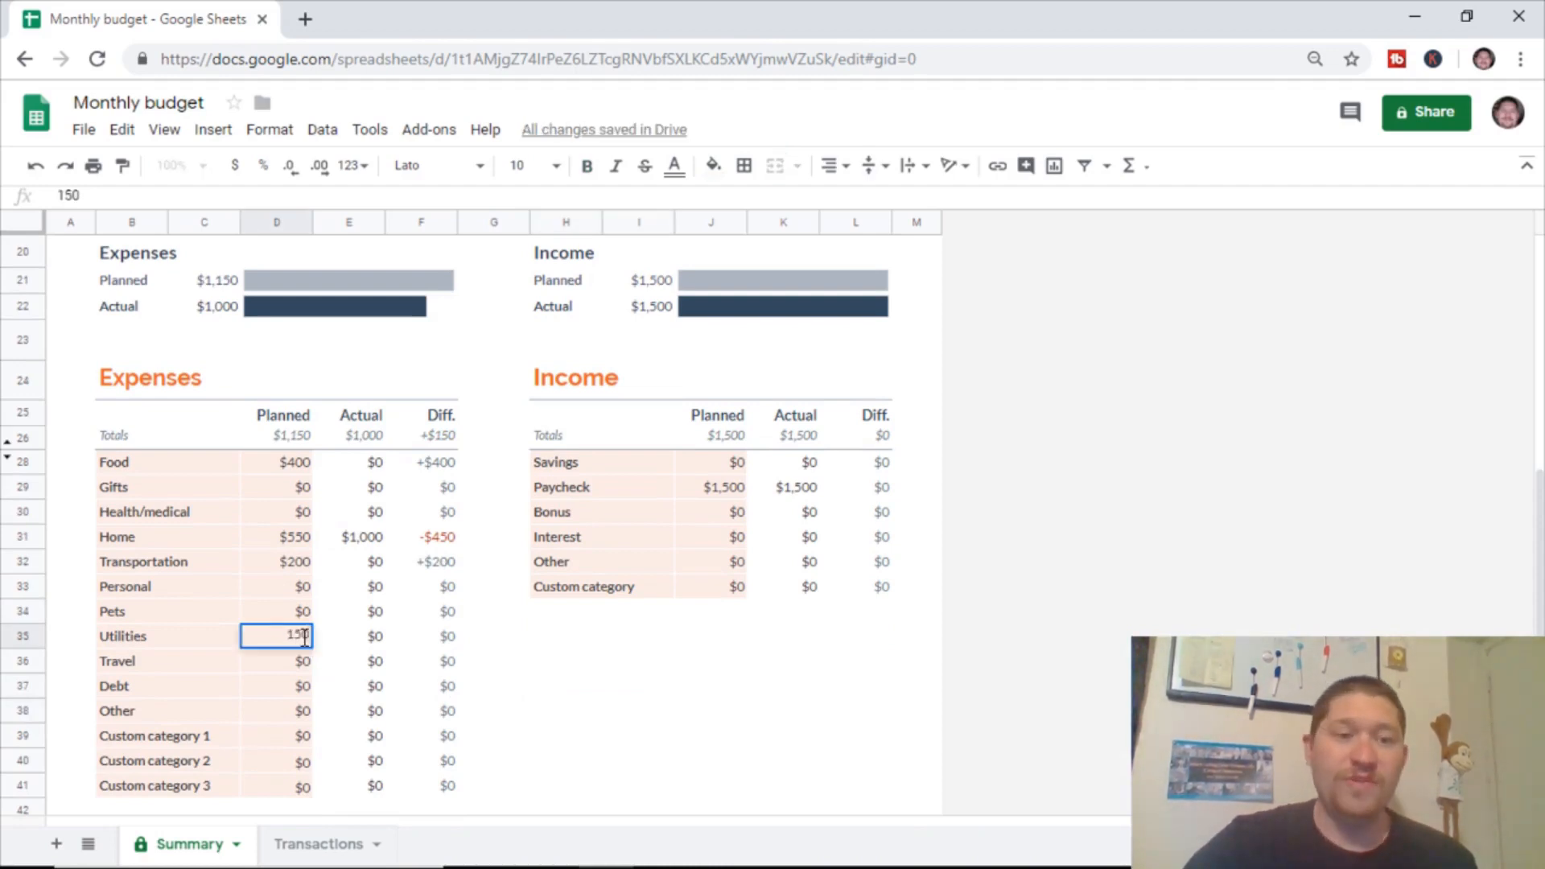
click(573, 689)
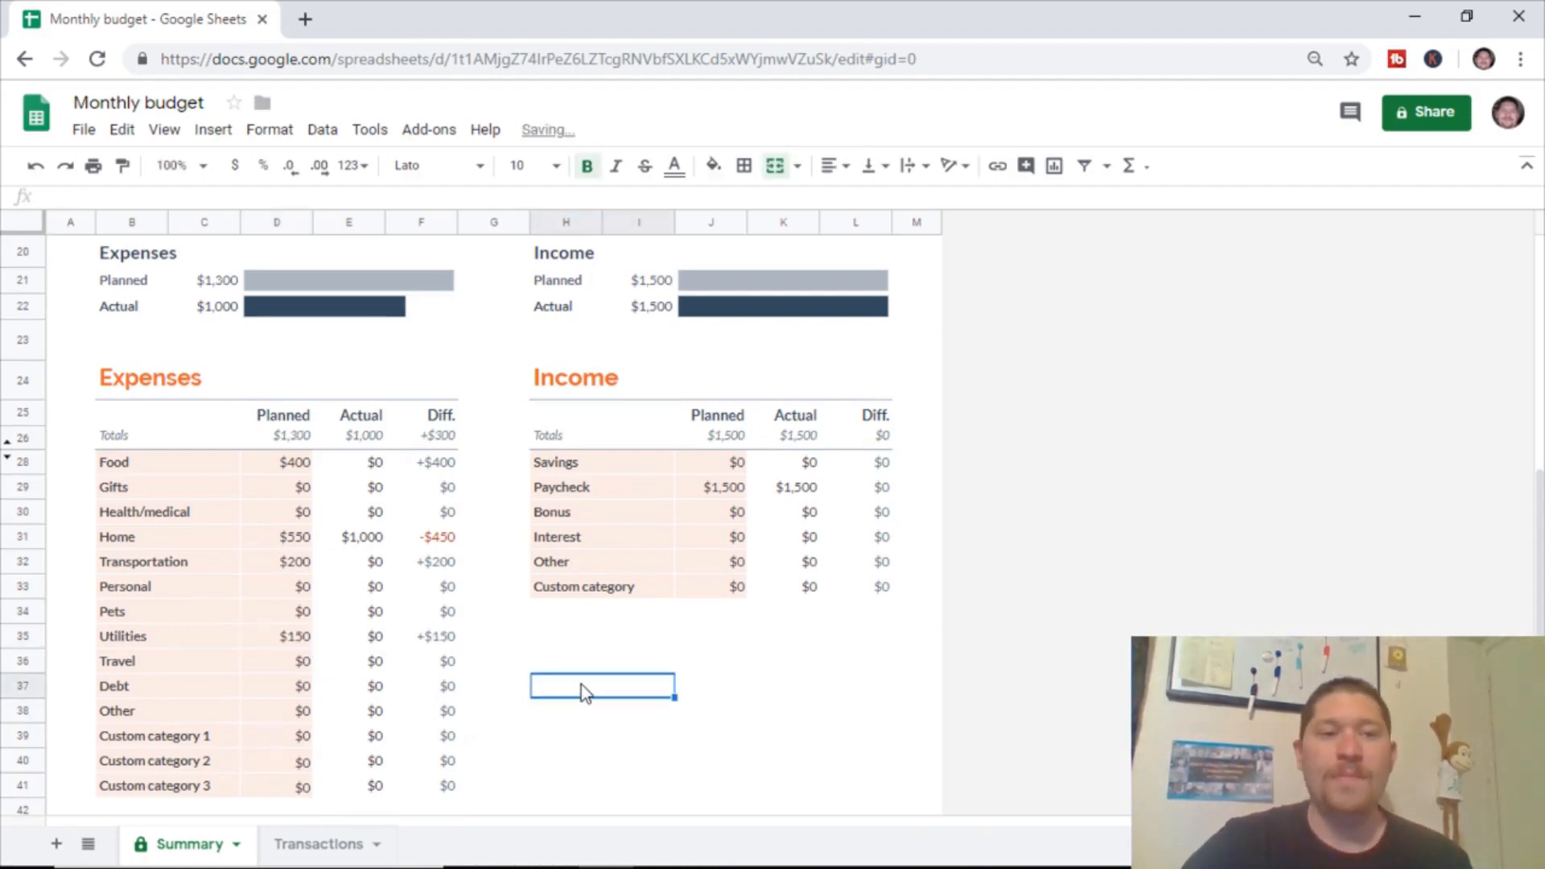
Enter planned expenses of 100 for Debt and 50 for Pets
click(301, 688)
text(100)
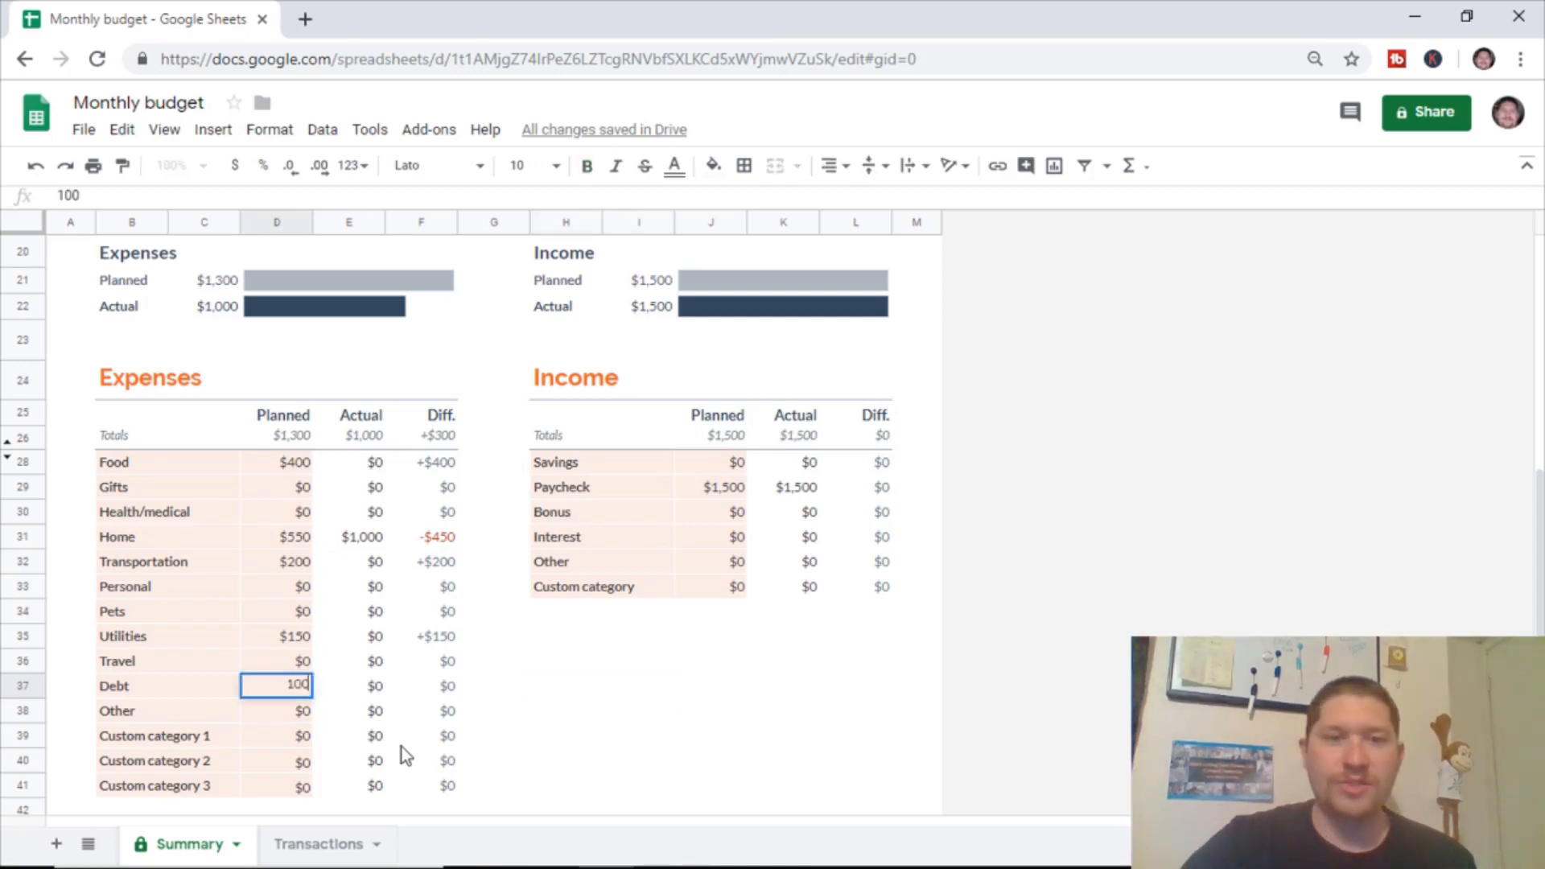
click(630, 709)
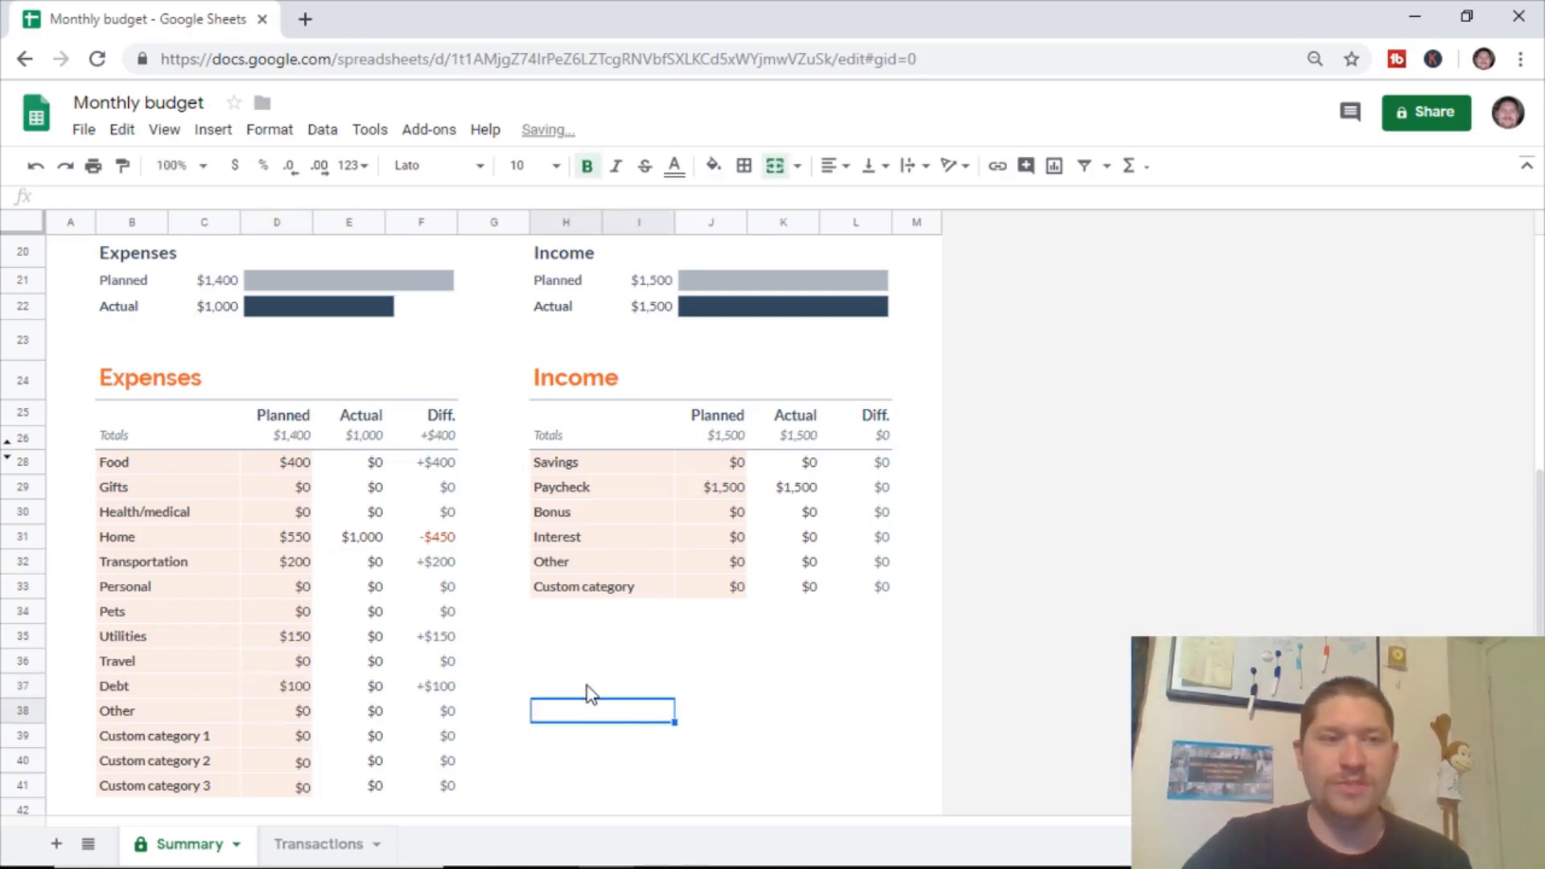
scroll(561, 685, up, 2)
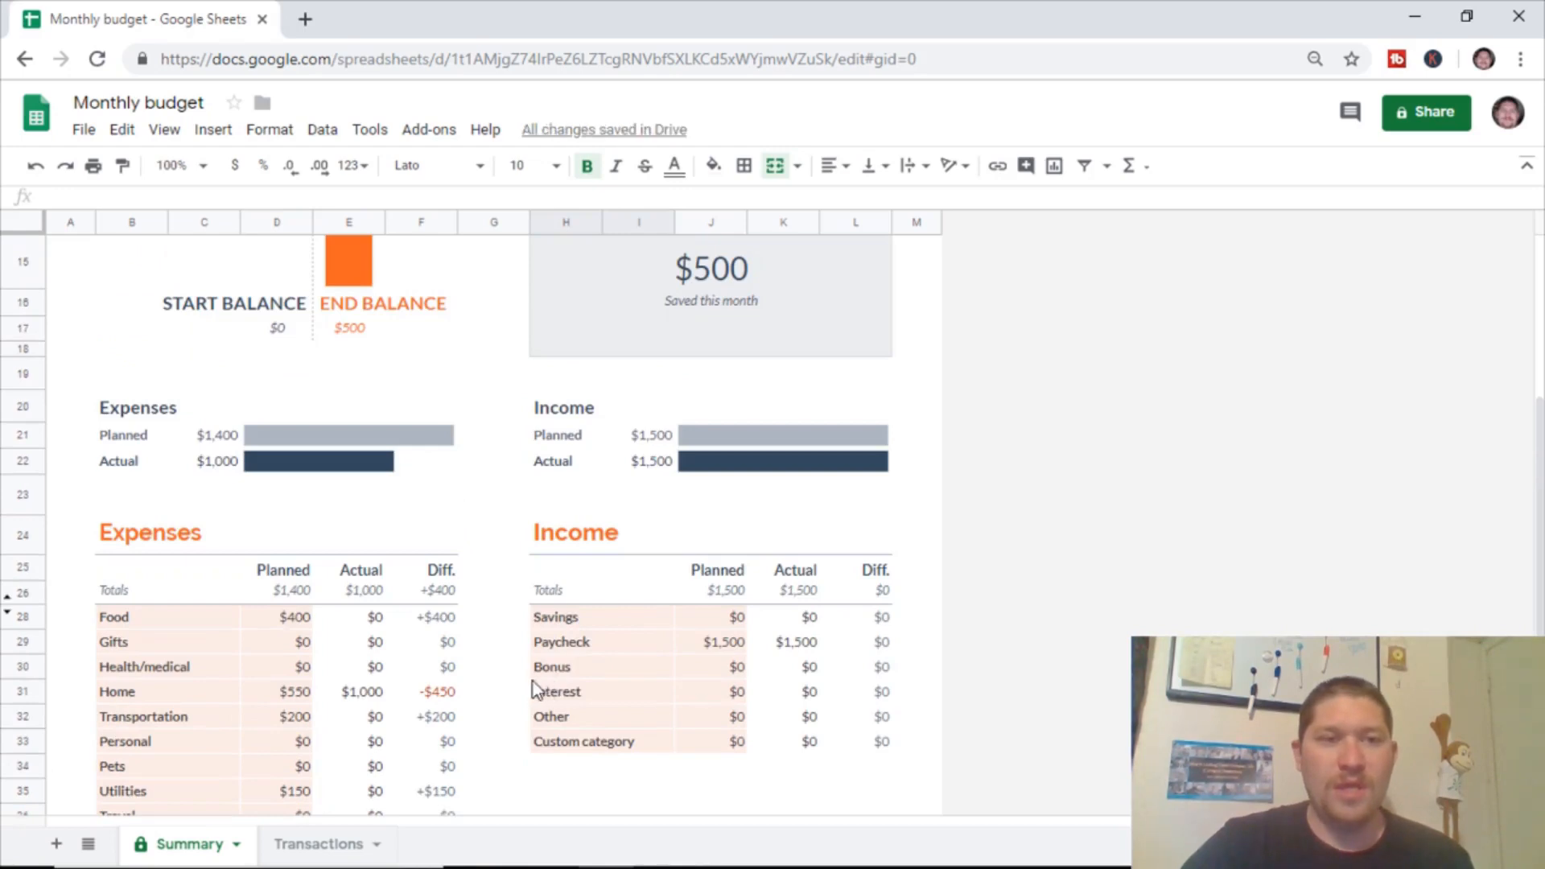
scroll(528, 683, down, 2)
scroll(528, 683, down, 1)
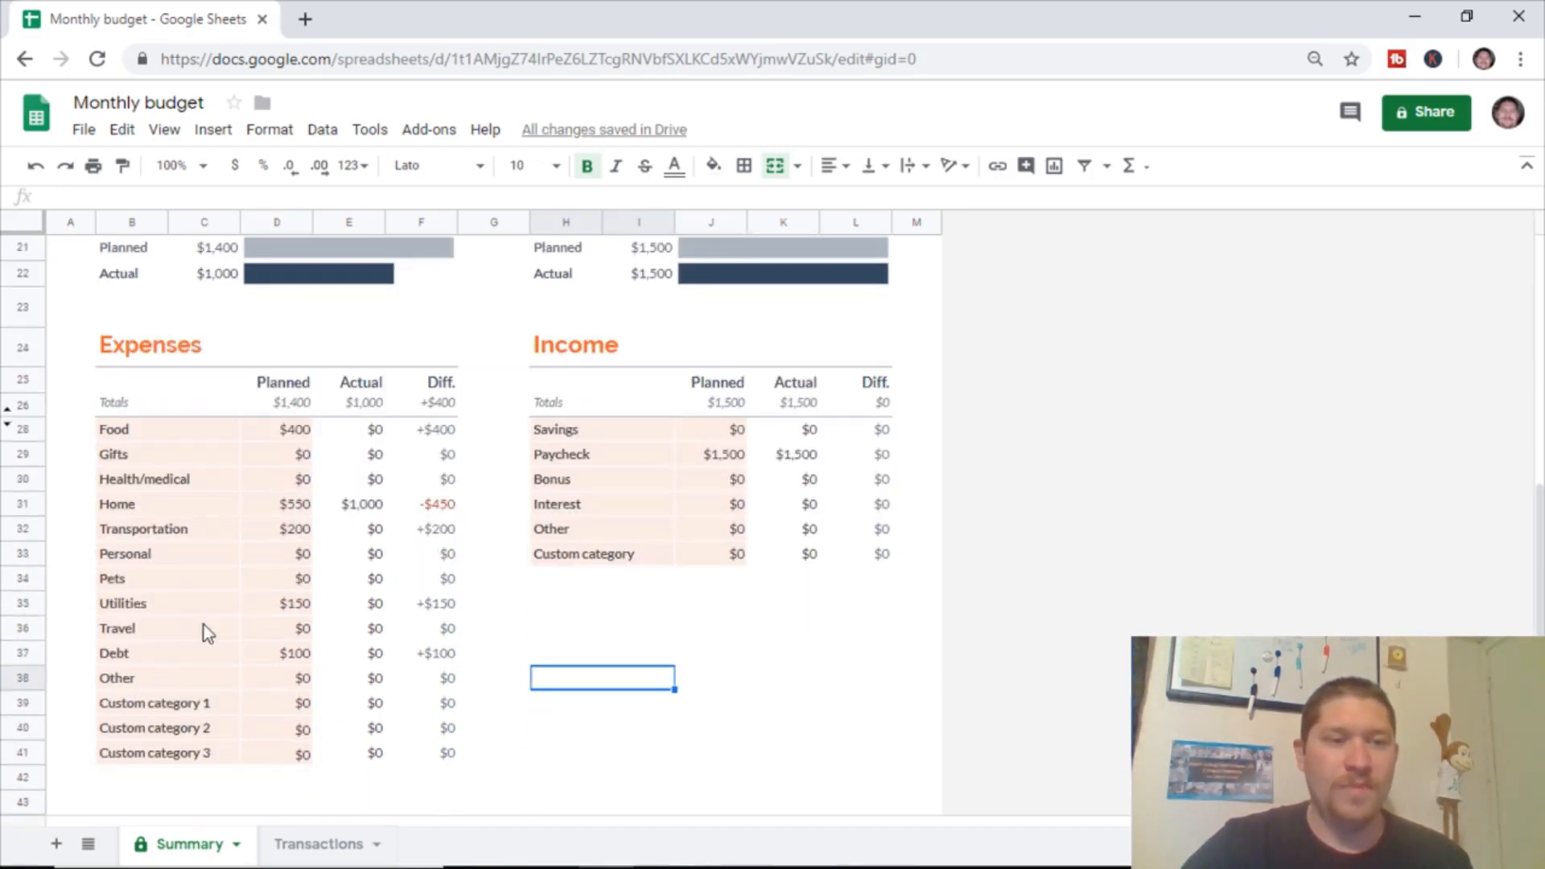
click(309, 581)
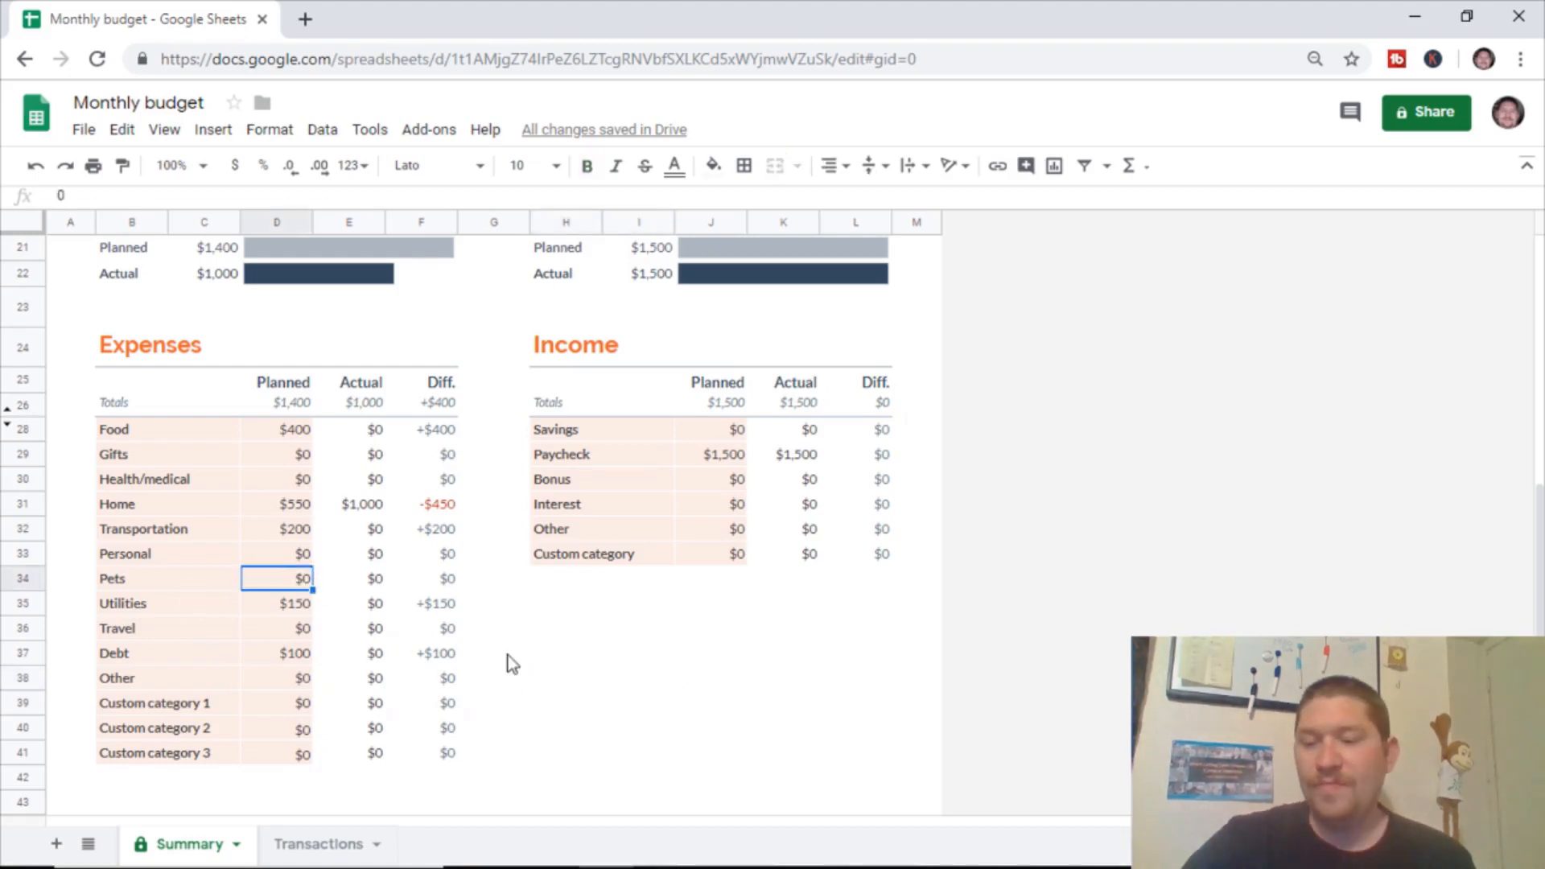
text(50)
click(540, 636)
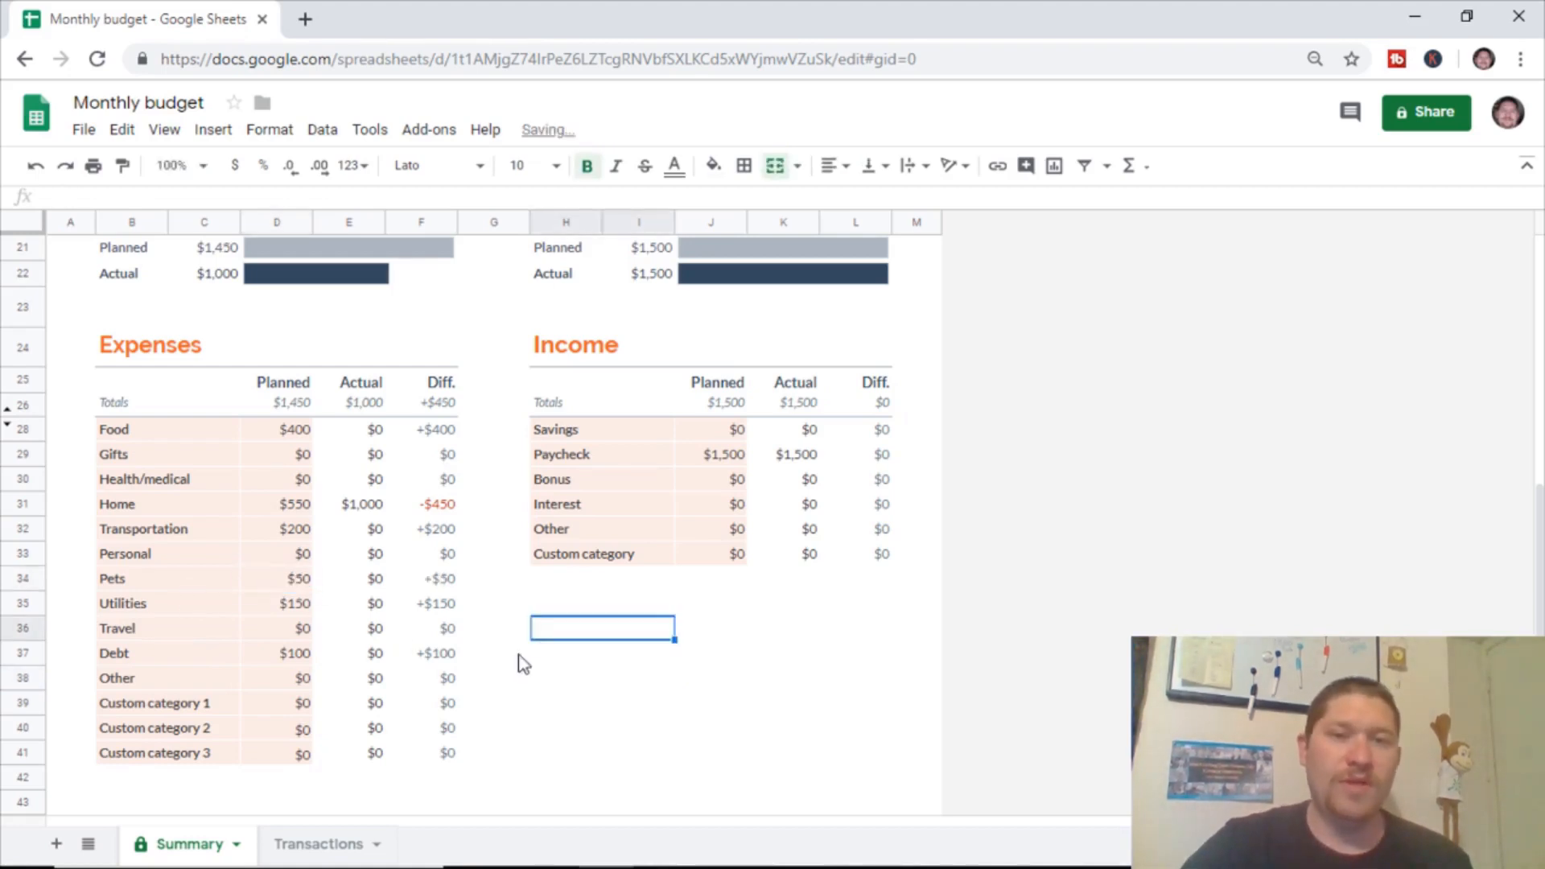
Set the planned amount for the Personal expense category to 50
scroll(499, 654, up, 2)
scroll(487, 658, down, 1)
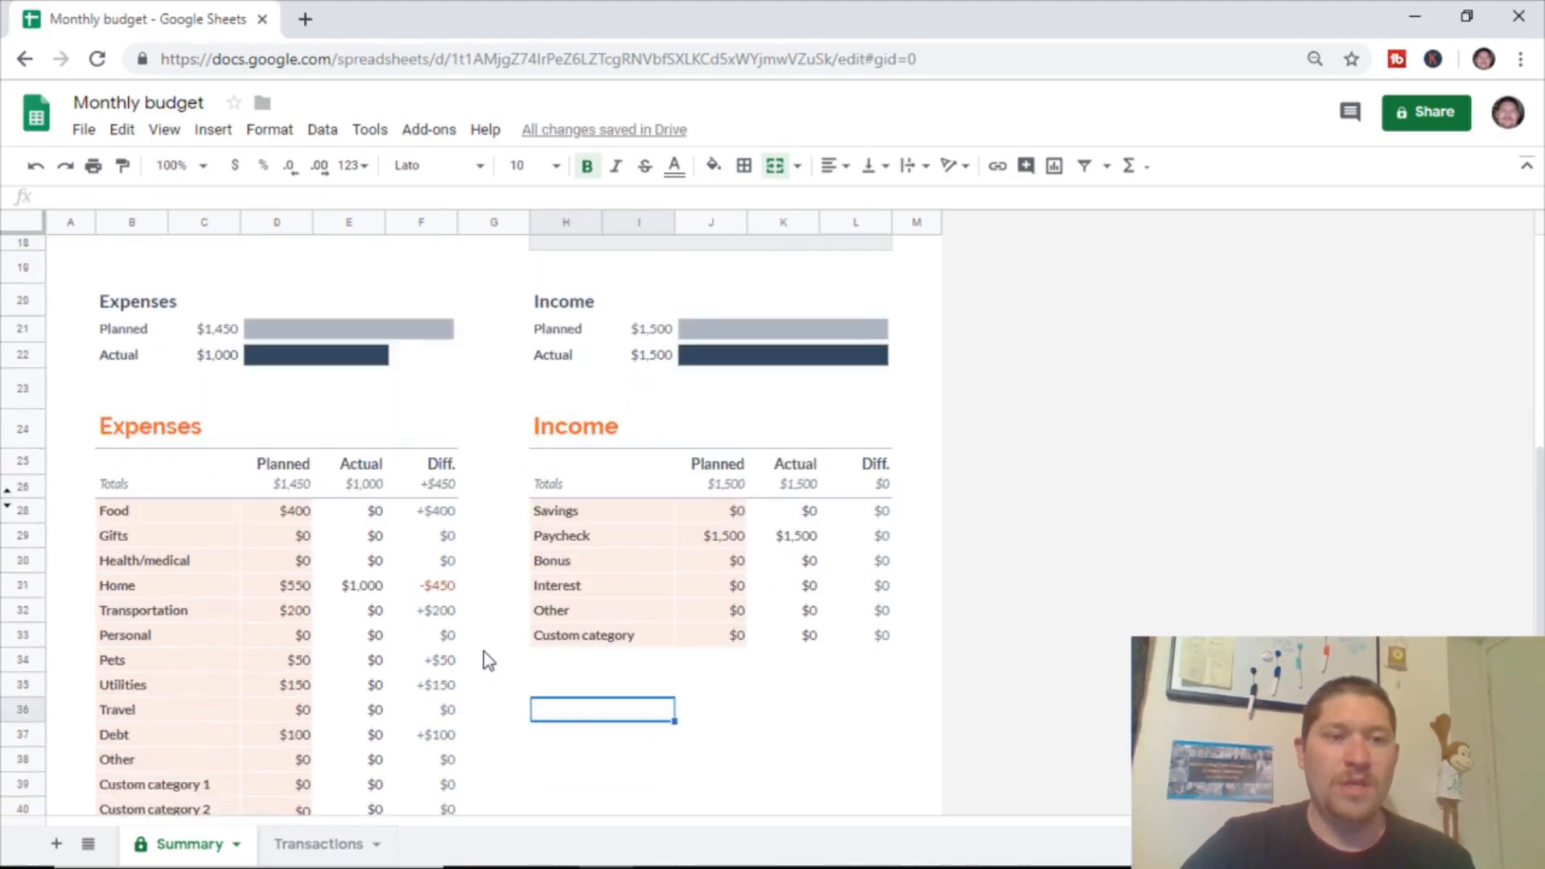
scroll(500, 652, down, 1)
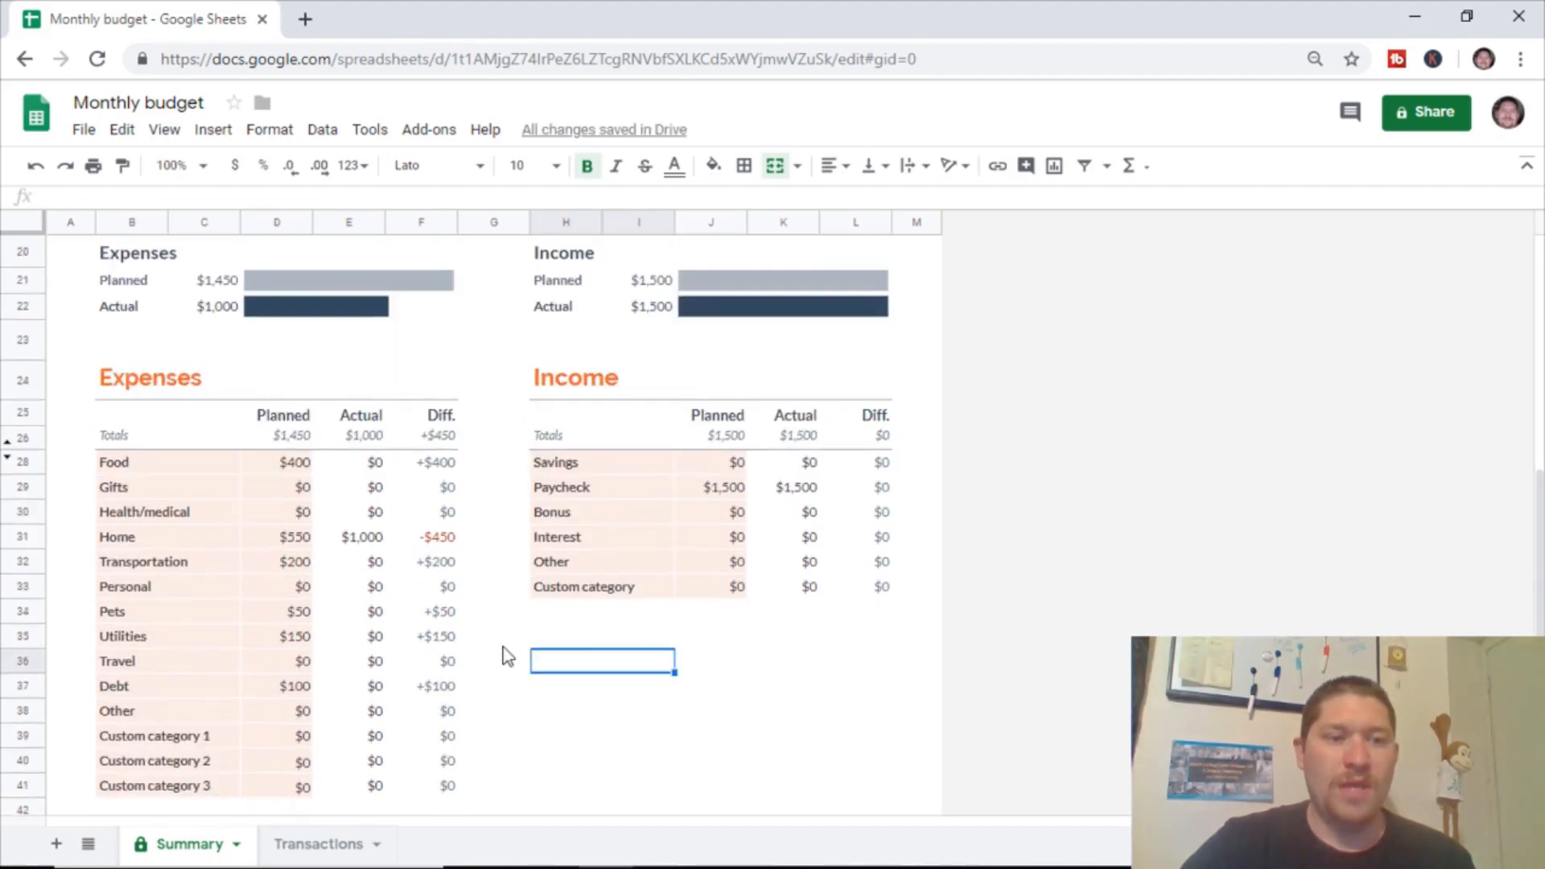
click(303, 593)
text(50)
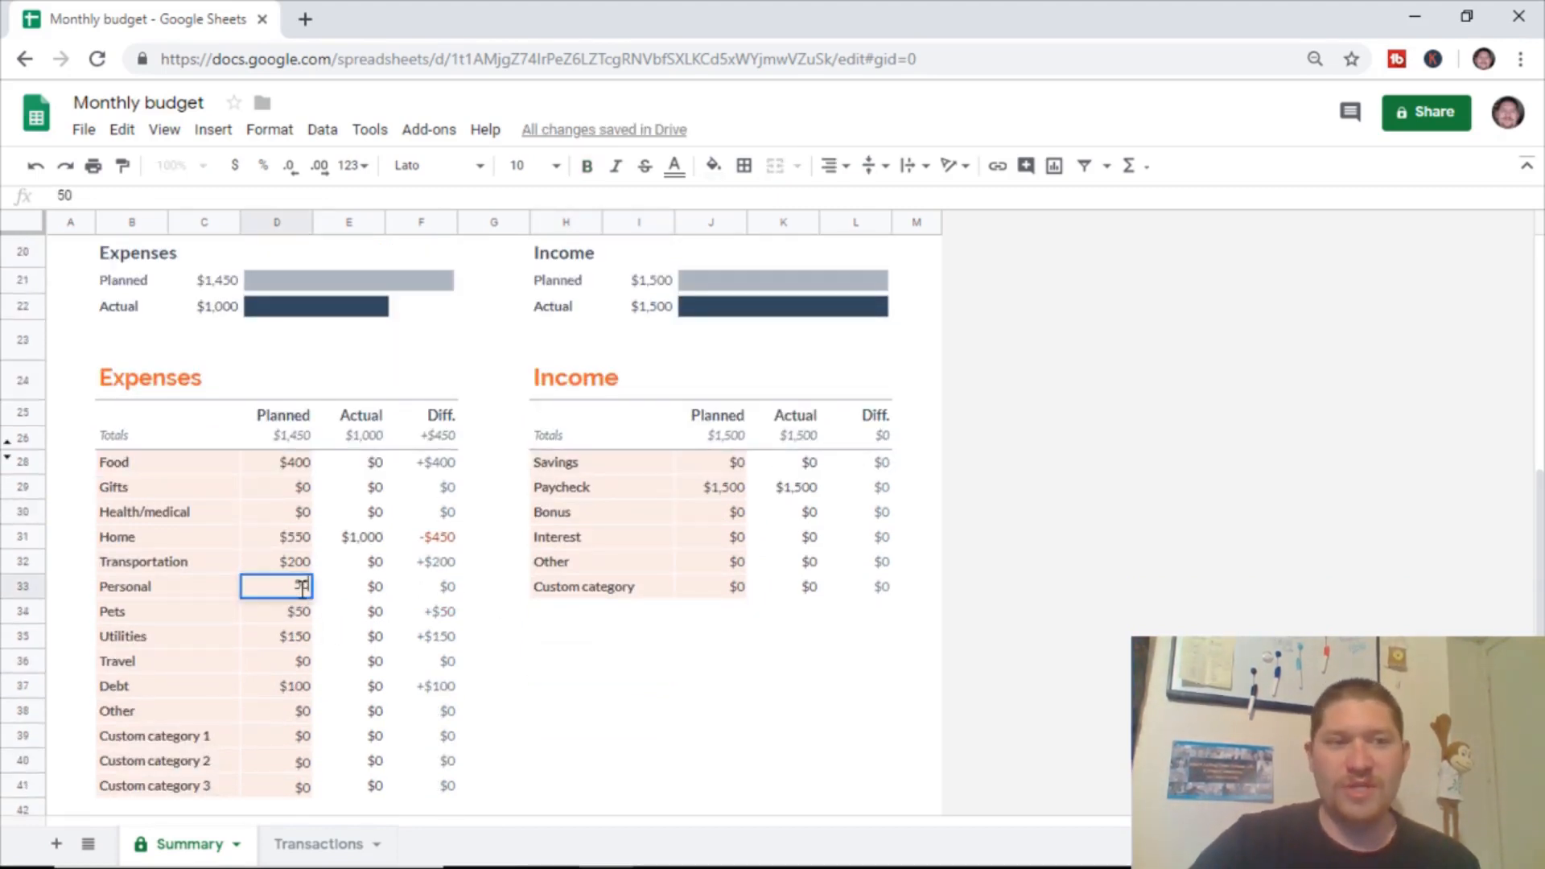
click(511, 645)
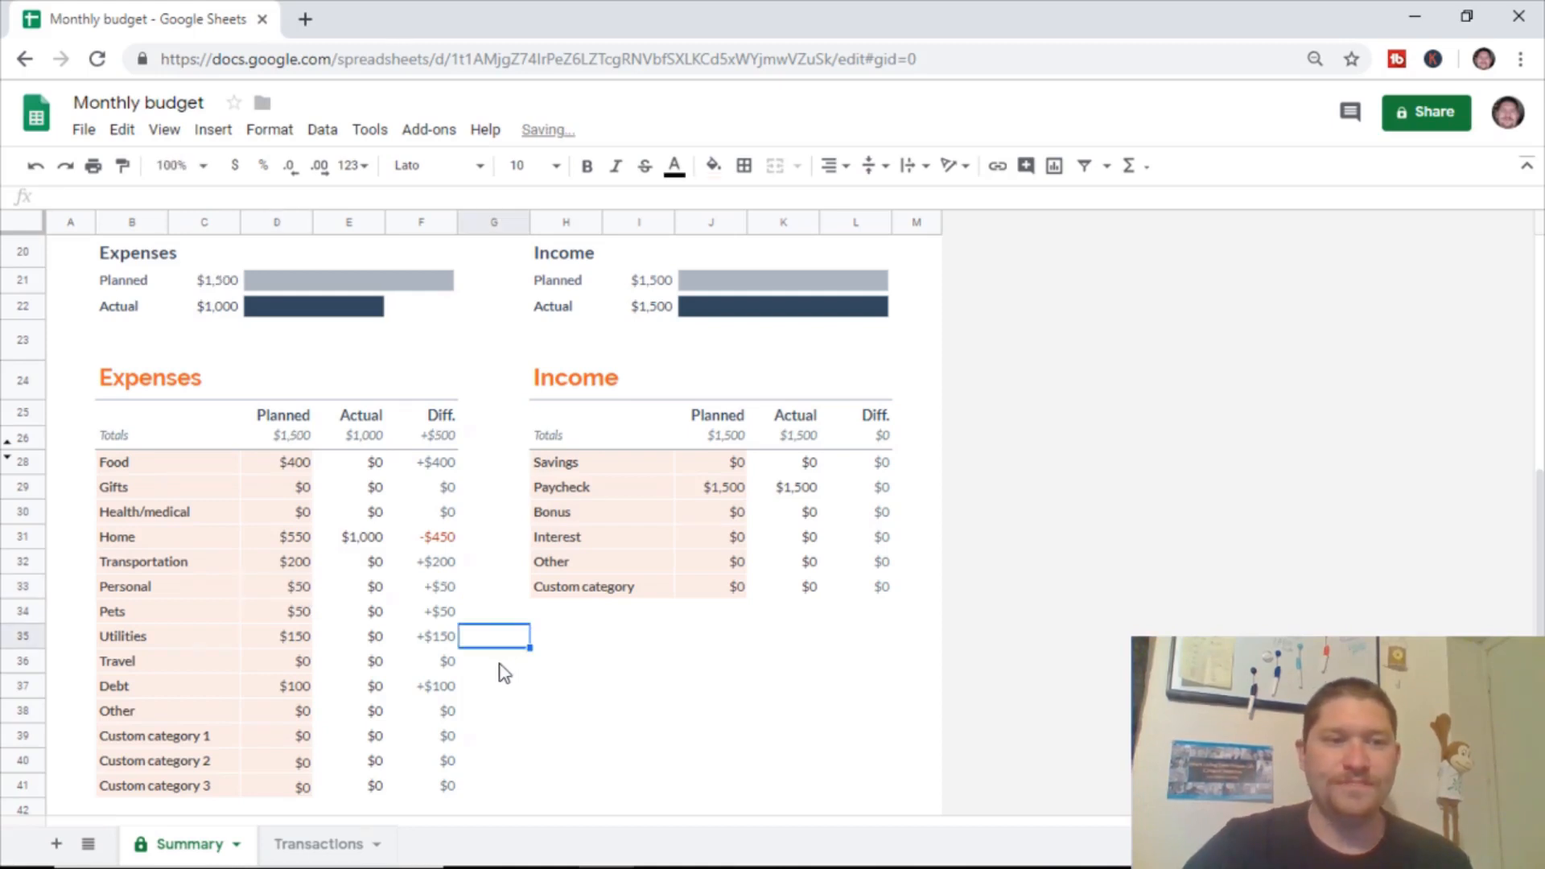
In the Expenses table, set the planned Food amount to 350 and the planned Gifts amount to 50
scroll(507, 668, up, 1)
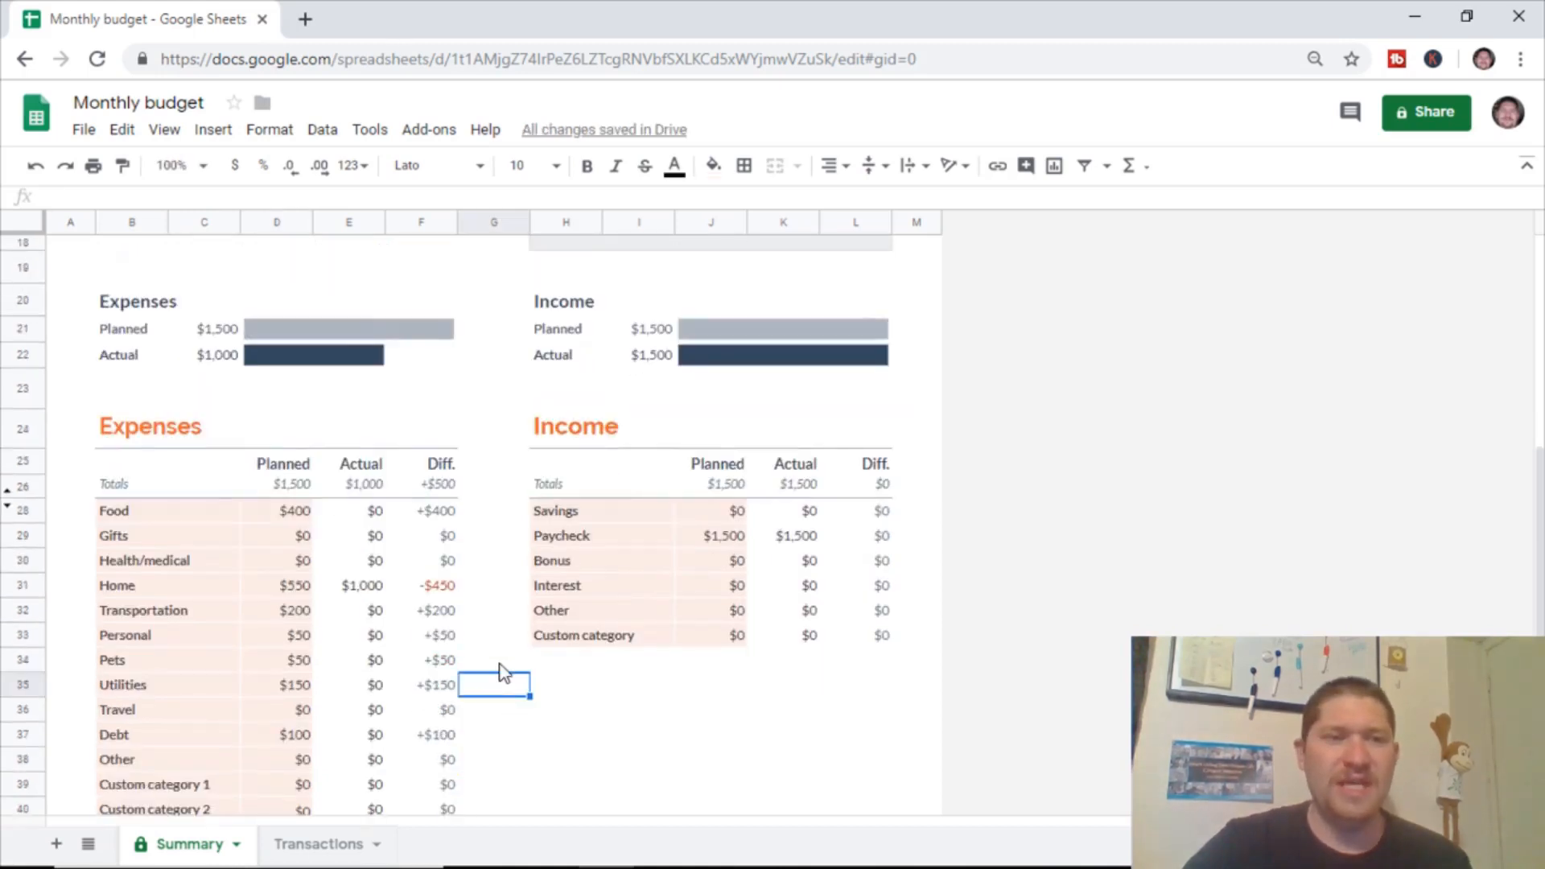
scroll(501, 673, up, 3)
scroll(501, 672, down, 3)
click(309, 512)
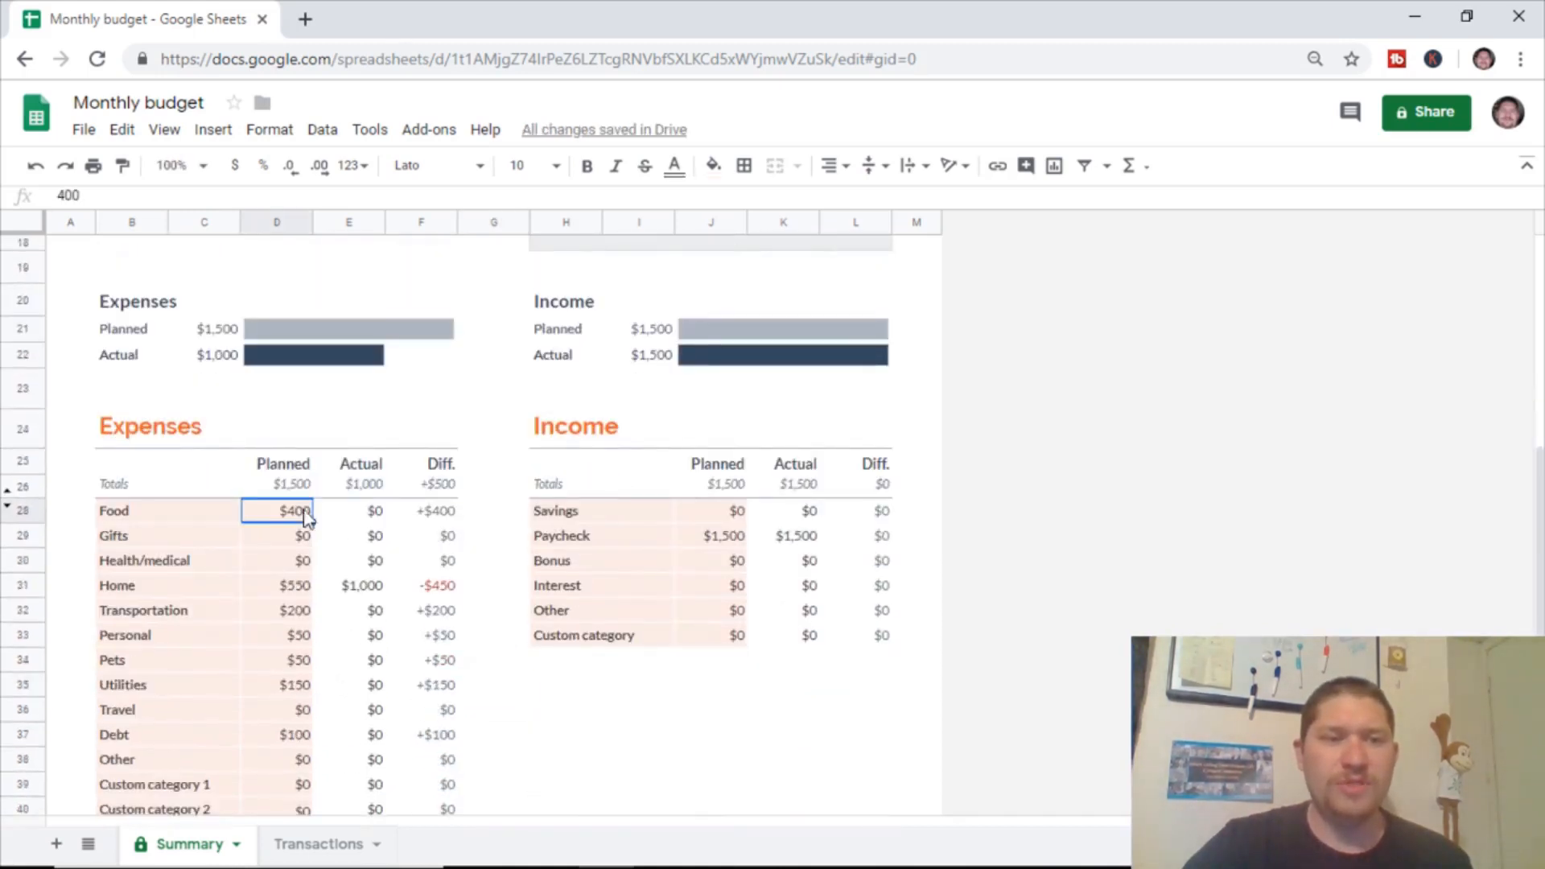
text(350)
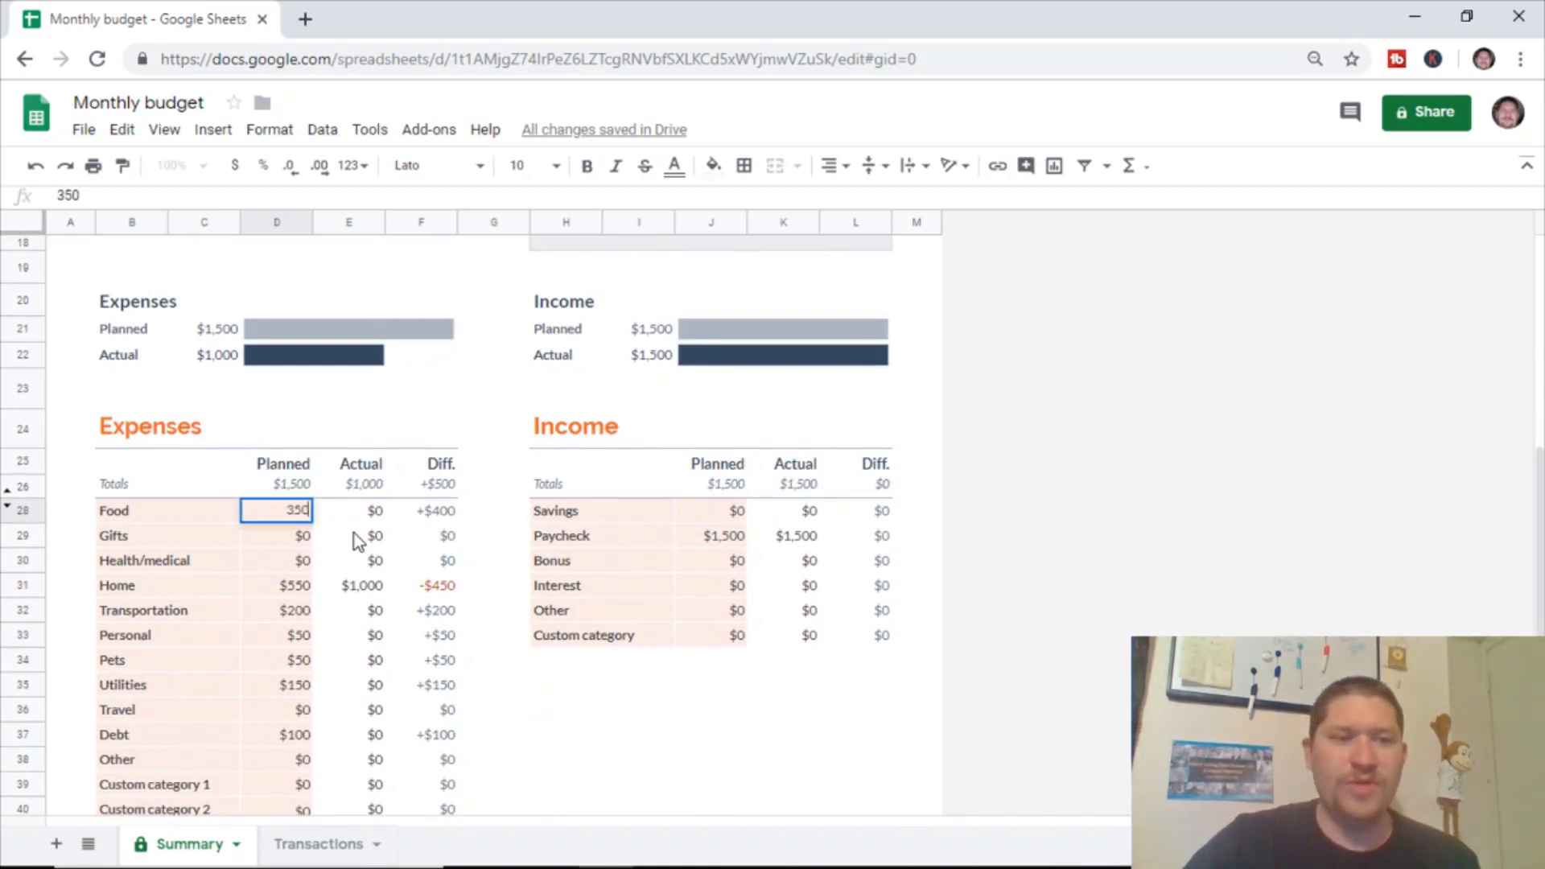
click(306, 537)
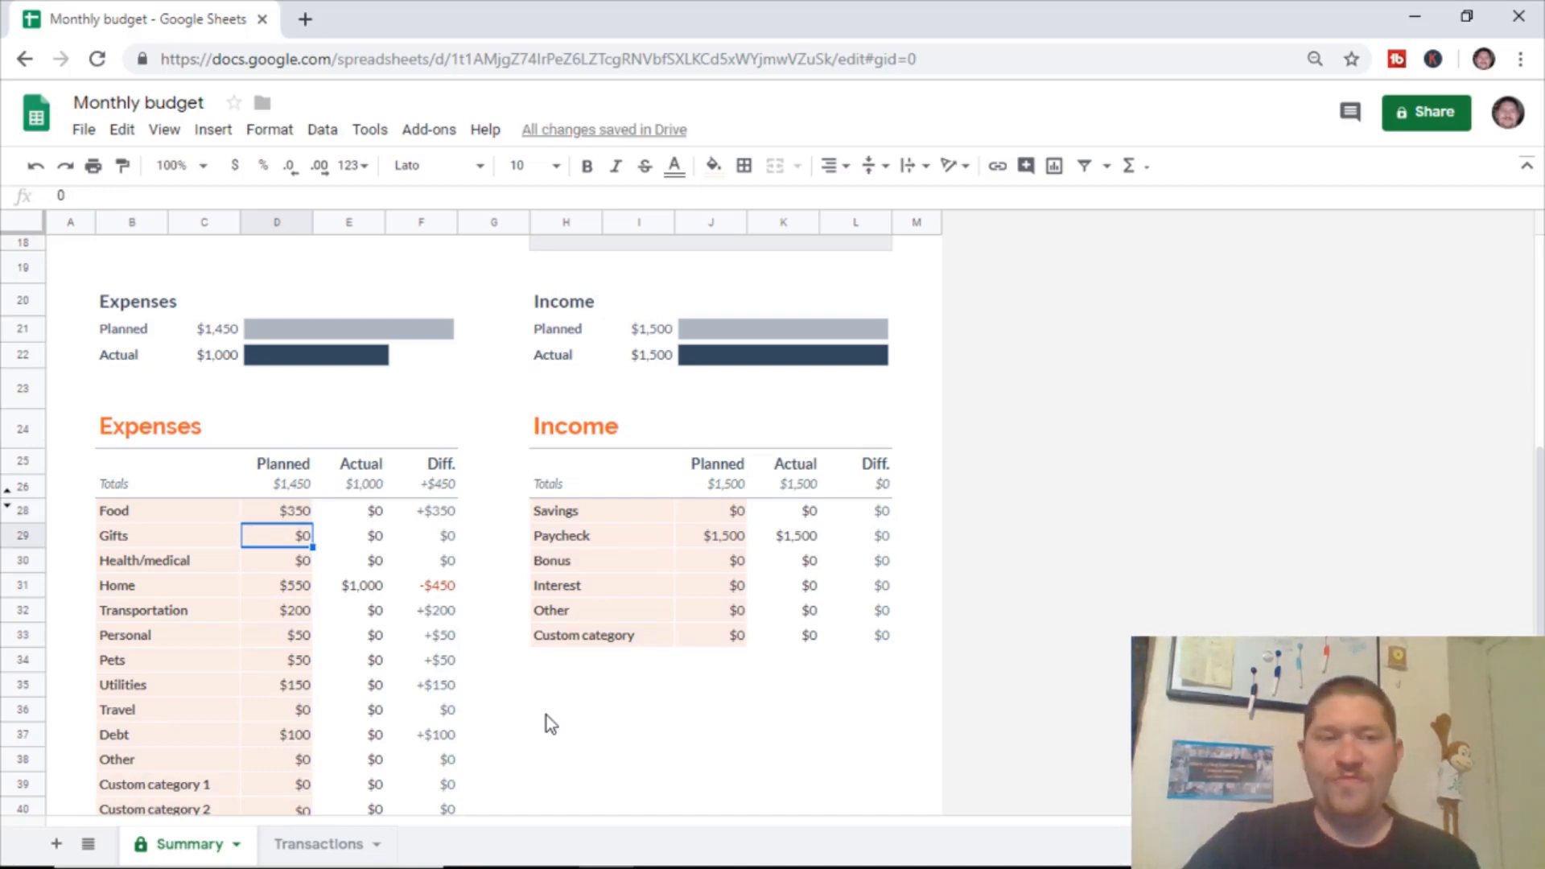
text(50)
click(547, 717)
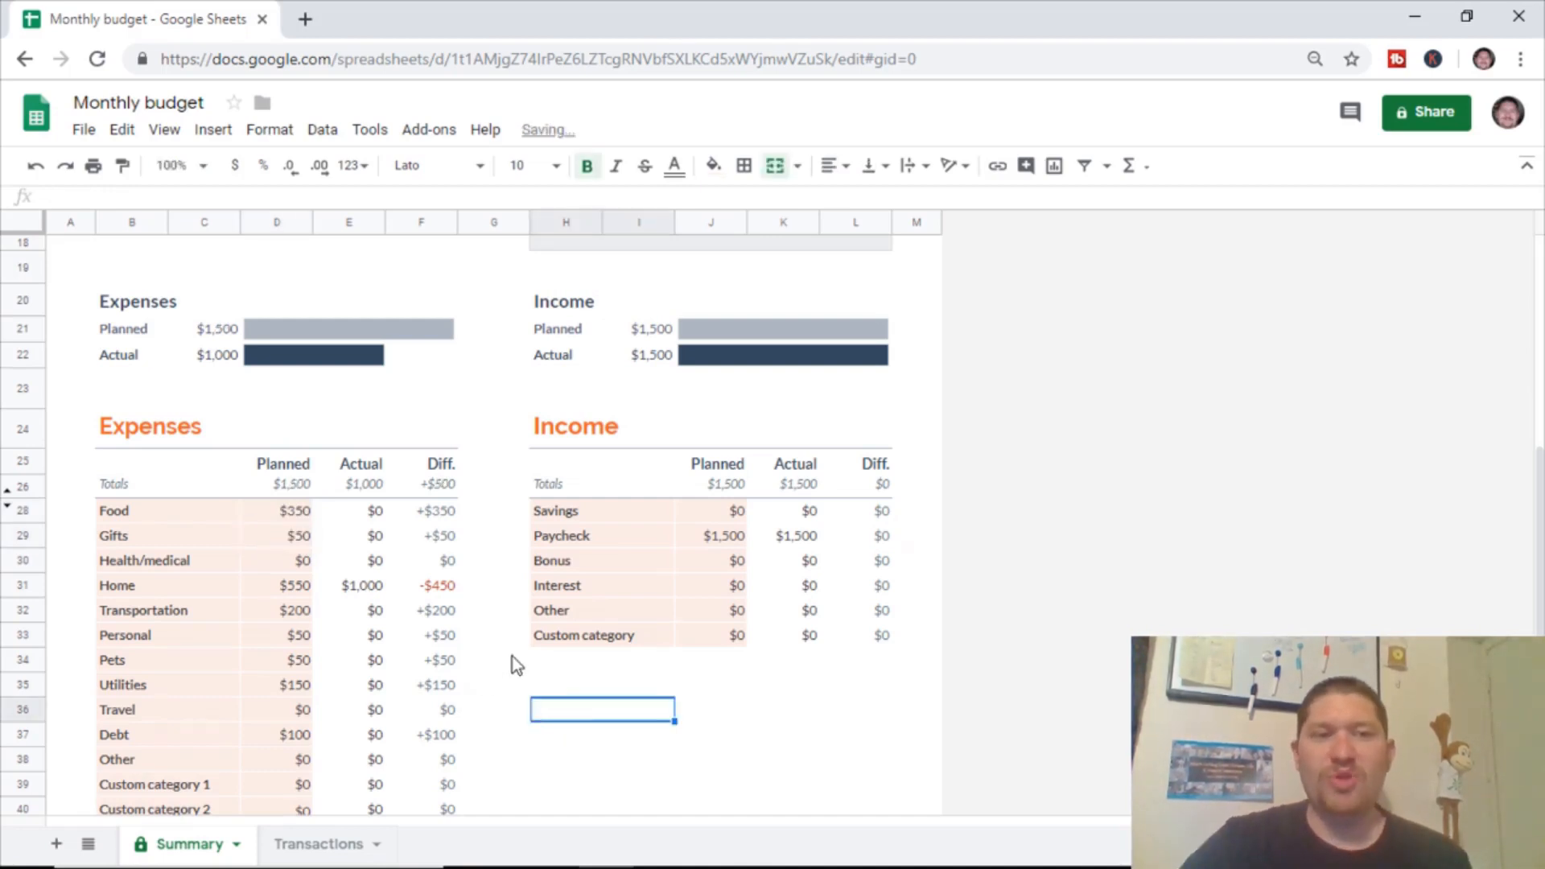
On the Transactions sheet, set the amount of the Rent expense to 550
scroll(512, 658, up, 5)
scroll(451, 608, down, 2)
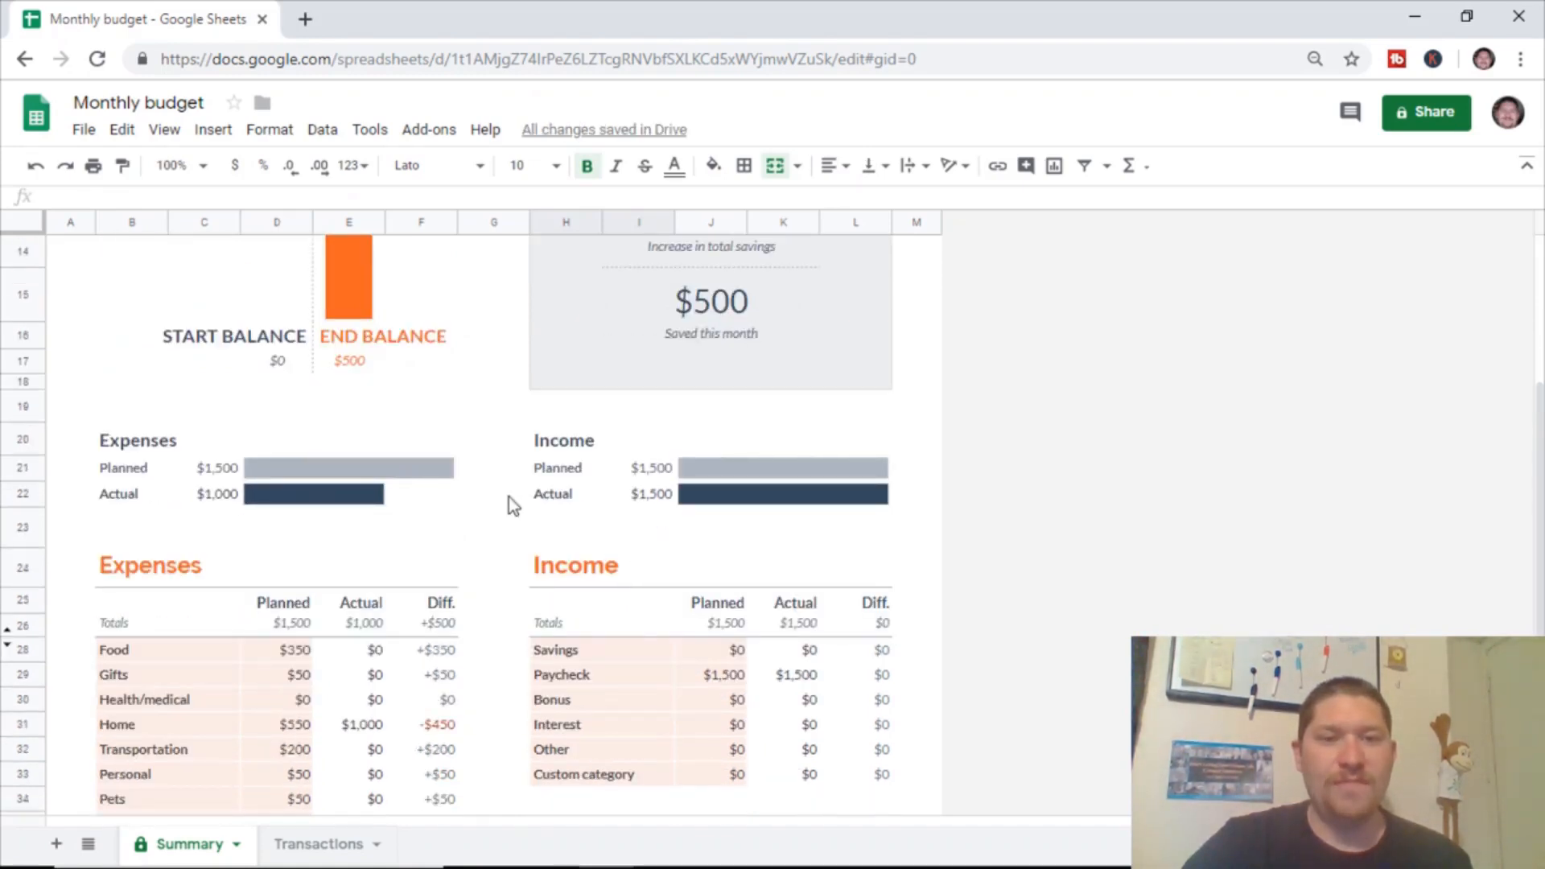
scroll(563, 515, down, 2)
scroll(494, 534, down, 2)
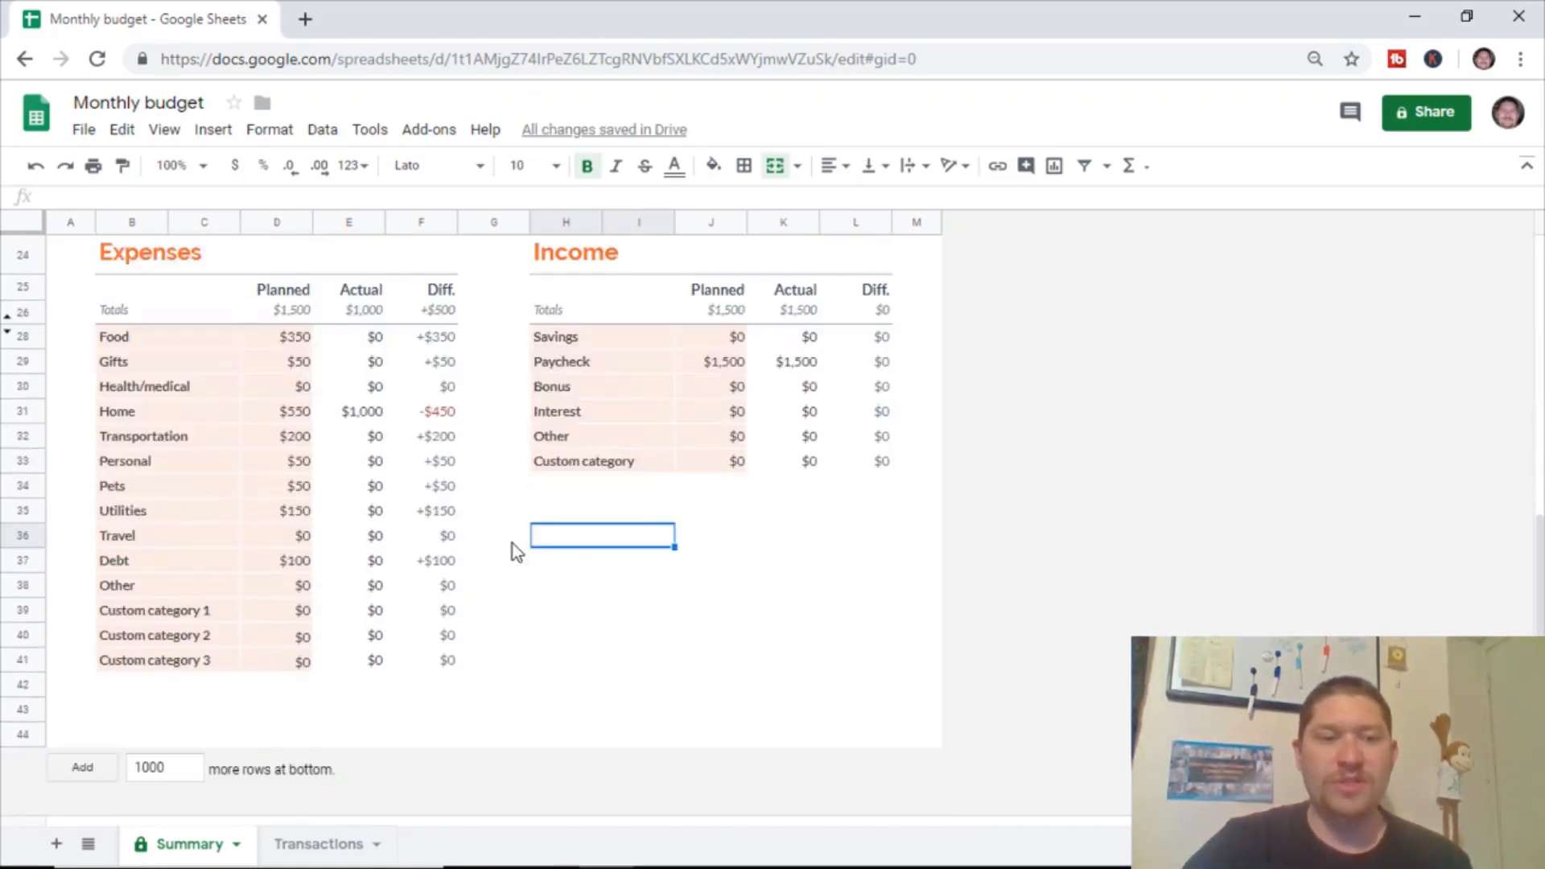
scroll(511, 547, up, 2)
scroll(508, 555, down, 1)
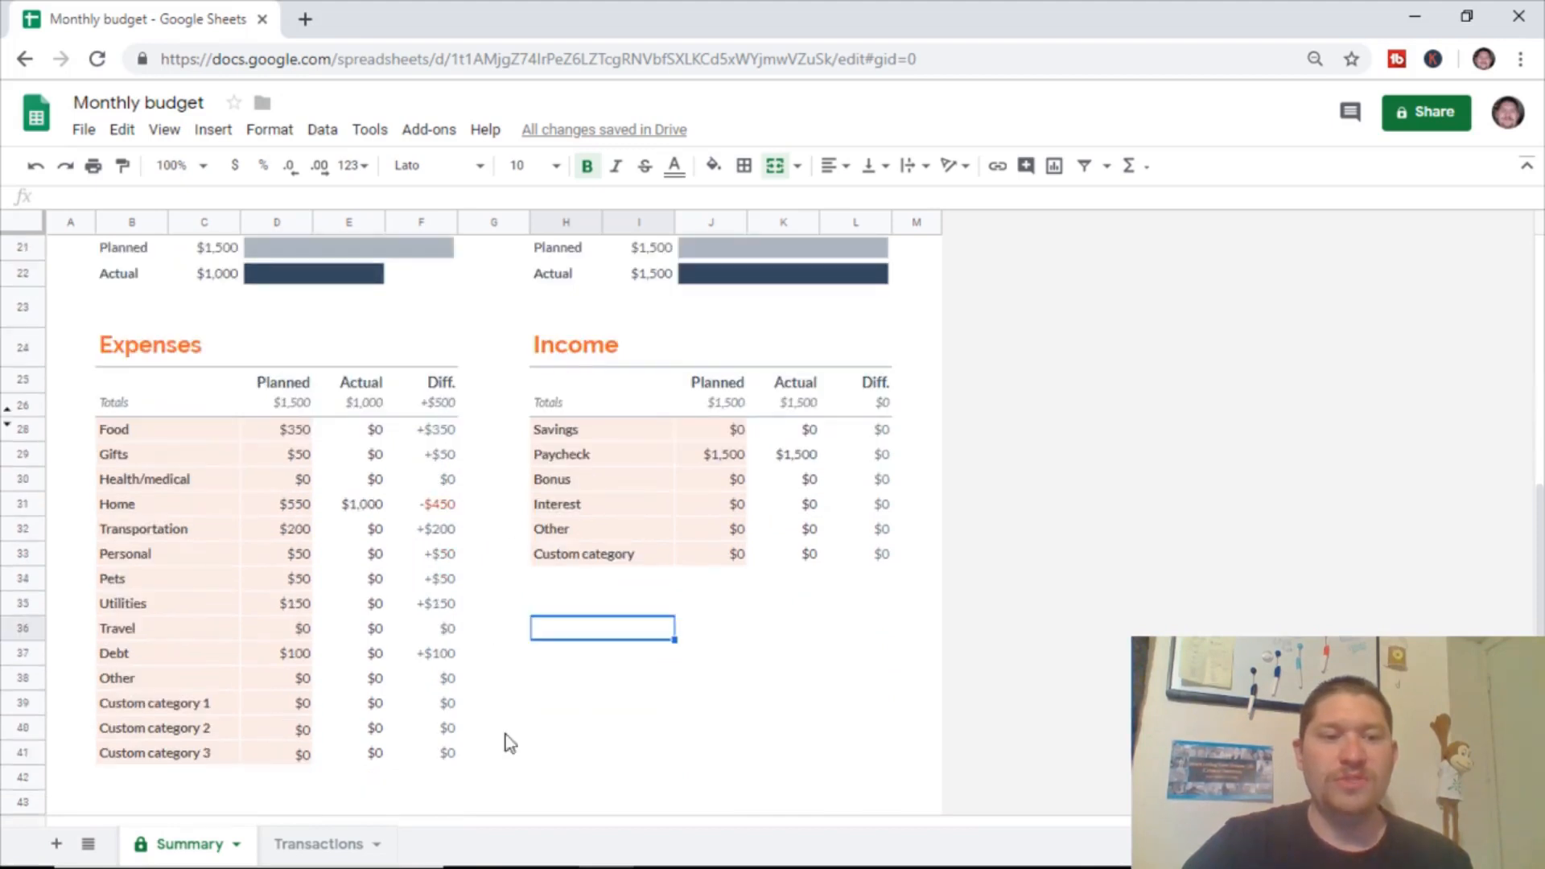
click(325, 845)
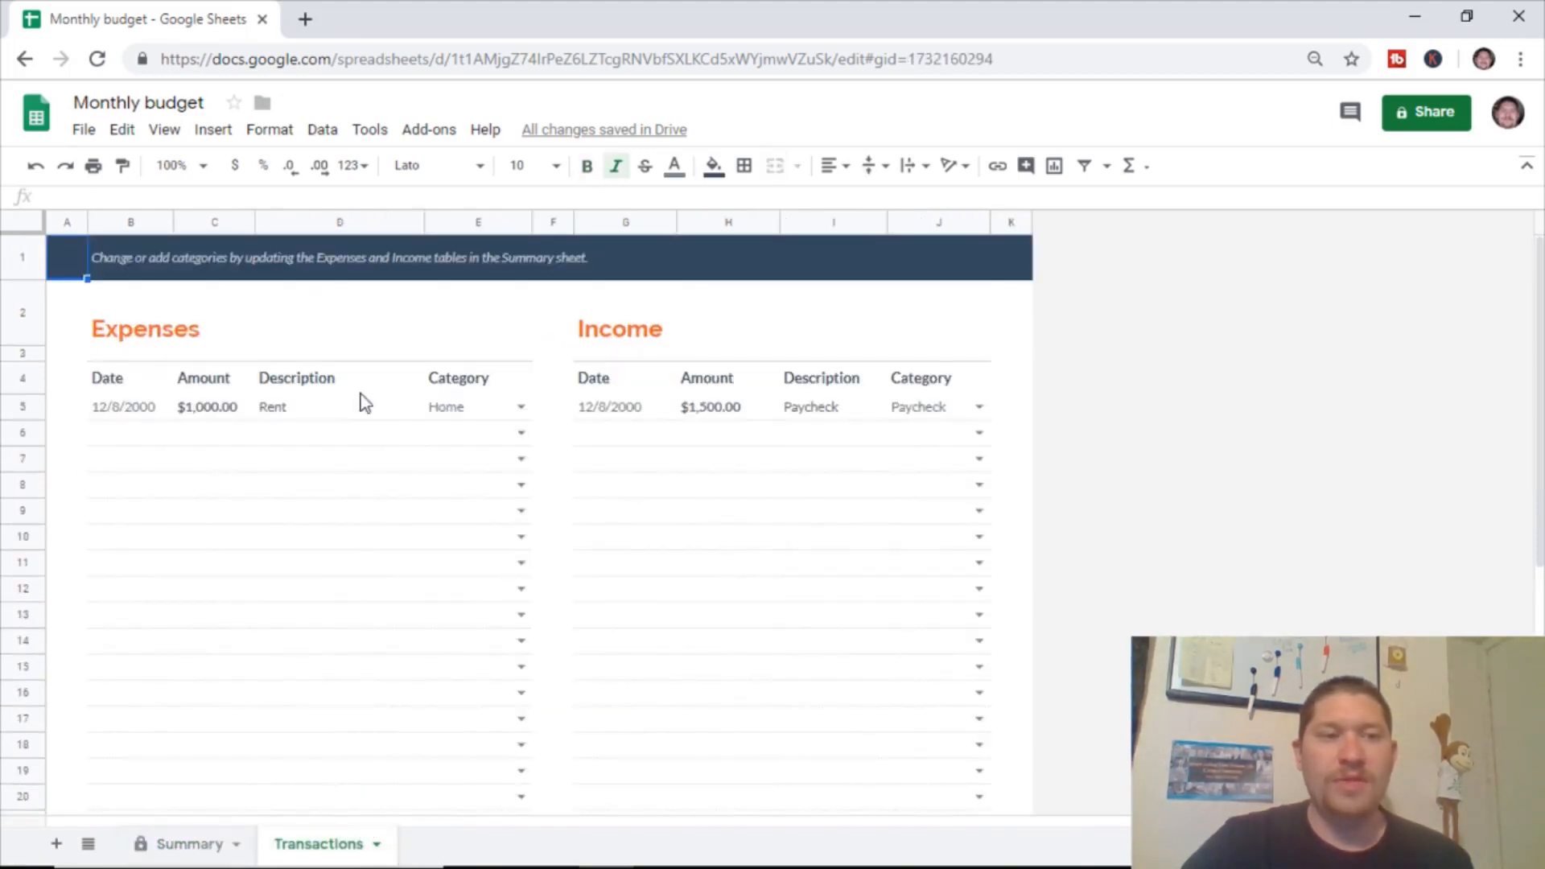
click(206, 410)
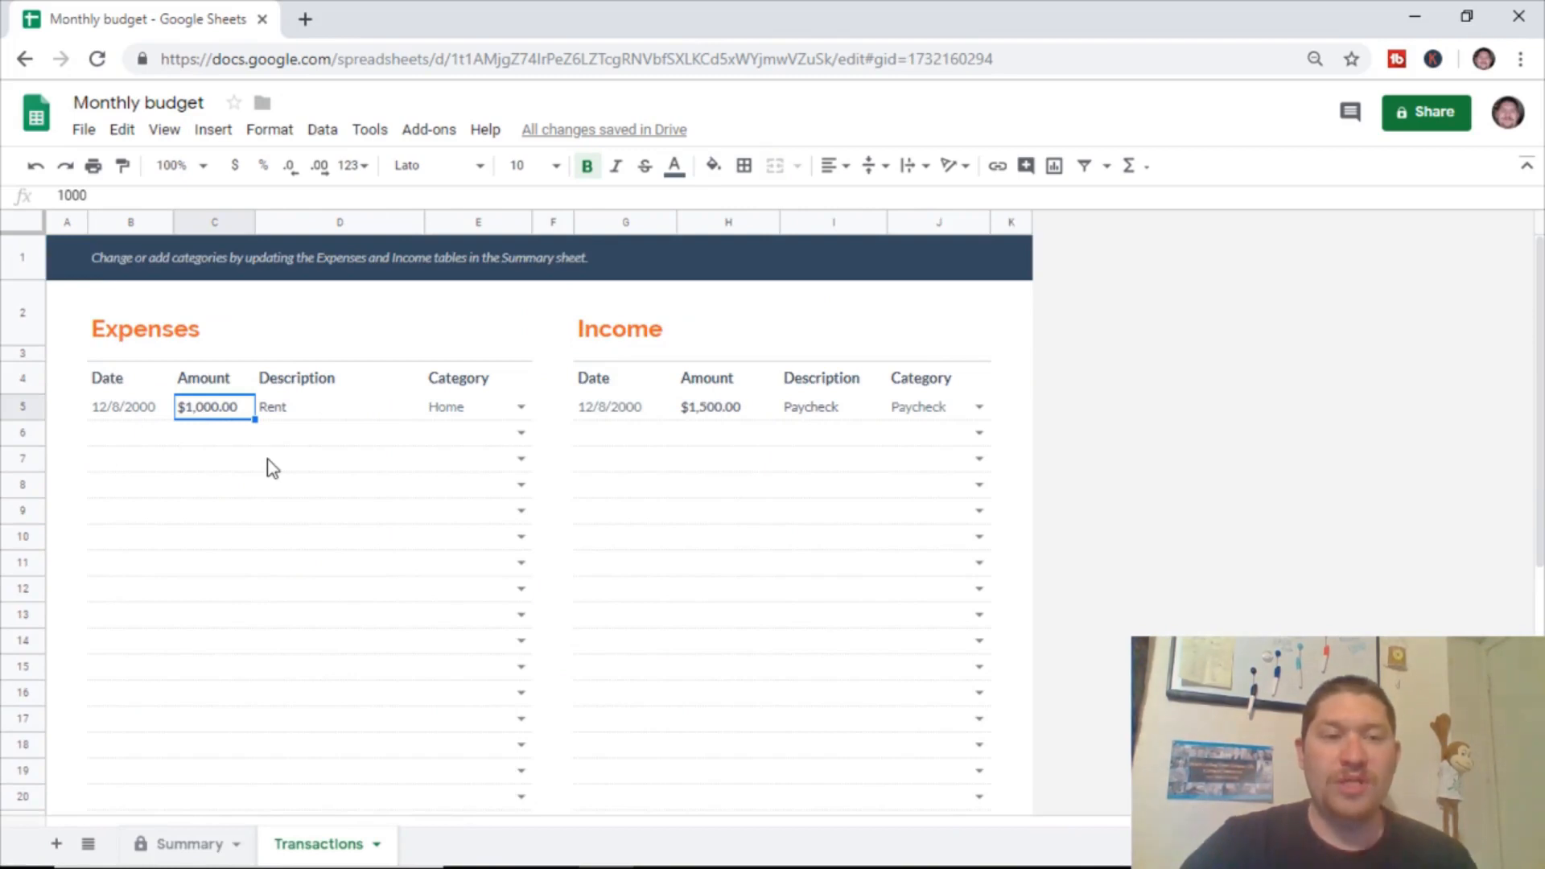
text(5)
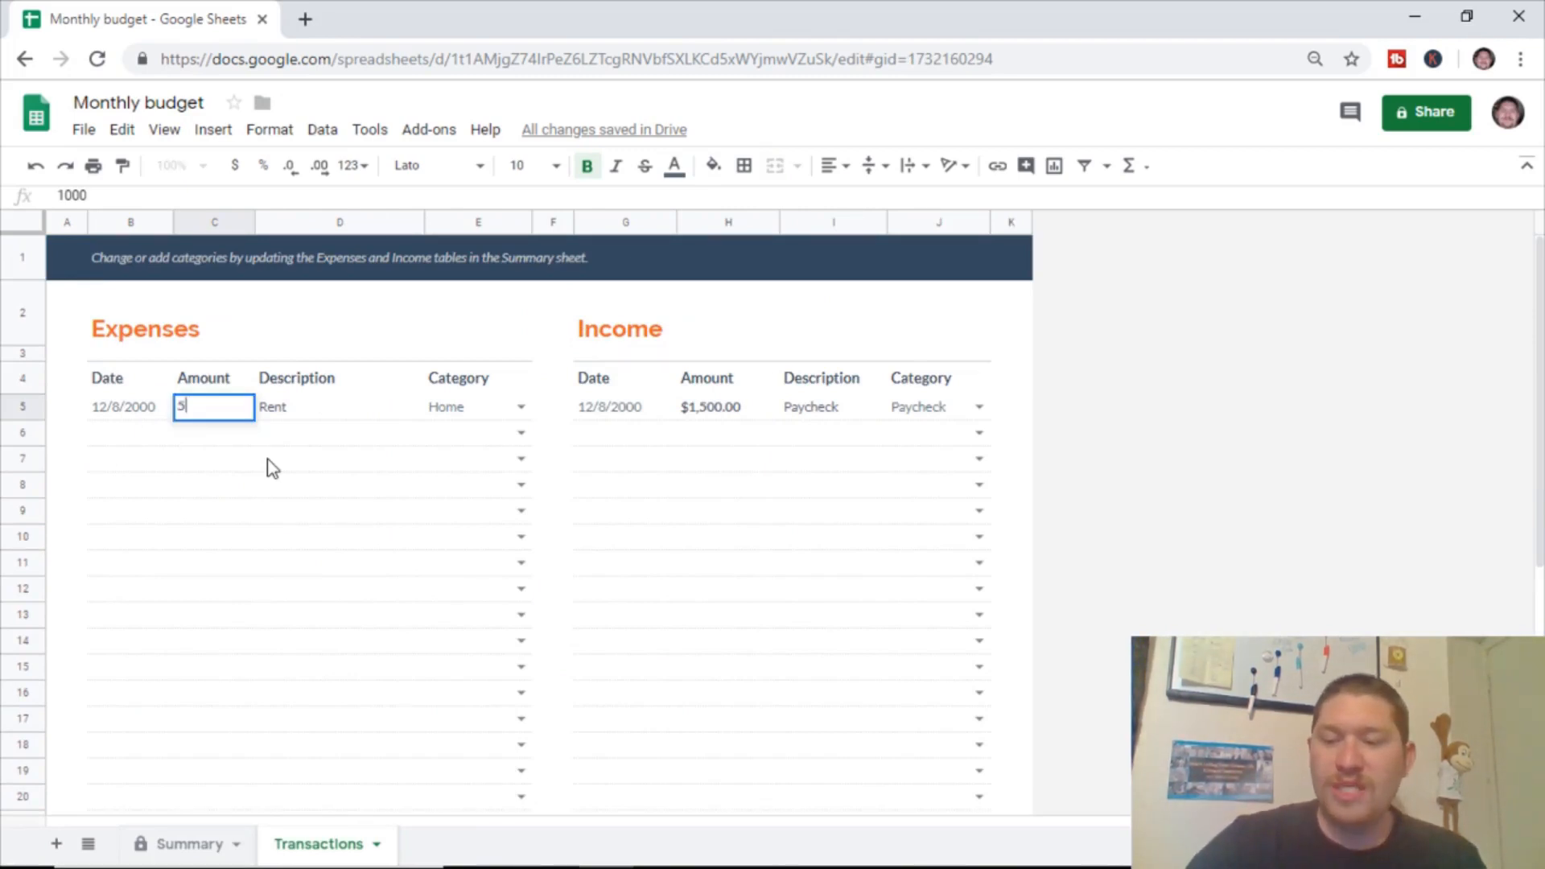
text(50)
Set the date of the Rent expense to 3/1/2019
click(144, 410)
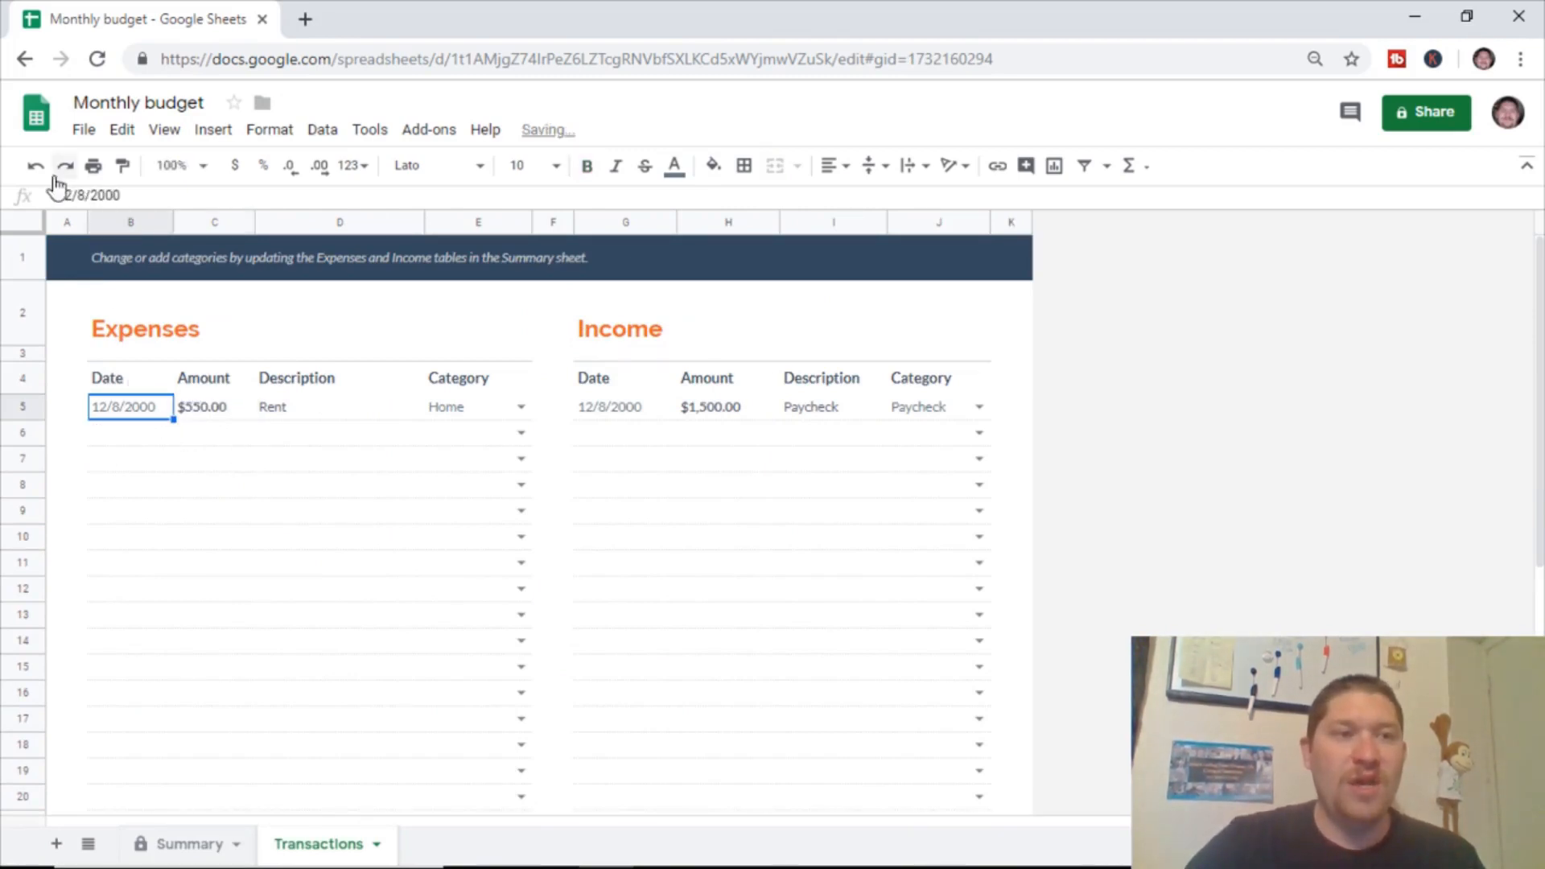
drag(84, 195, 61, 198)
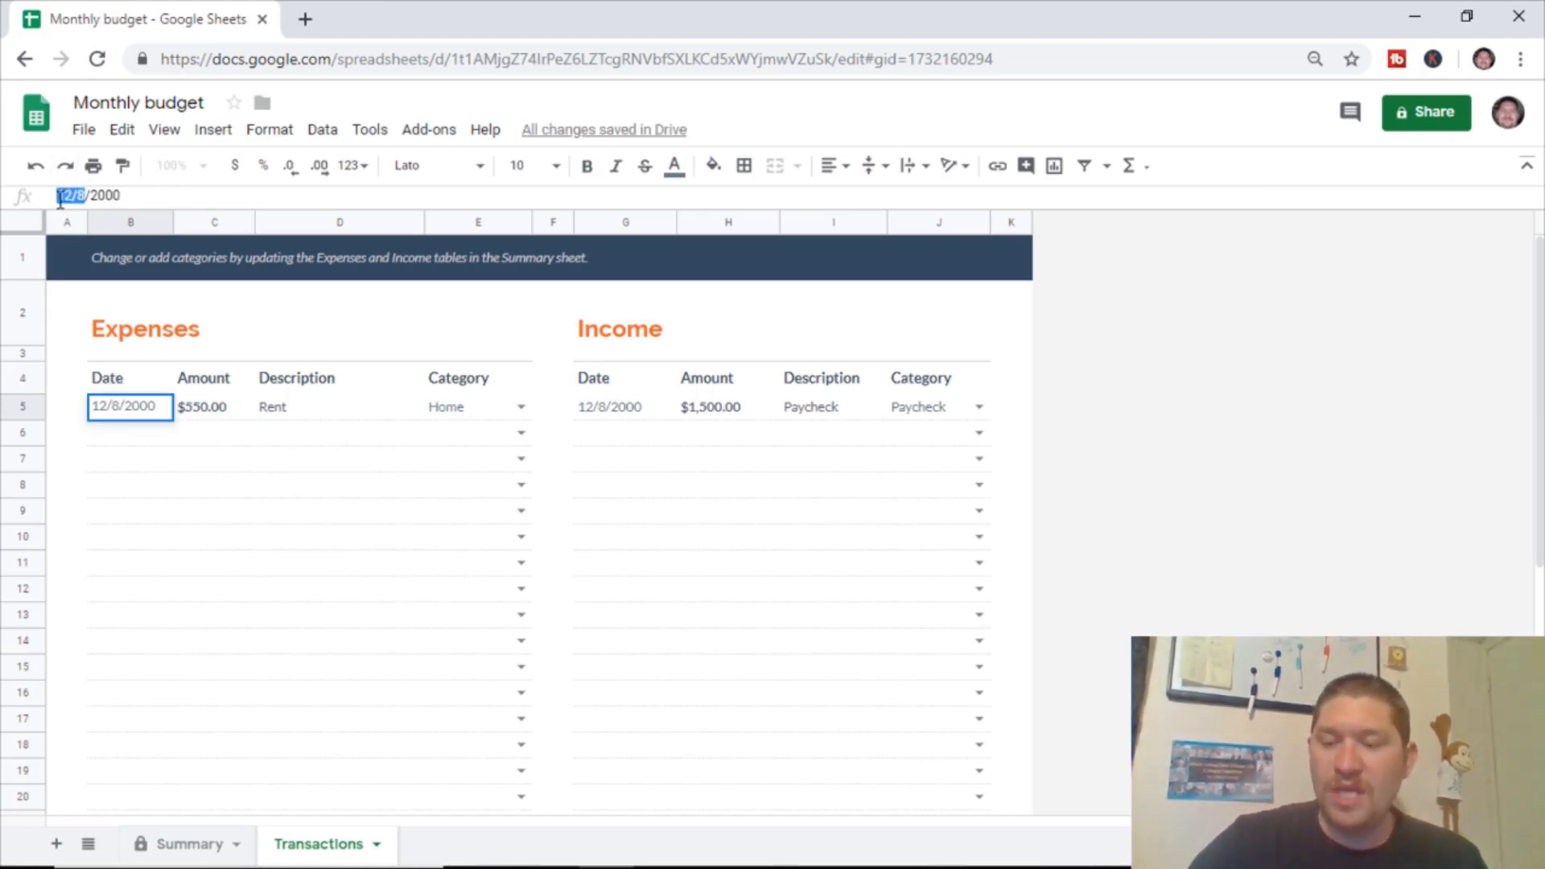
text(3/1/)
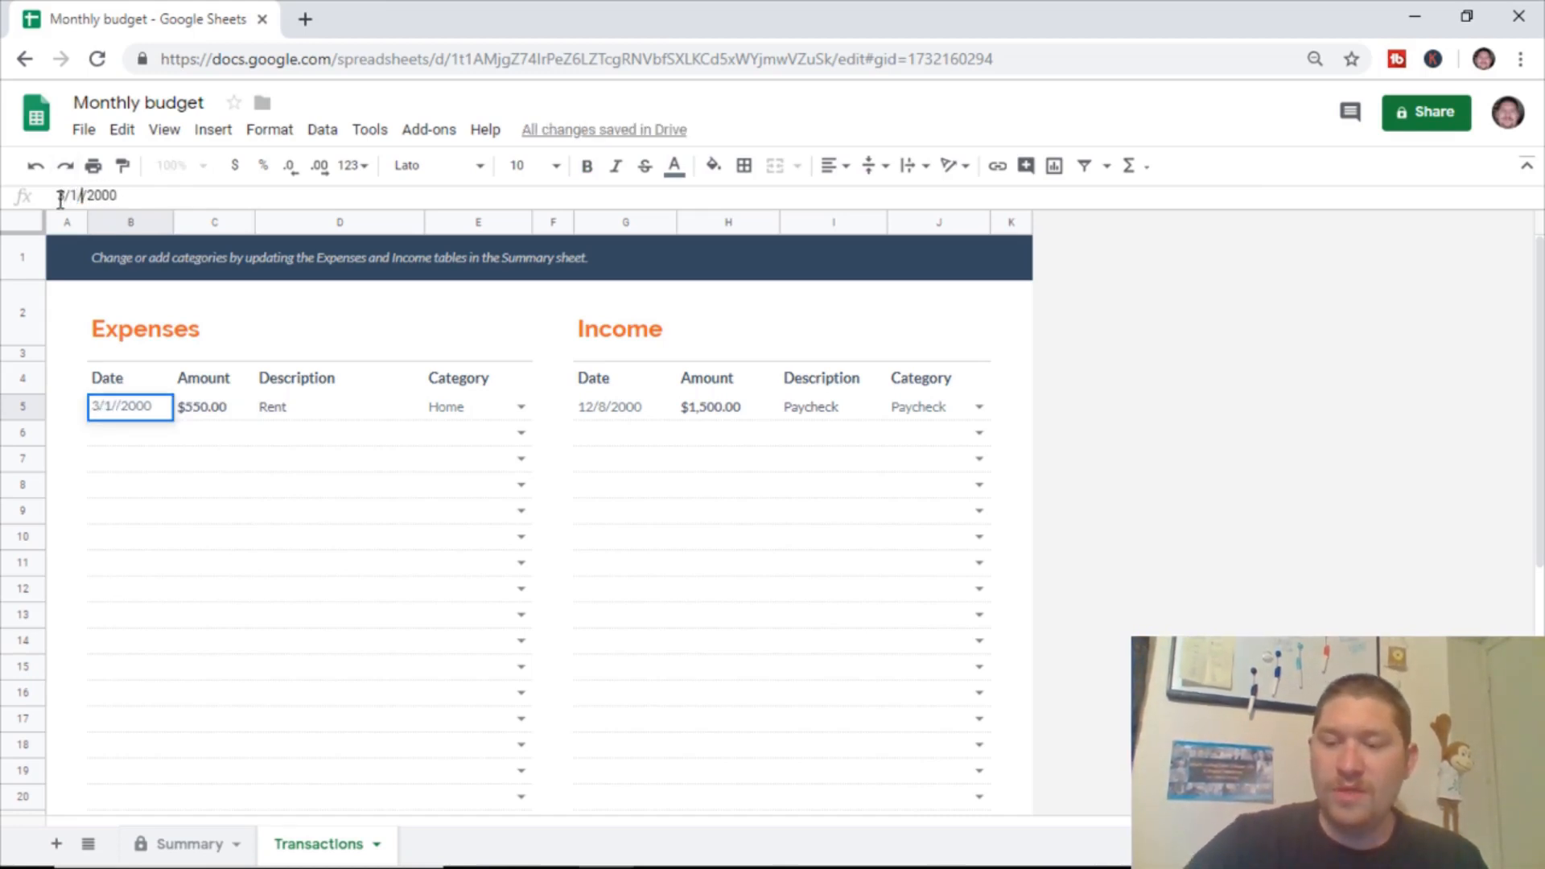
text(2019)
key(Delete)
key(Delete)
key(Delete)
key(Delete)
key(Delete)
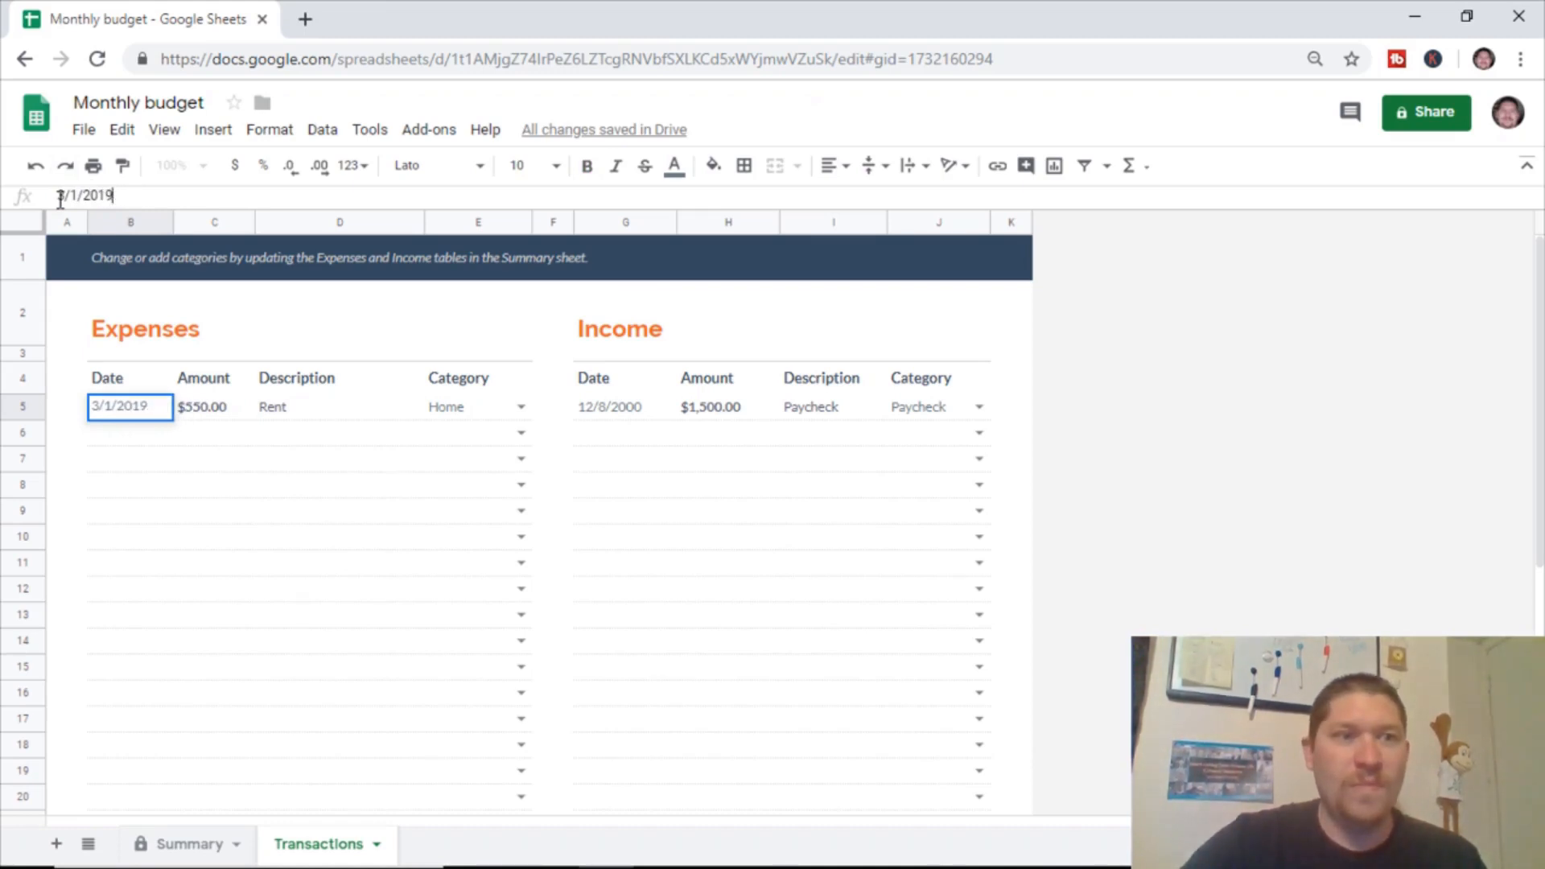
click(202, 436)
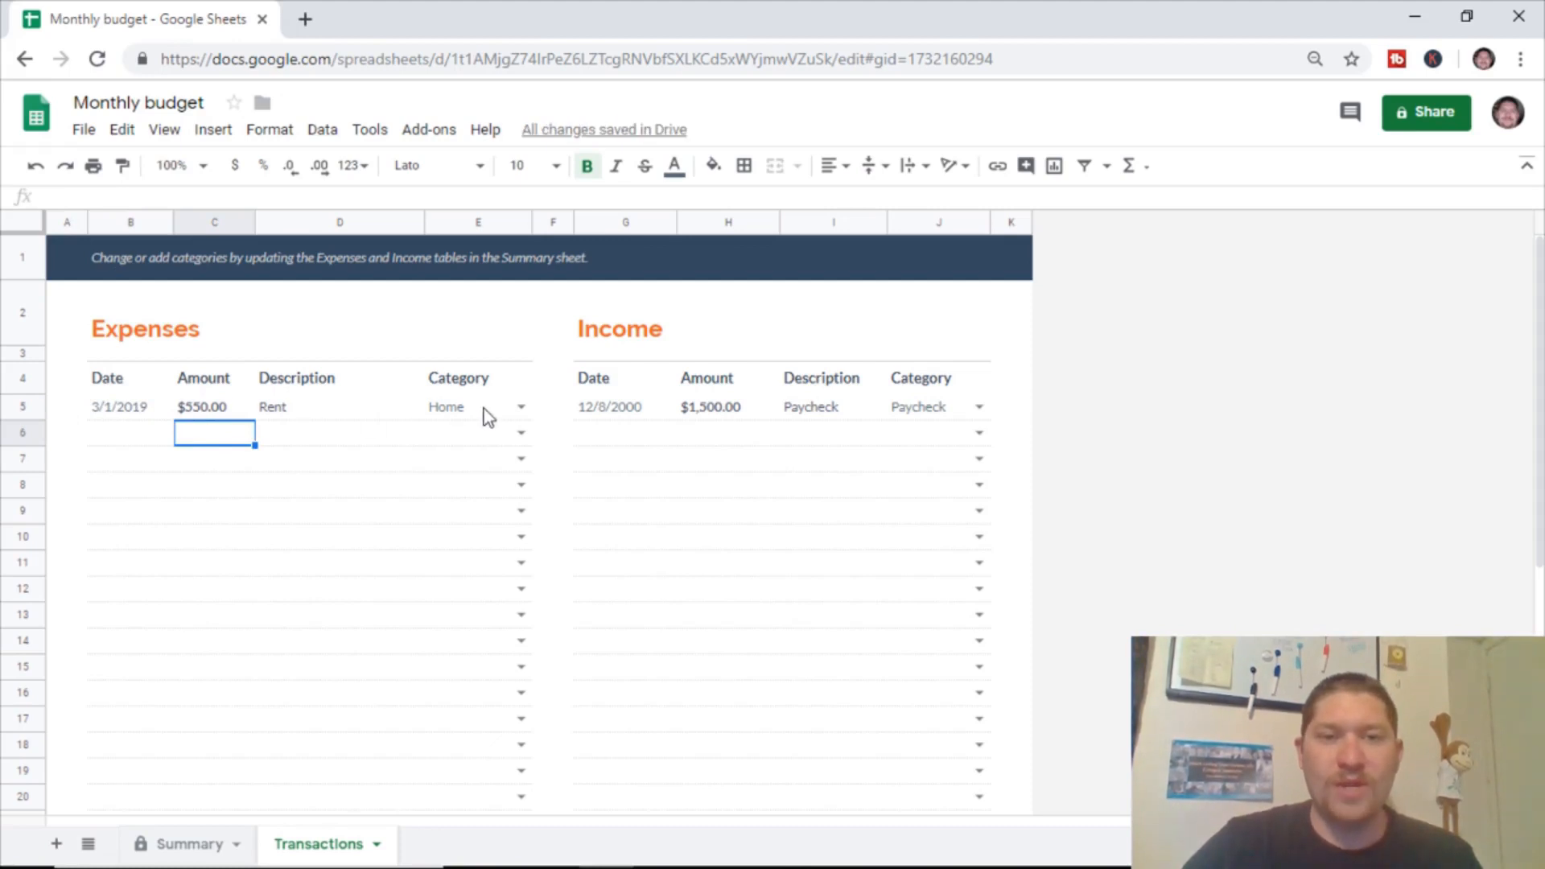
Set the date of the existing Paycheck entry in the Income table to 3/1/2019
click(615, 408)
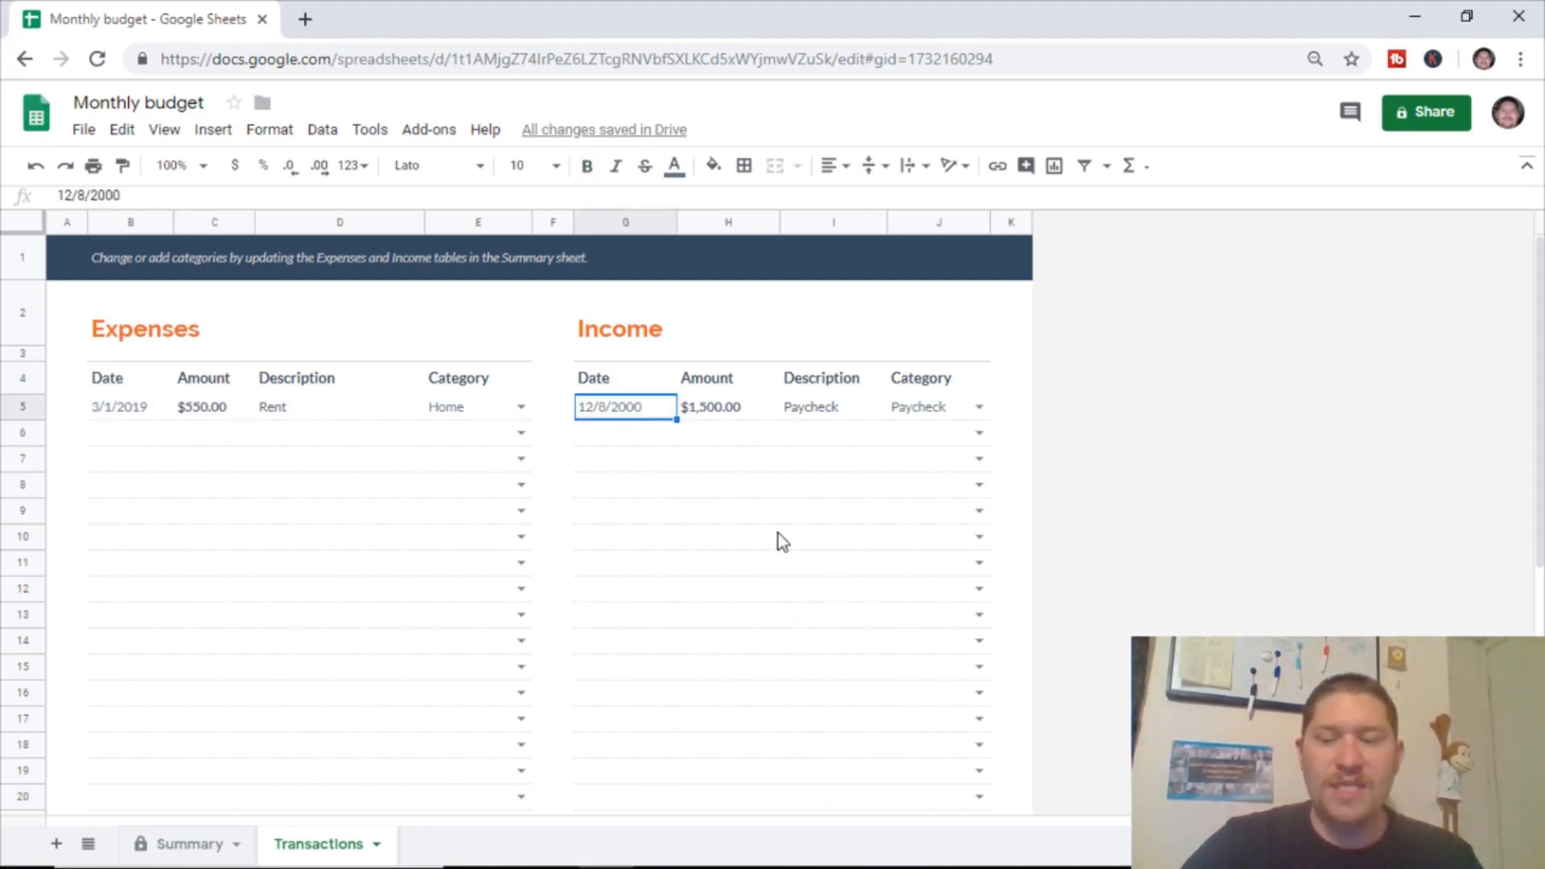
text(31)
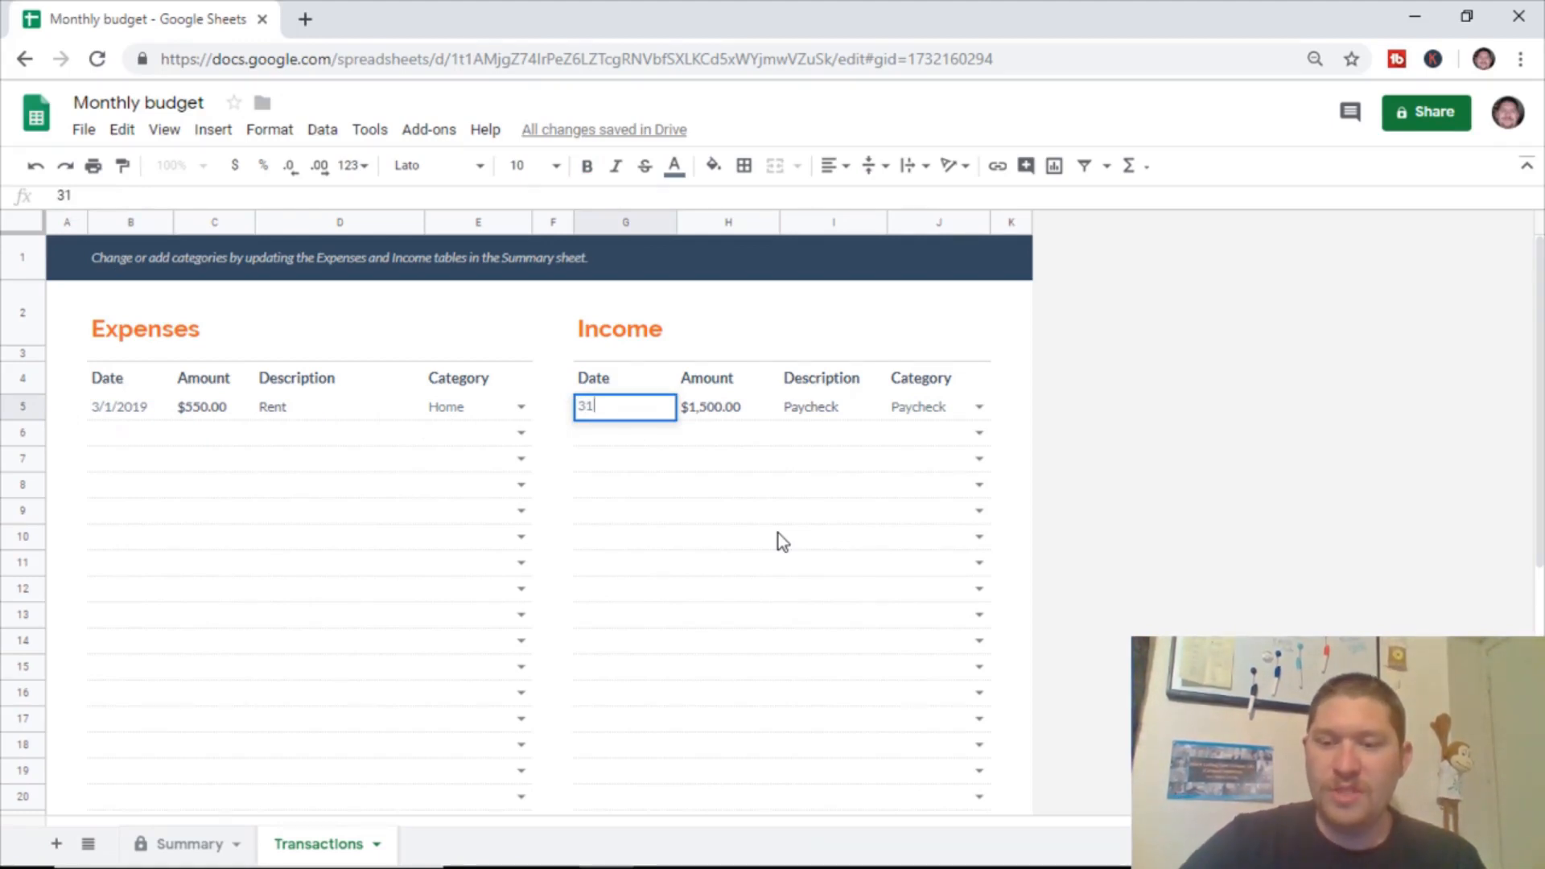
key(BackSpace)
key(BackSpace)
text(3/)
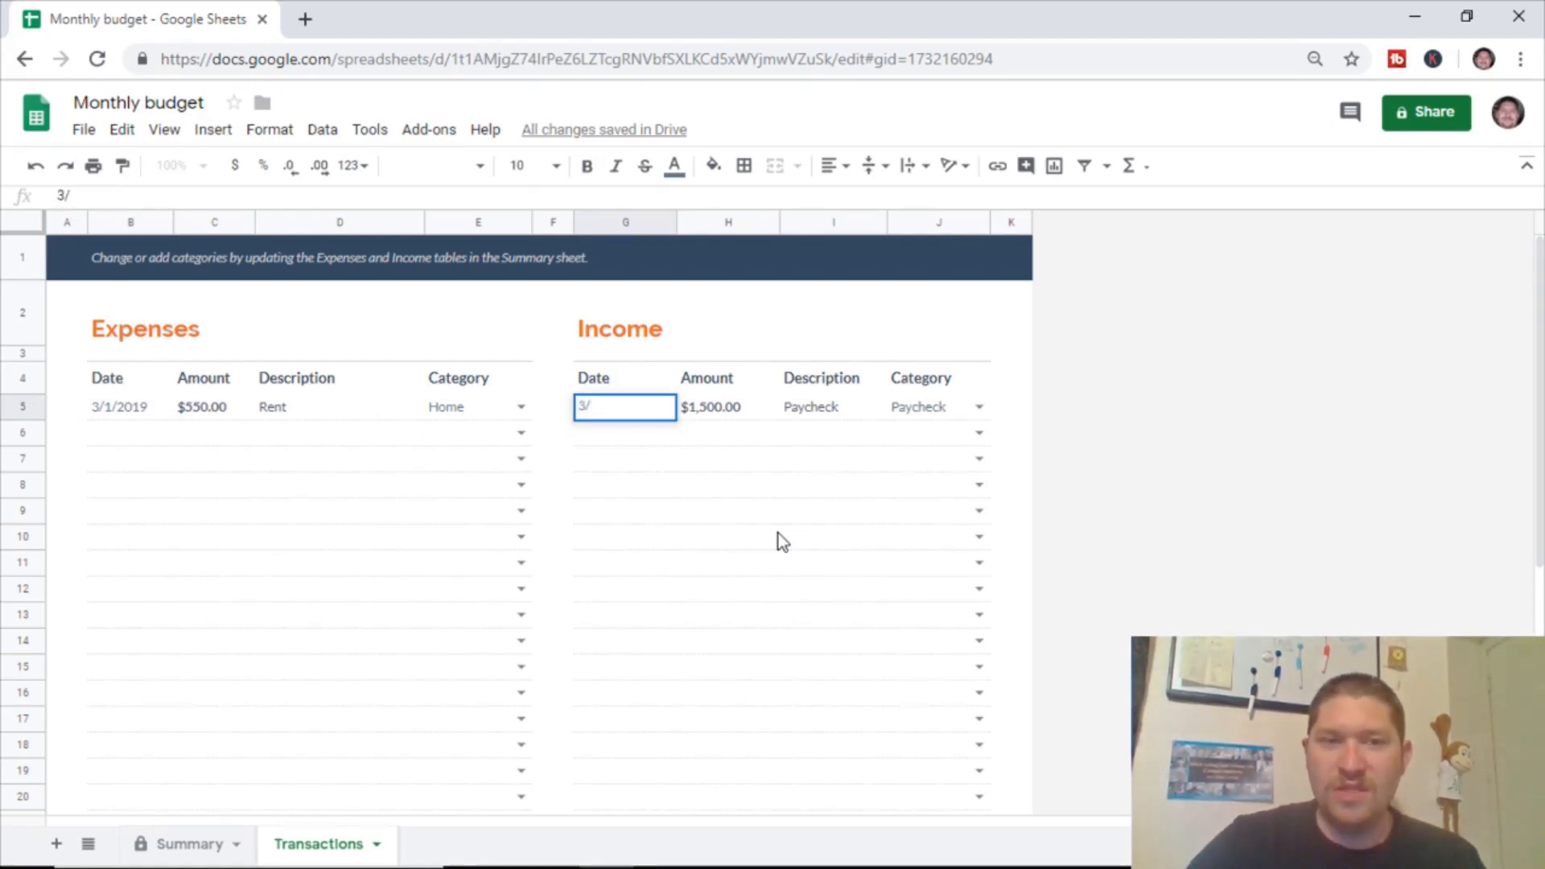
text(15/19)
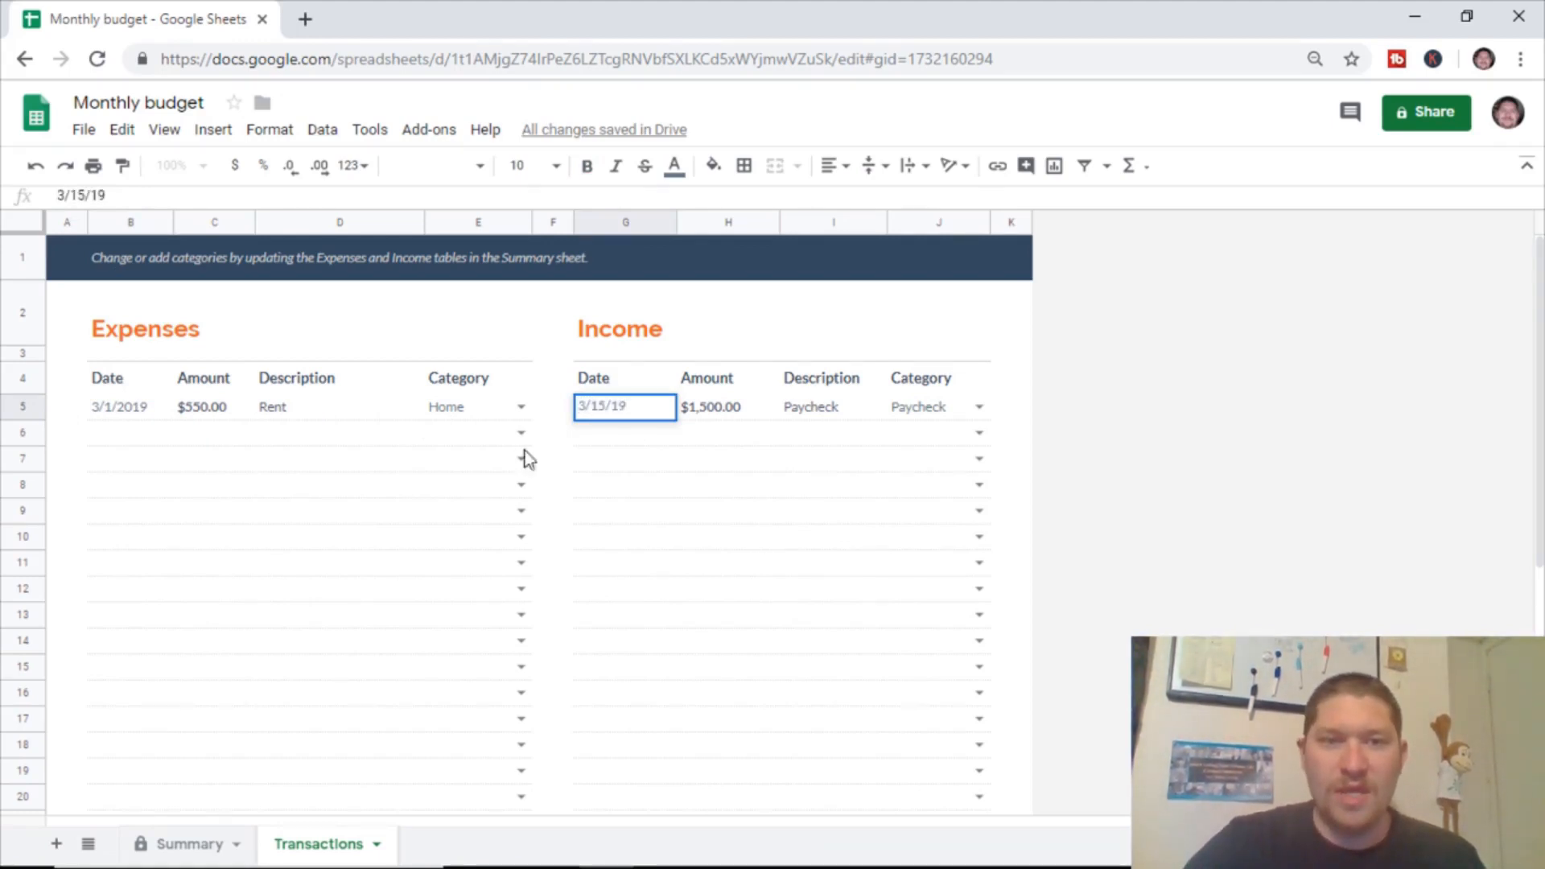
click(612, 434)
click(608, 412)
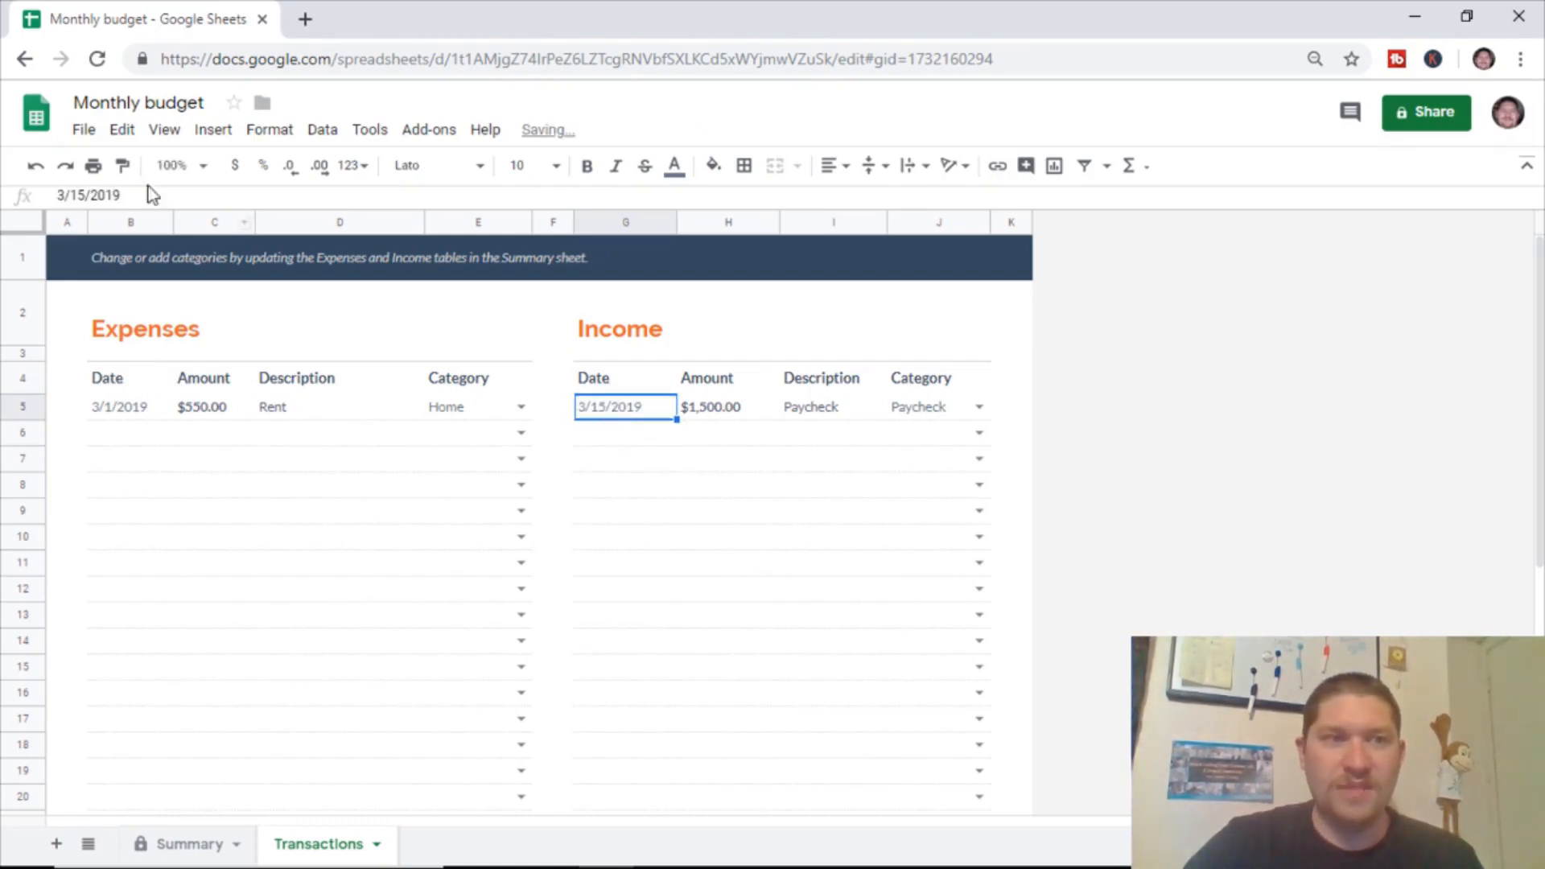
double_click(72, 195)
text(1)
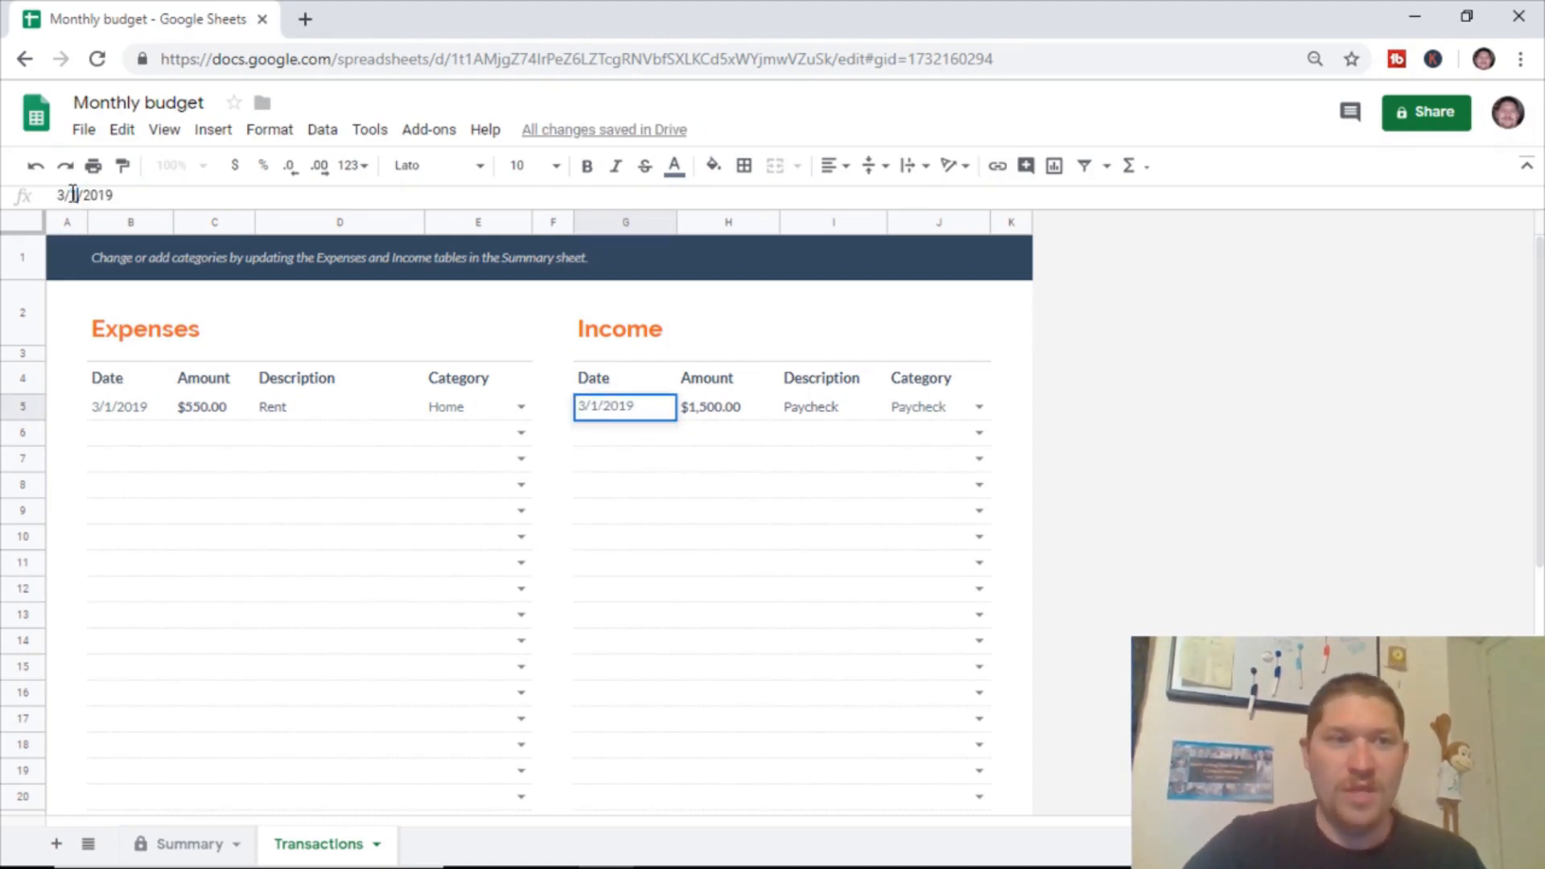
Start a second entry in the Income table with the date 3/15/2019
click(619, 443)
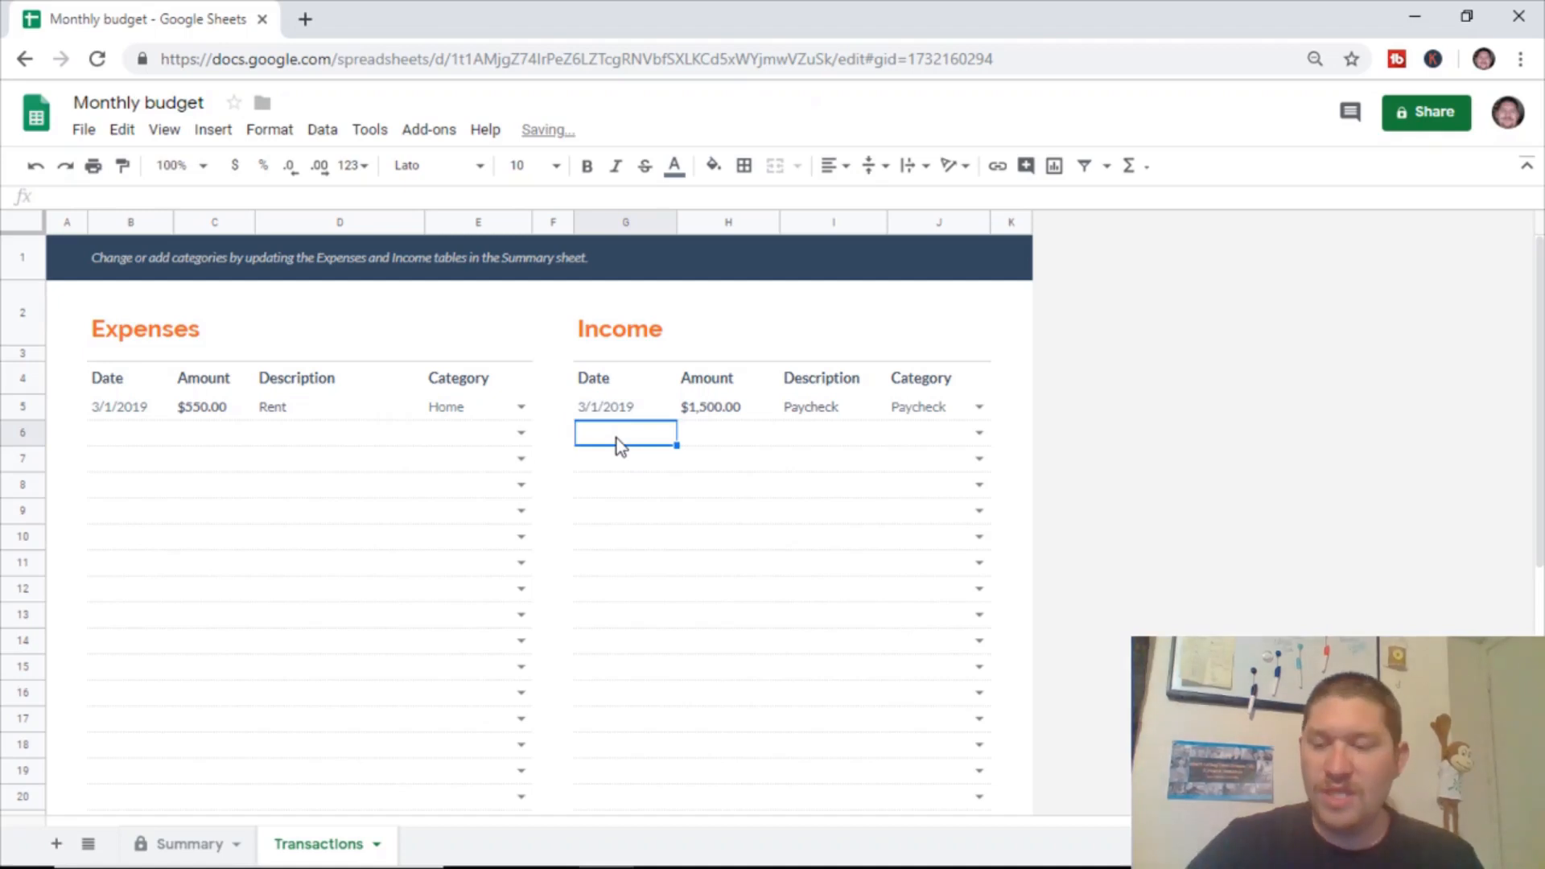
text(3/15/2019)
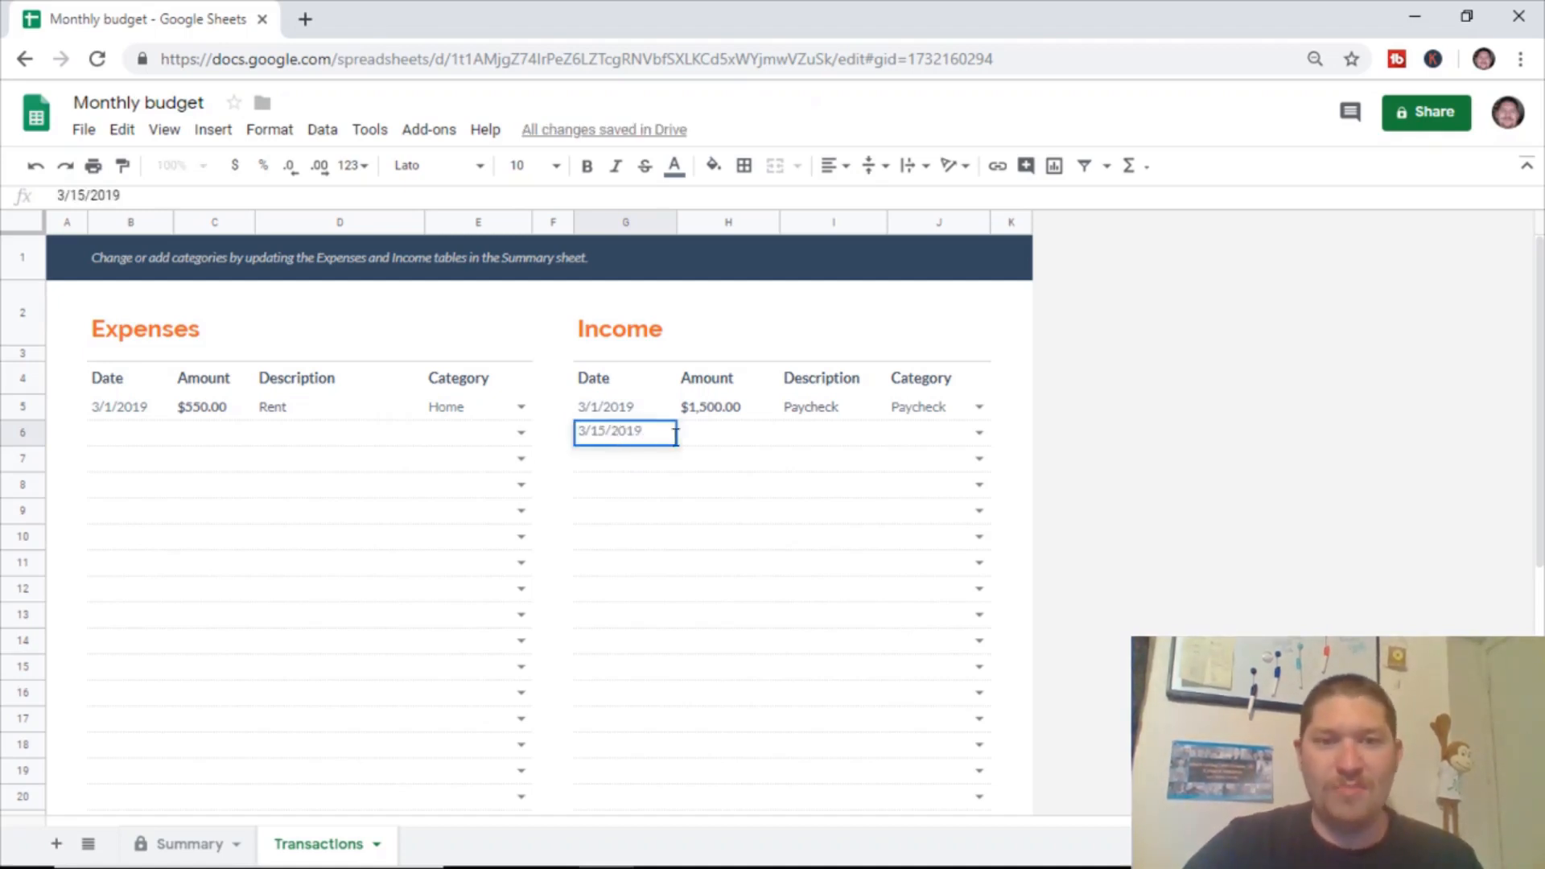
click(705, 436)
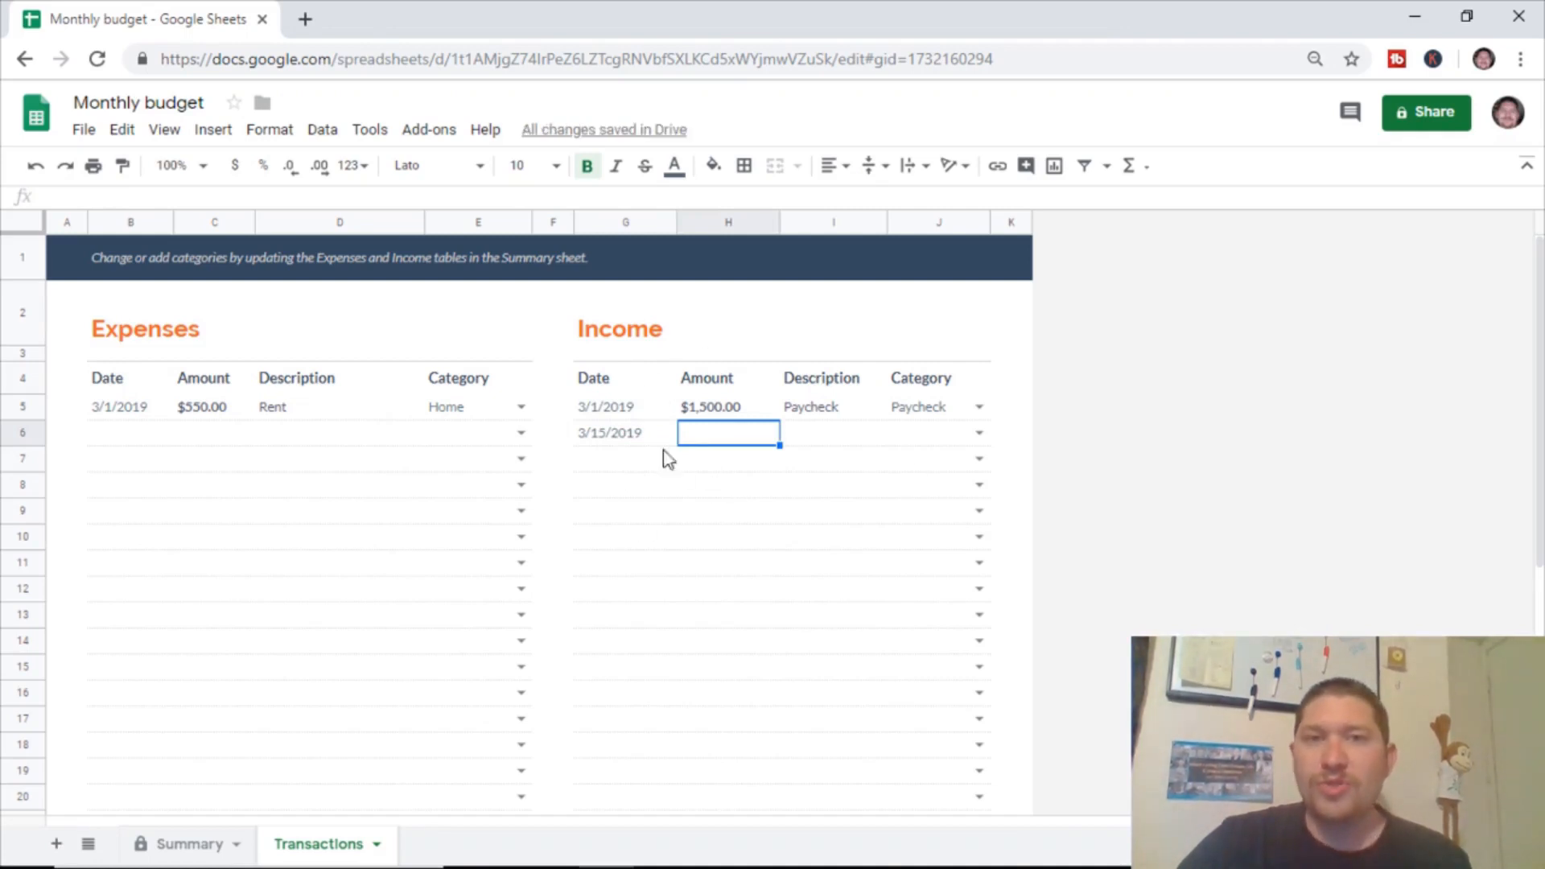
Set the amounts of the 3/1/2019 and 3/15/2019 income entries to 750 each
click(715, 414)
text(750)
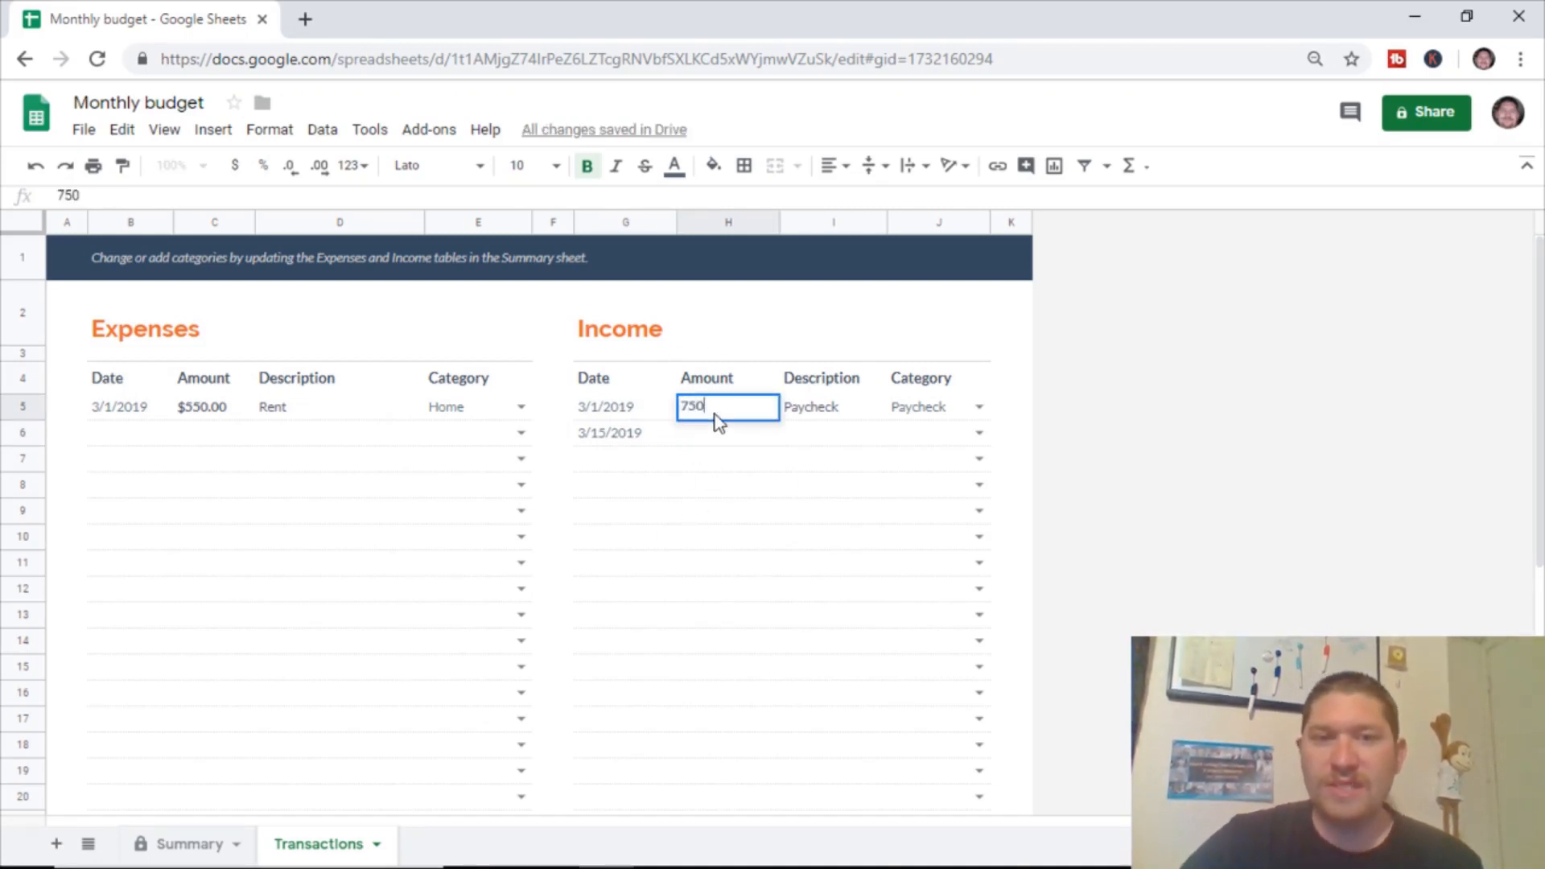
key(Return)
text(750)
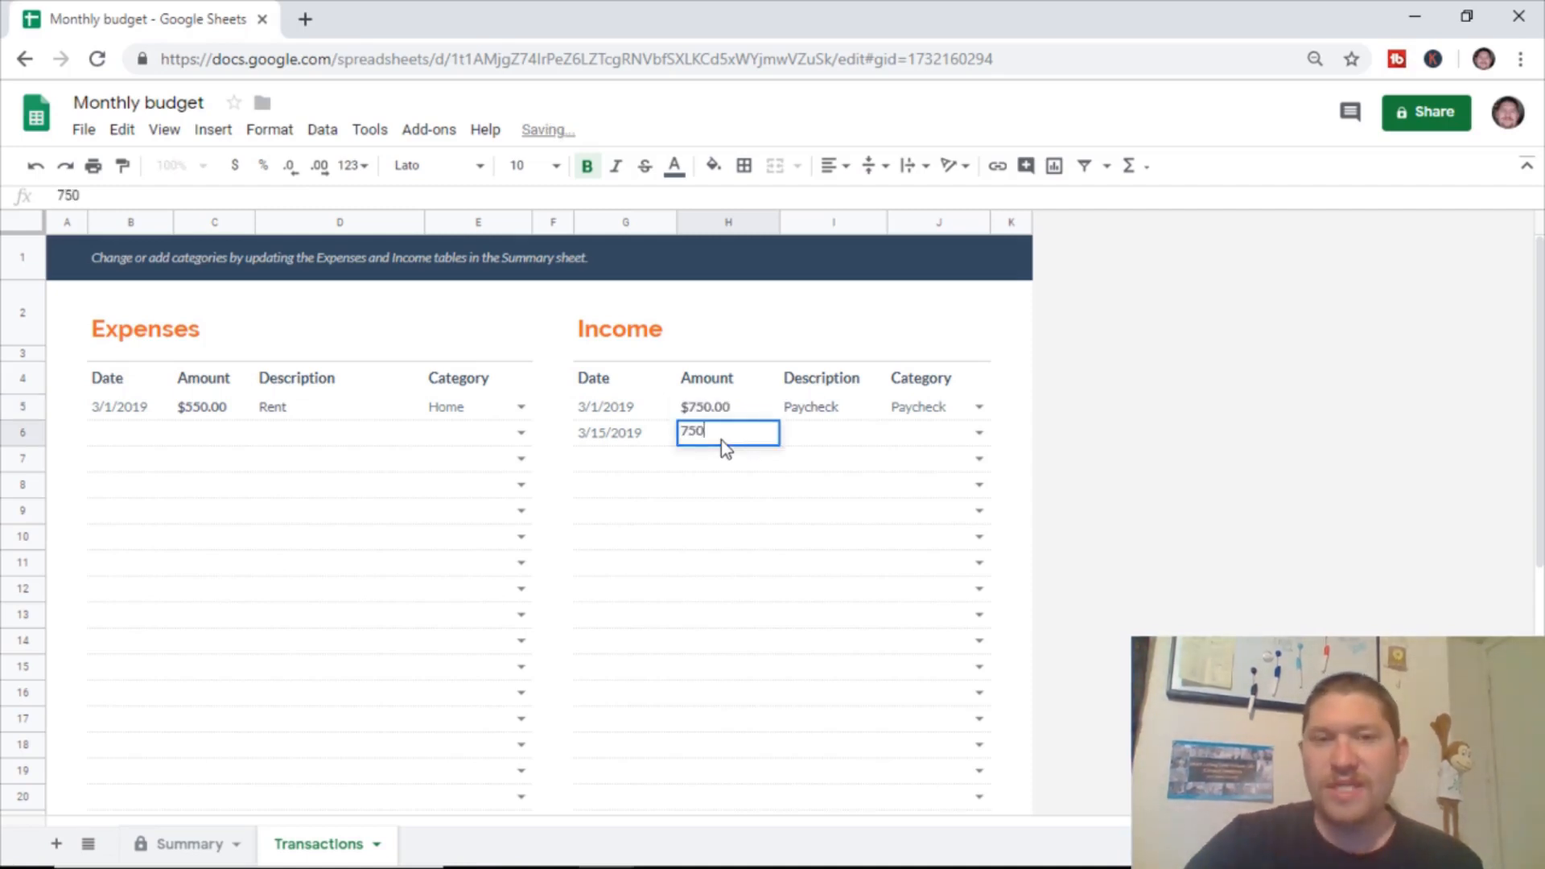
click(741, 522)
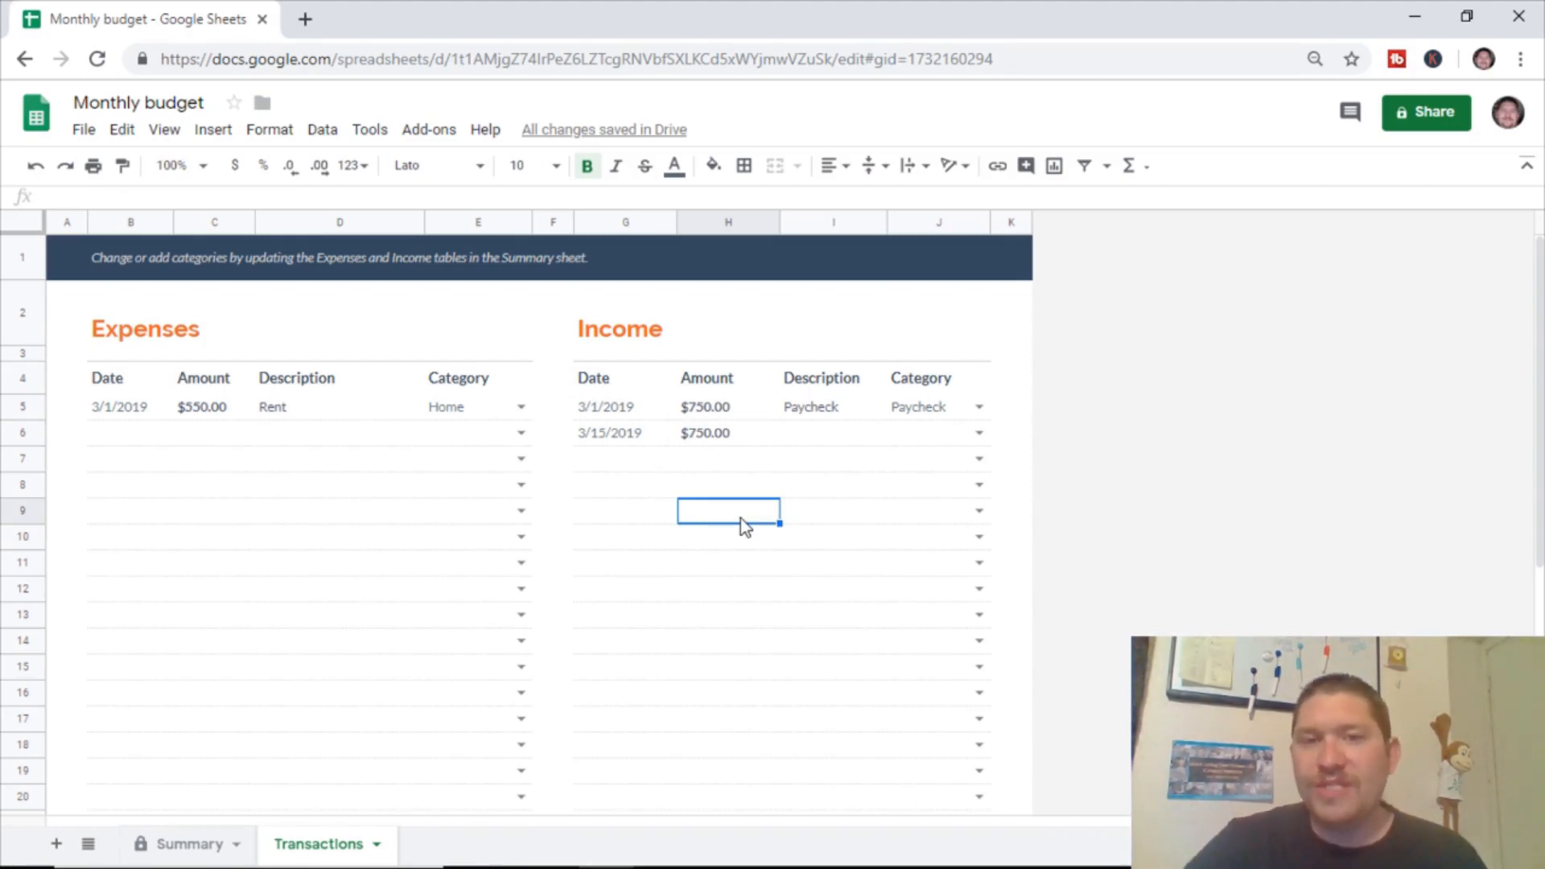
click(819, 434)
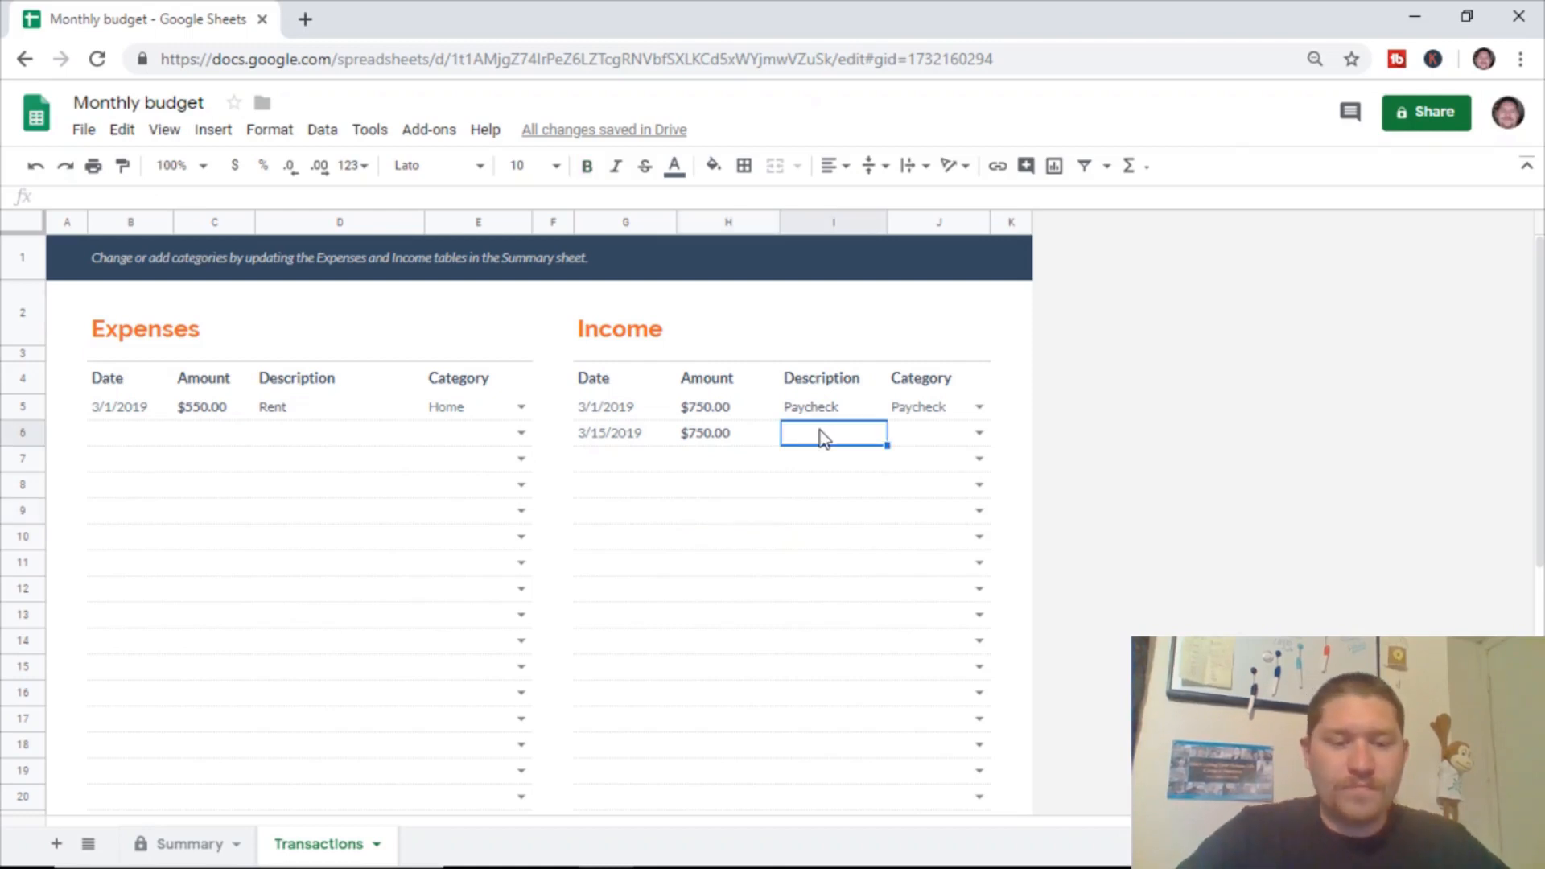
text(payc)
key(BackSpace)
key(BackSpace)
key(BackSpace)
key(BackSpace)
key(BackSpace)
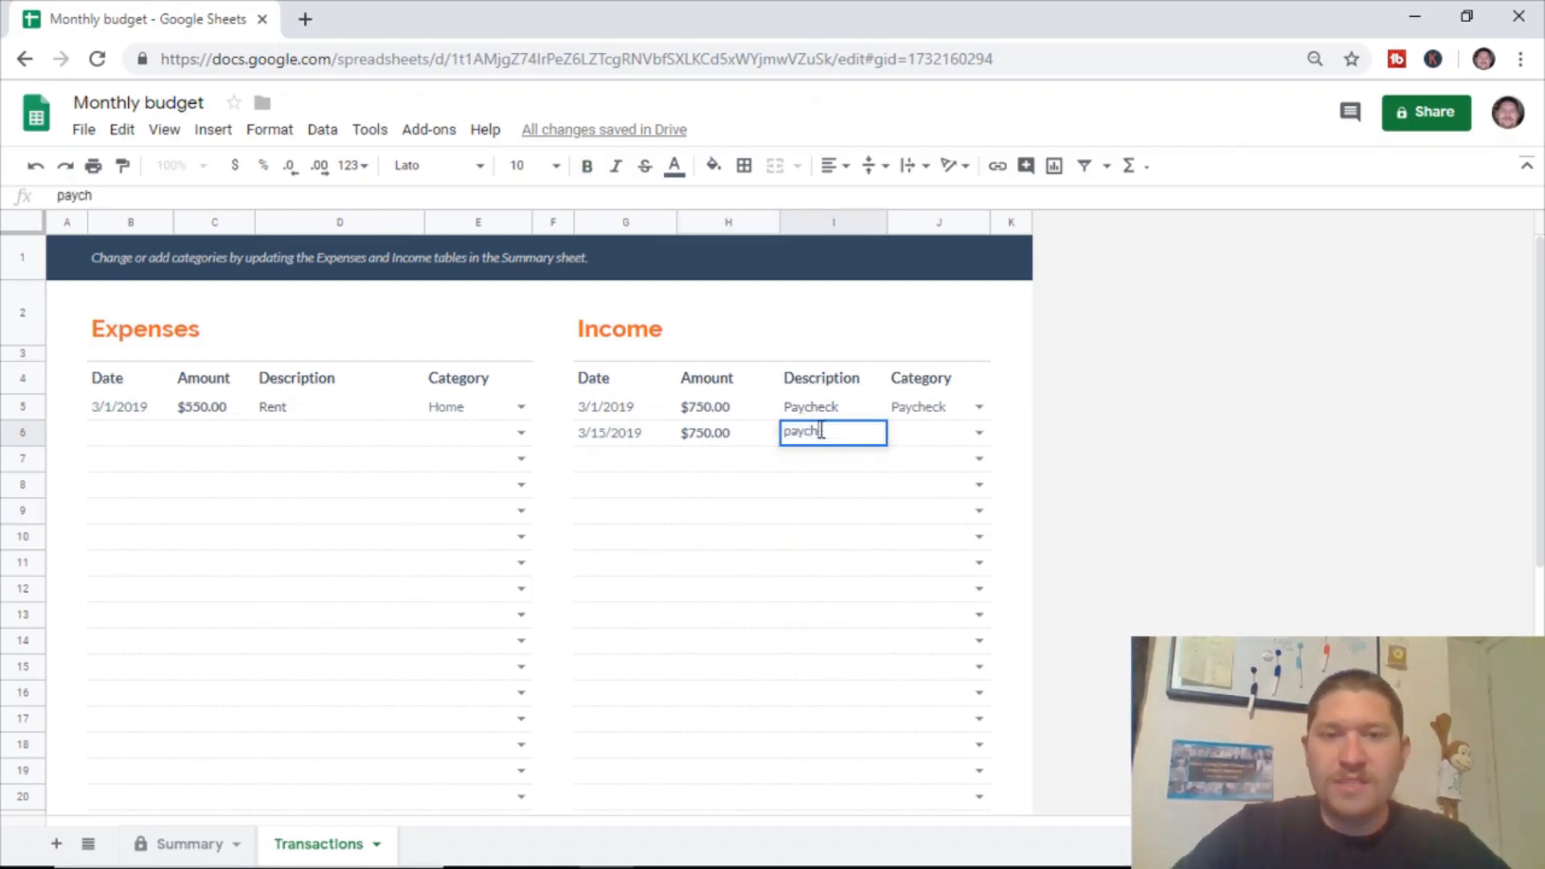
Replace the description of the 3/1/2019 income entry with "80 hrs"
click(829, 417)
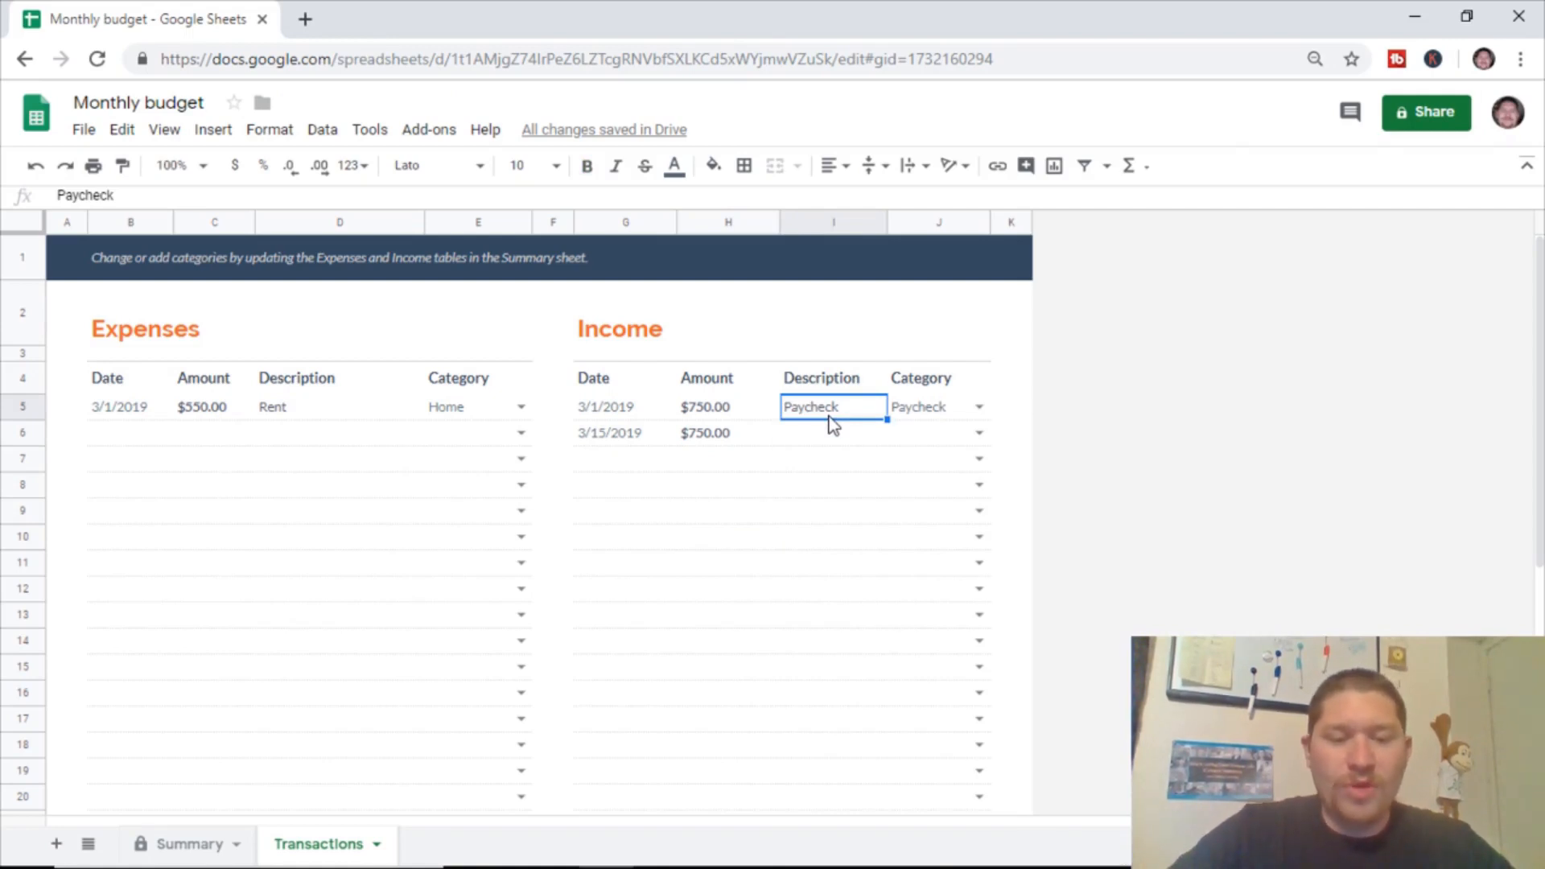
text(80 hrs)
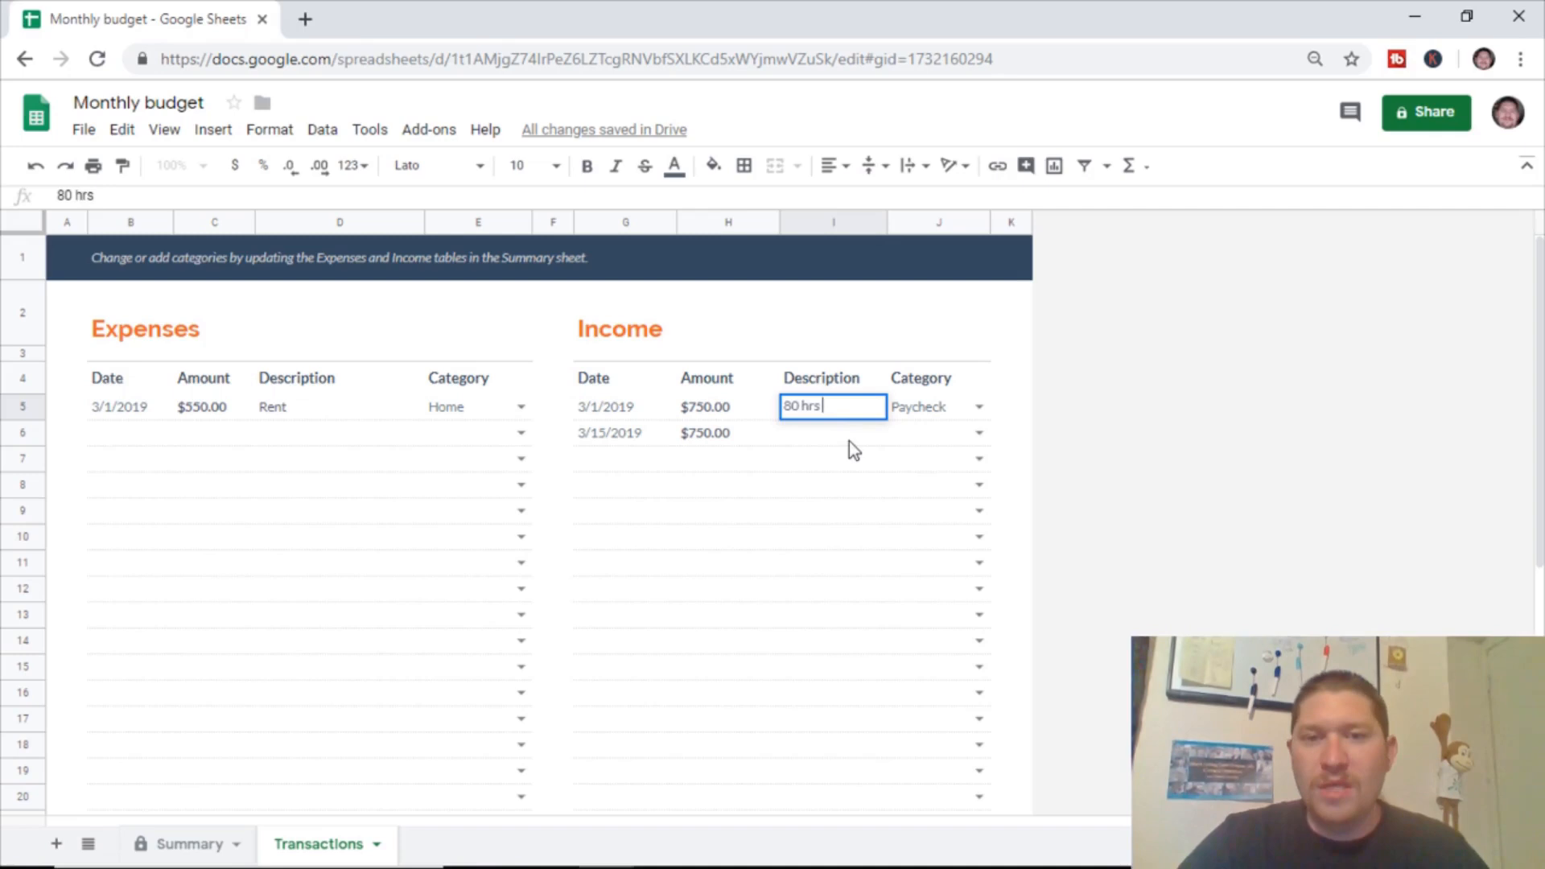
click(852, 442)
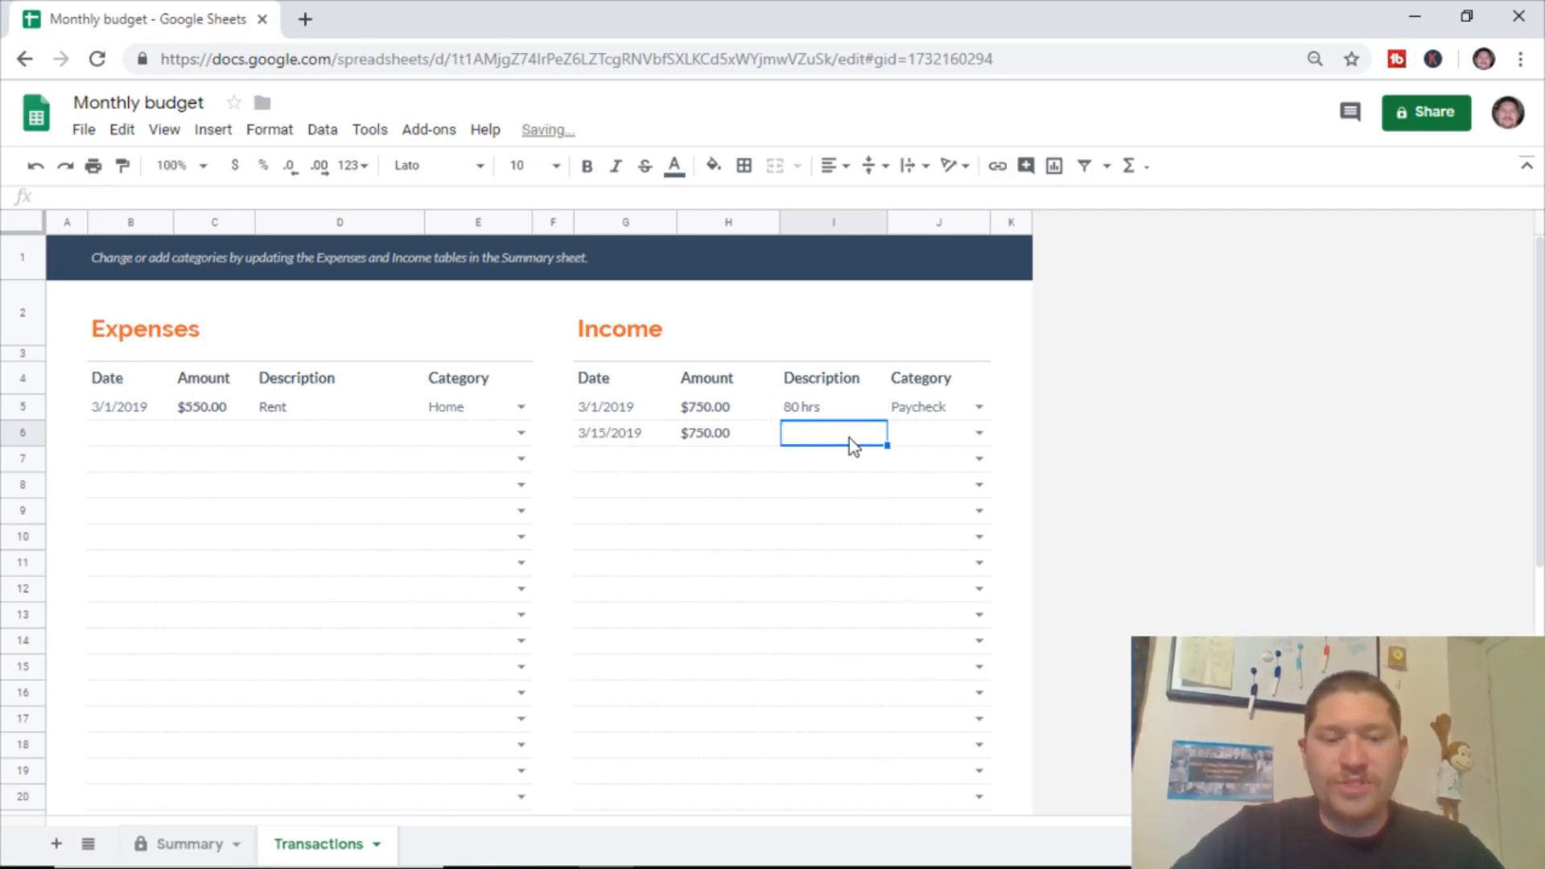
double_click(849, 438)
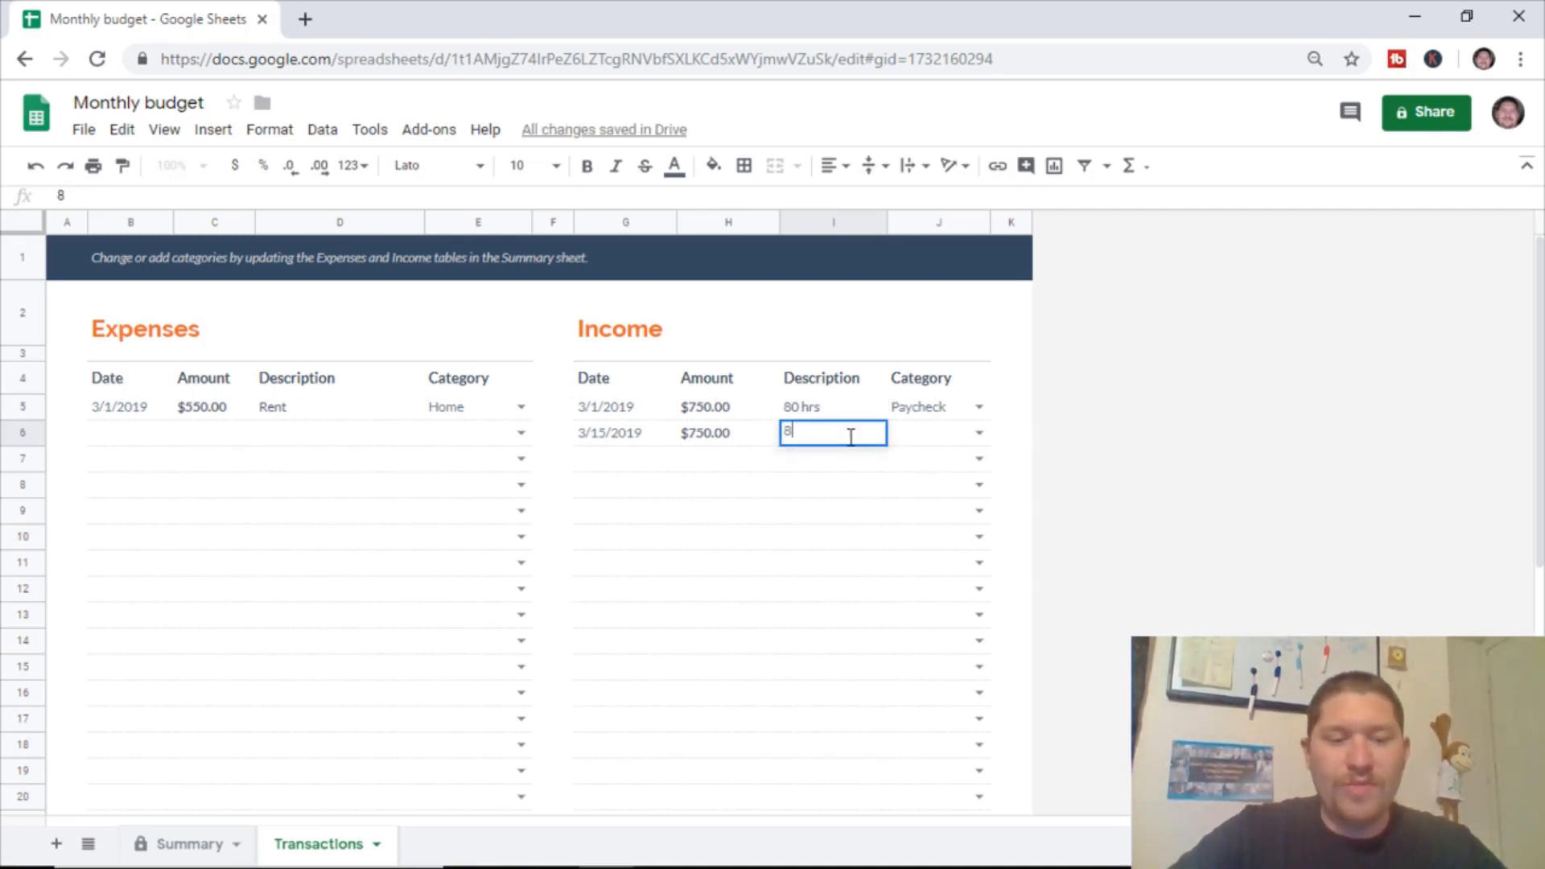
text(0)
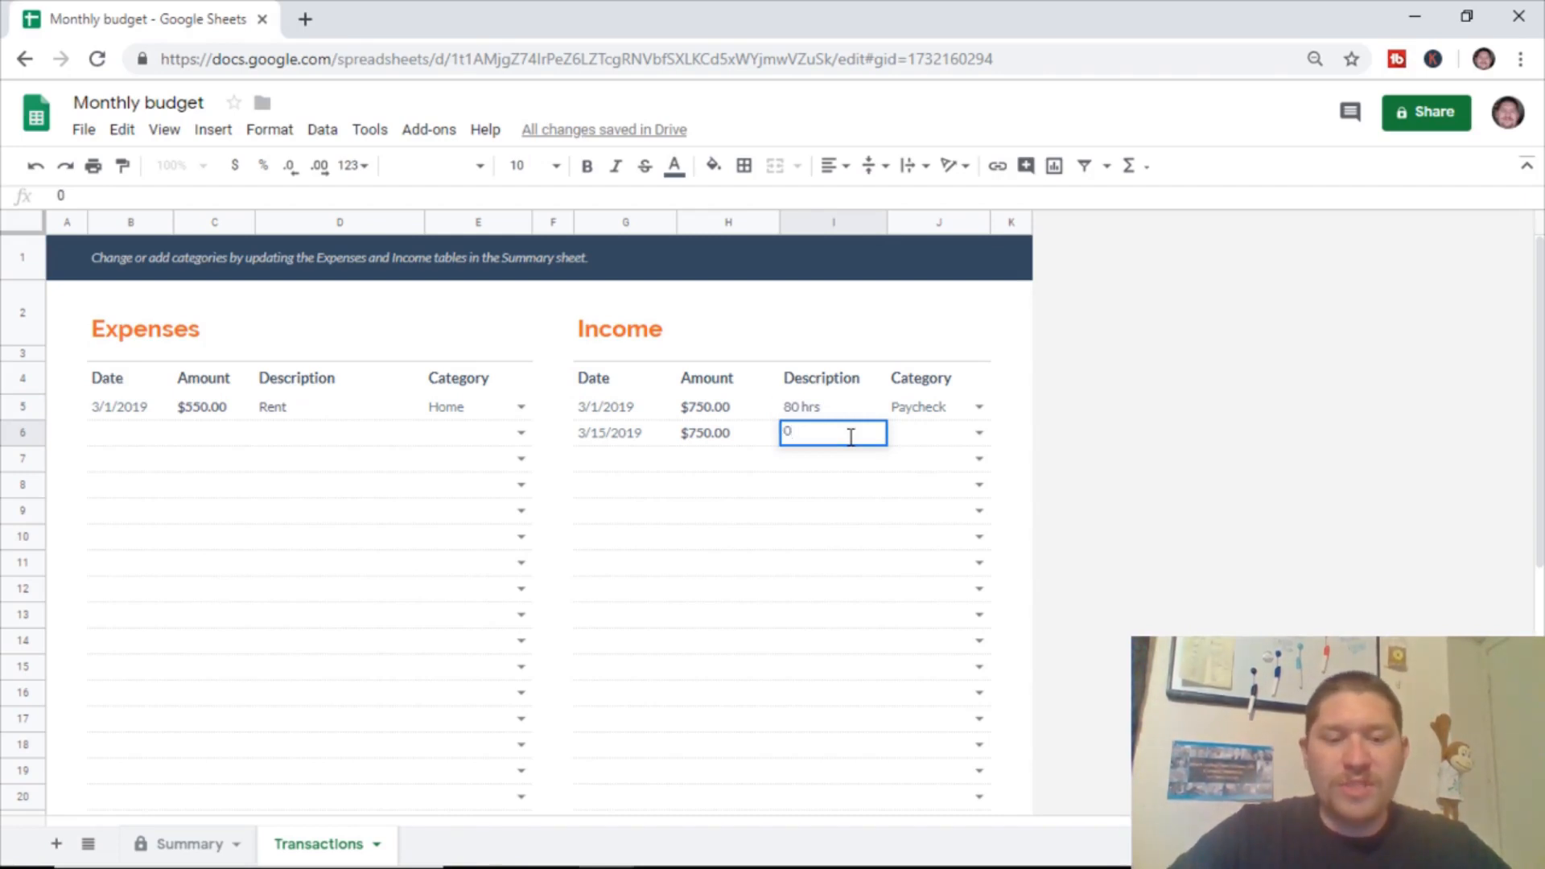
text(78.5)
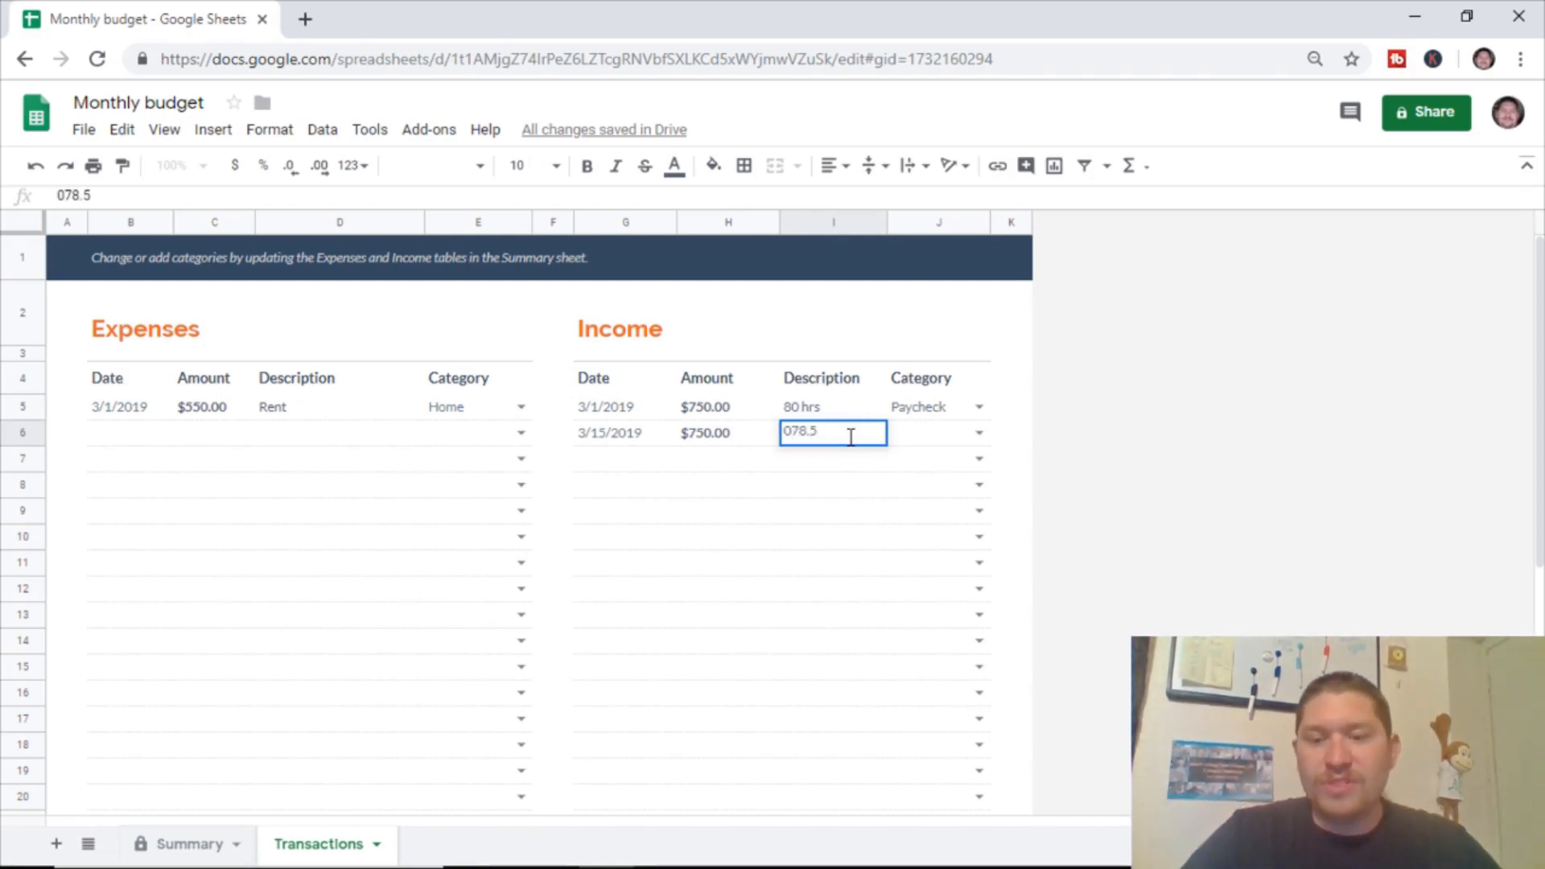
key(BackSpace)
key(BackSpace)
key(BackSpace)
key(BackSpace)
key(BackSpace)
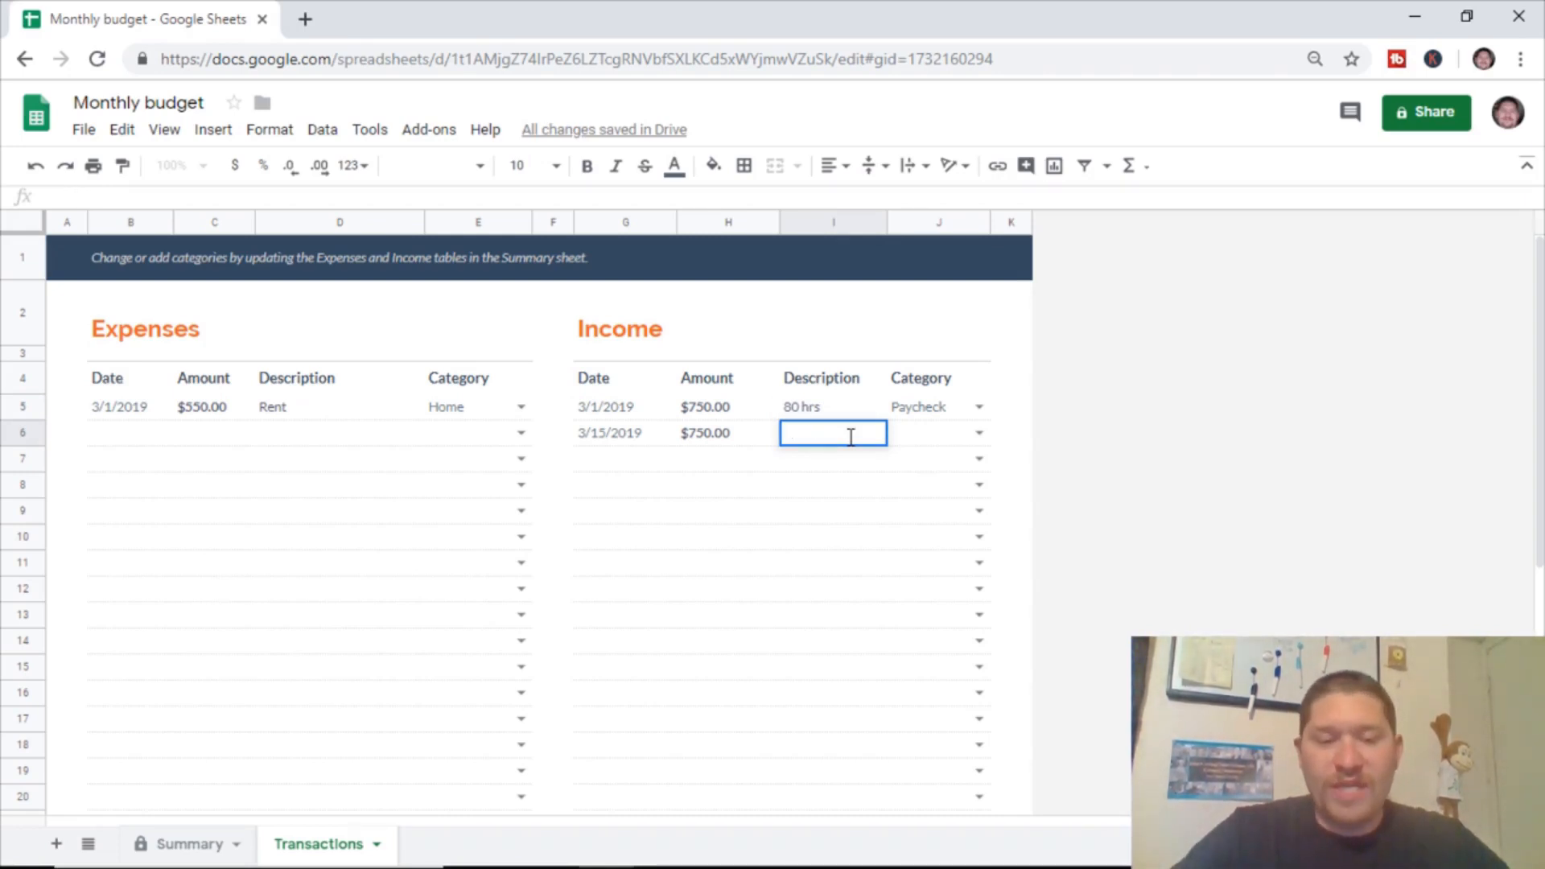
Give the 3/15/2019 income entry the description "80 hrs" and the category Paycheck
text(80 h)
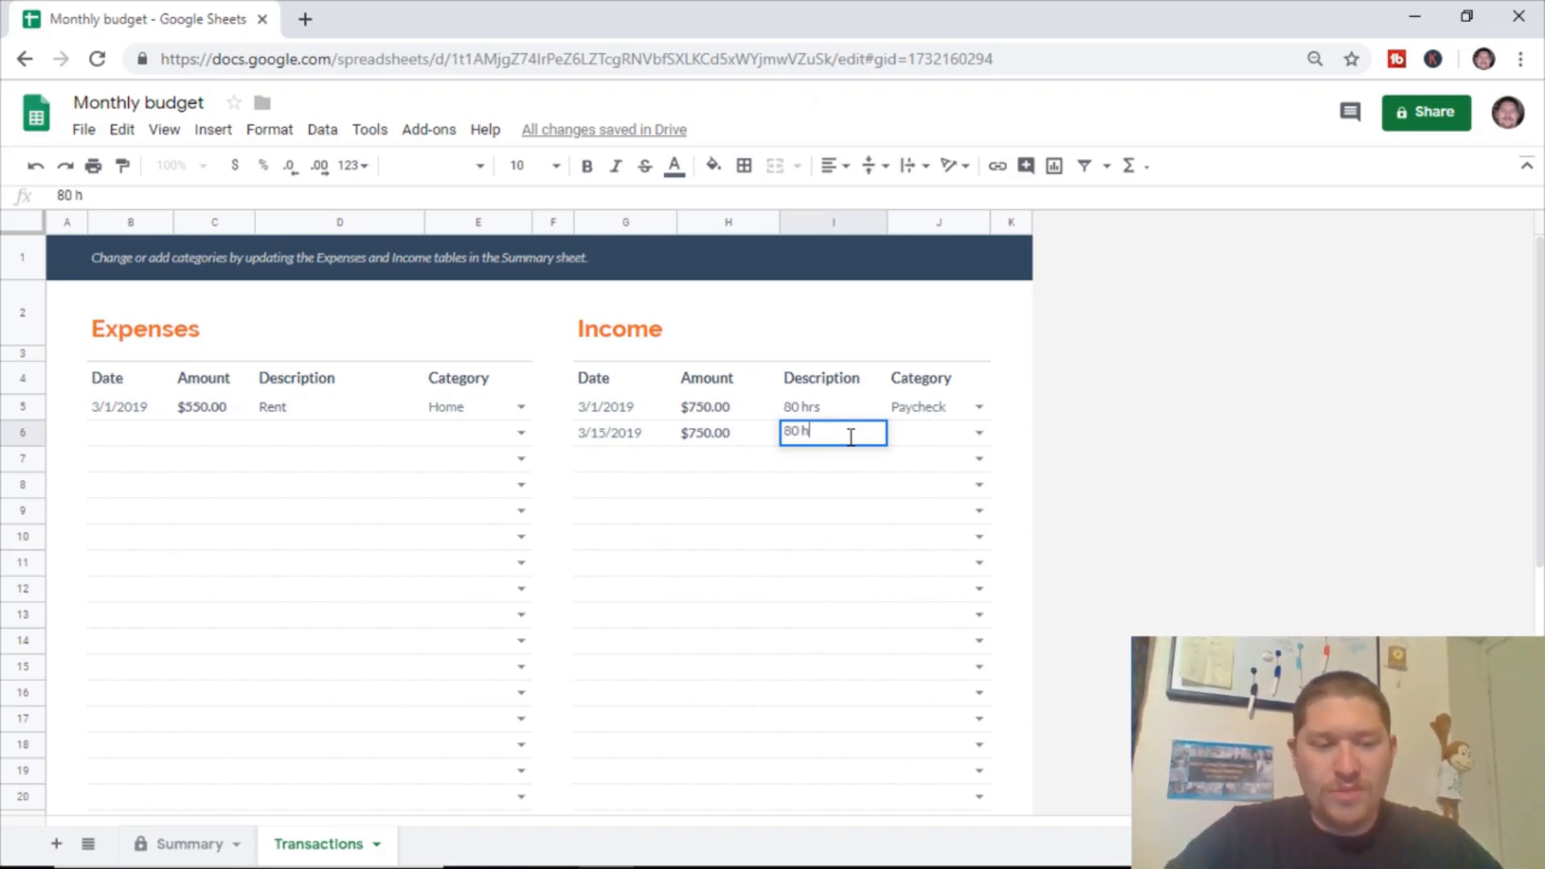
text(rs)
click(979, 433)
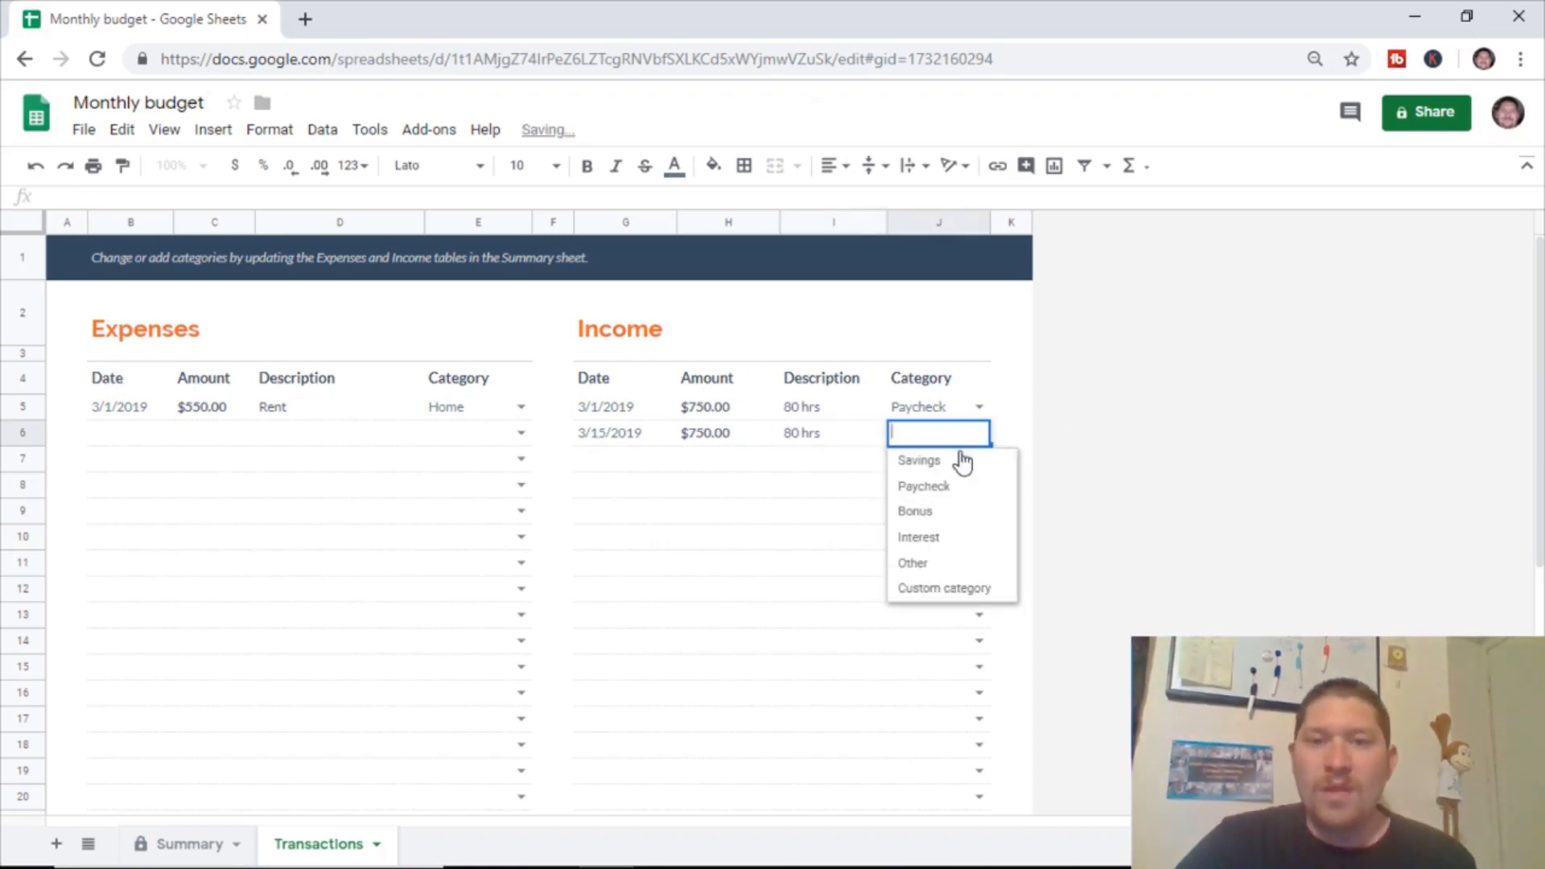
click(924, 486)
click(853, 535)
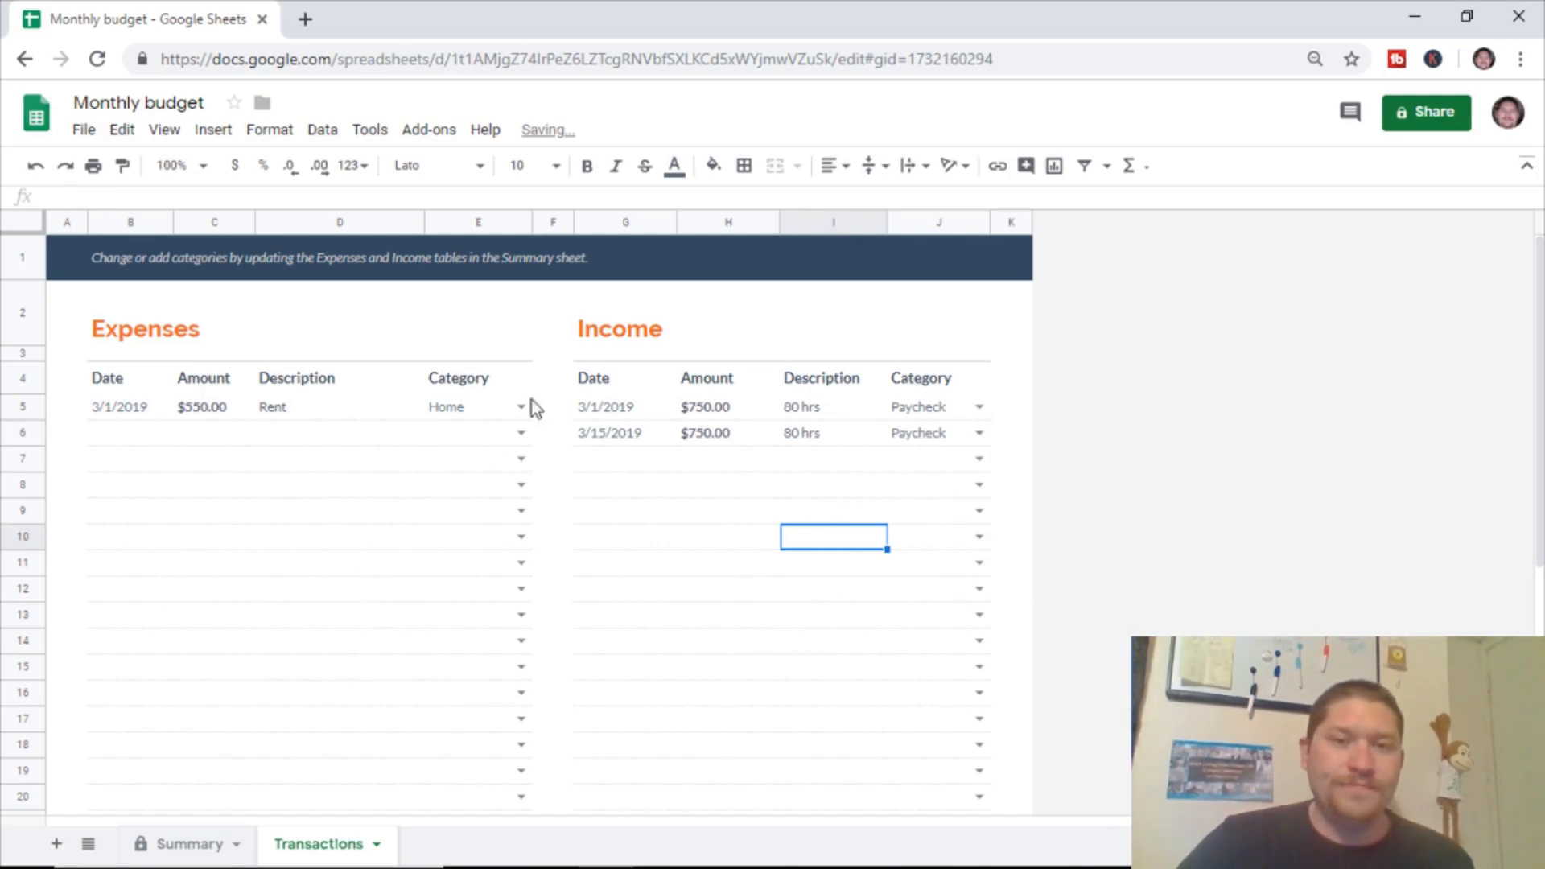
click(275, 557)
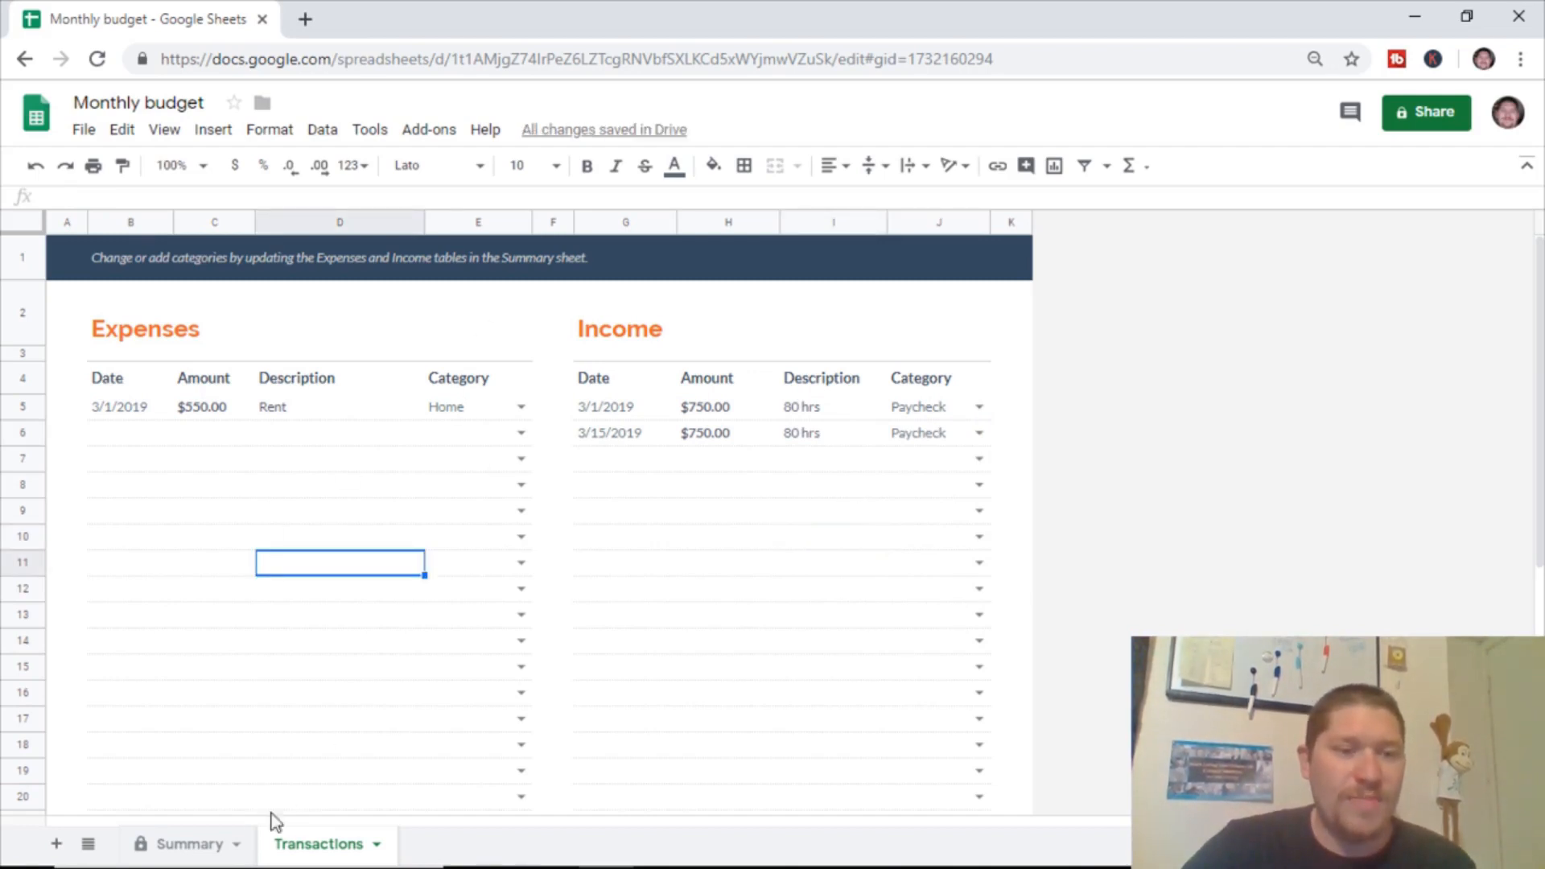
Review the balance chart, the monthly savings figure and the planned versus actual expenses and income in the Summary sheet
click(164, 845)
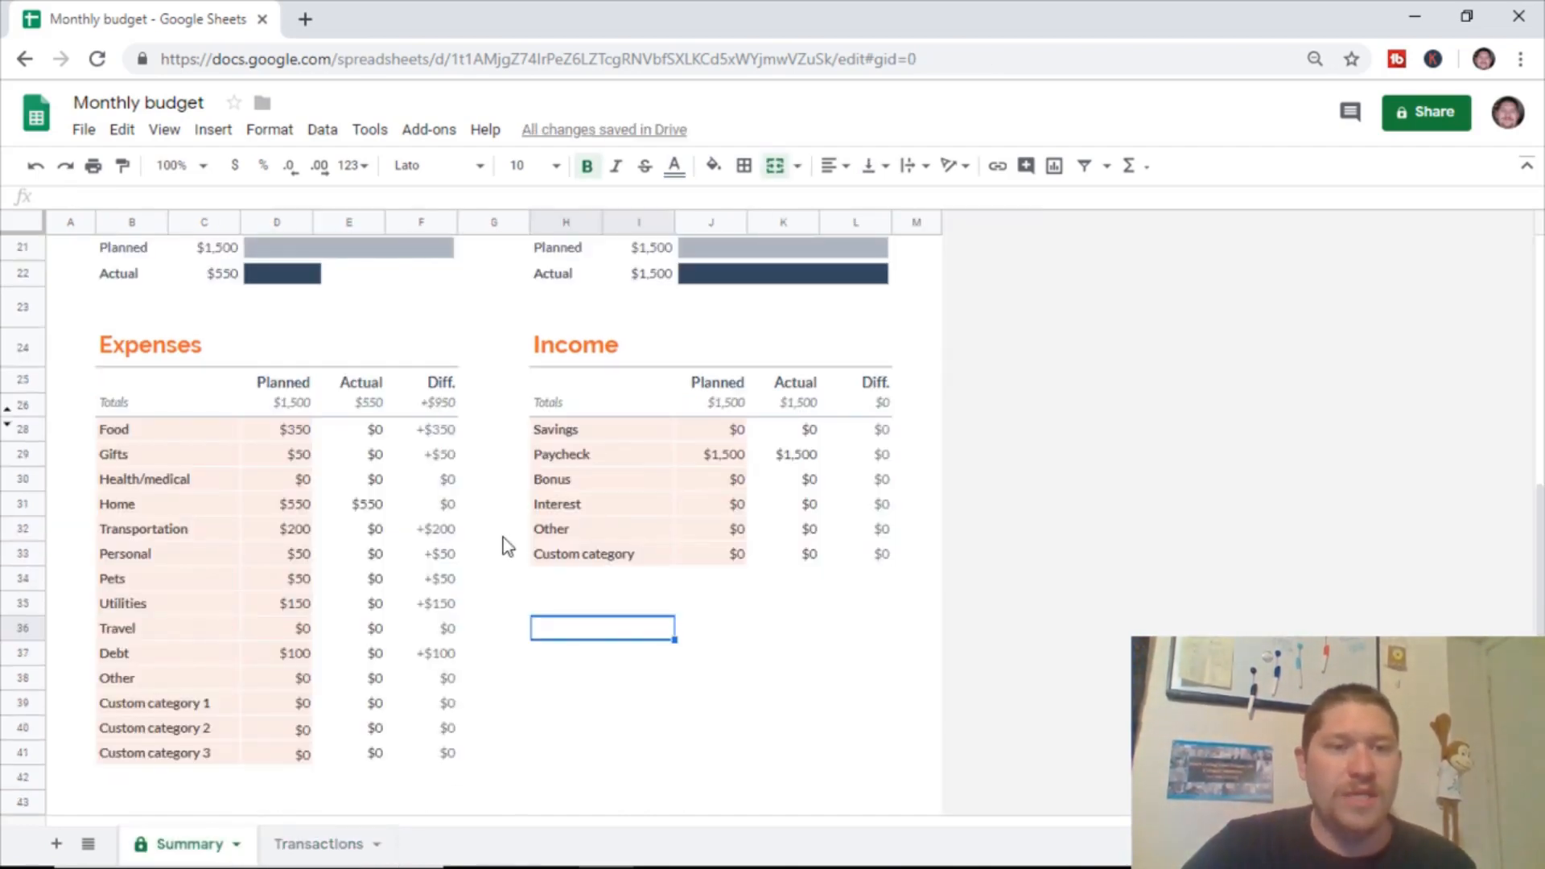
scroll(503, 538, up, 2)
scroll(507, 545, up, 2)
scroll(473, 500, up, 1)
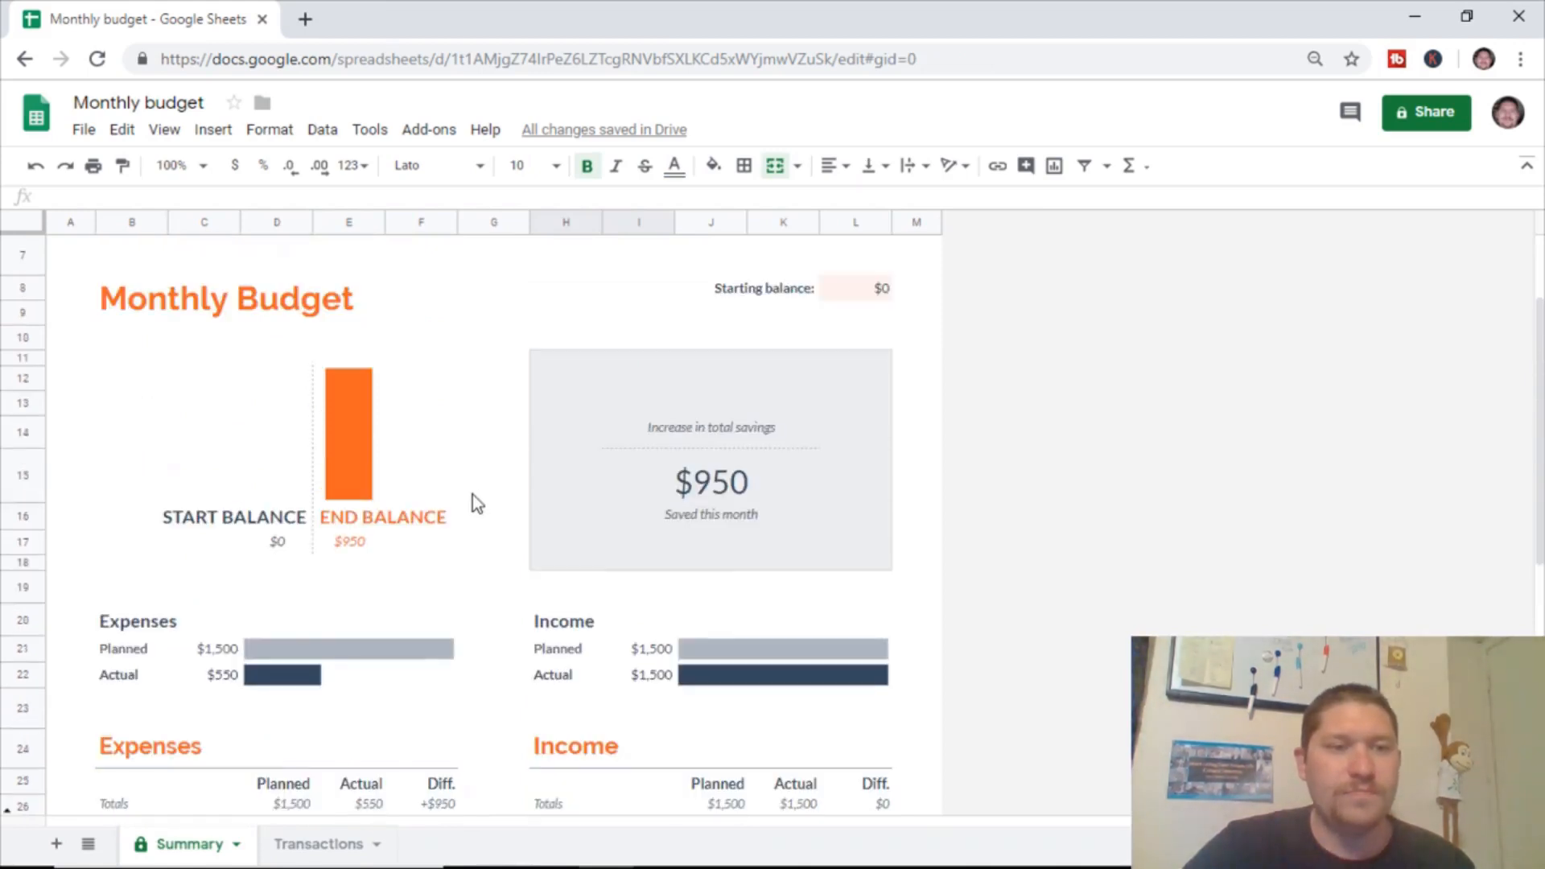
scroll(338, 575, down, 1)
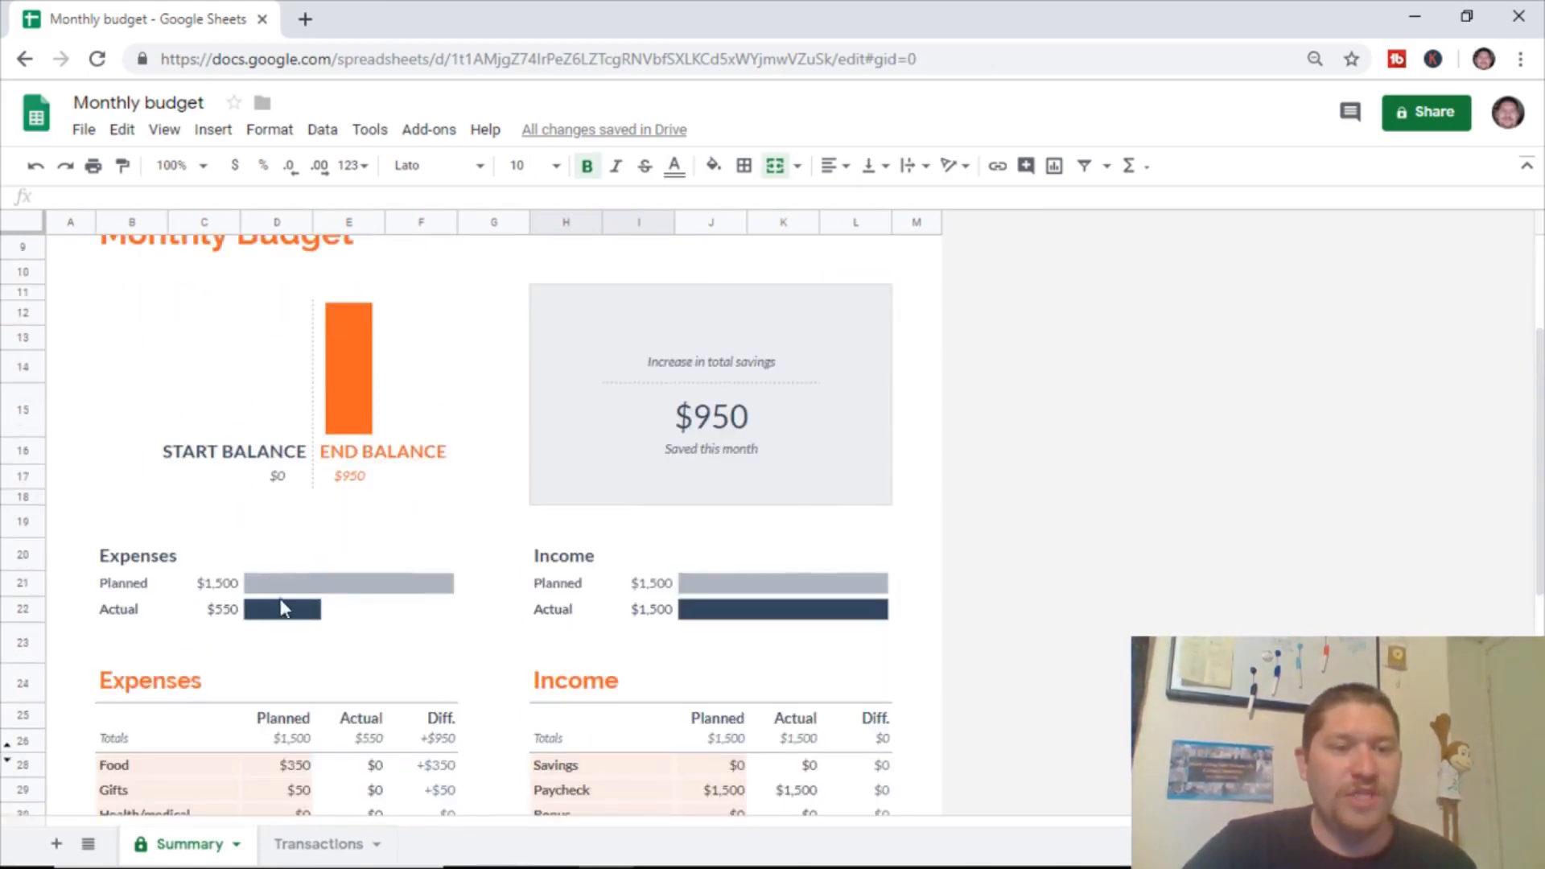
scroll(249, 587, down, 1)
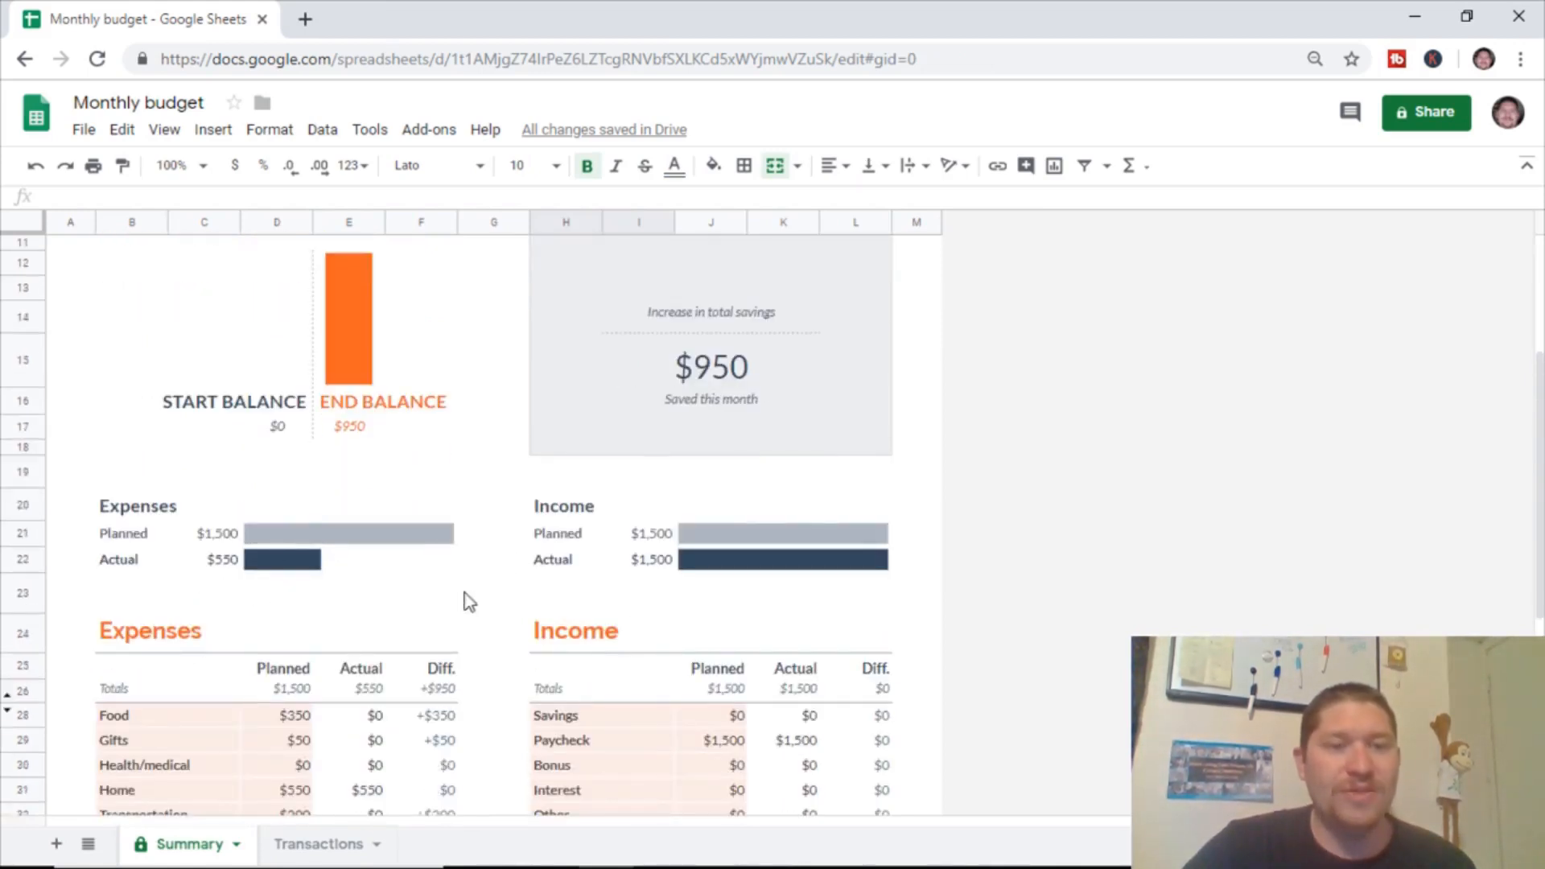
scroll(521, 579, down, 3)
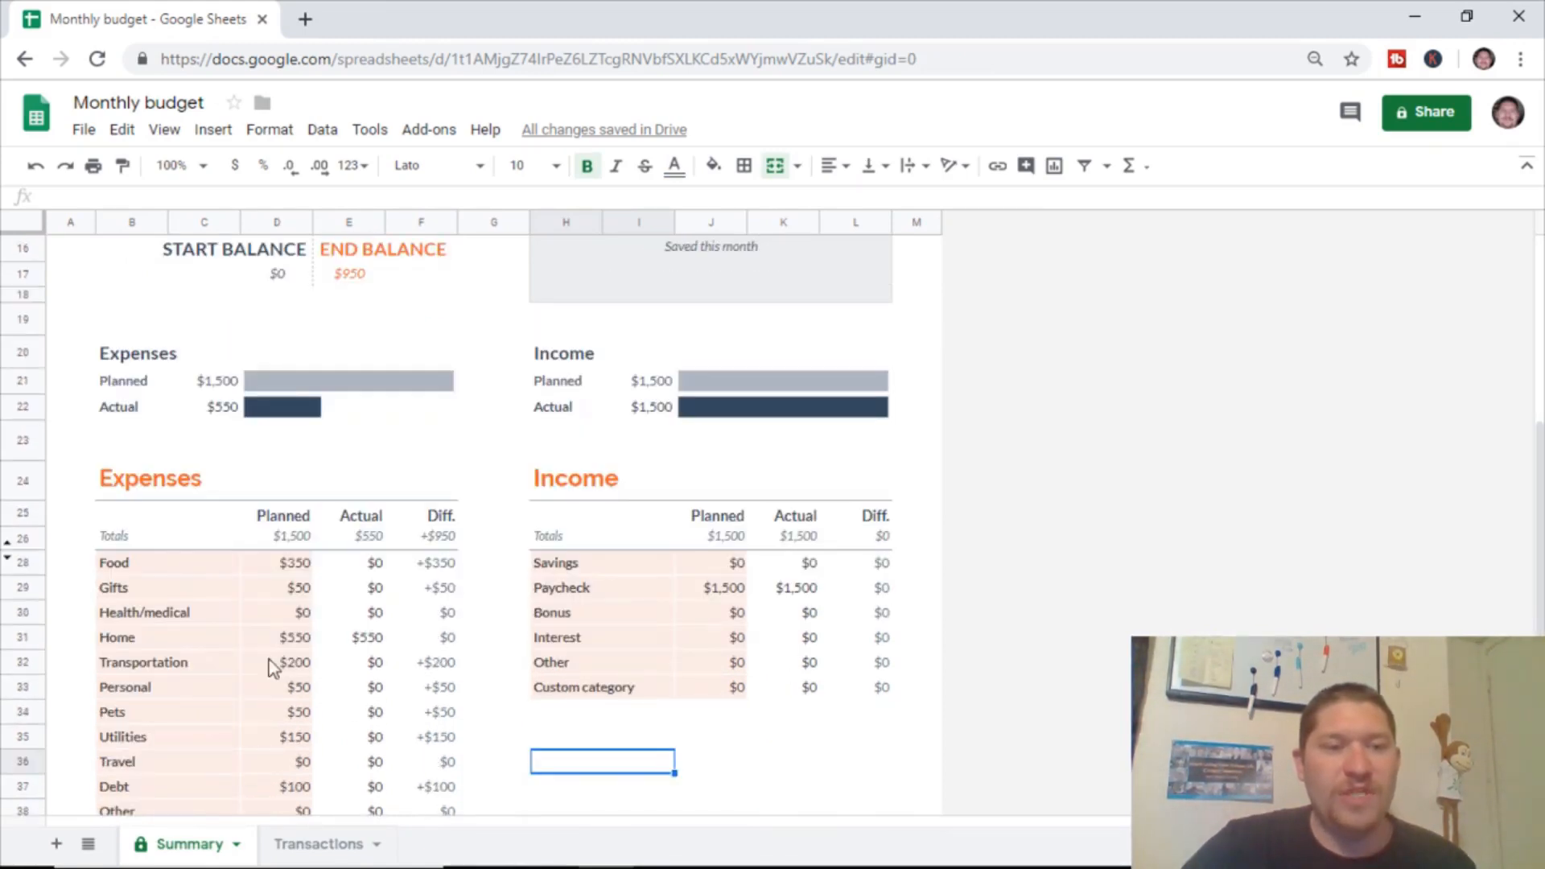
scroll(475, 579, down, 3)
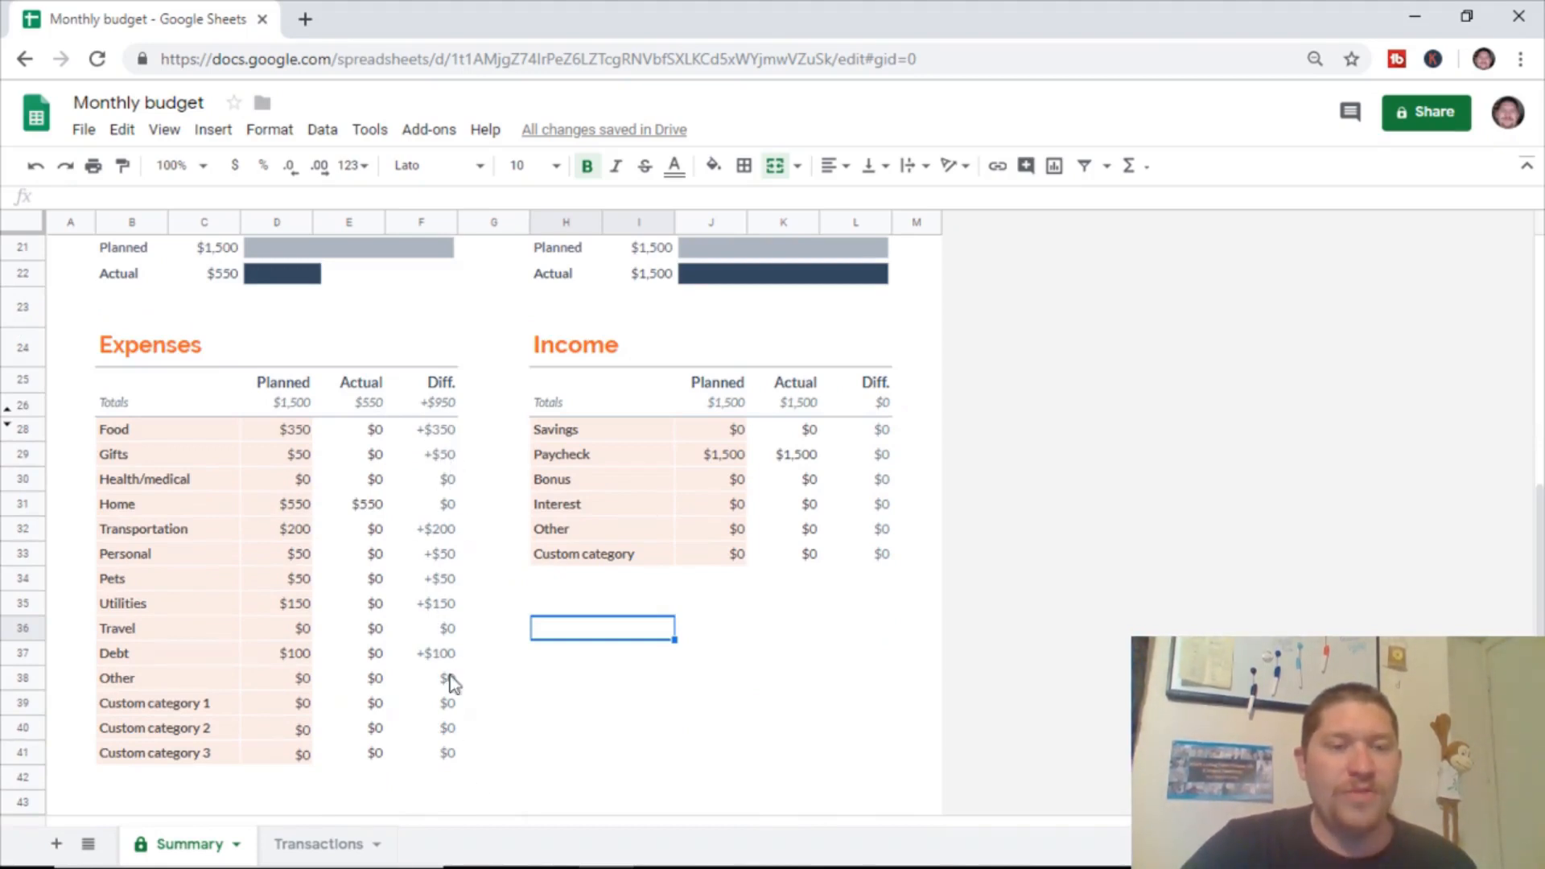
Set the planned amount of the Gifts expense category to 0 in the Summary sheet
click(298, 456)
text(0)
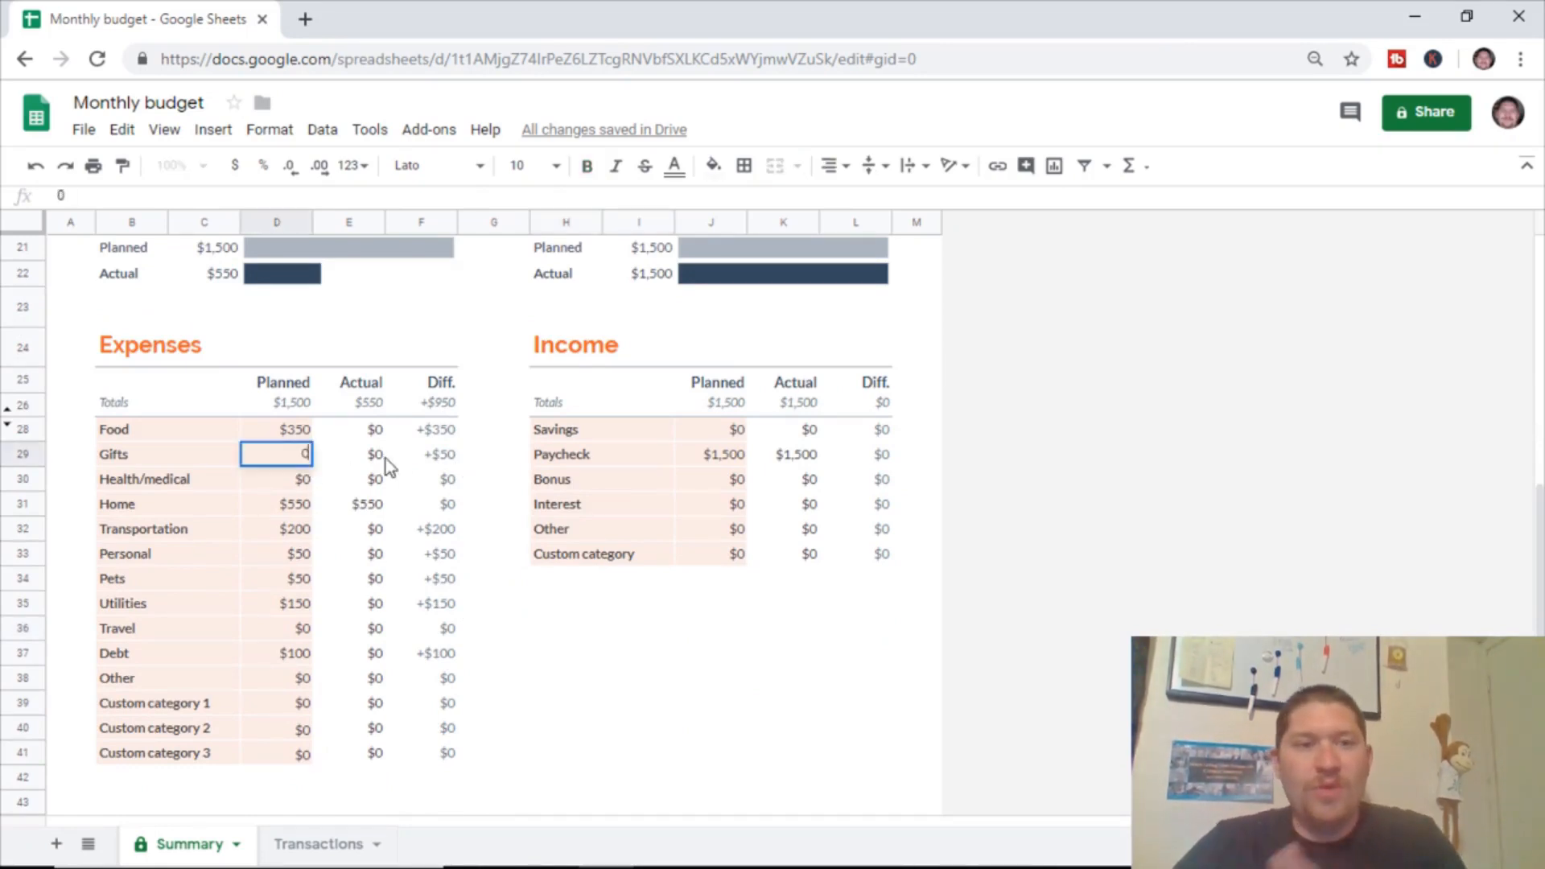
click(489, 463)
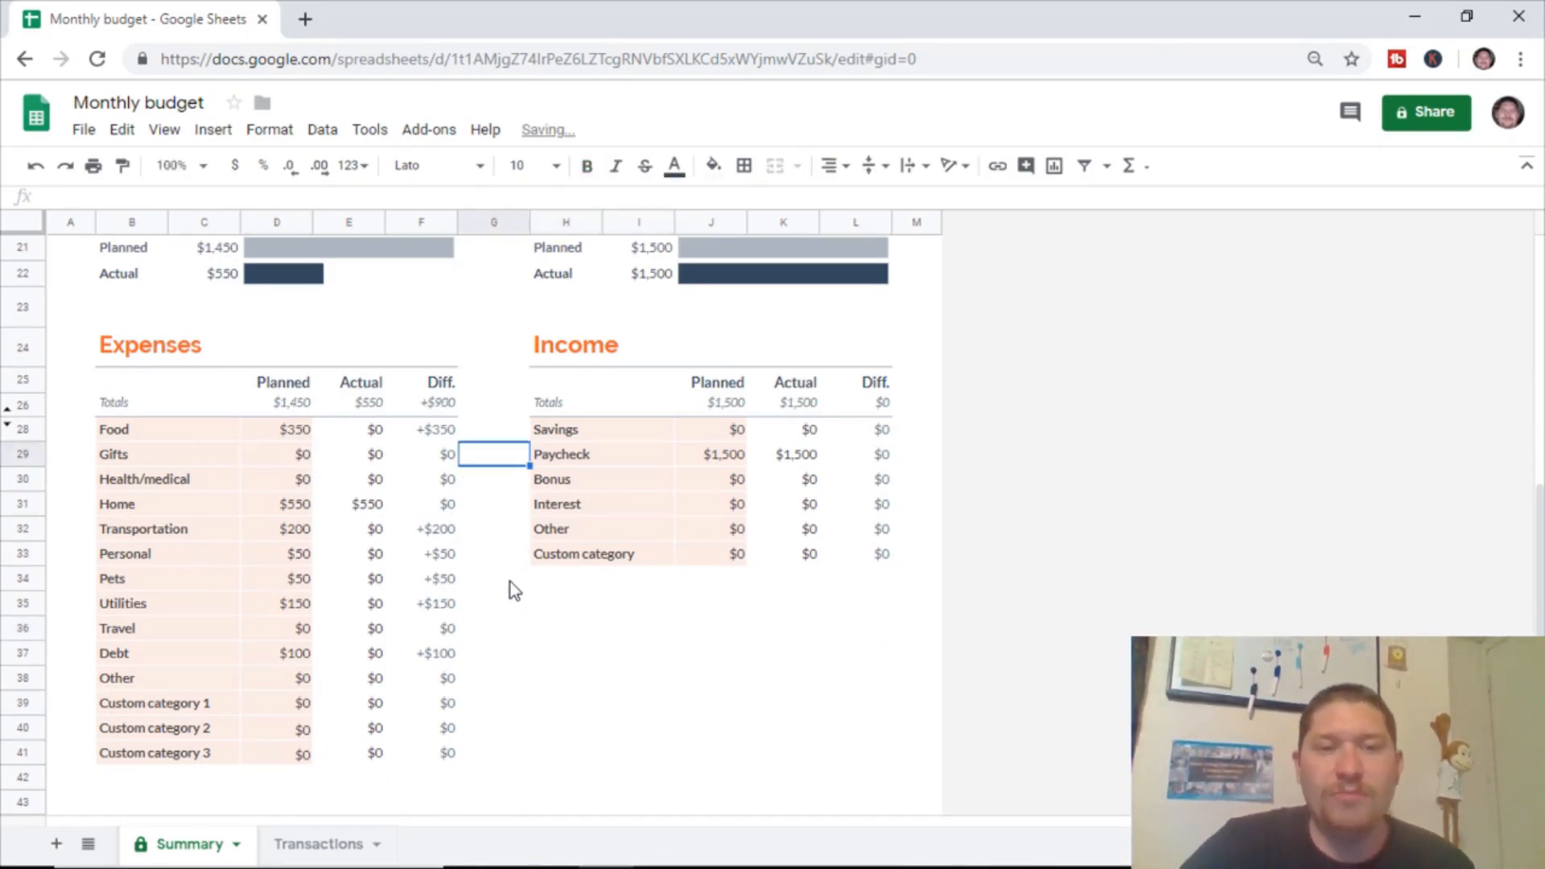
scroll(510, 582, up, 5)
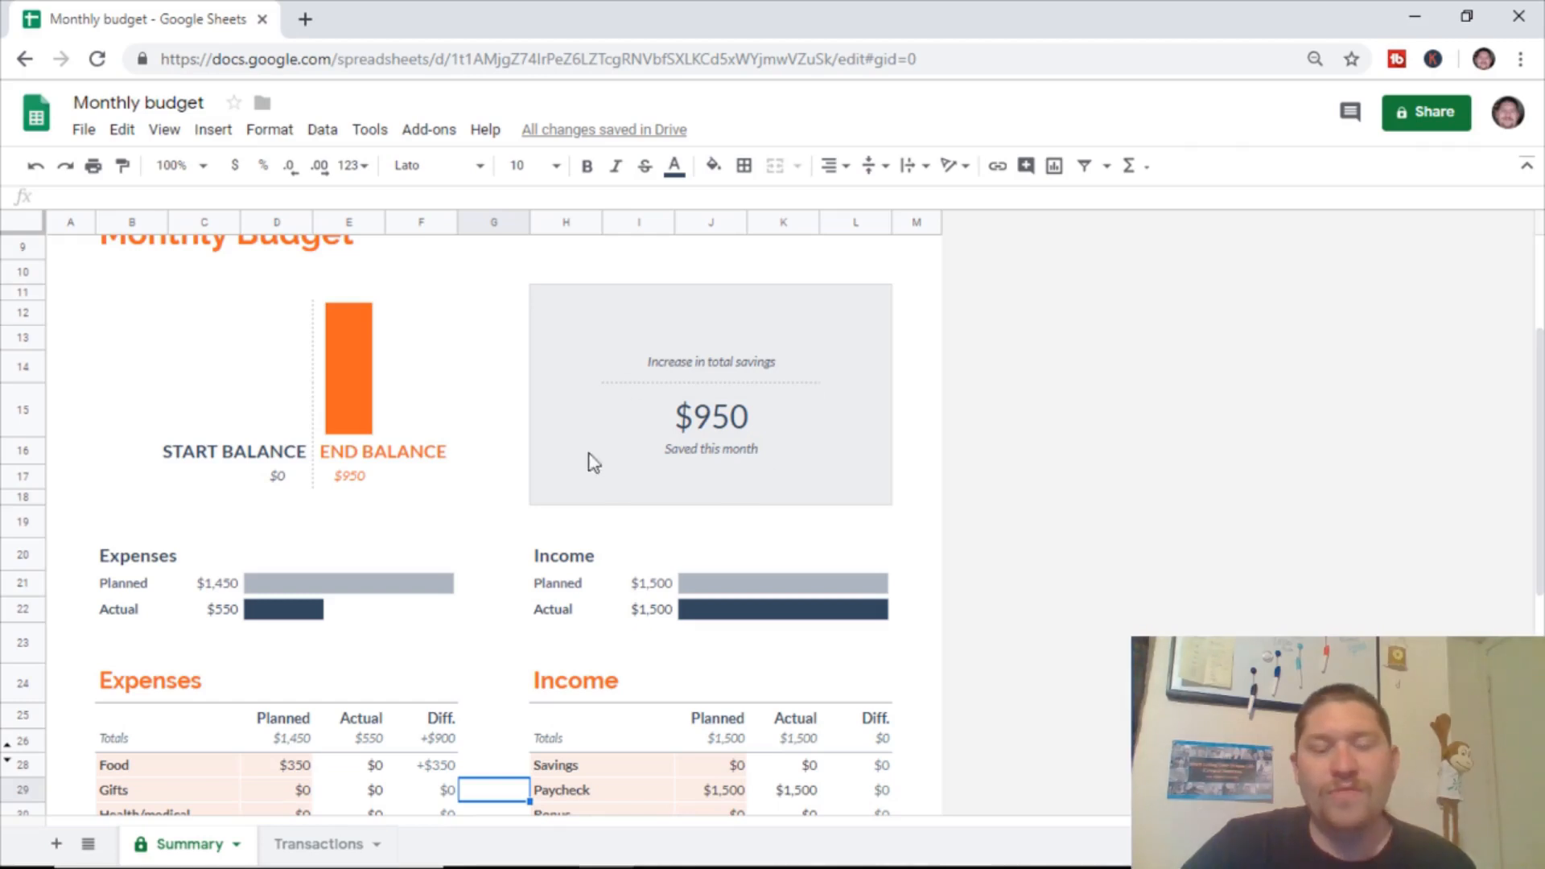
scroll(521, 437, down, 4)
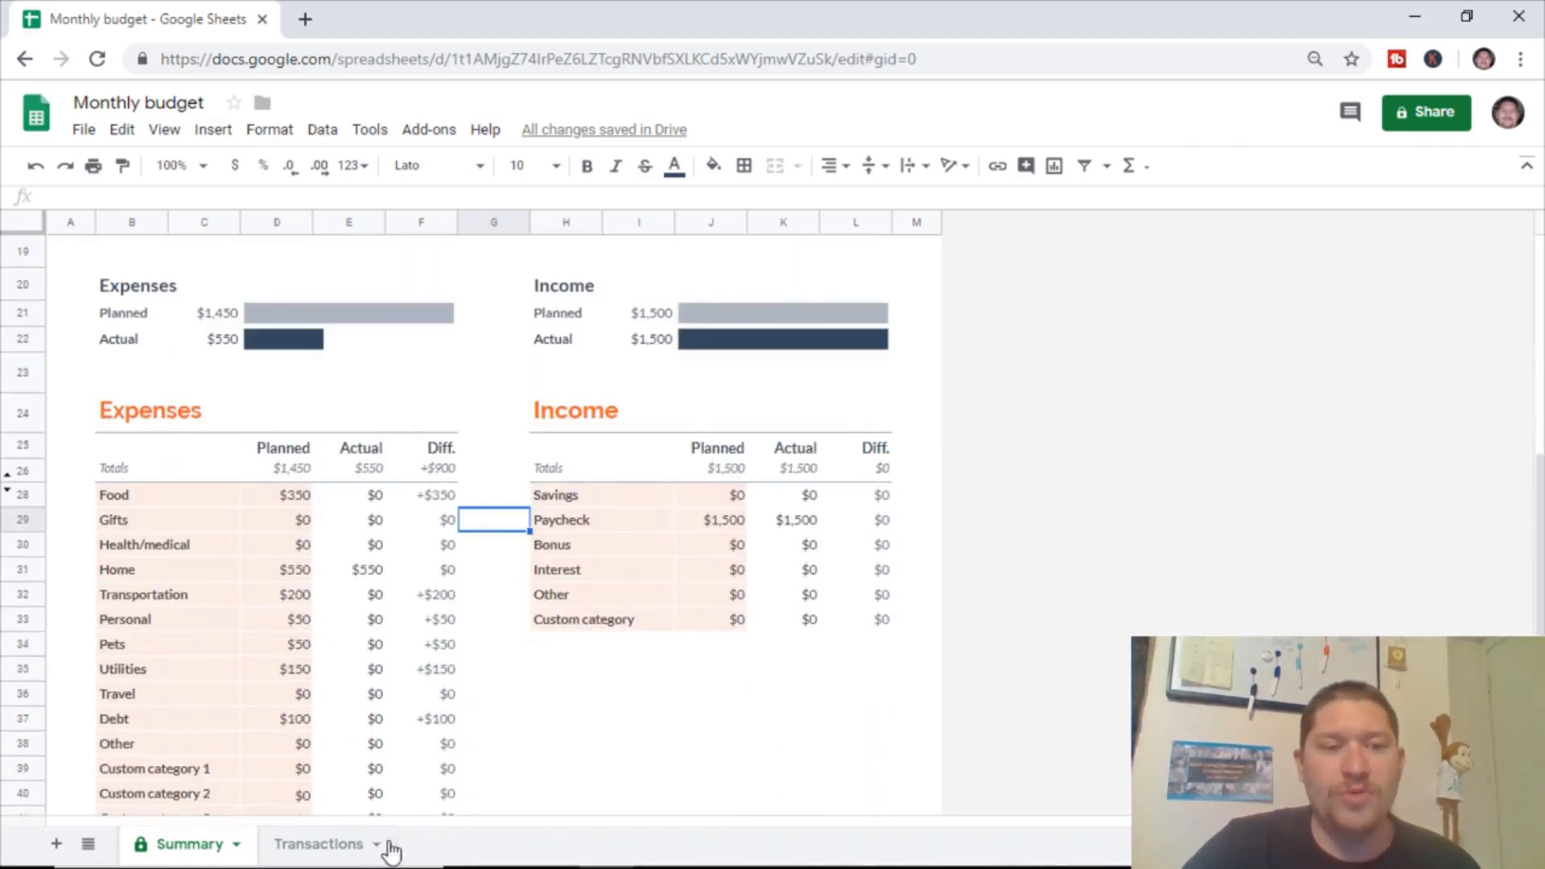
Start a second entry in the Transactions sheet's Expenses table with the date 3/2/19 and the amount 40
click(348, 842)
click(274, 434)
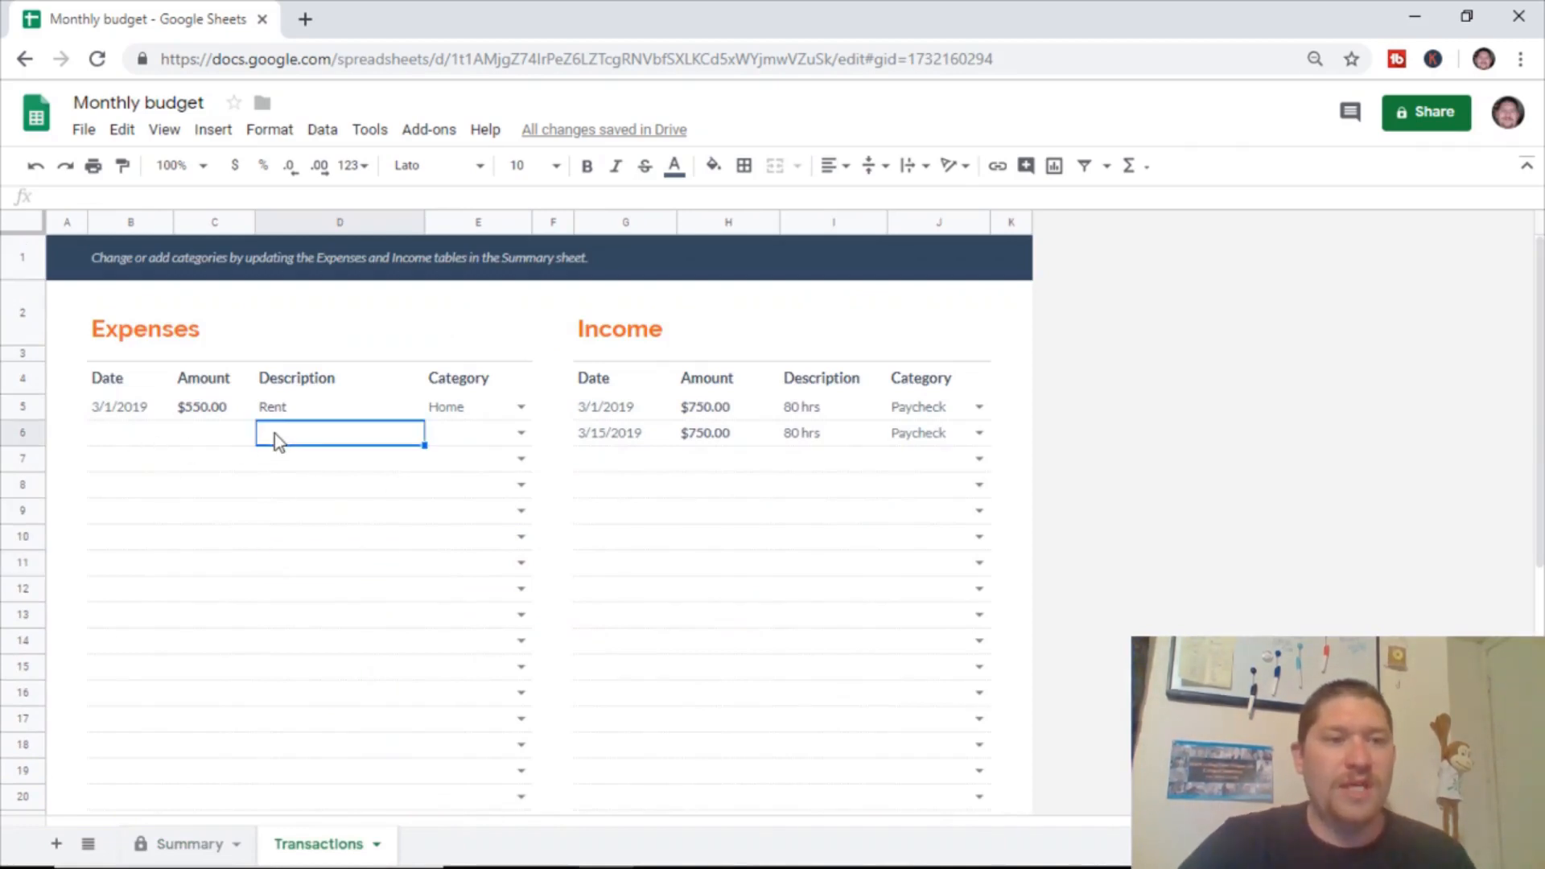
click(117, 442)
text(3/2/19)
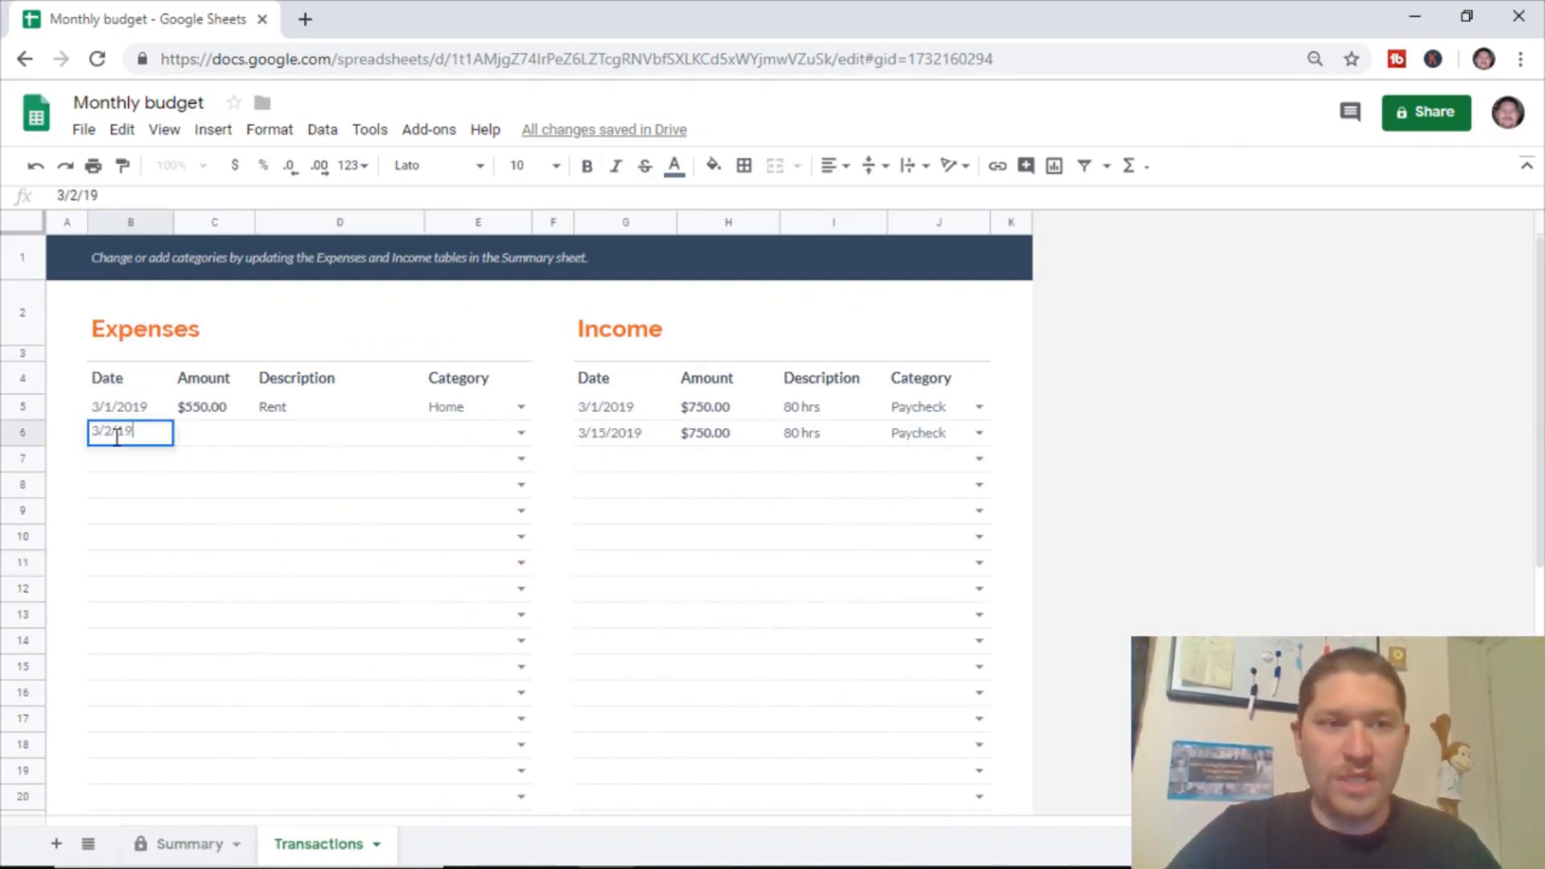
click(230, 437)
text(40)
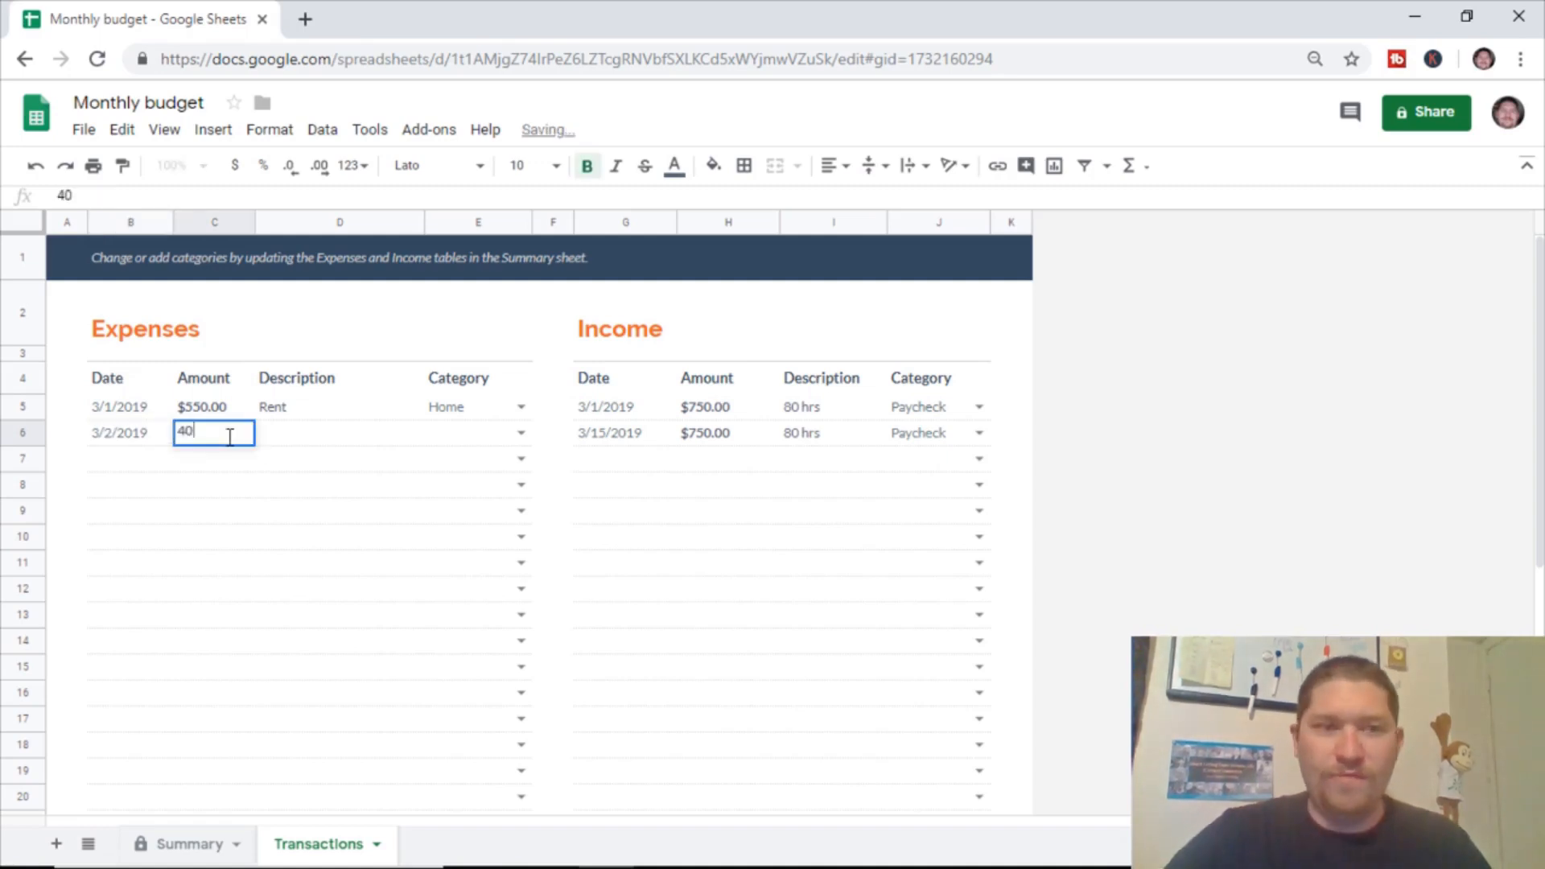
Give the 3/2/2019 expense the description "gas" and the category Transportation
click(305, 439)
text(gas)
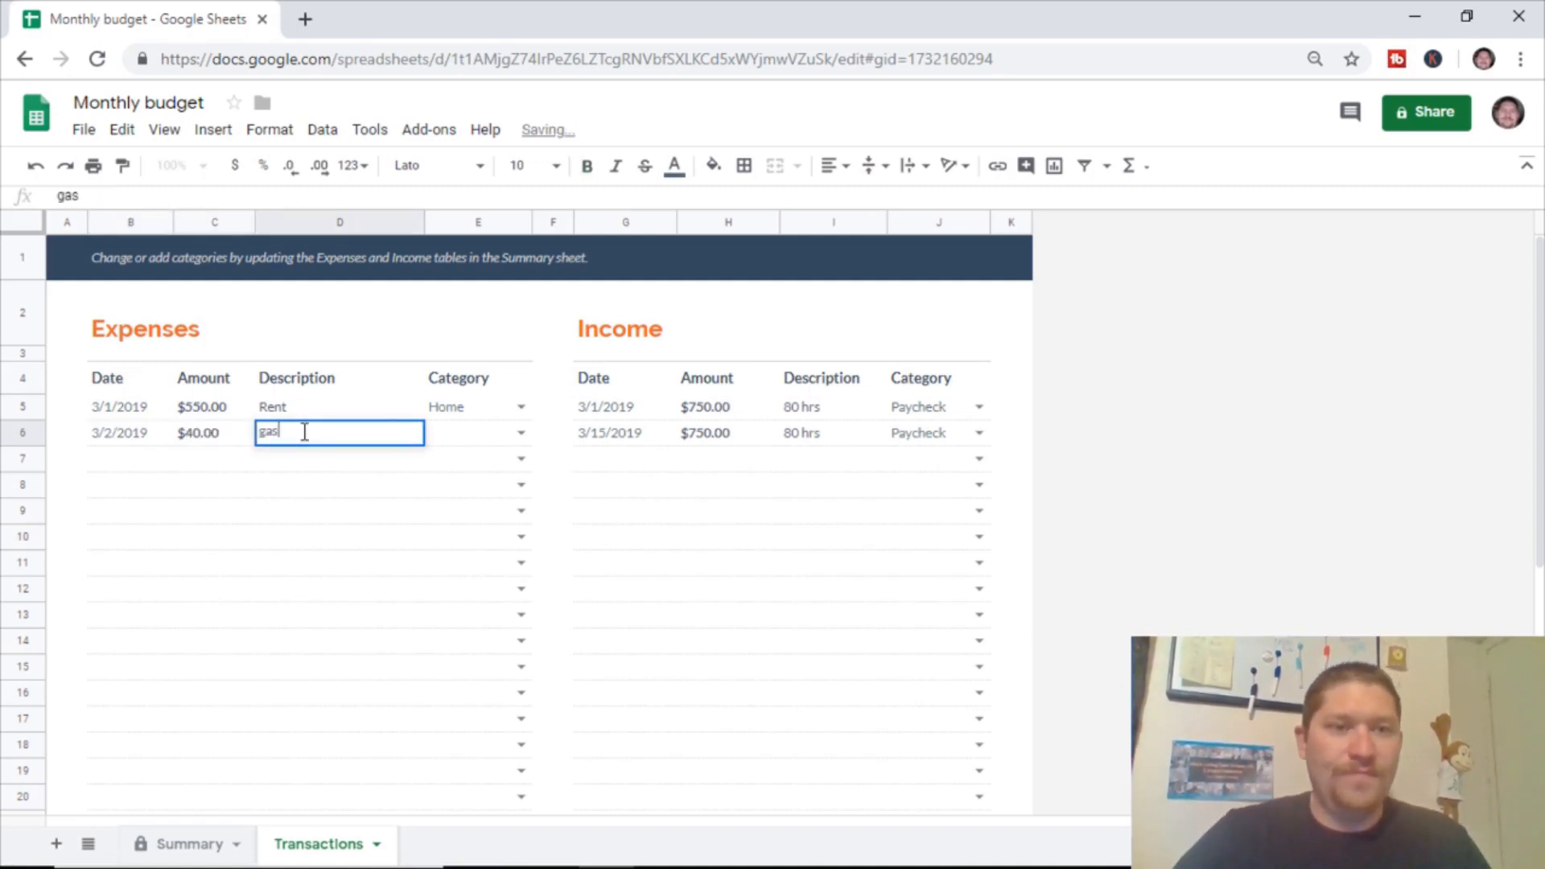
click(522, 435)
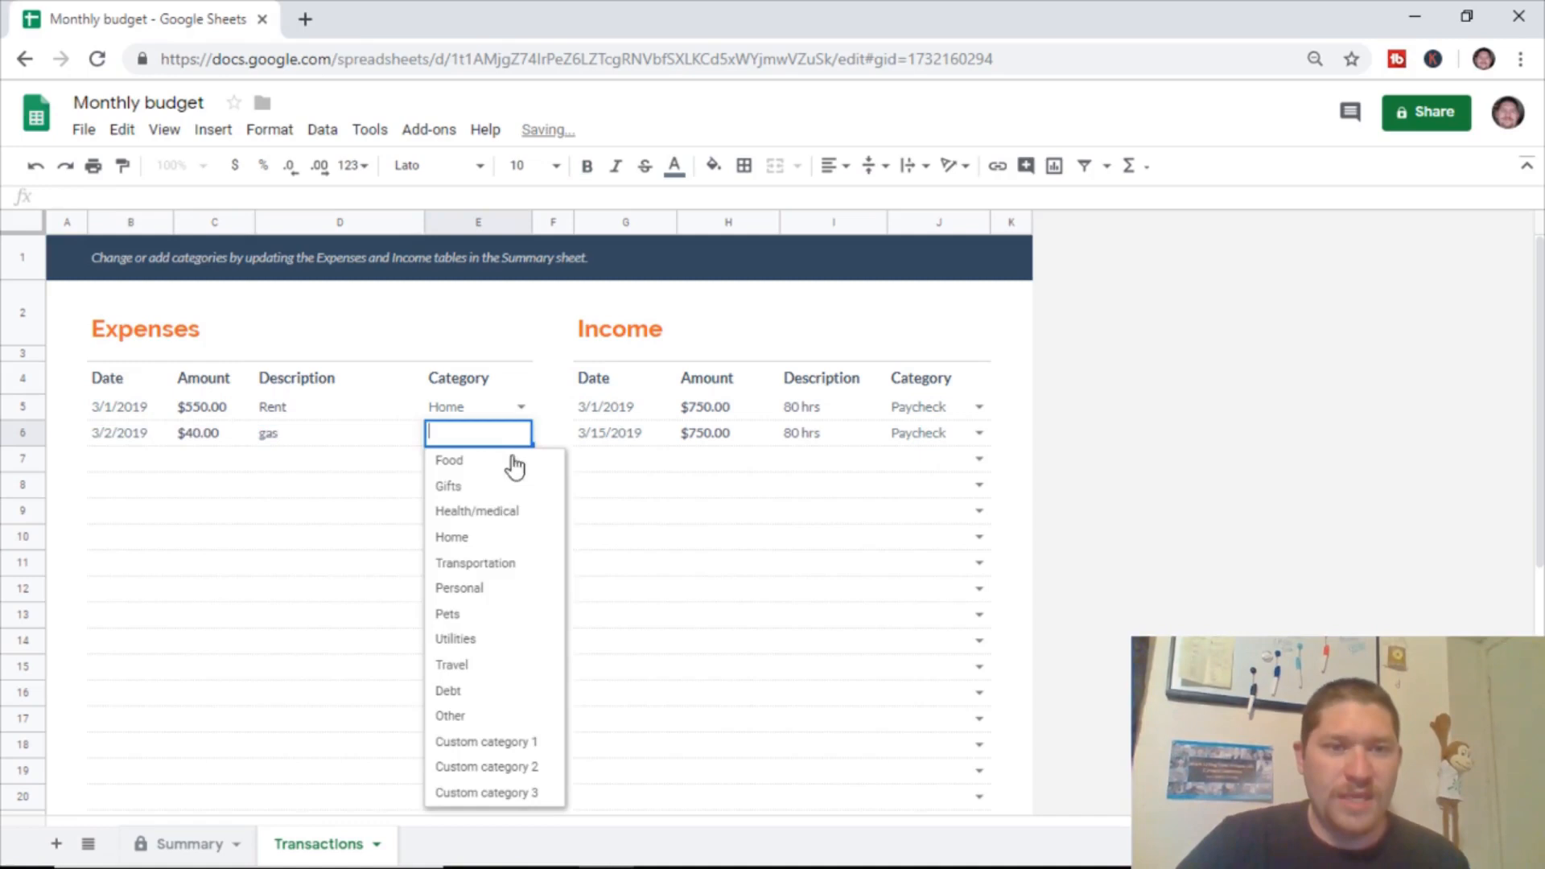
click(487, 569)
Start a third expense entry dated 3/8/2019 and enter "electric bill" in its Amount cell
click(127, 460)
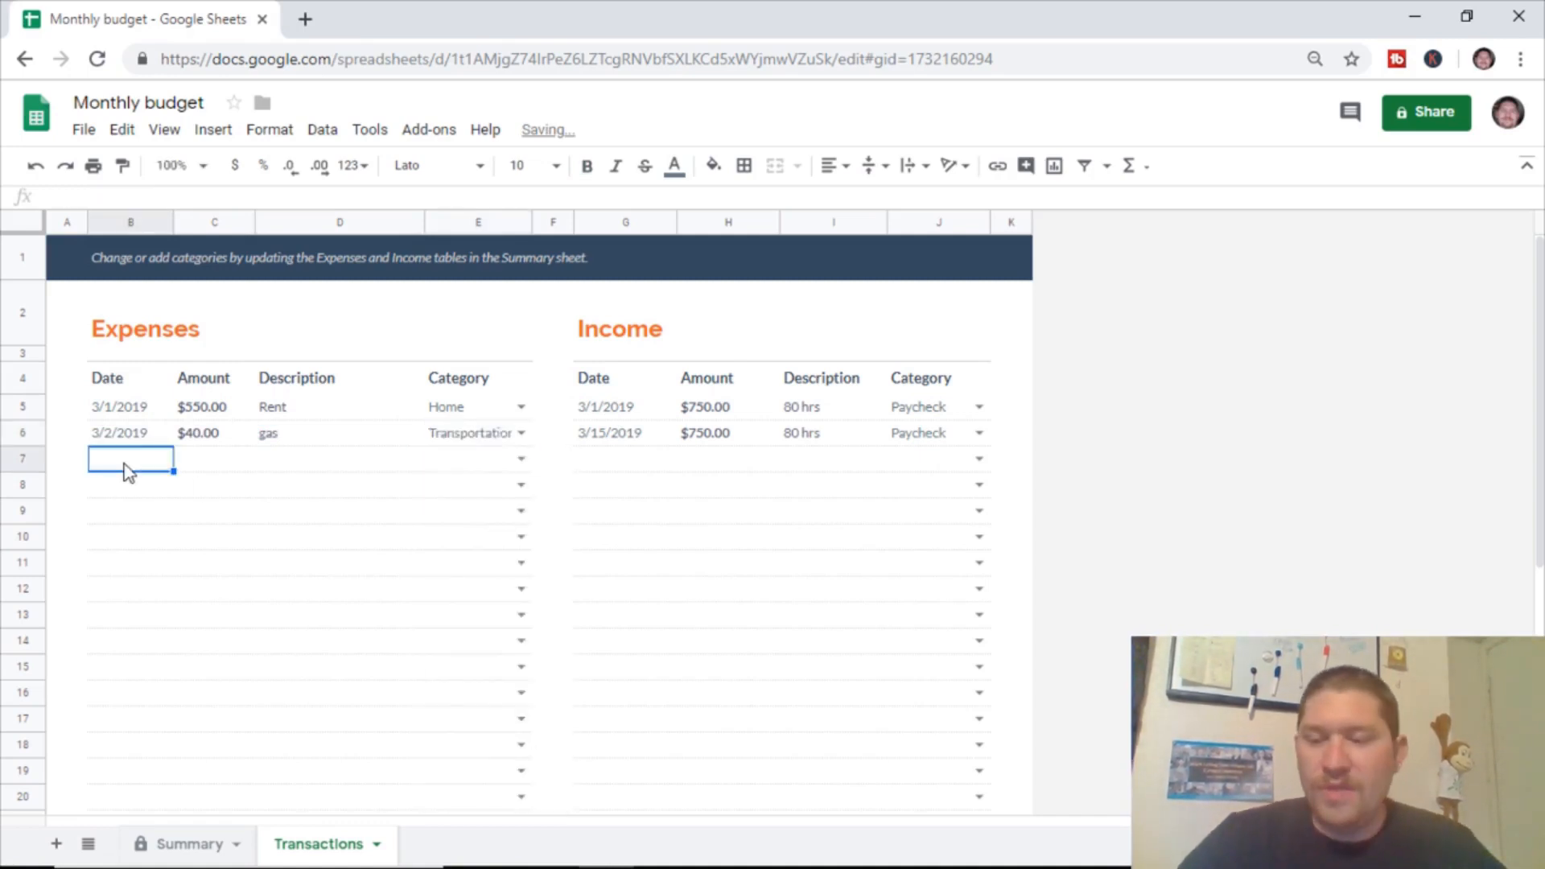
text(3/8/)
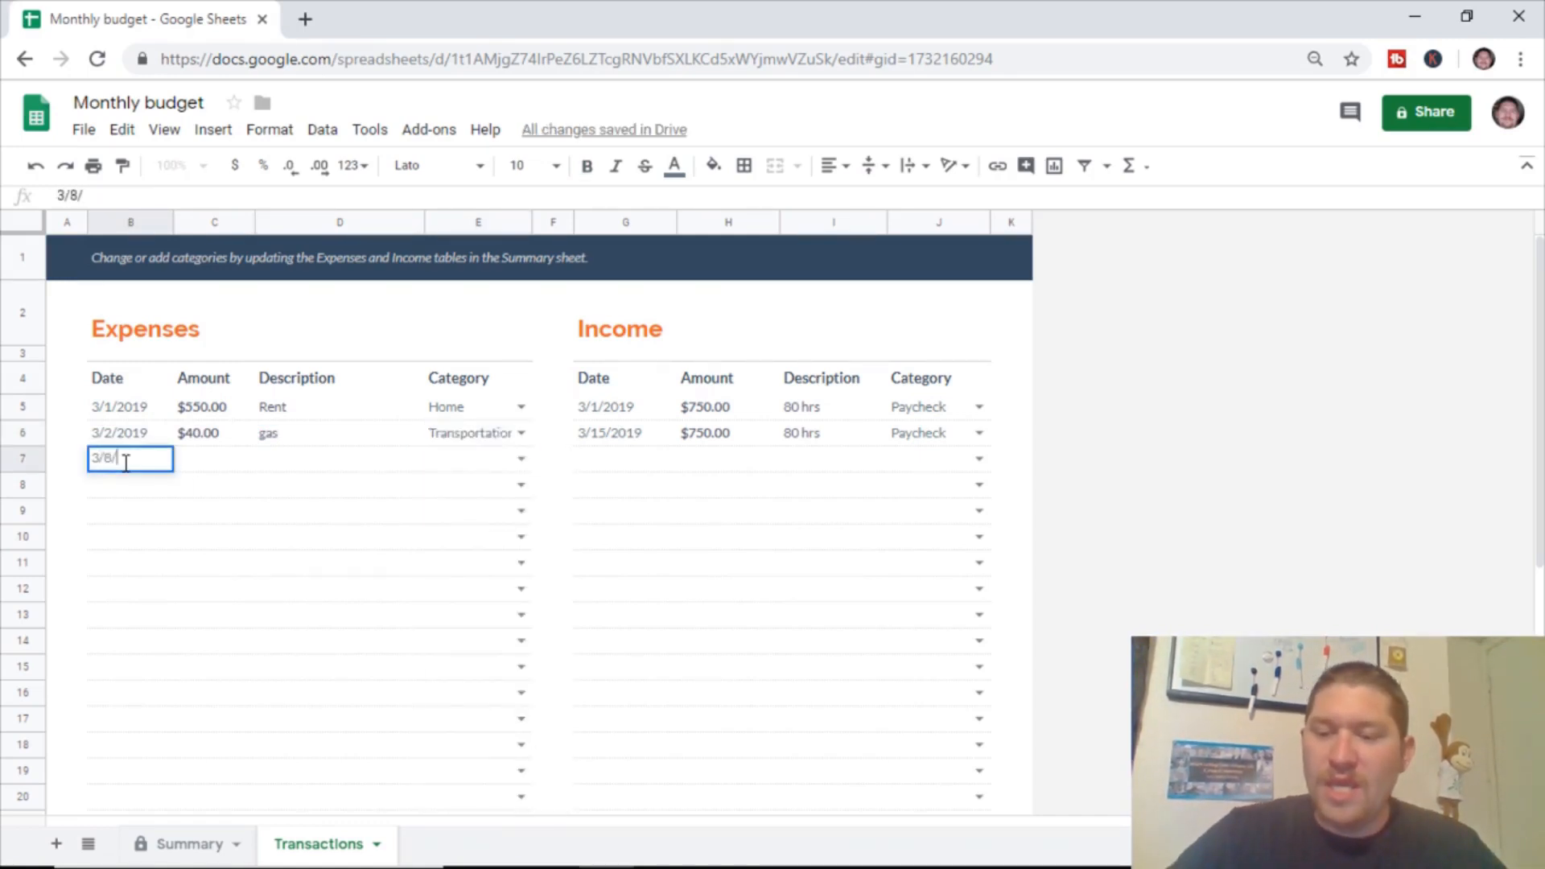
text(2019)
click(209, 467)
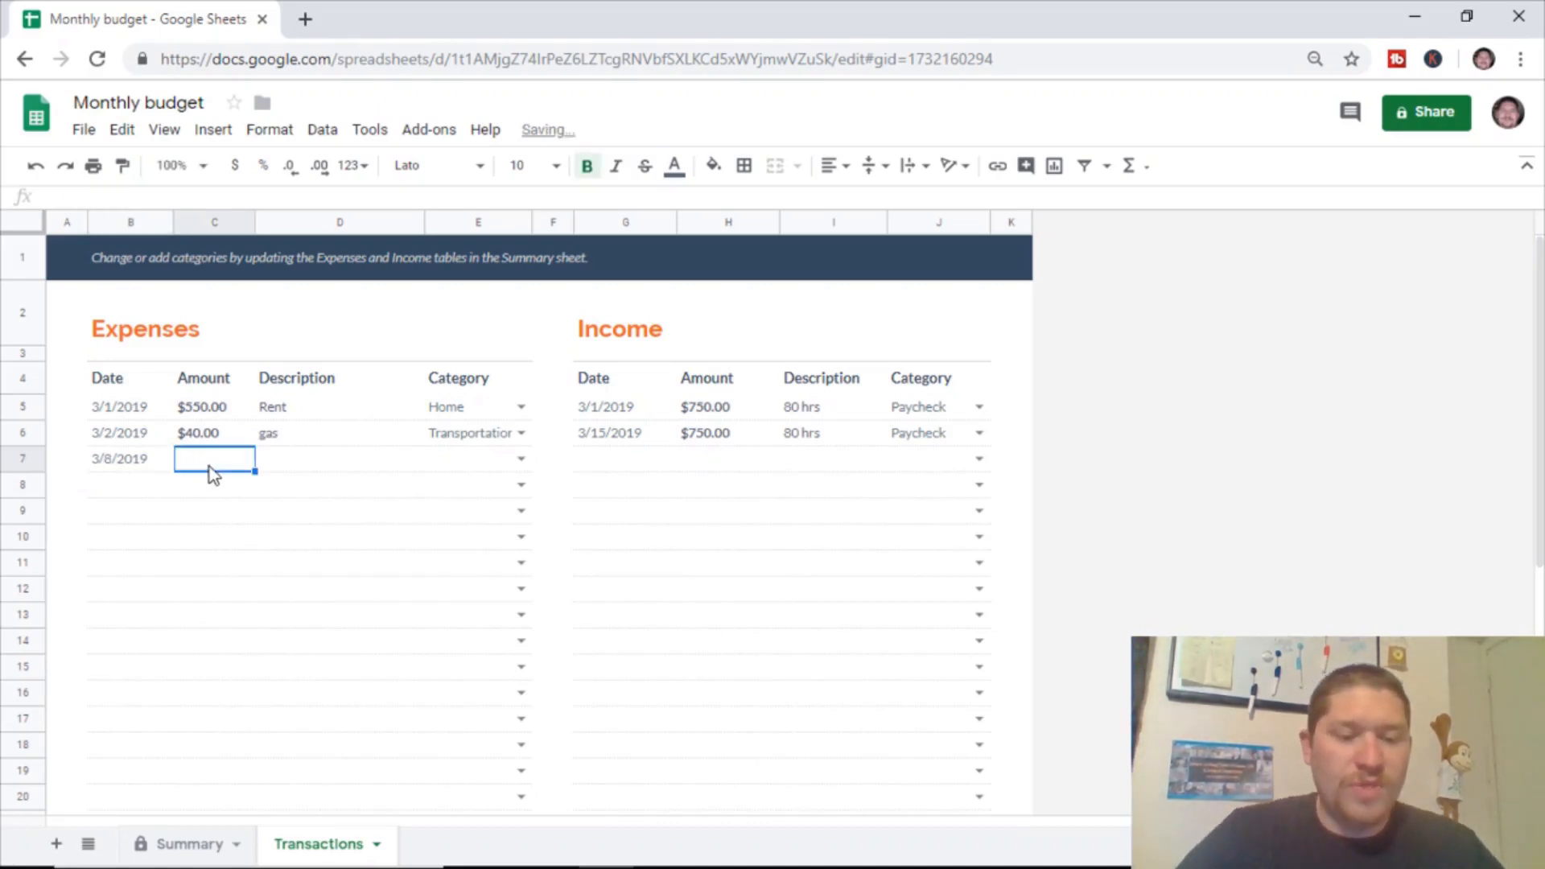
text(electric bill)
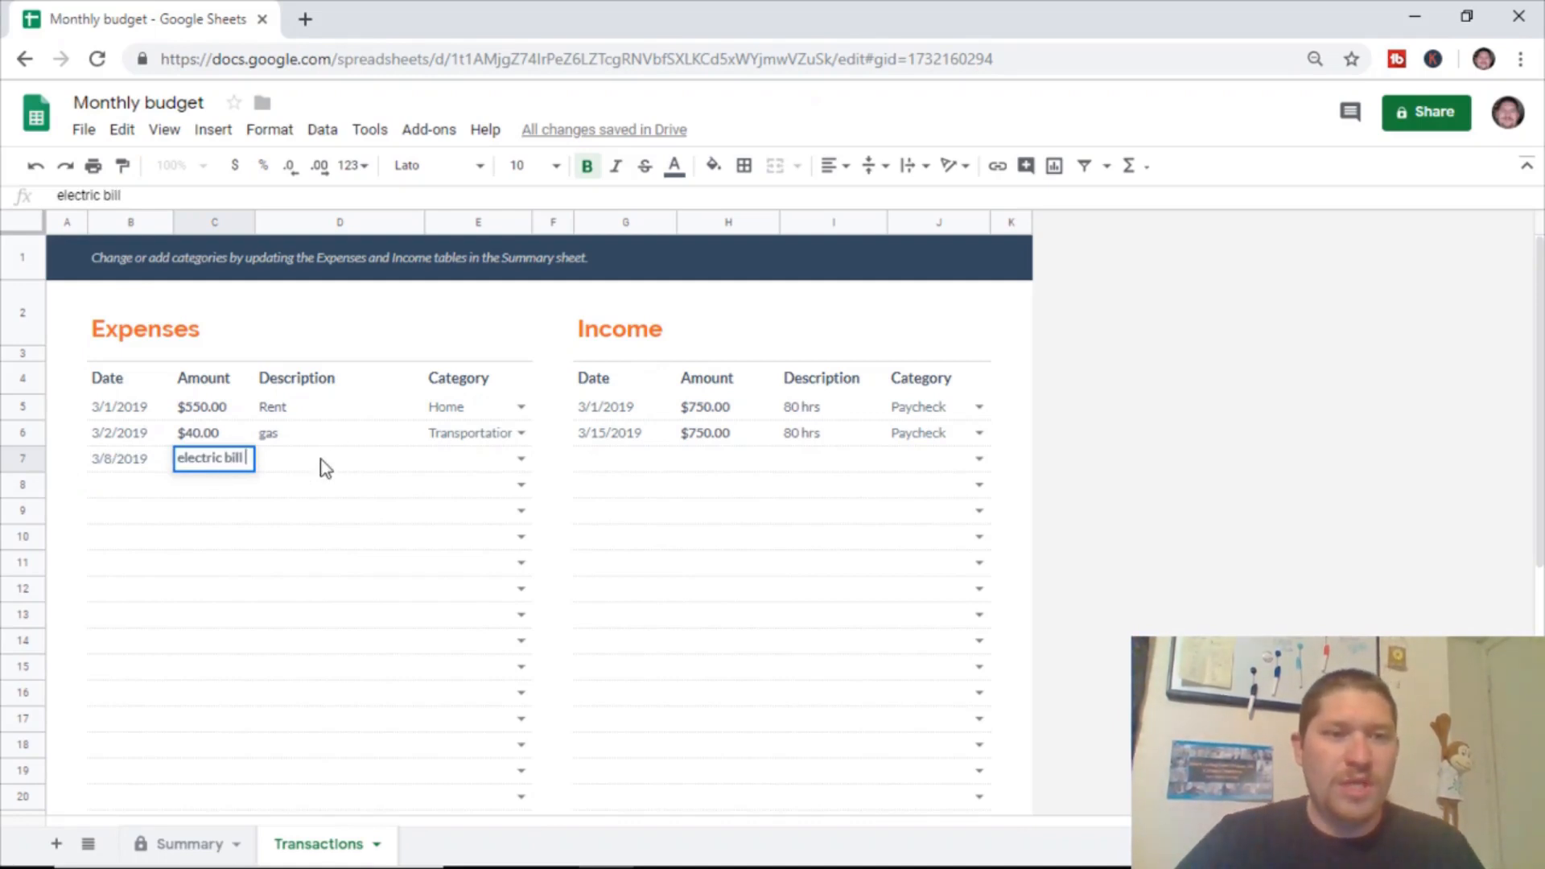
click(326, 469)
Copy the "electric bill" text from the Amount cell into the Description cell of the 3/8/2019 expense
click(228, 470)
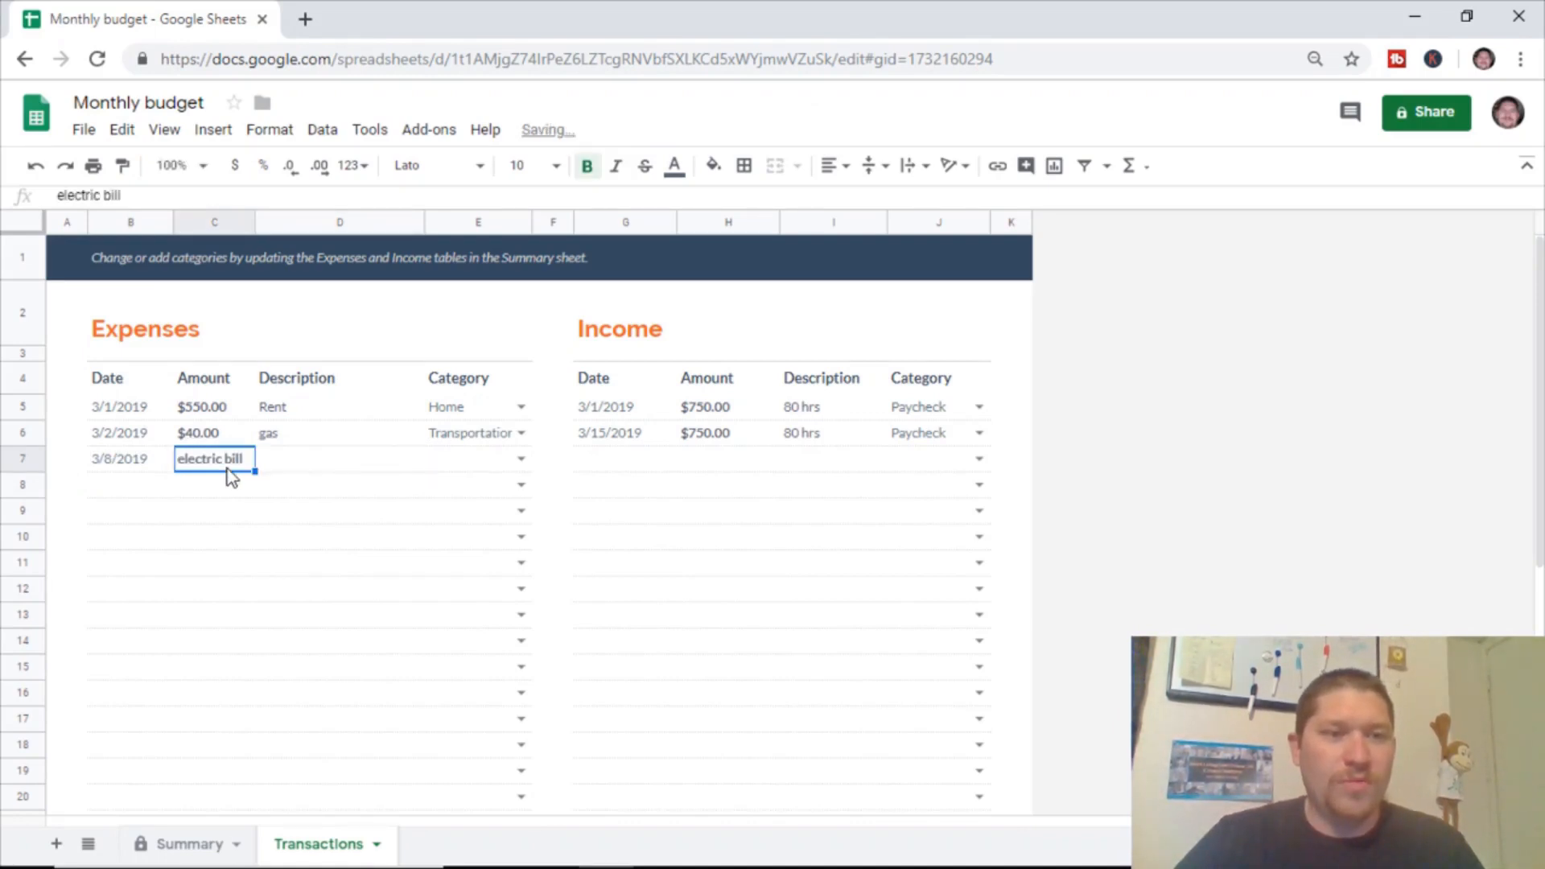
right_click(228, 472)
click(276, 523)
click(285, 465)
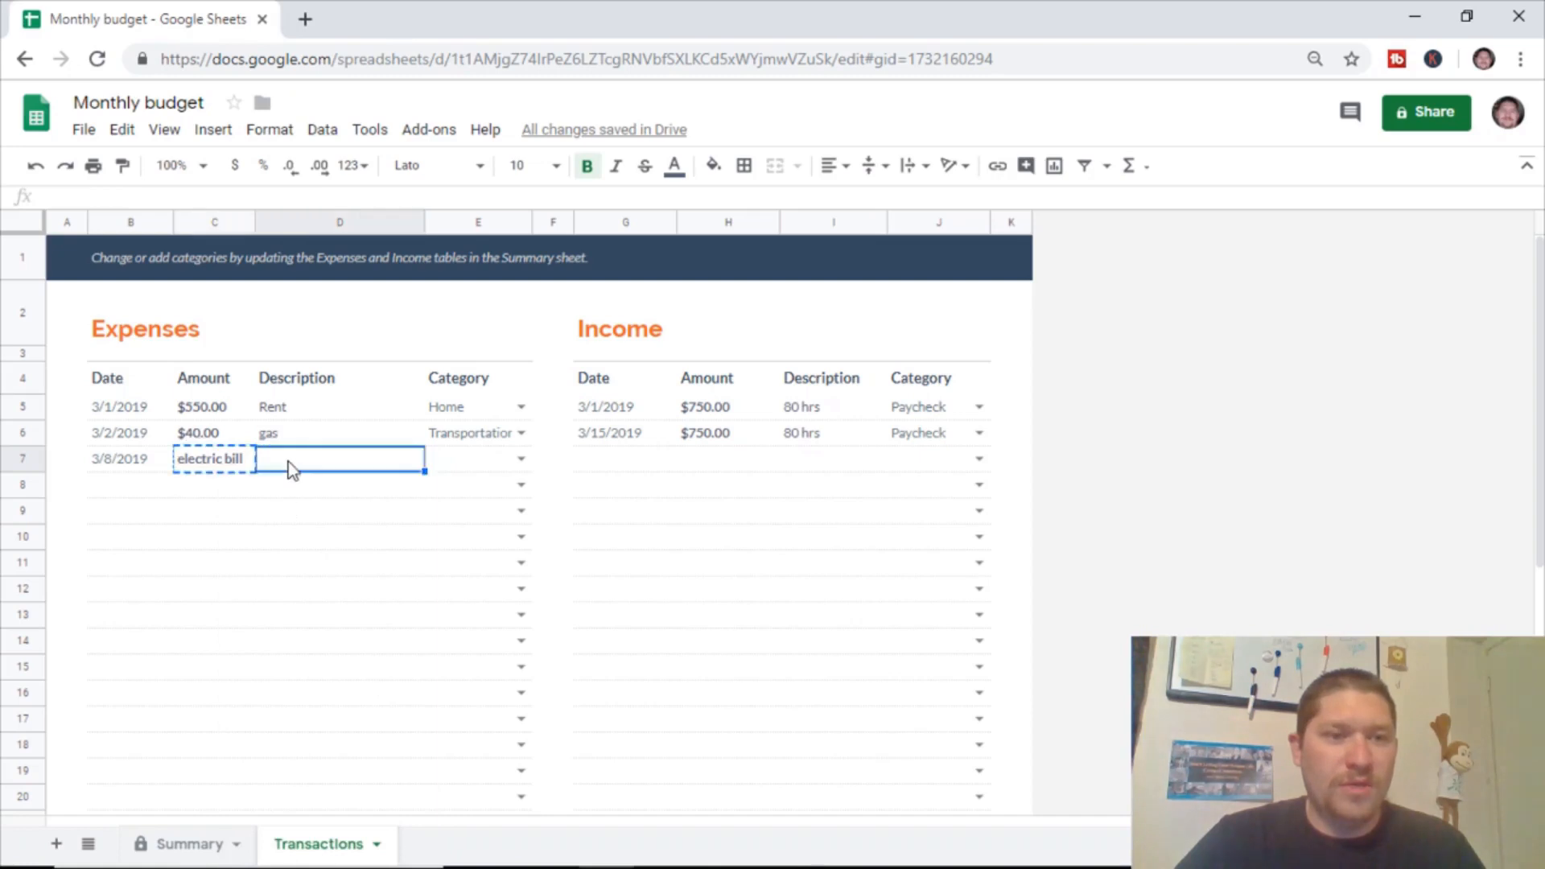
right_click(286, 465)
click(297, 545)
Replace the text in the Amount cell of the 3/8/2019 expense with 50
click(243, 461)
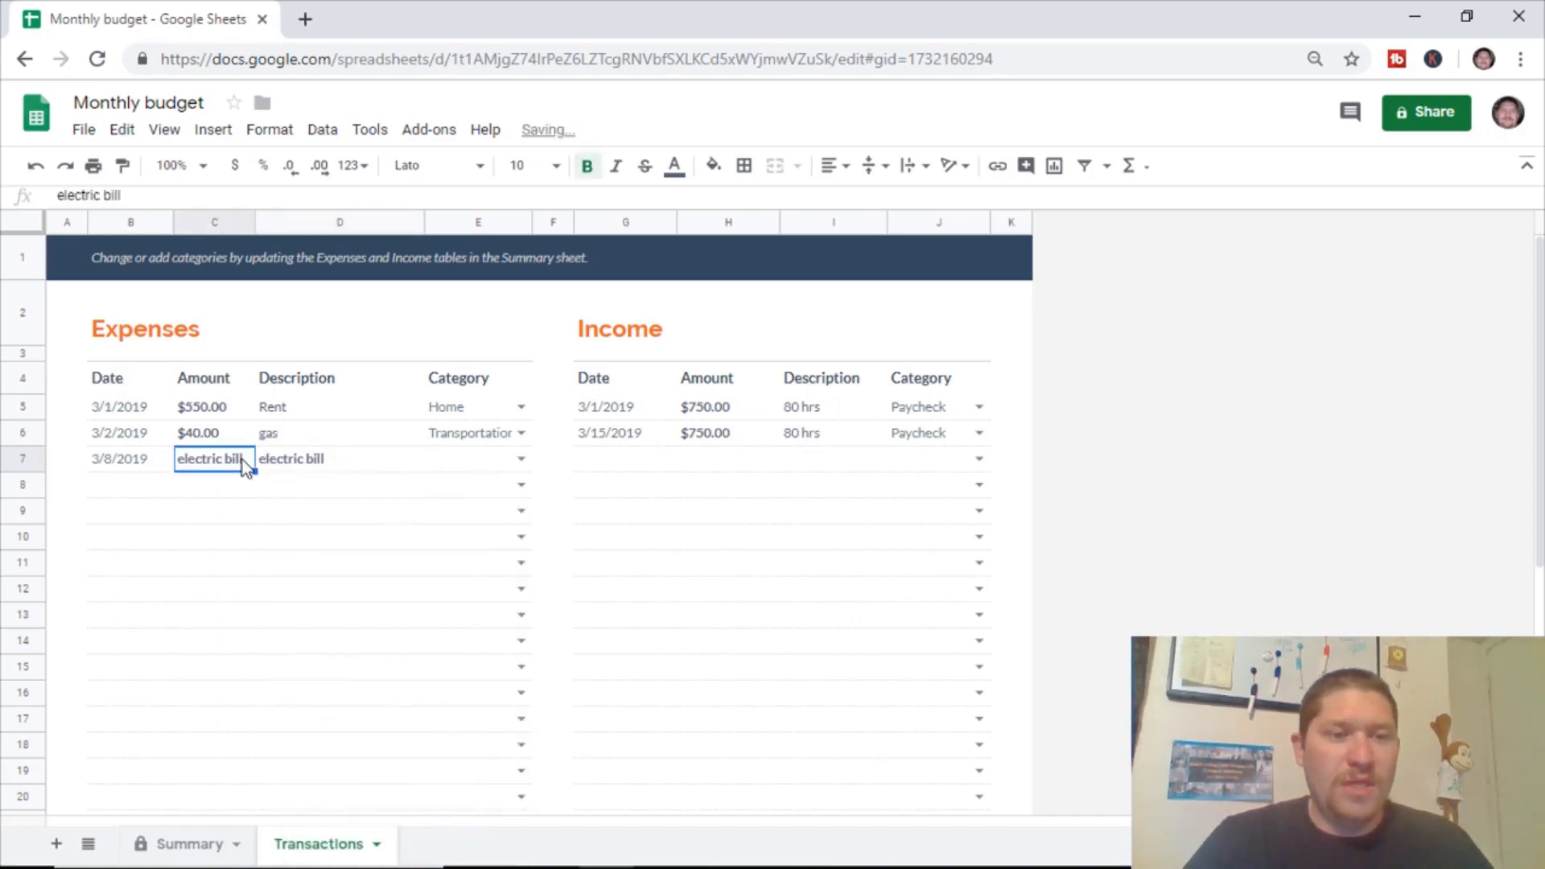
text(50)
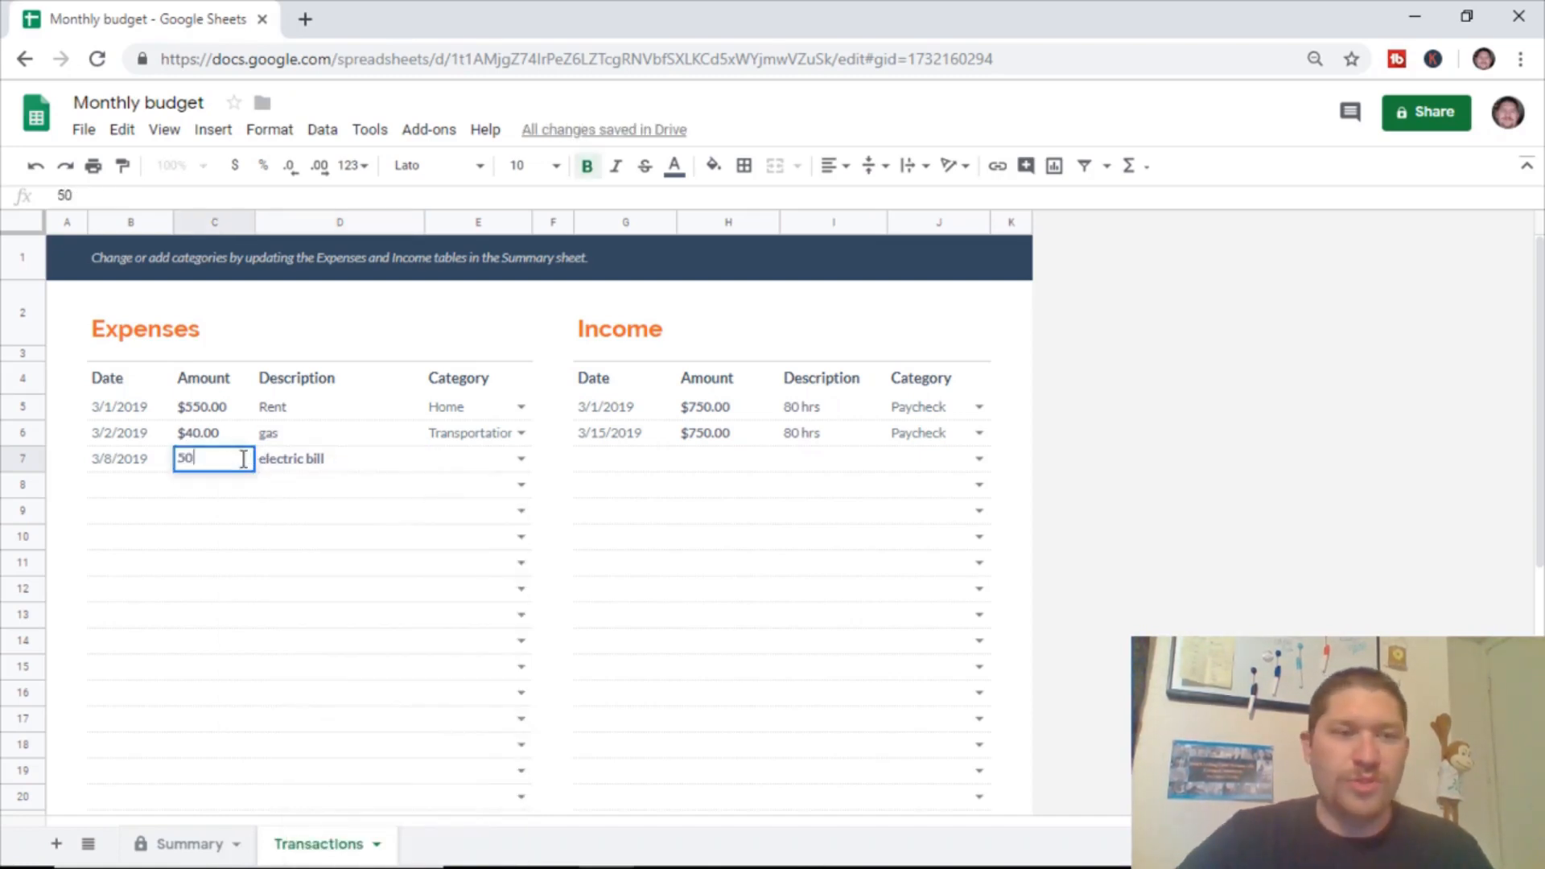
click(186, 485)
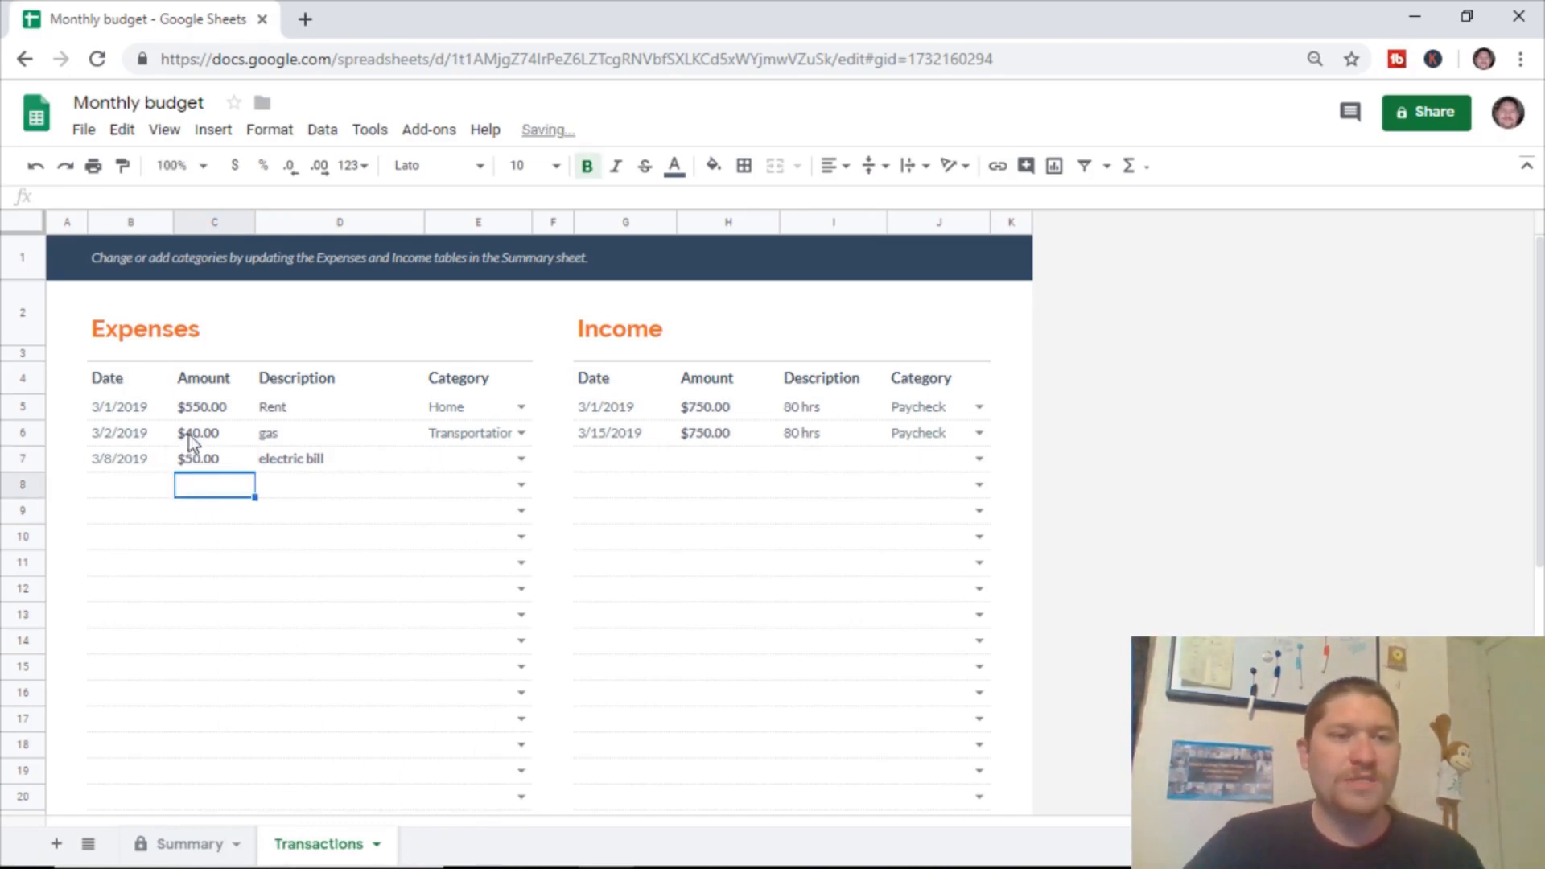
Set the amount of the 3/8/2019 electric bill to 52 and its category to Utilities
click(220, 461)
text(52)
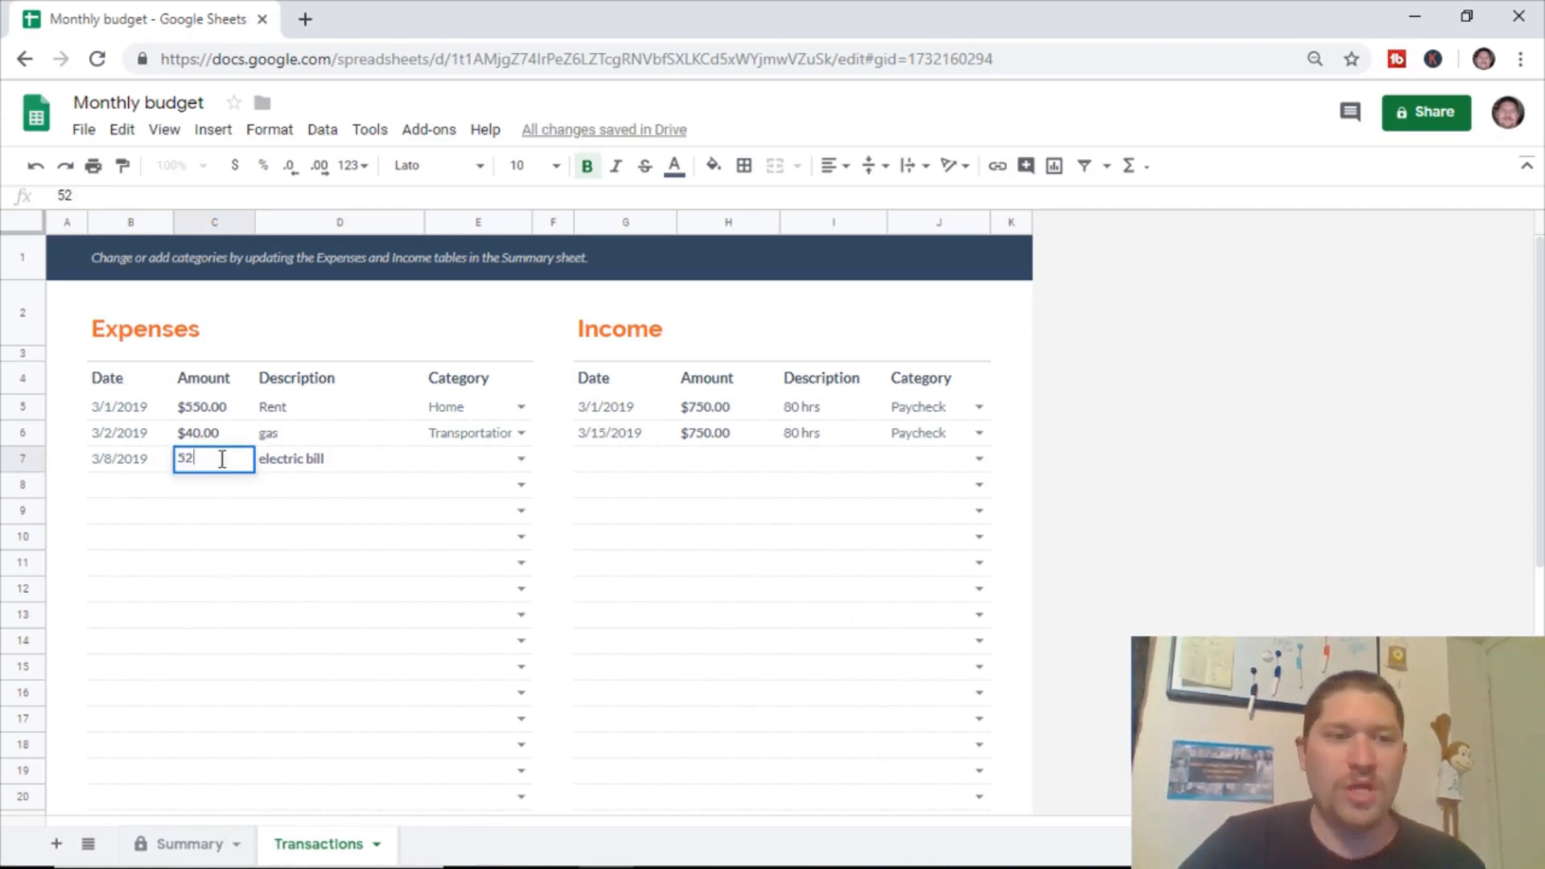
key(Tab)
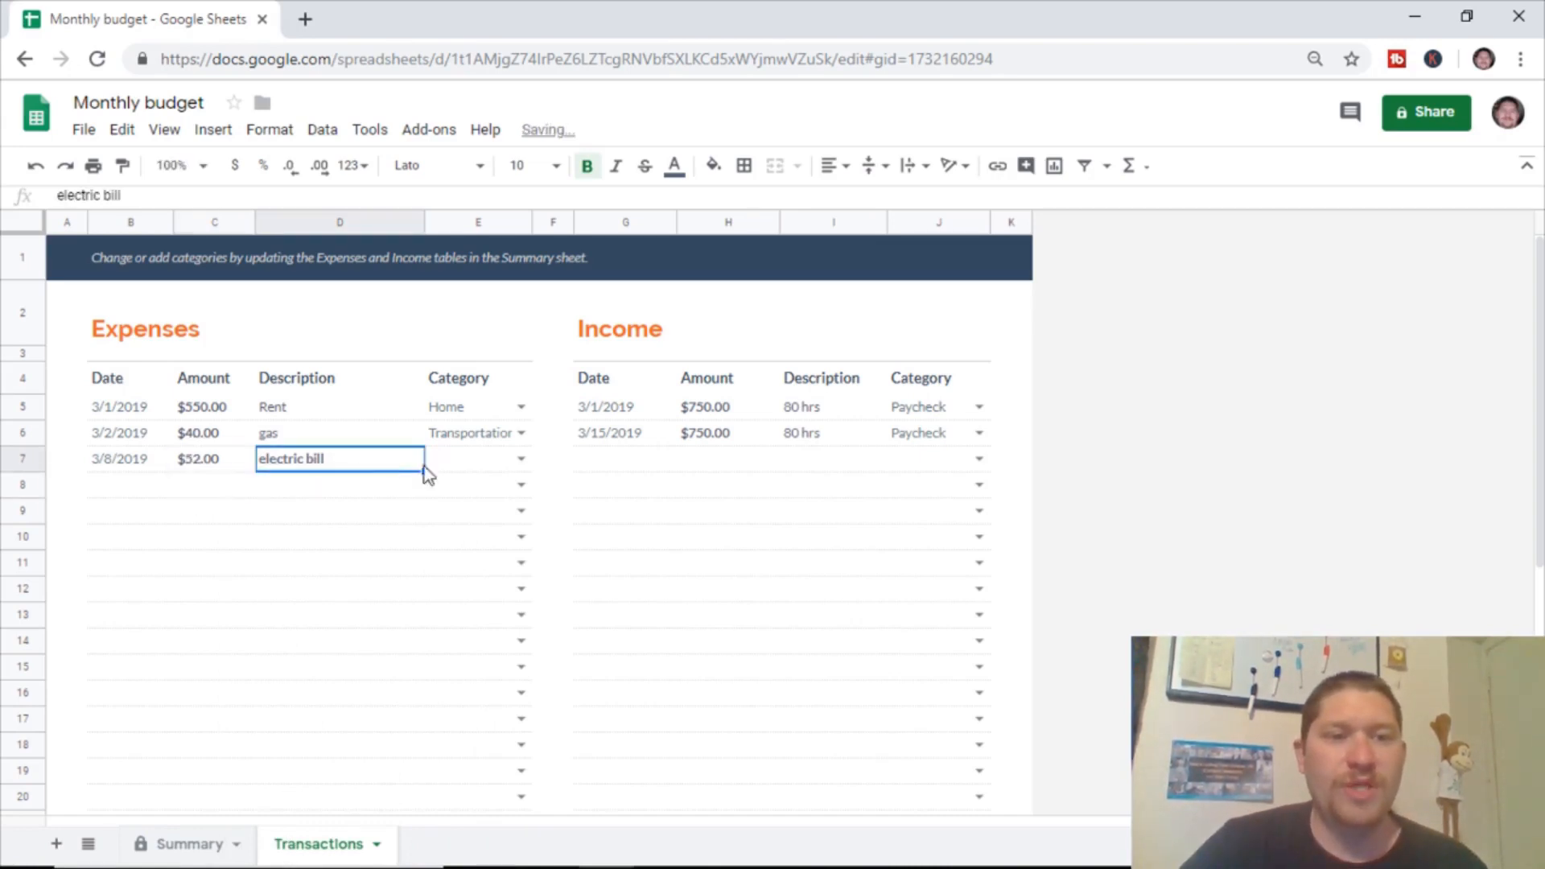
click(521, 462)
click(461, 668)
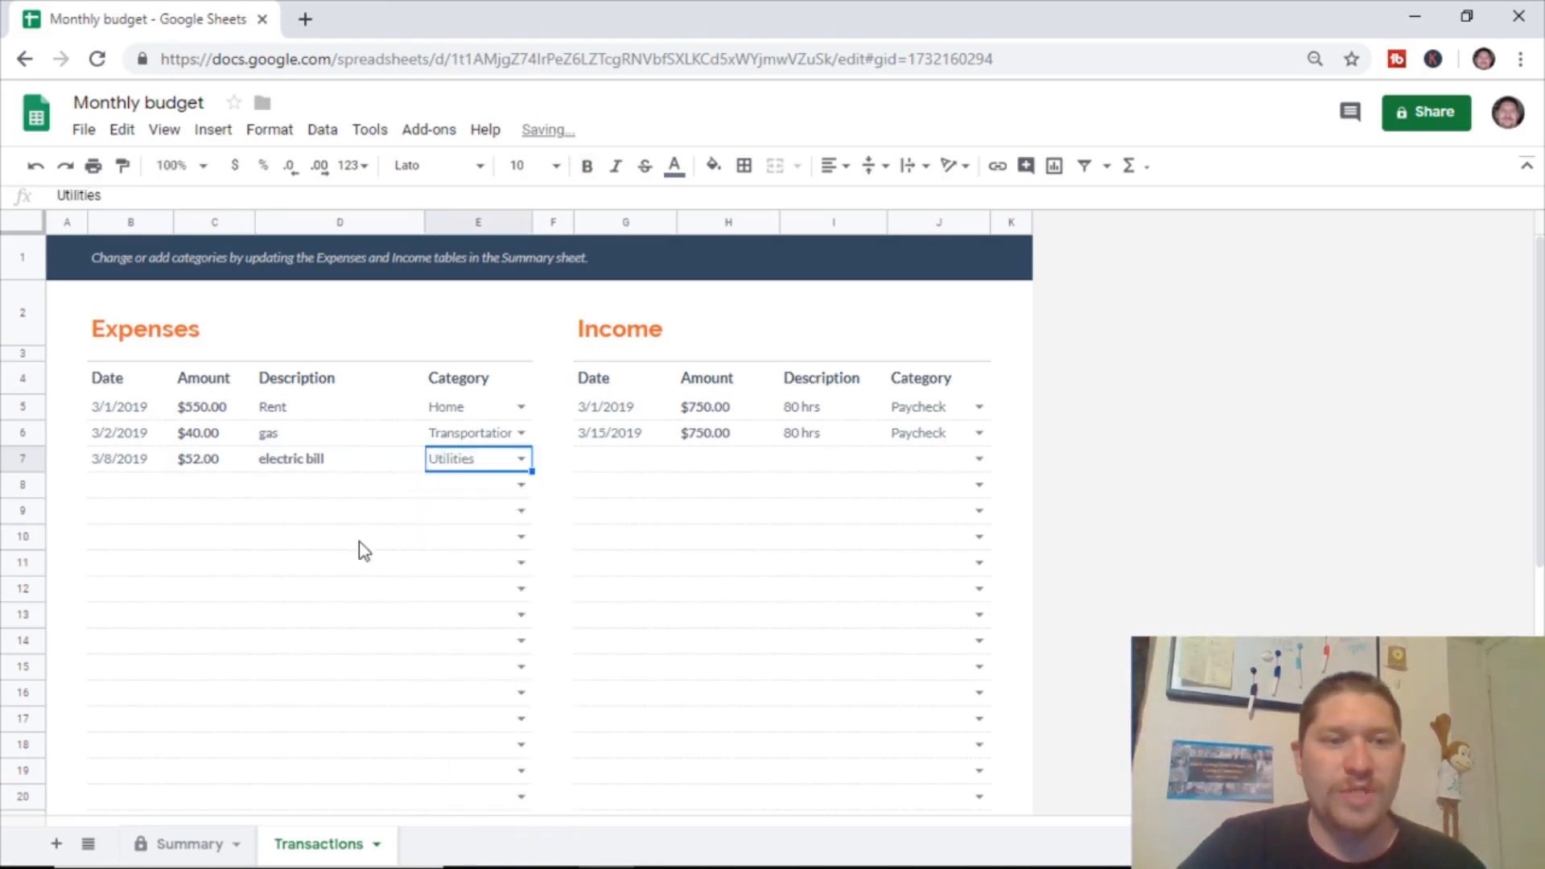
Examine the Summary sheet's balance chart, savings figures, and planned versus actual amounts for expenses and income
click(361, 542)
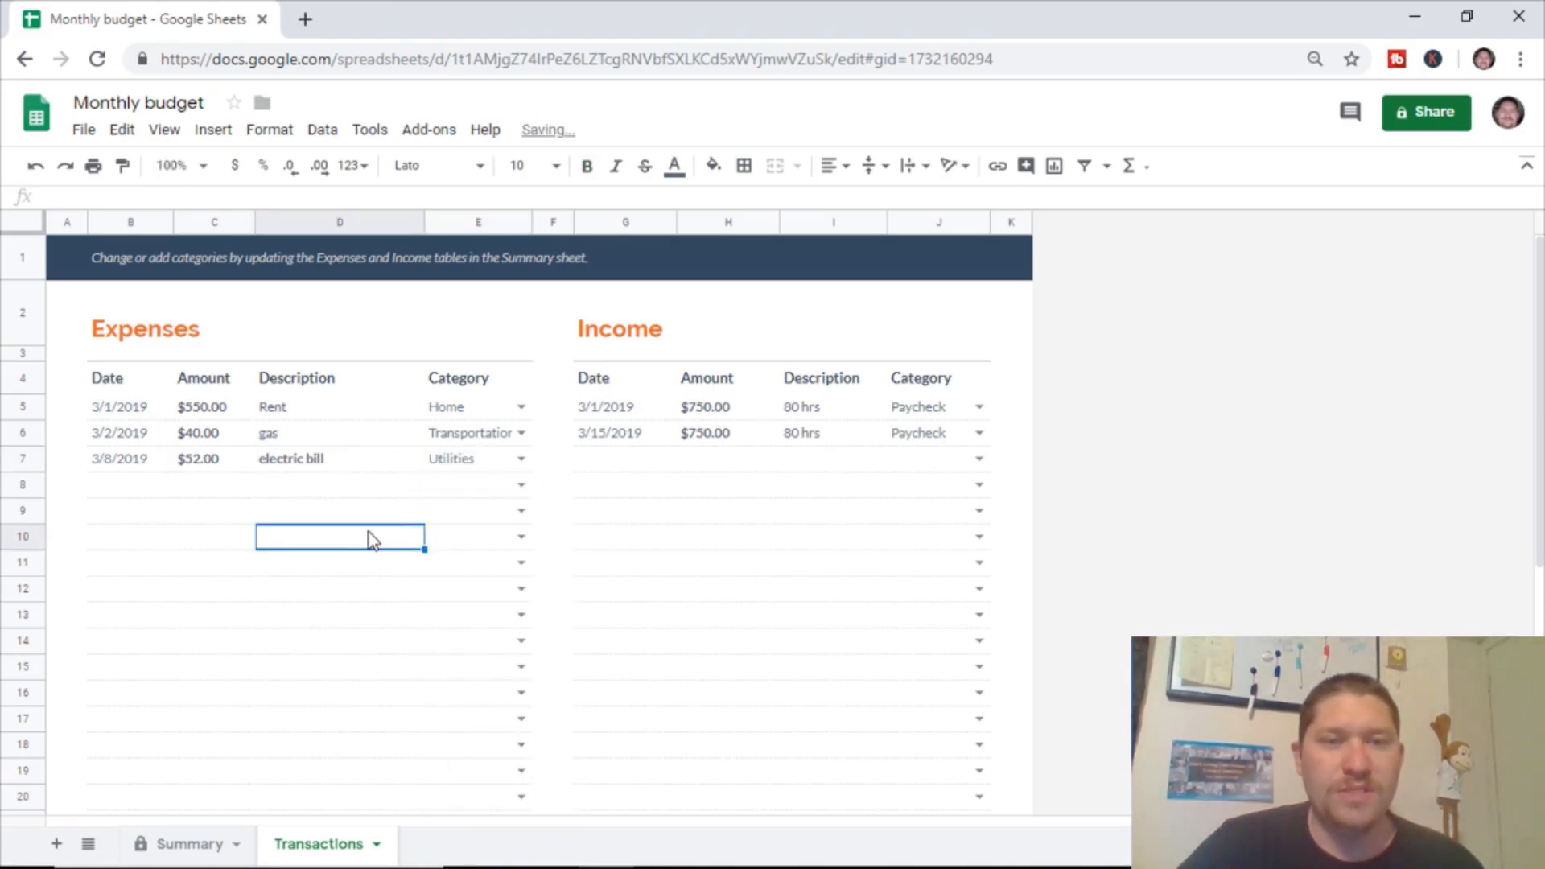
click(213, 846)
scroll(381, 476, up, 3)
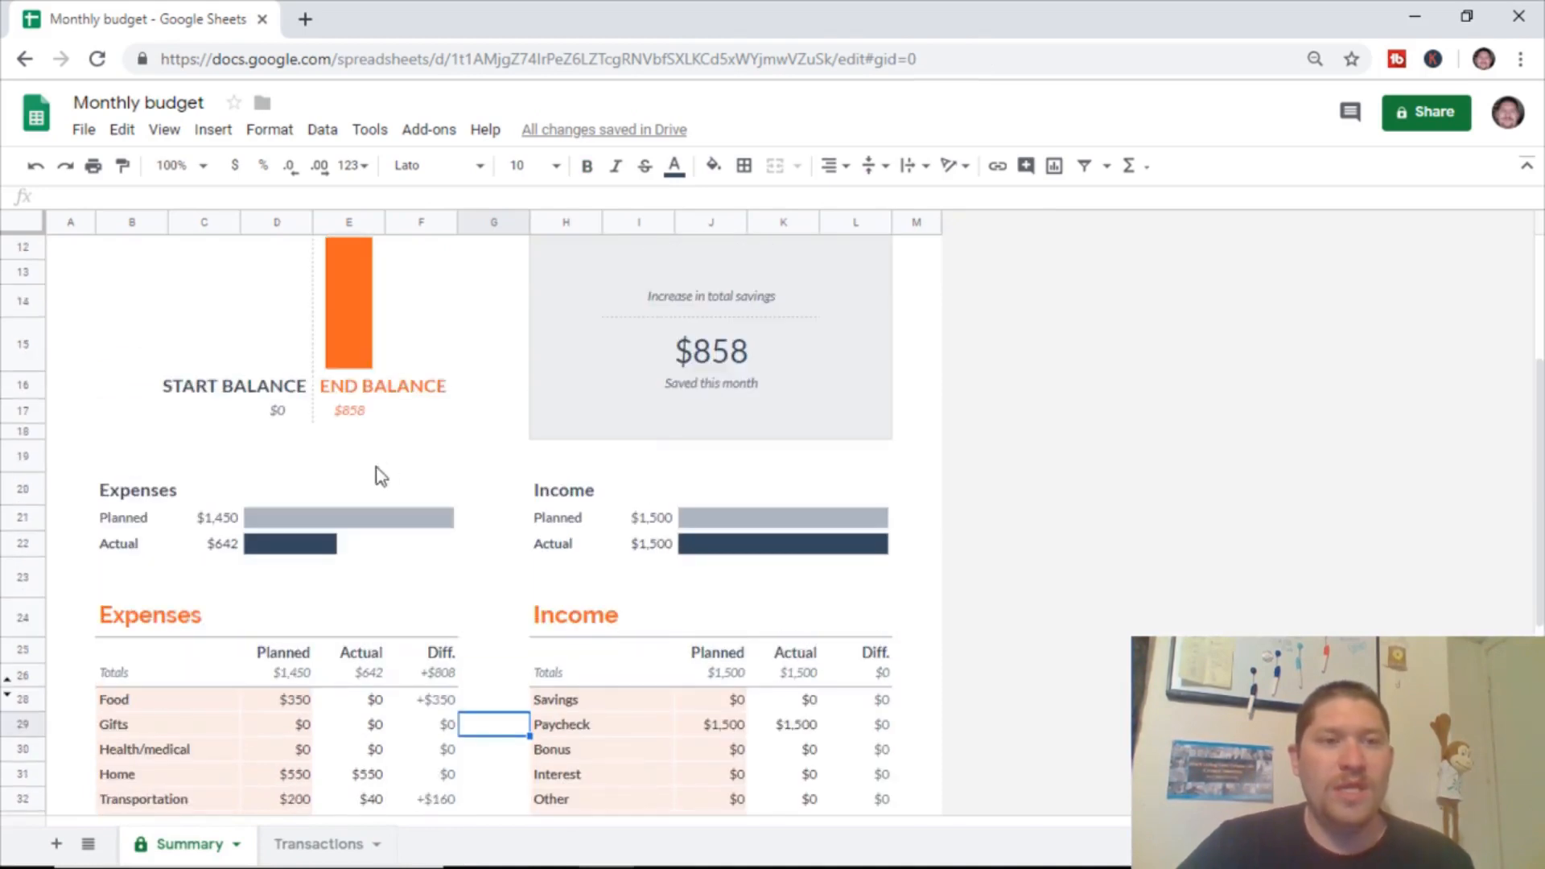
scroll(380, 476, up, 1)
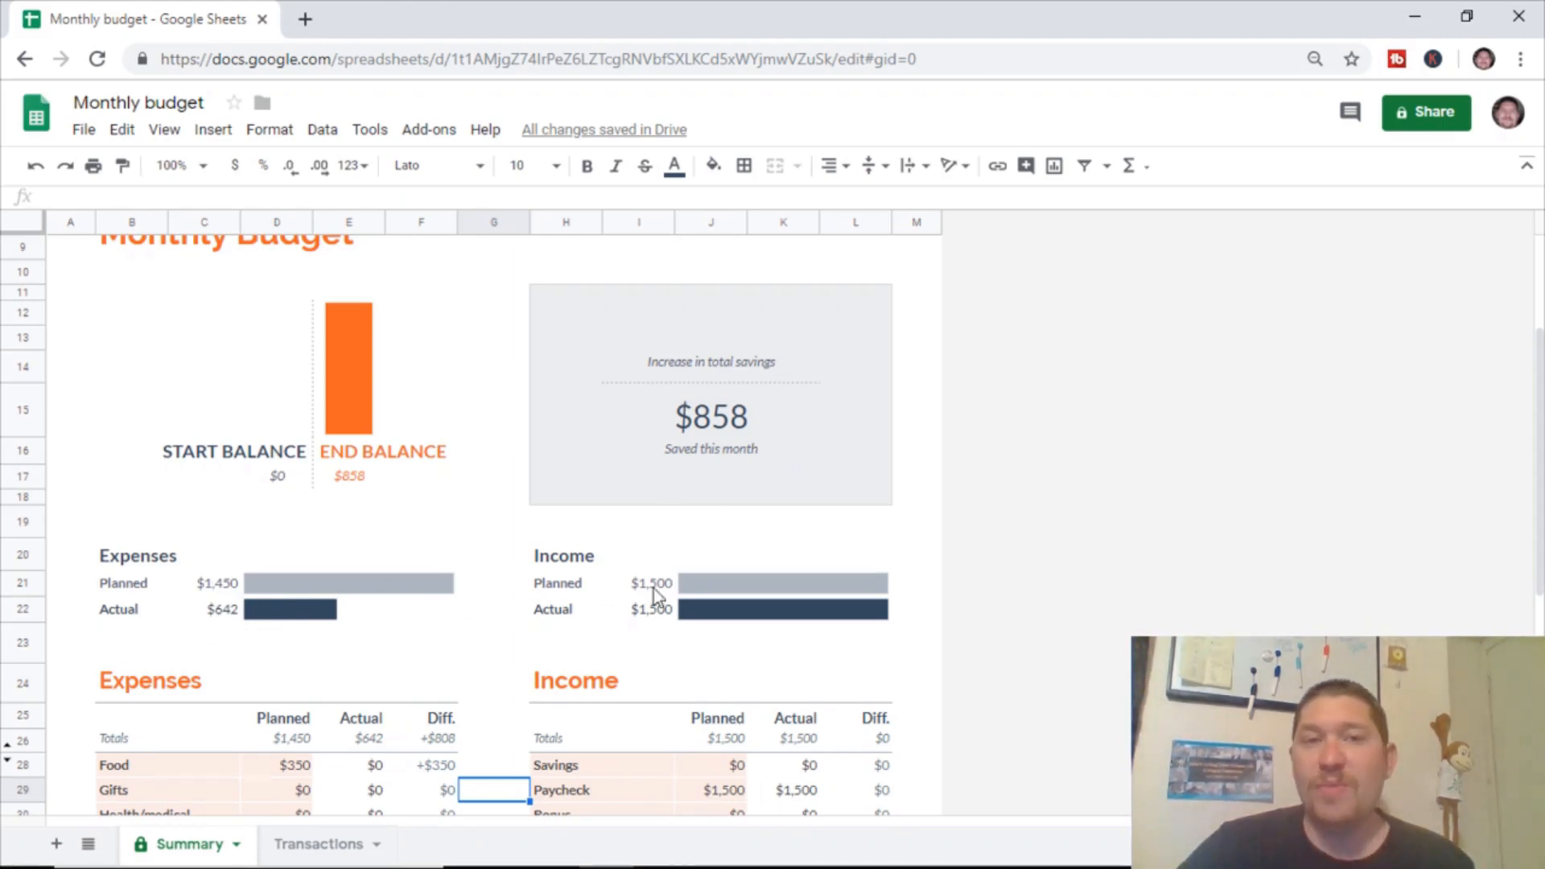
scroll(486, 542, down, 4)
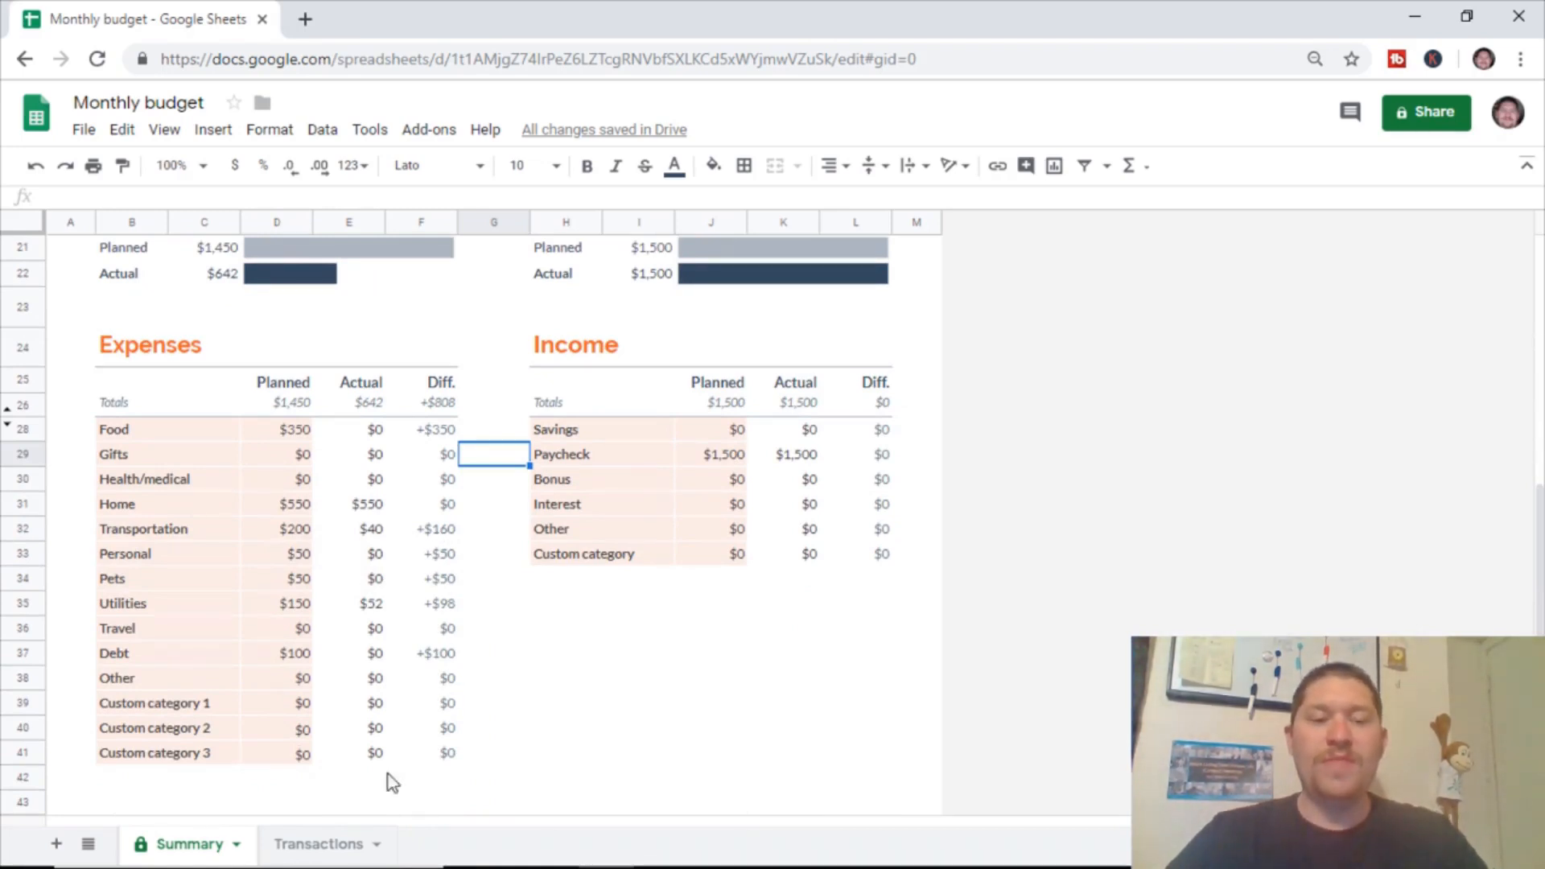
click(321, 845)
click(145, 528)
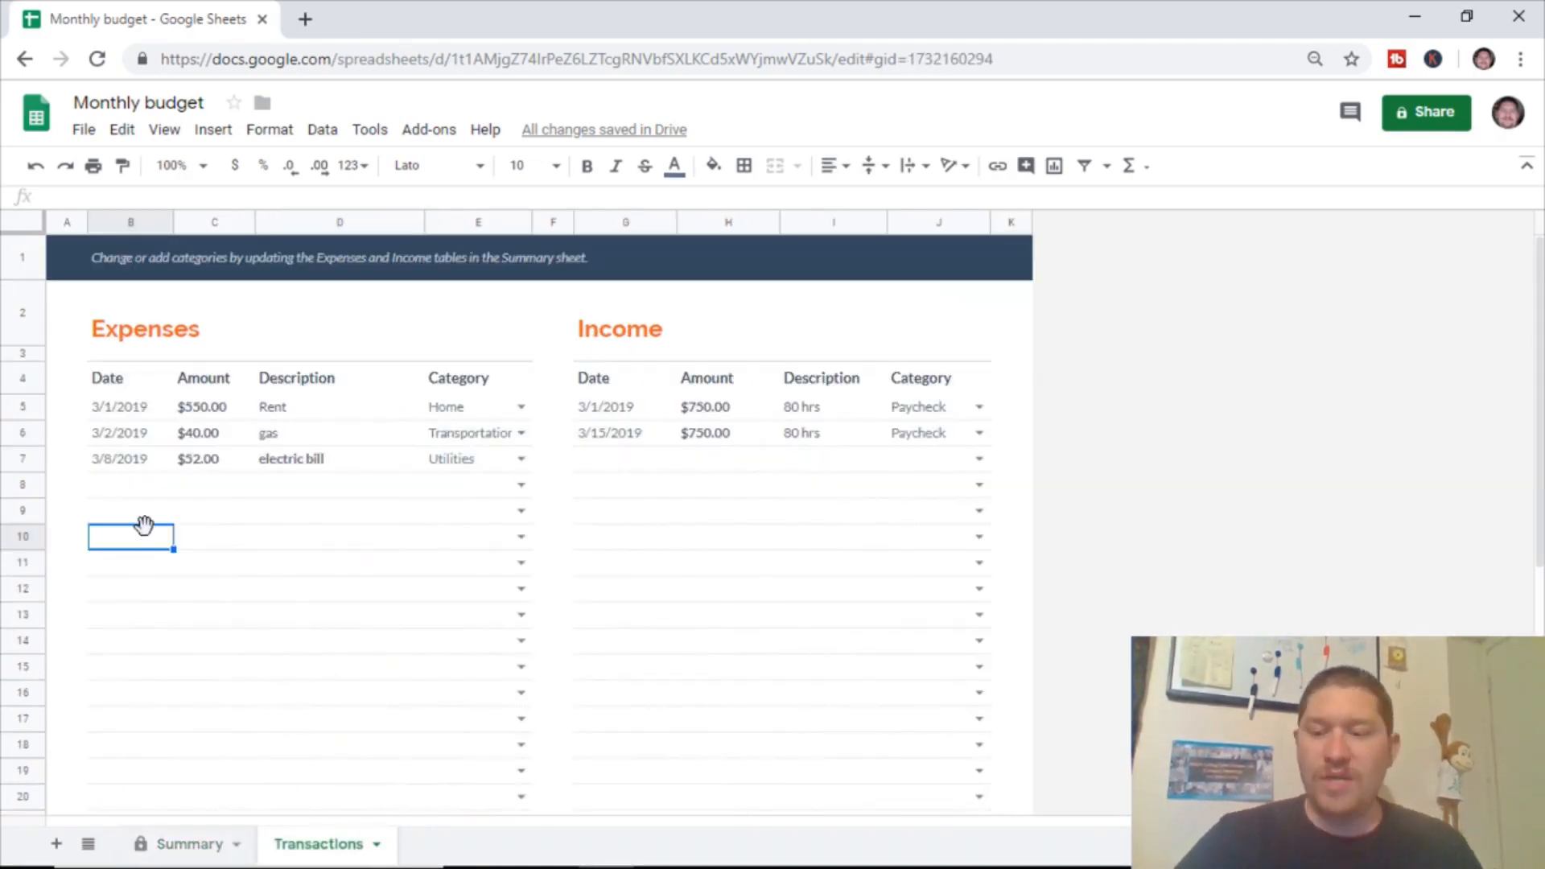
text(3./)
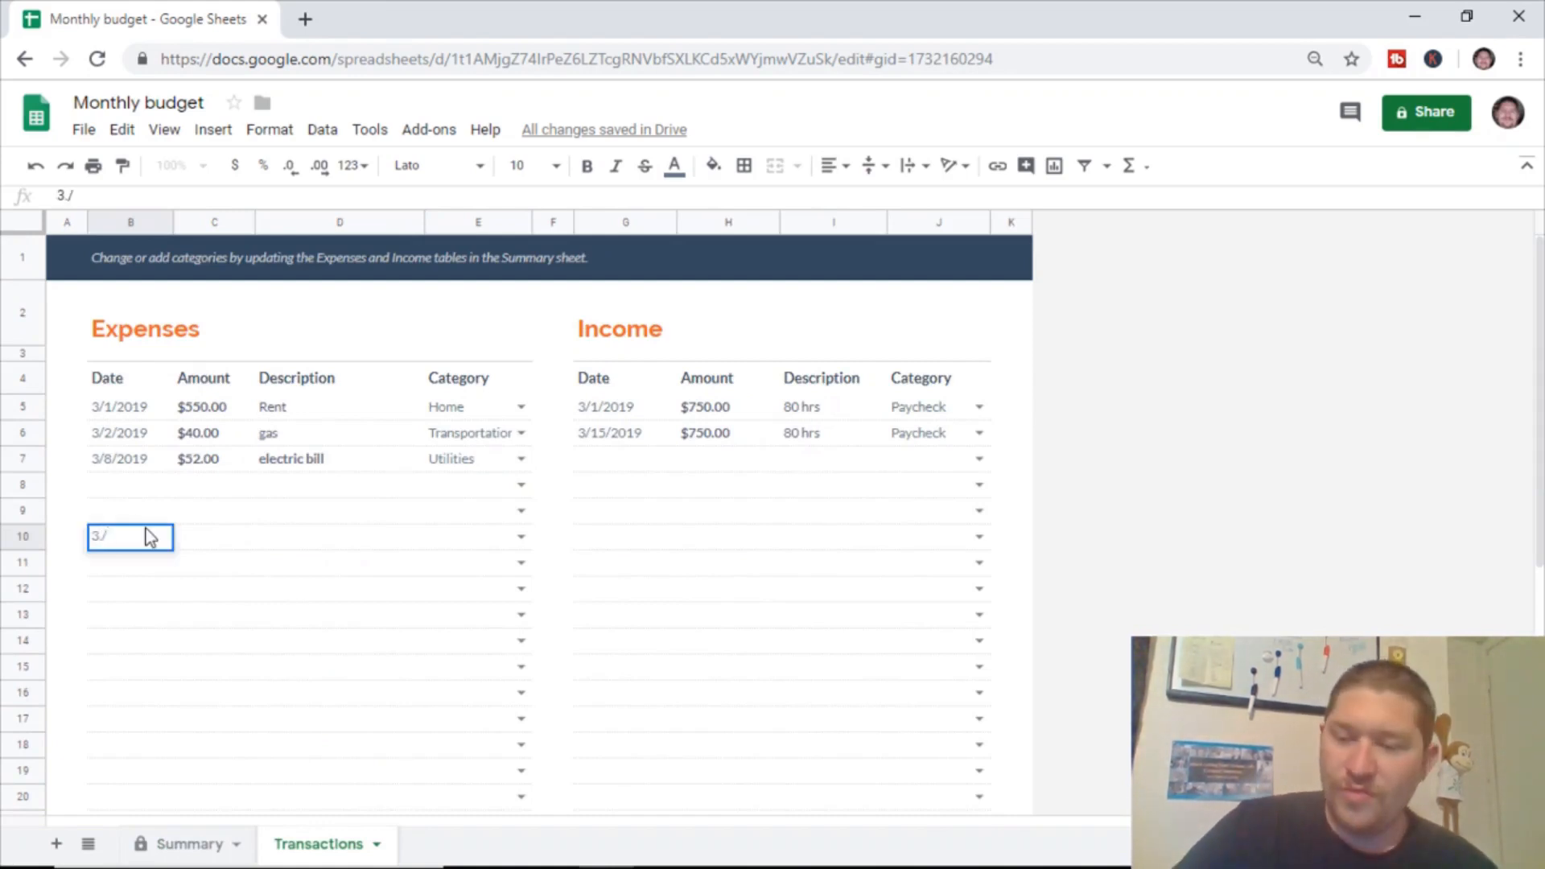
text(31/2019)
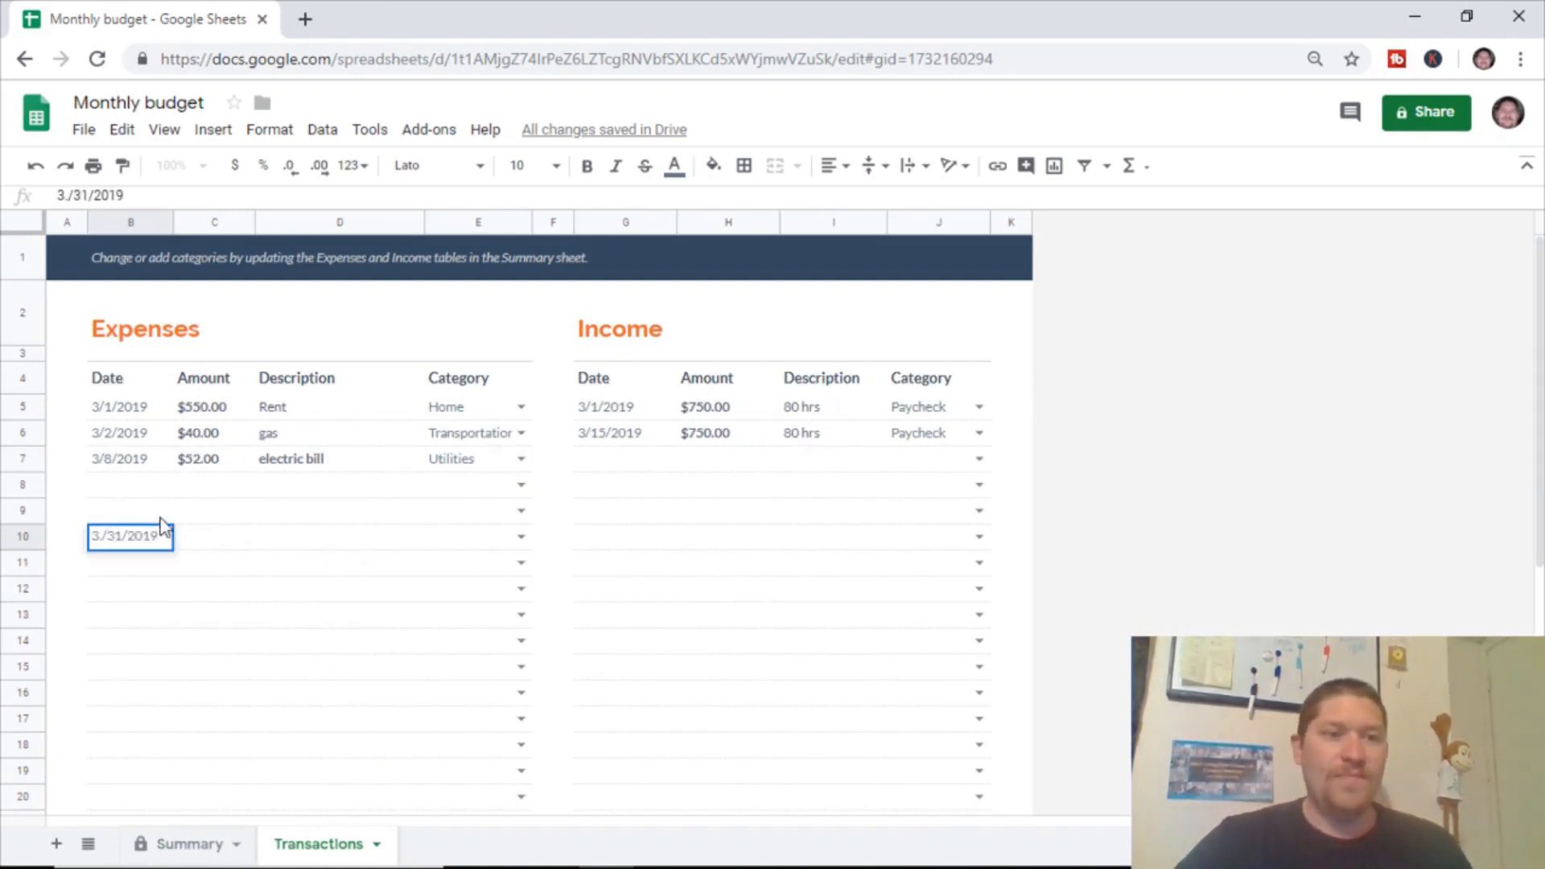
click(208, 486)
click(220, 536)
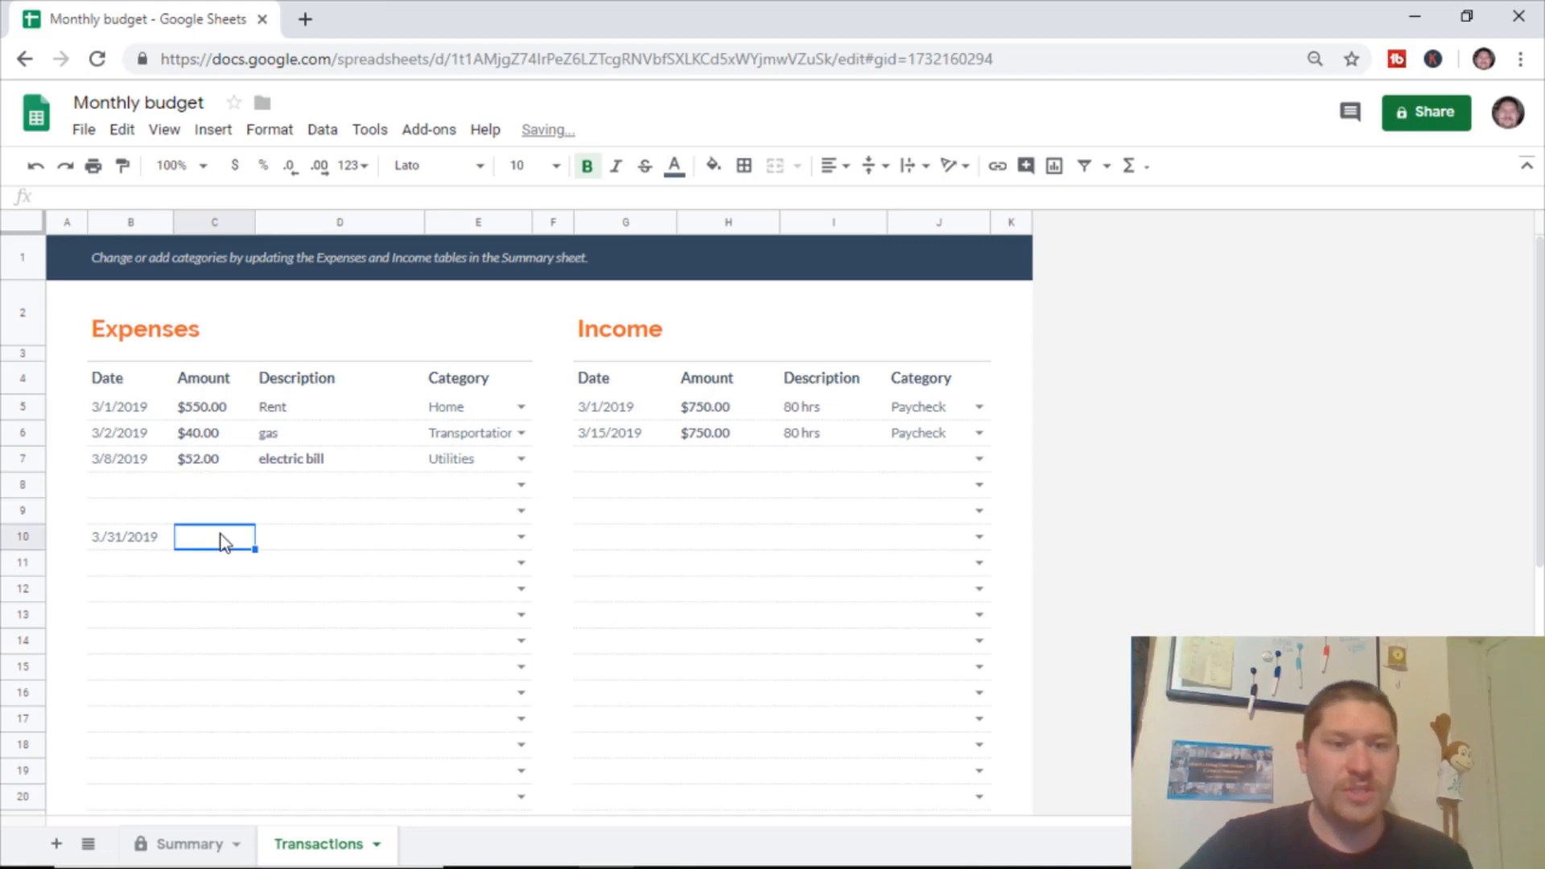
key(Left)
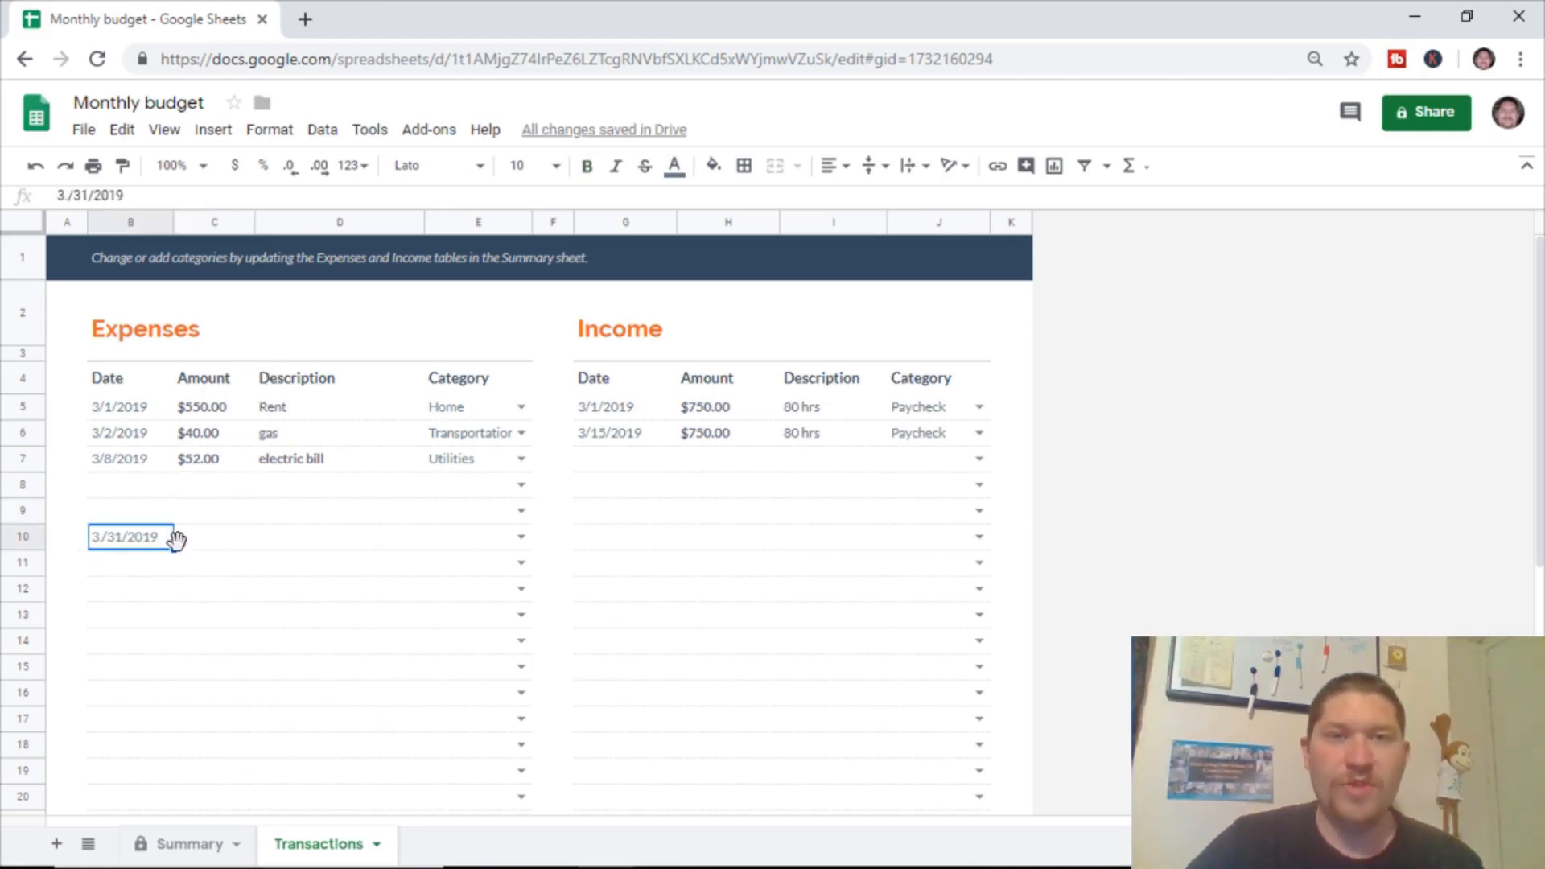
key(Delete)
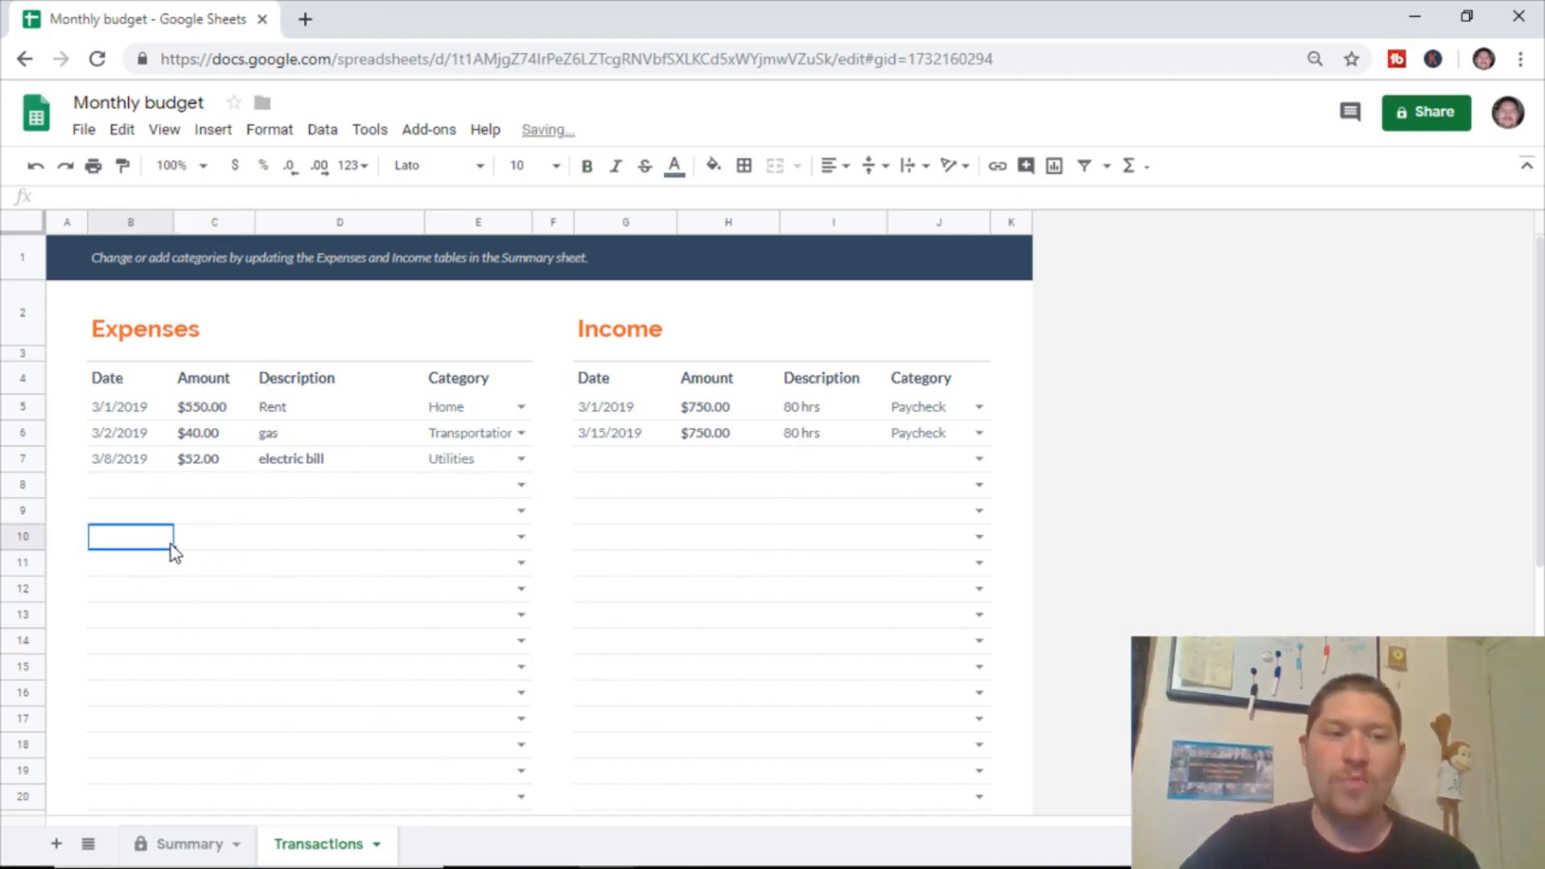
Return to the Summary sheet and look over the balances and category tables
click(219, 845)
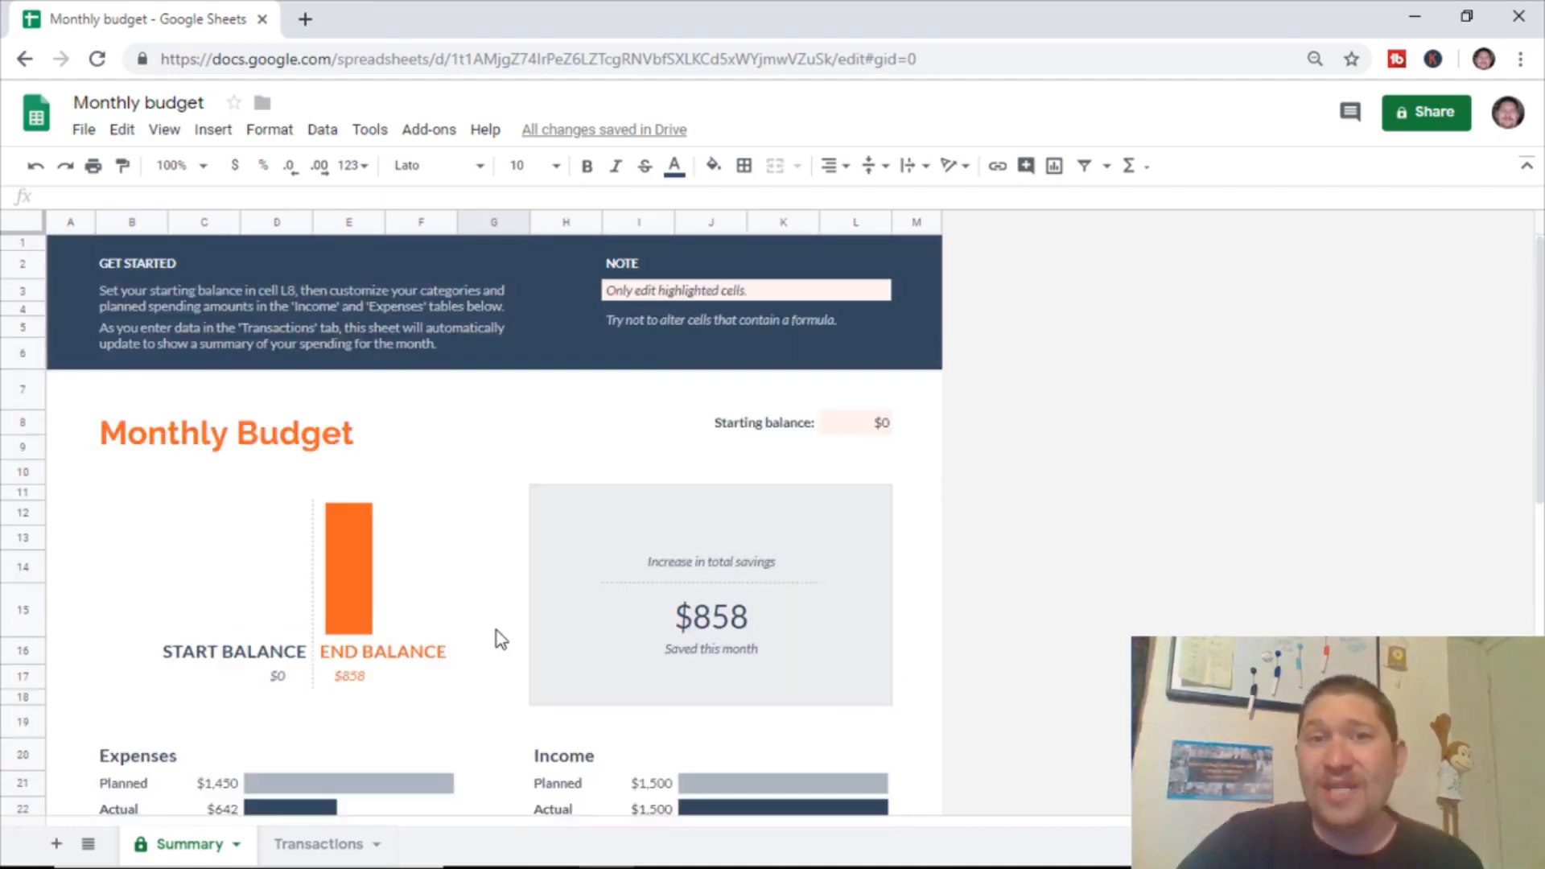
scroll(496, 630, down, 4)
scroll(496, 630, up, 3)
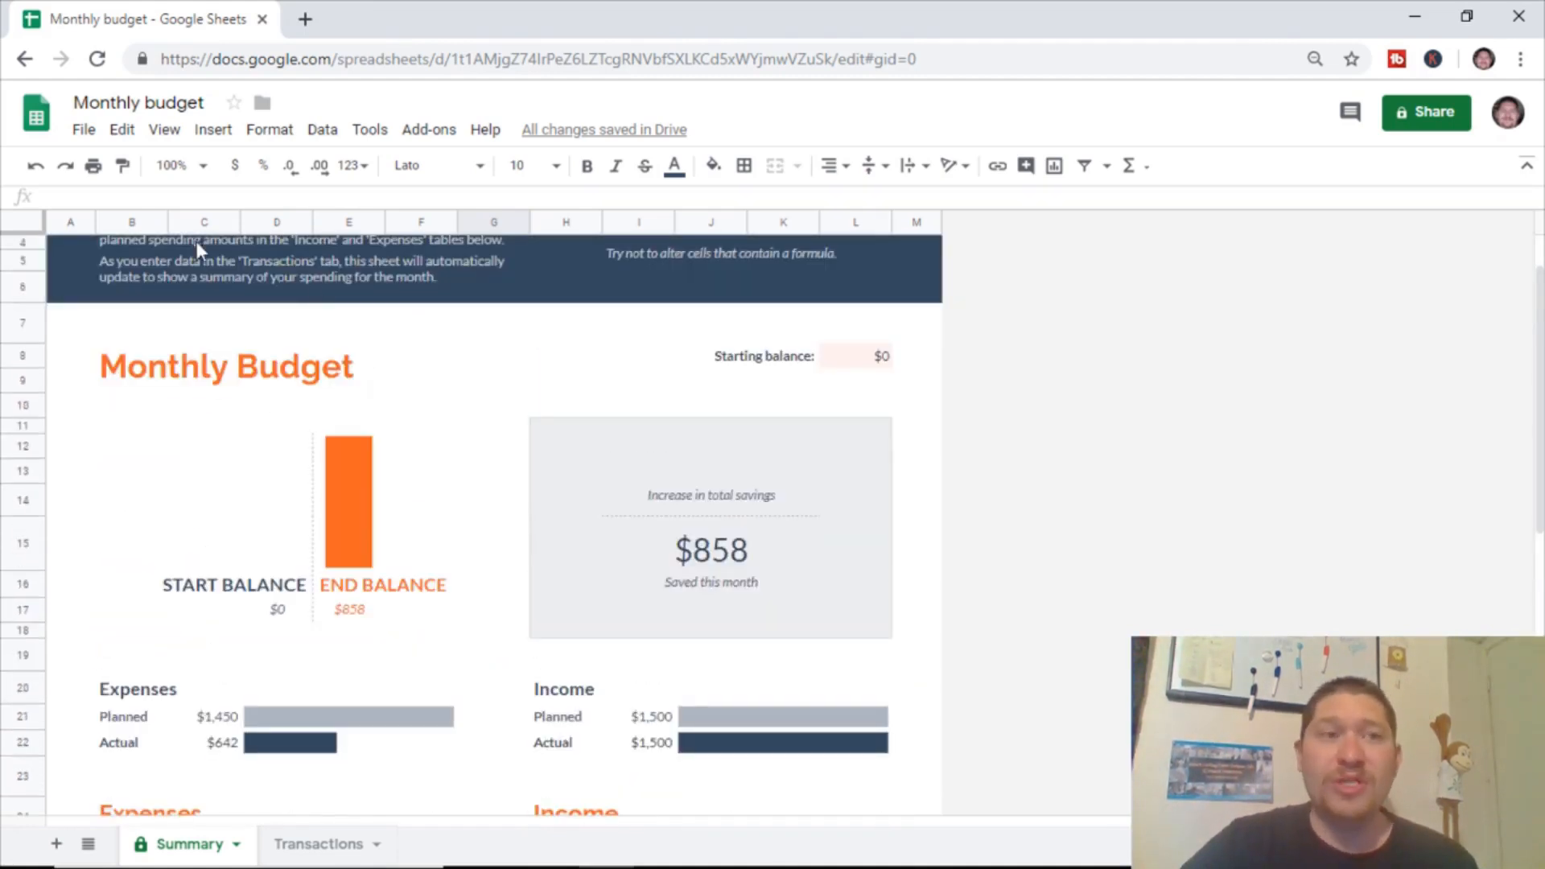
Retitle the spreadsheet file with the budget owner's first name followed by "budget for march"
click(171, 105)
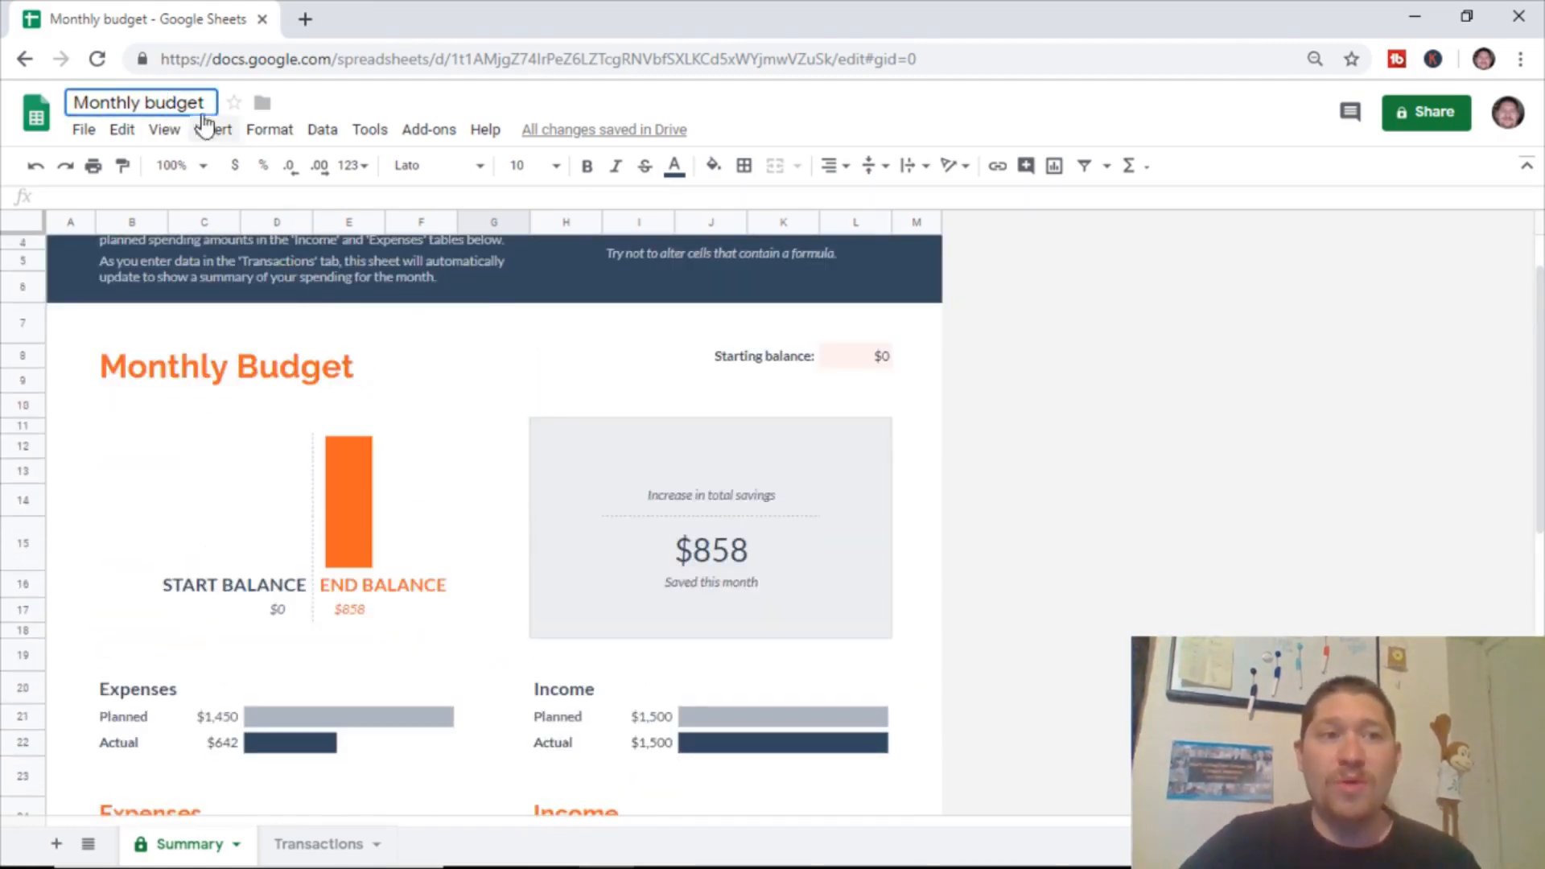
drag(207, 104, 4, 109)
key(BackSpace)
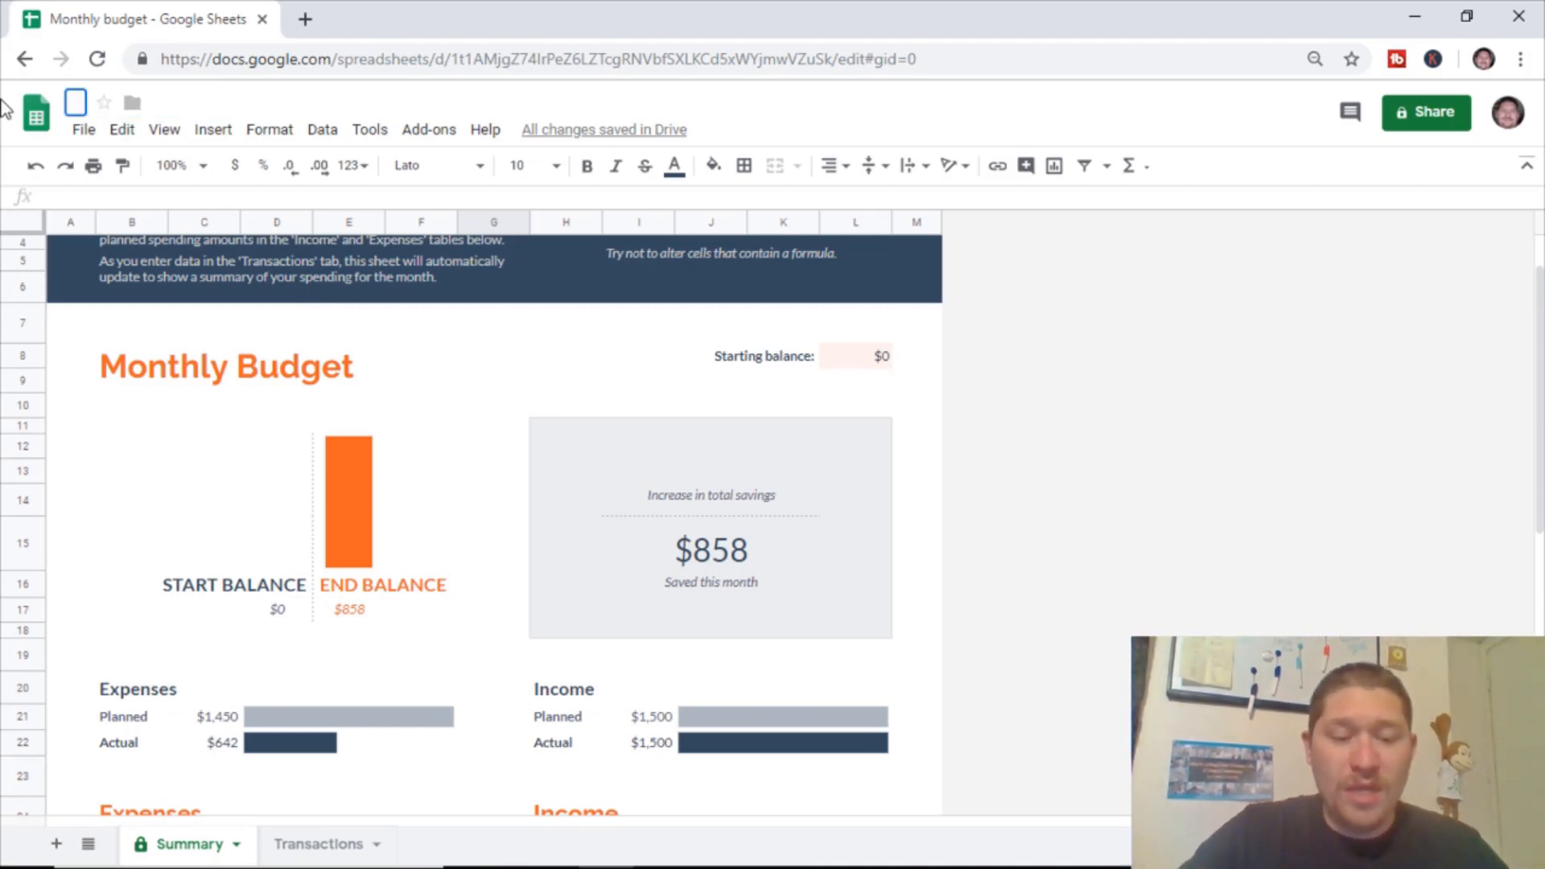
text(marys )
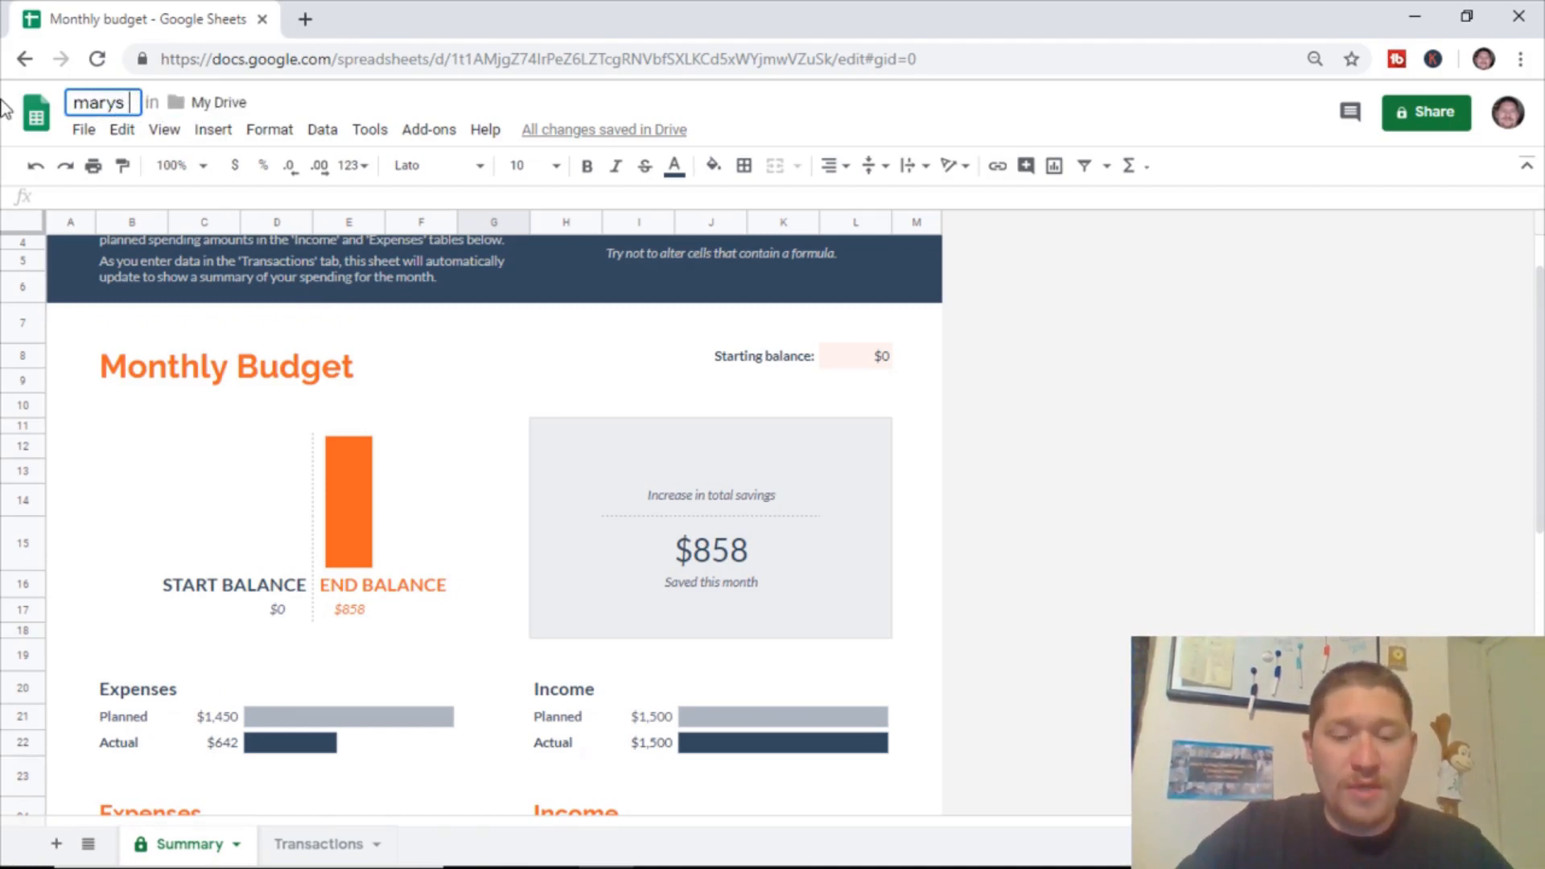
text(bud)
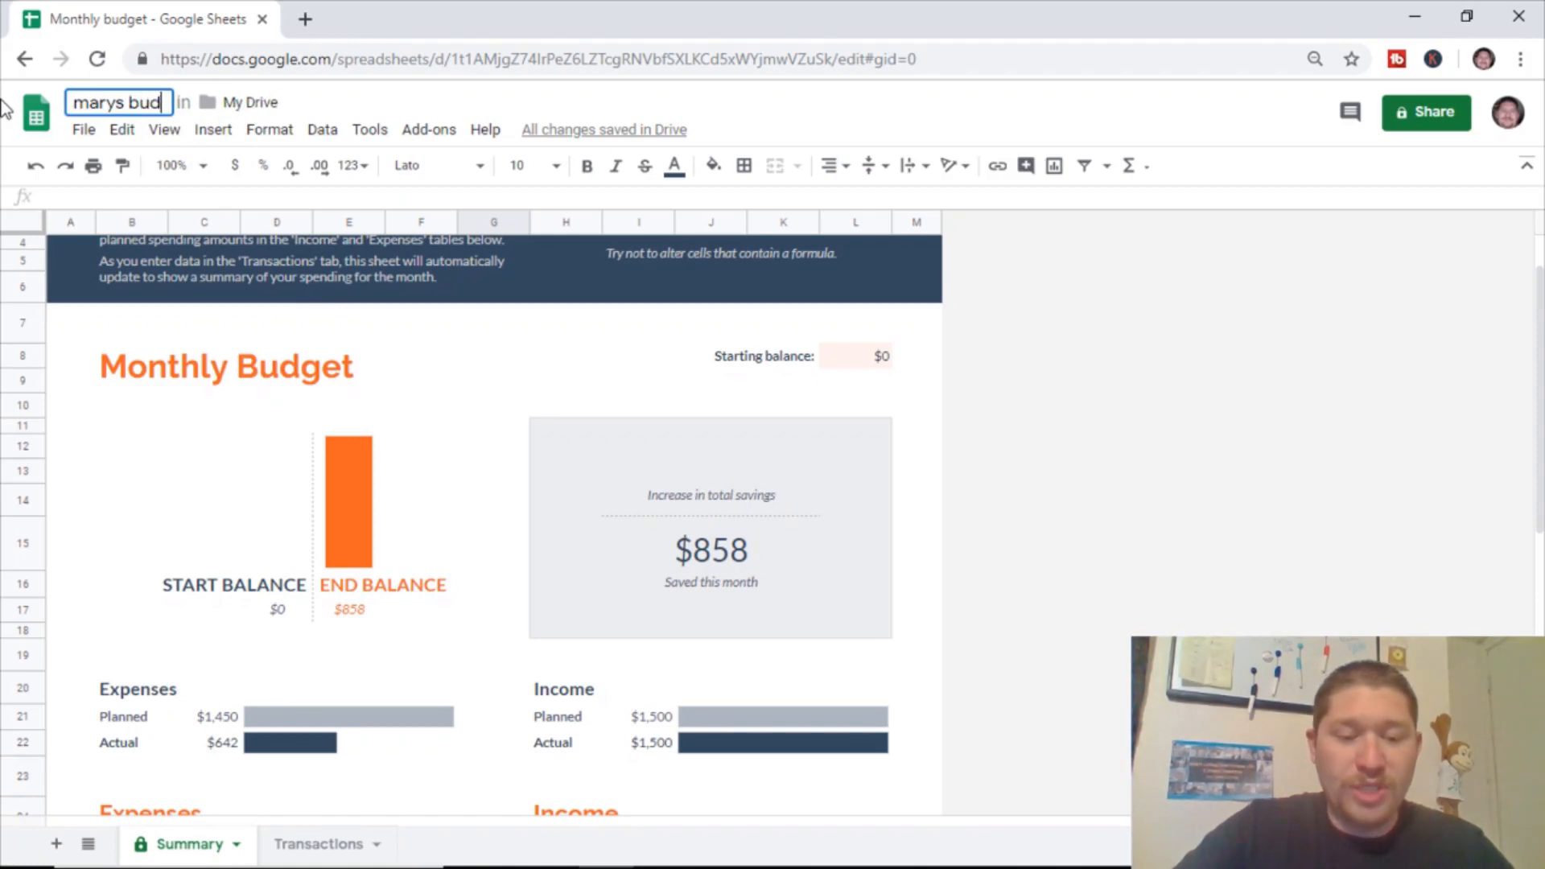
text(get for march)
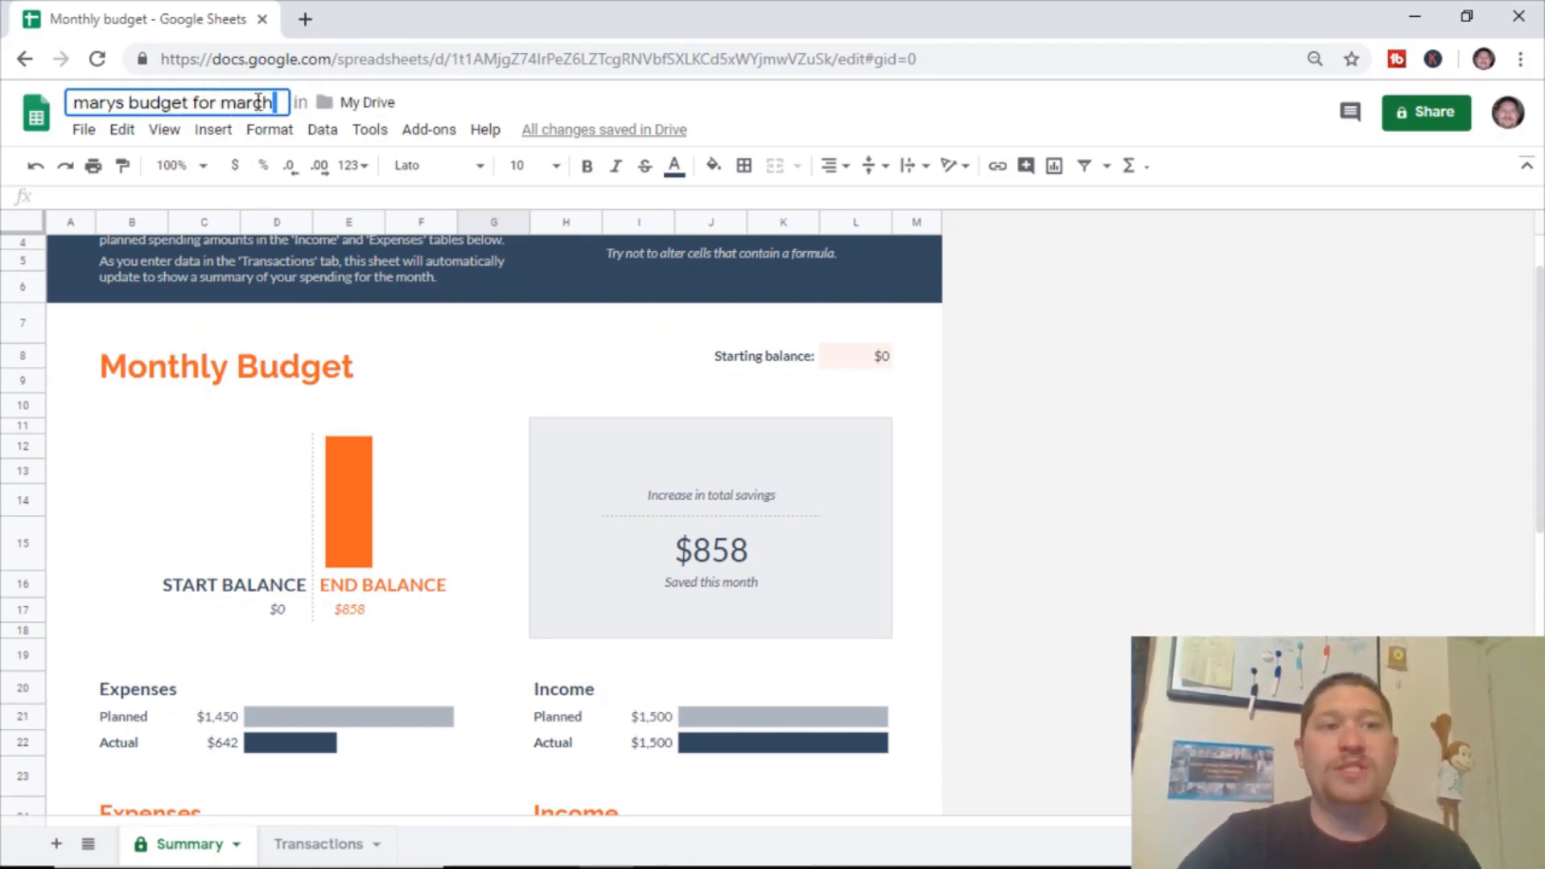
Rename the spreadsheet file as "March 2019 budget"
drag(278, 102, 70, 102)
text(March )
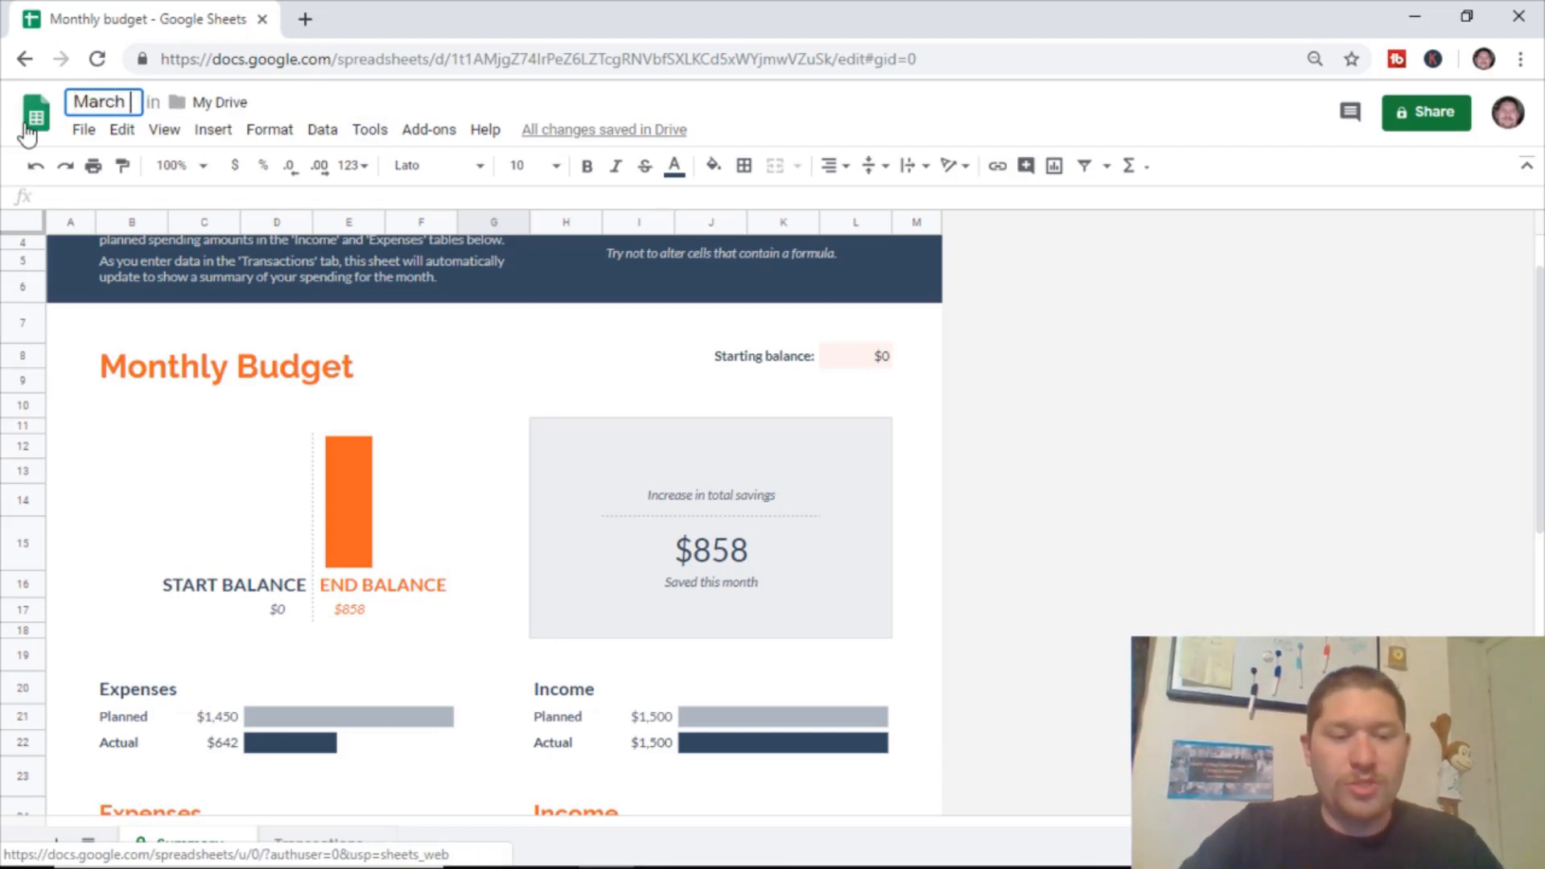
text(2019 budget)
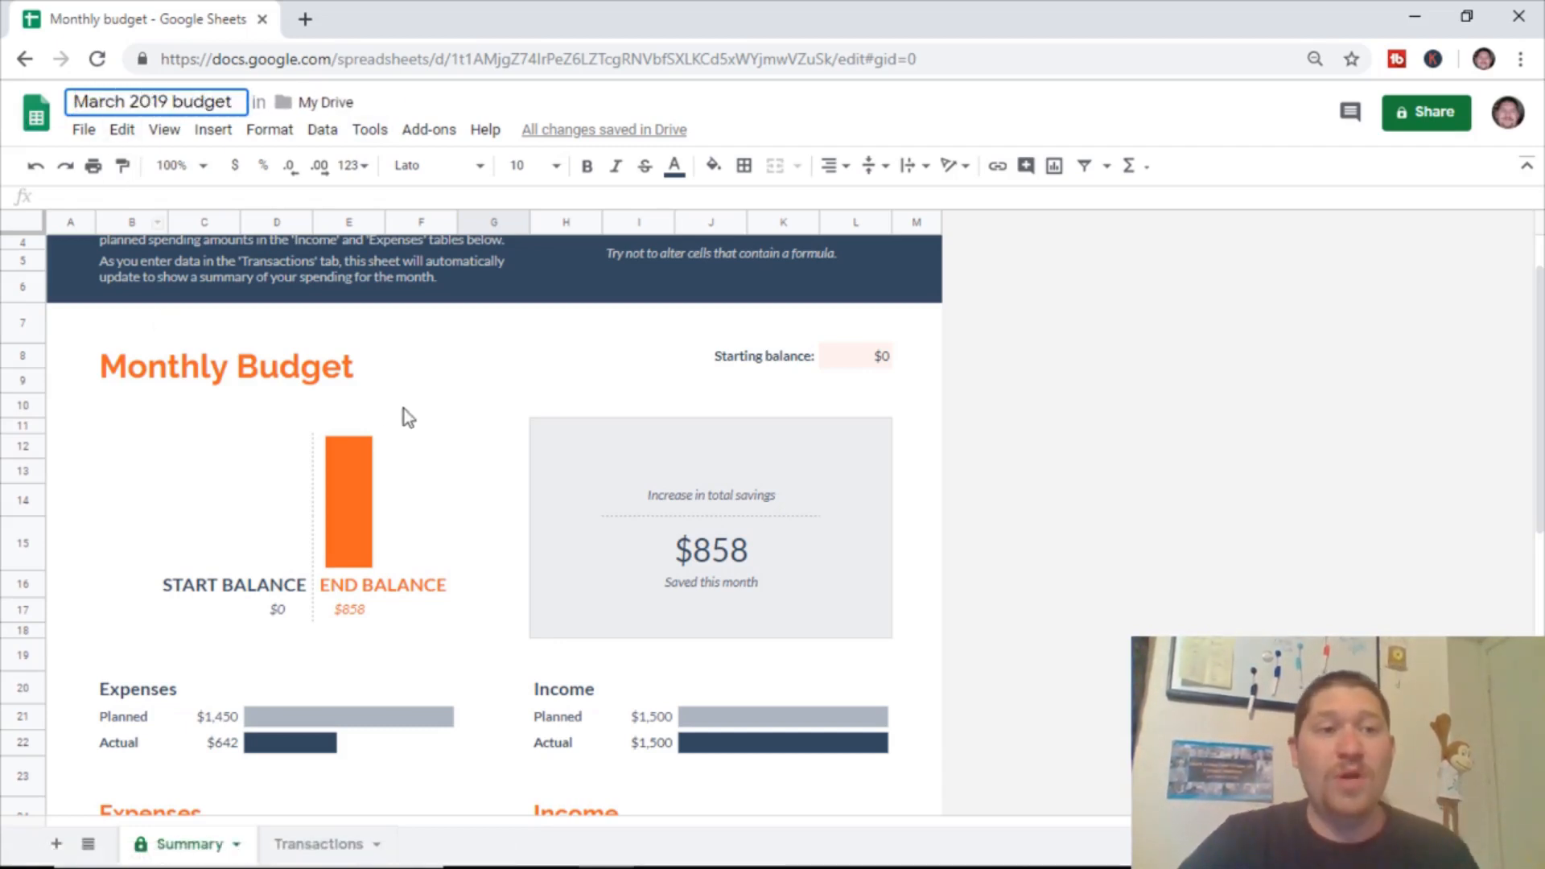
click(419, 355)
Replace the "Monthly Budget" heading on the Summary sheet with the budget owner's first name in possessive form followed by "budgets"
click(314, 342)
drag(171, 197, 41, 201)
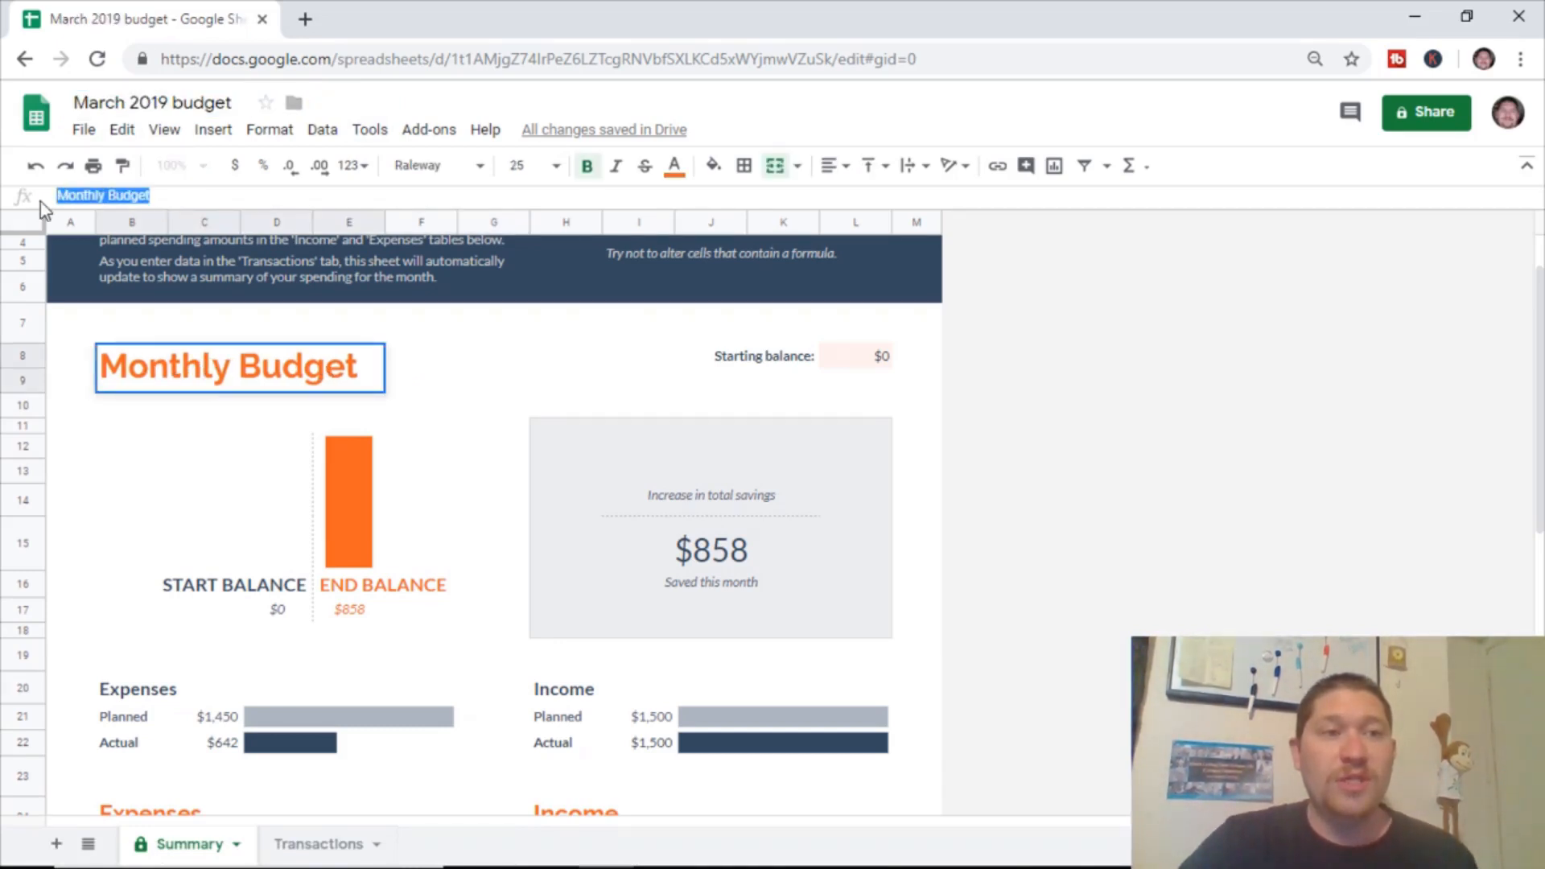
text(mary)
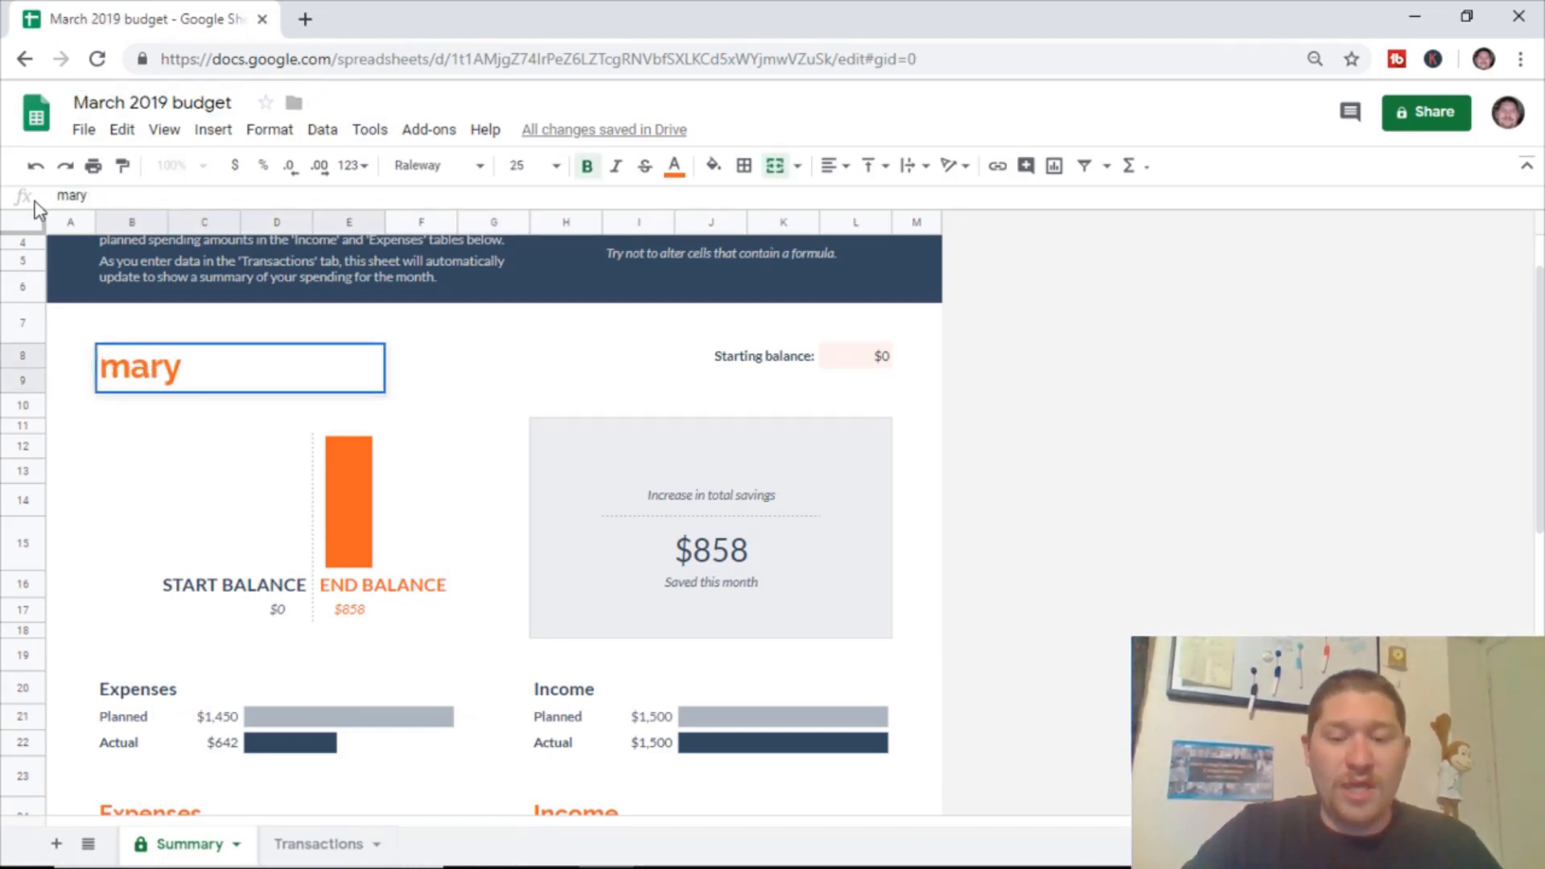
text('s budget)
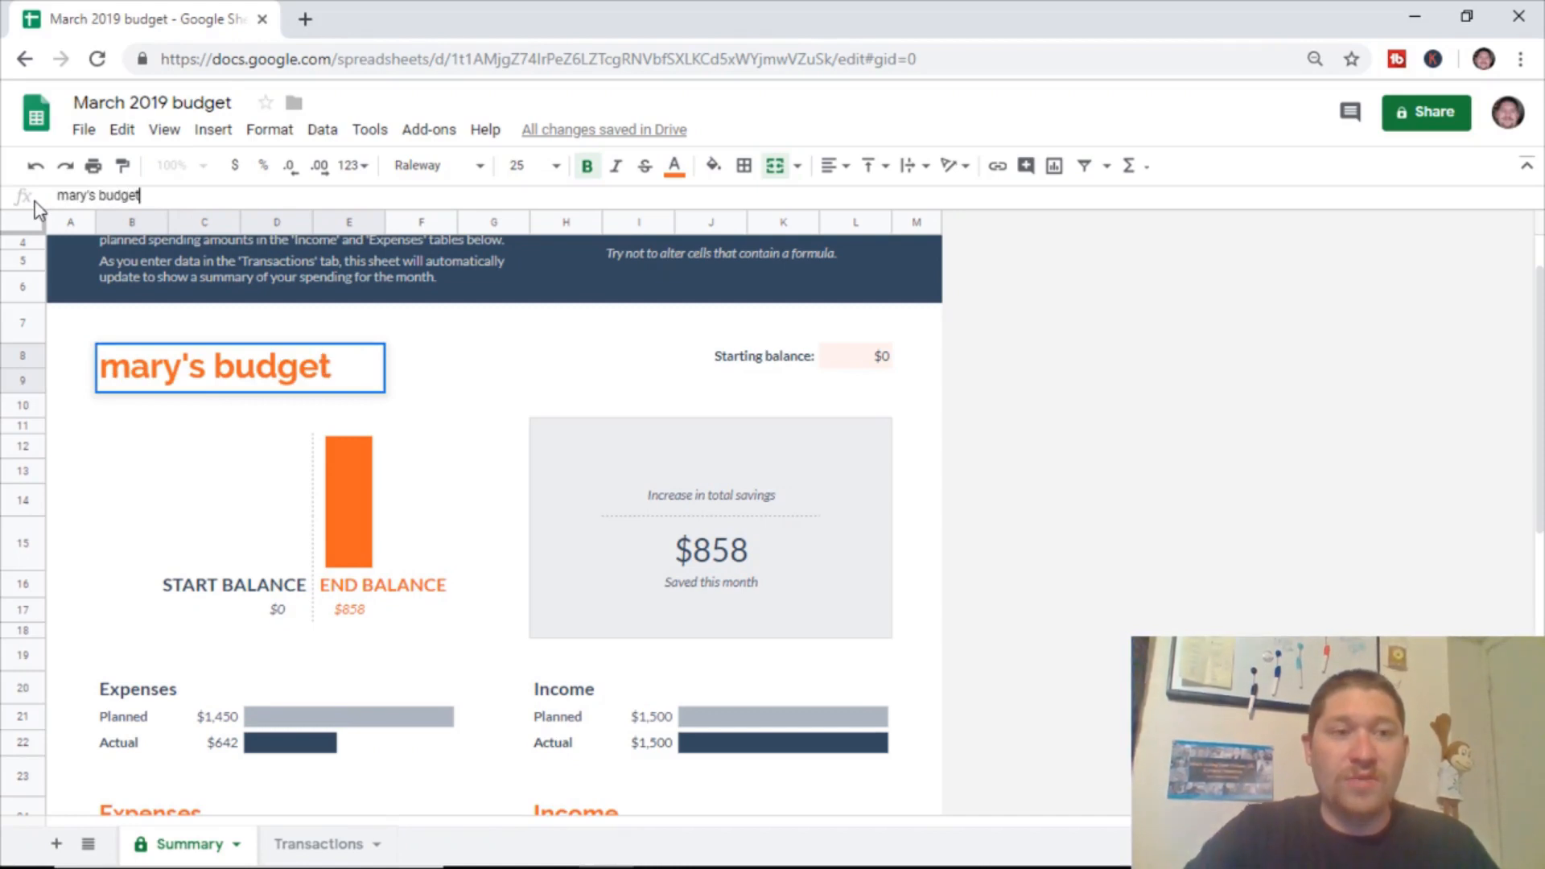
text(s)
click(914, 543)
Set the starting balance to 100 and review its effect on the balance chart and savings figures
click(886, 356)
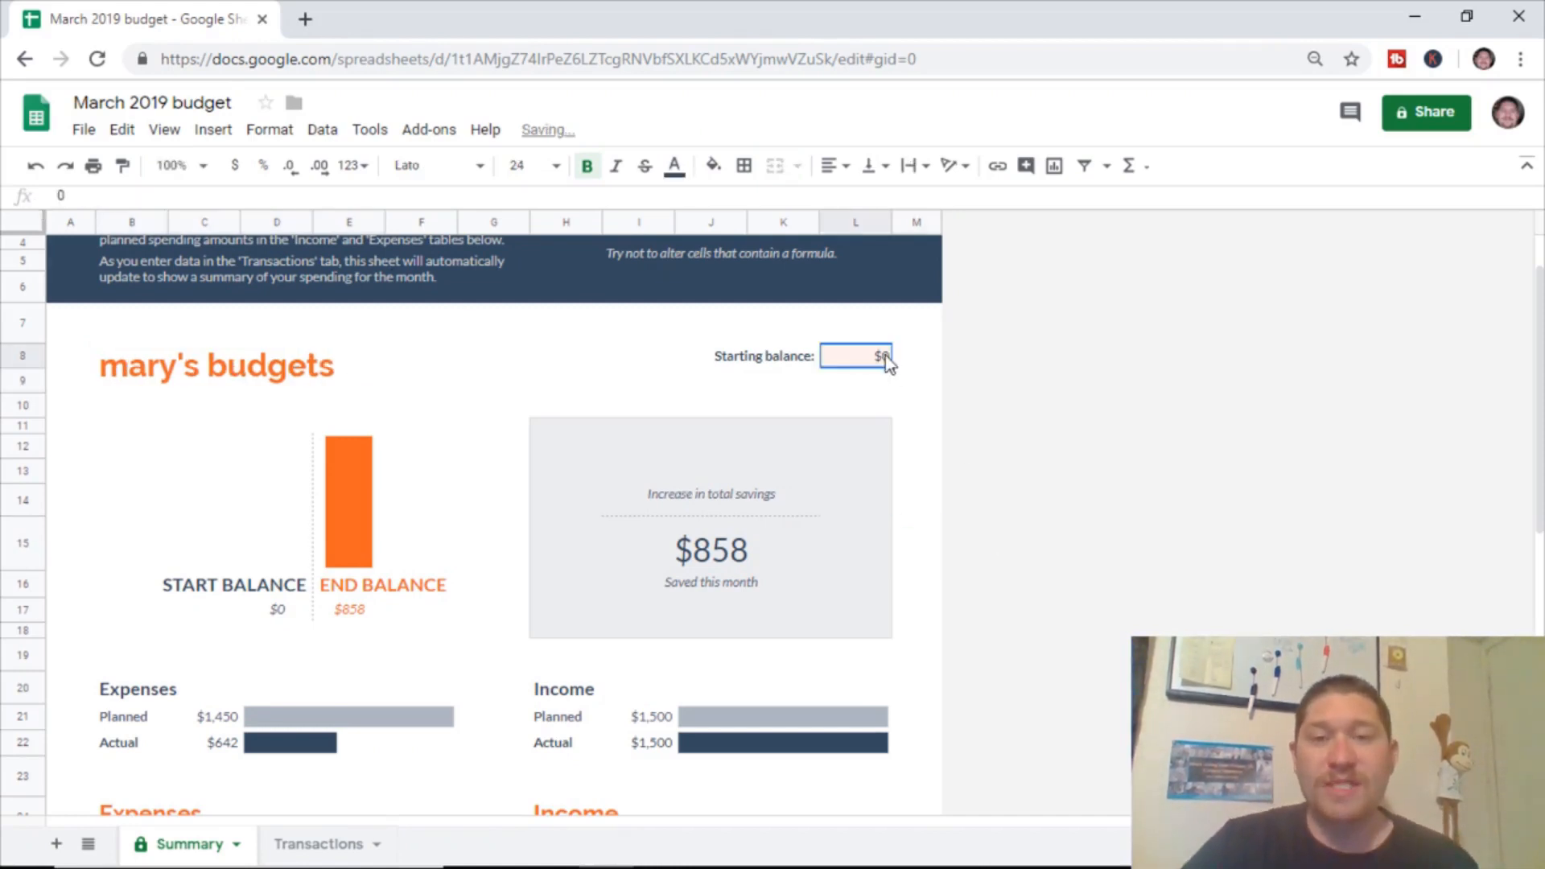
text(1000)
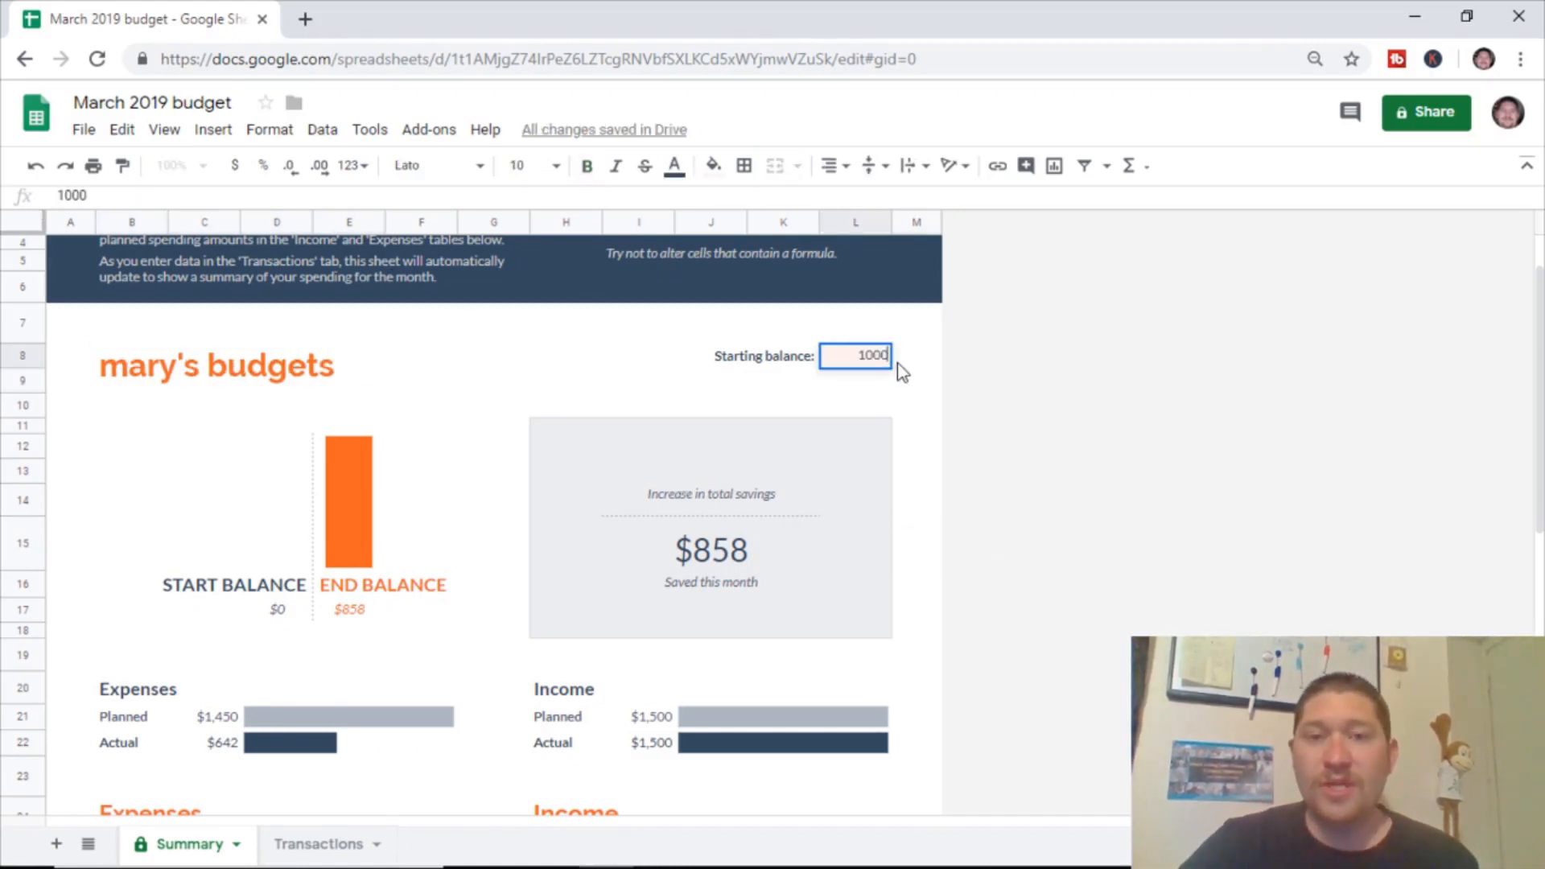
key(BackSpace)
click(916, 405)
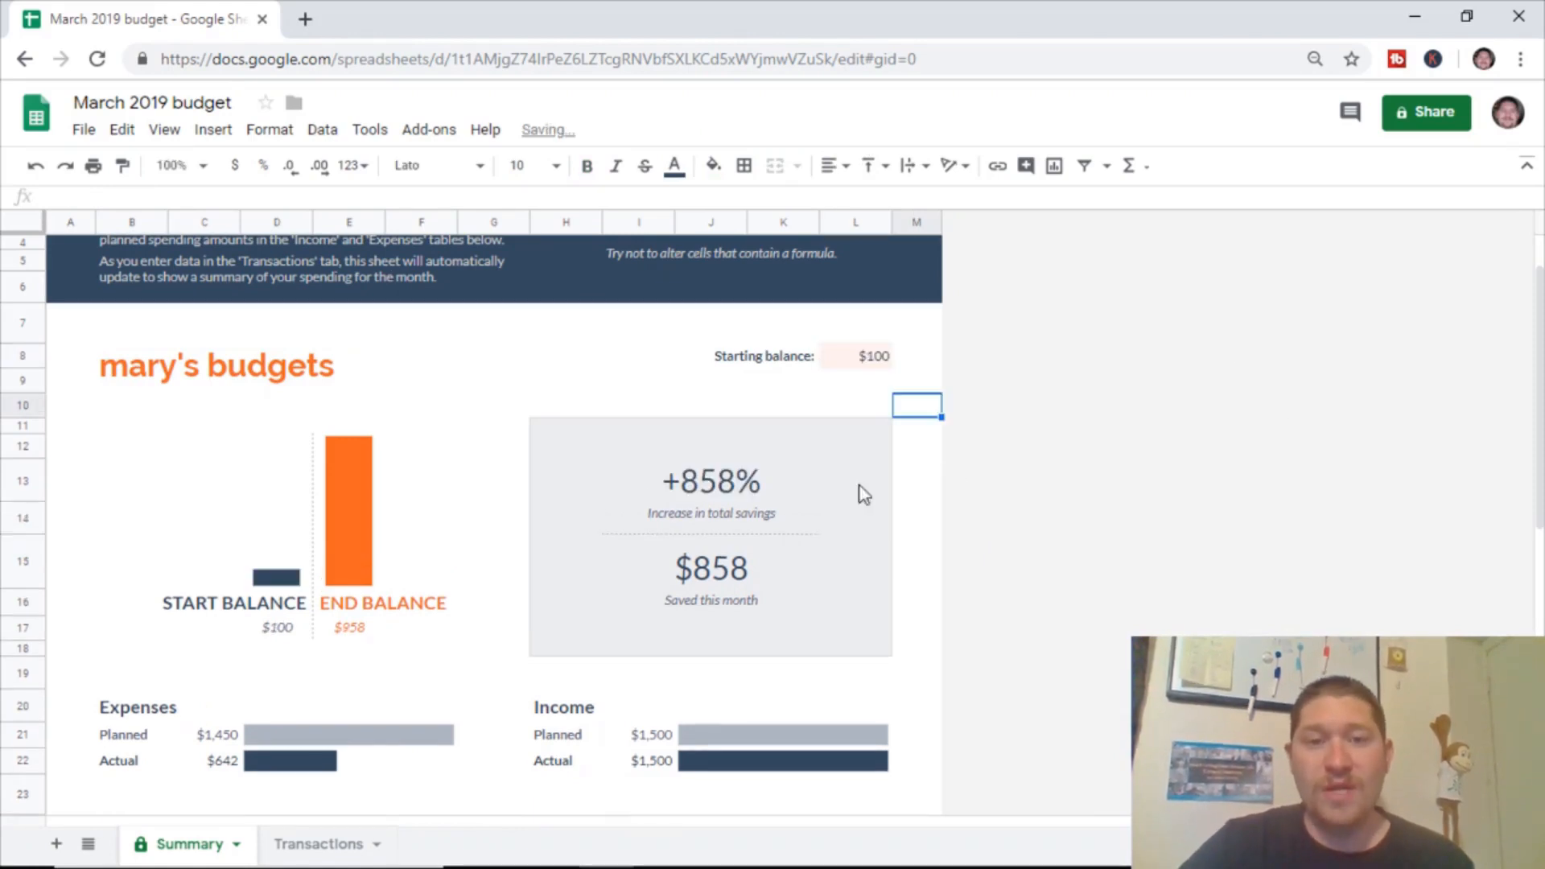
scroll(498, 428, down, 1)
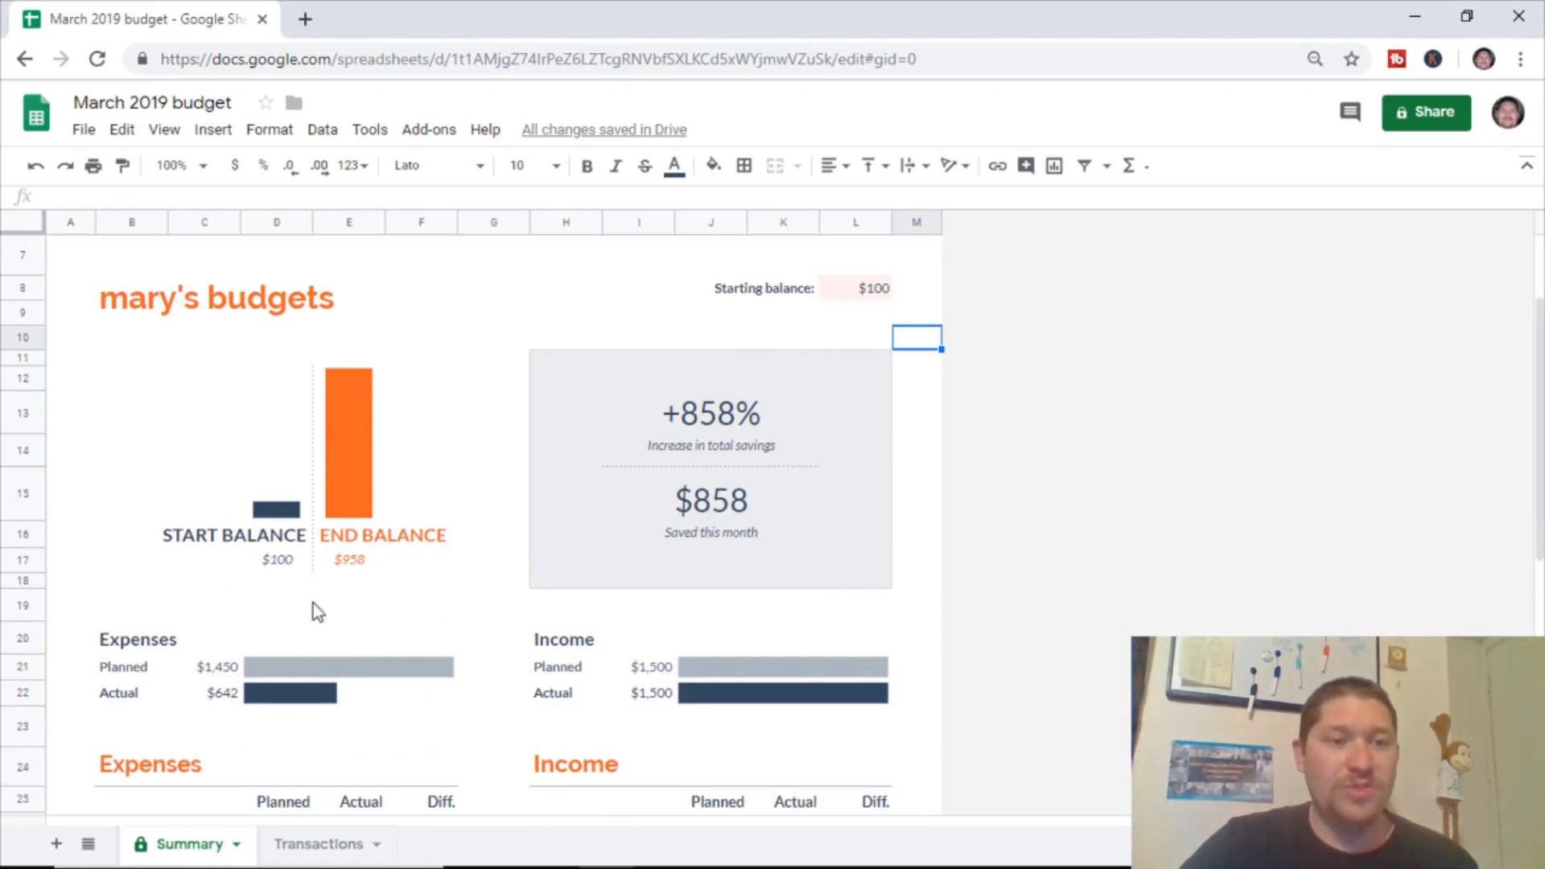
scroll(788, 418, up, 1)
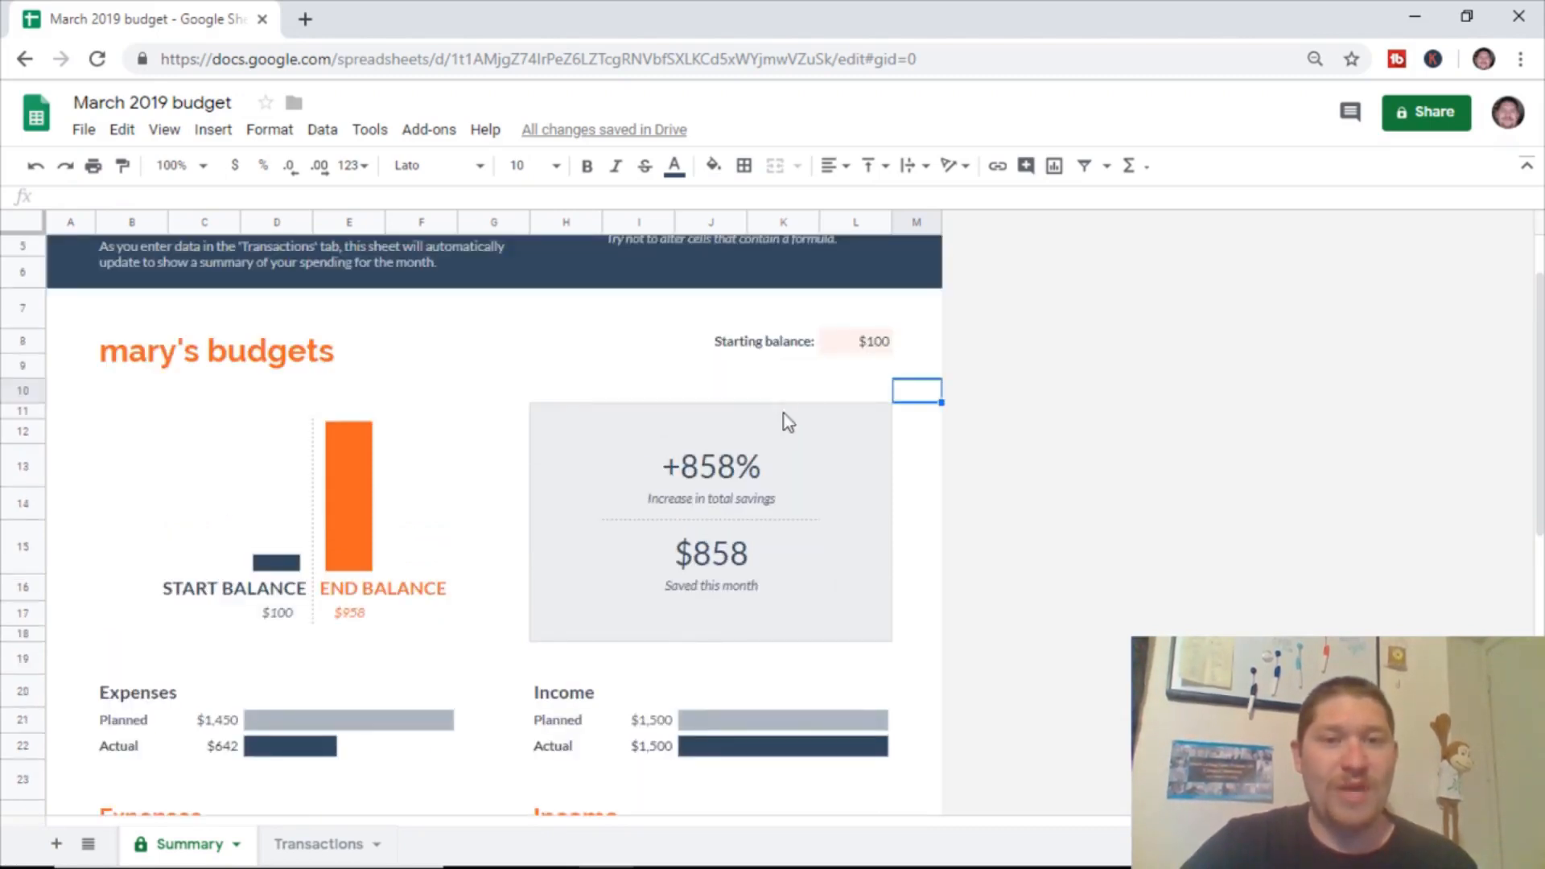
Set the starting balance on the Summary sheet to 1000
click(882, 339)
double_click(882, 340)
text(0)
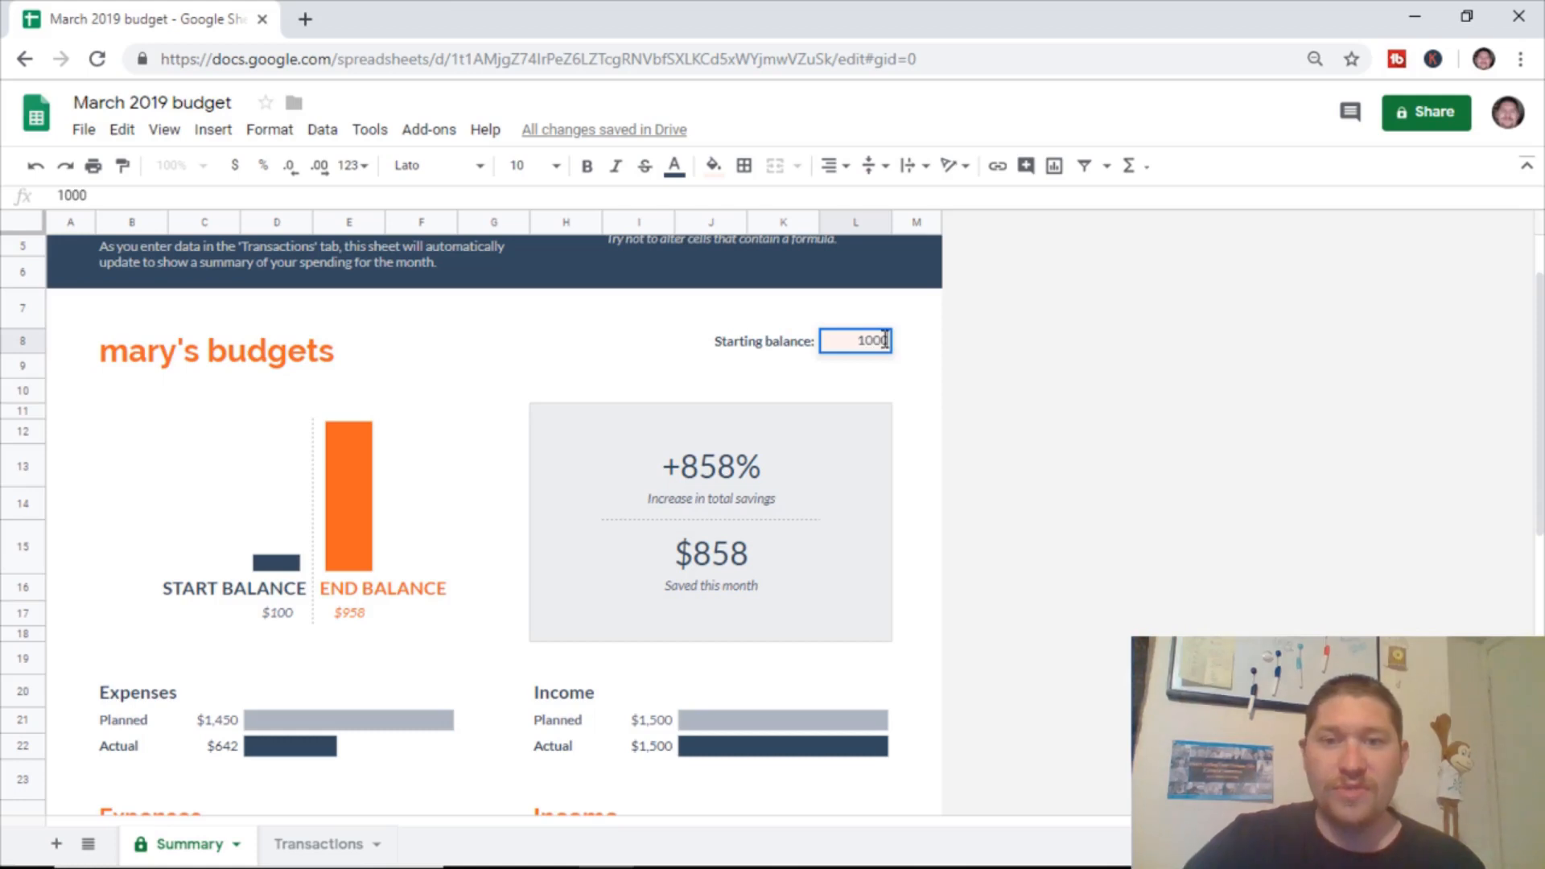
click(916, 465)
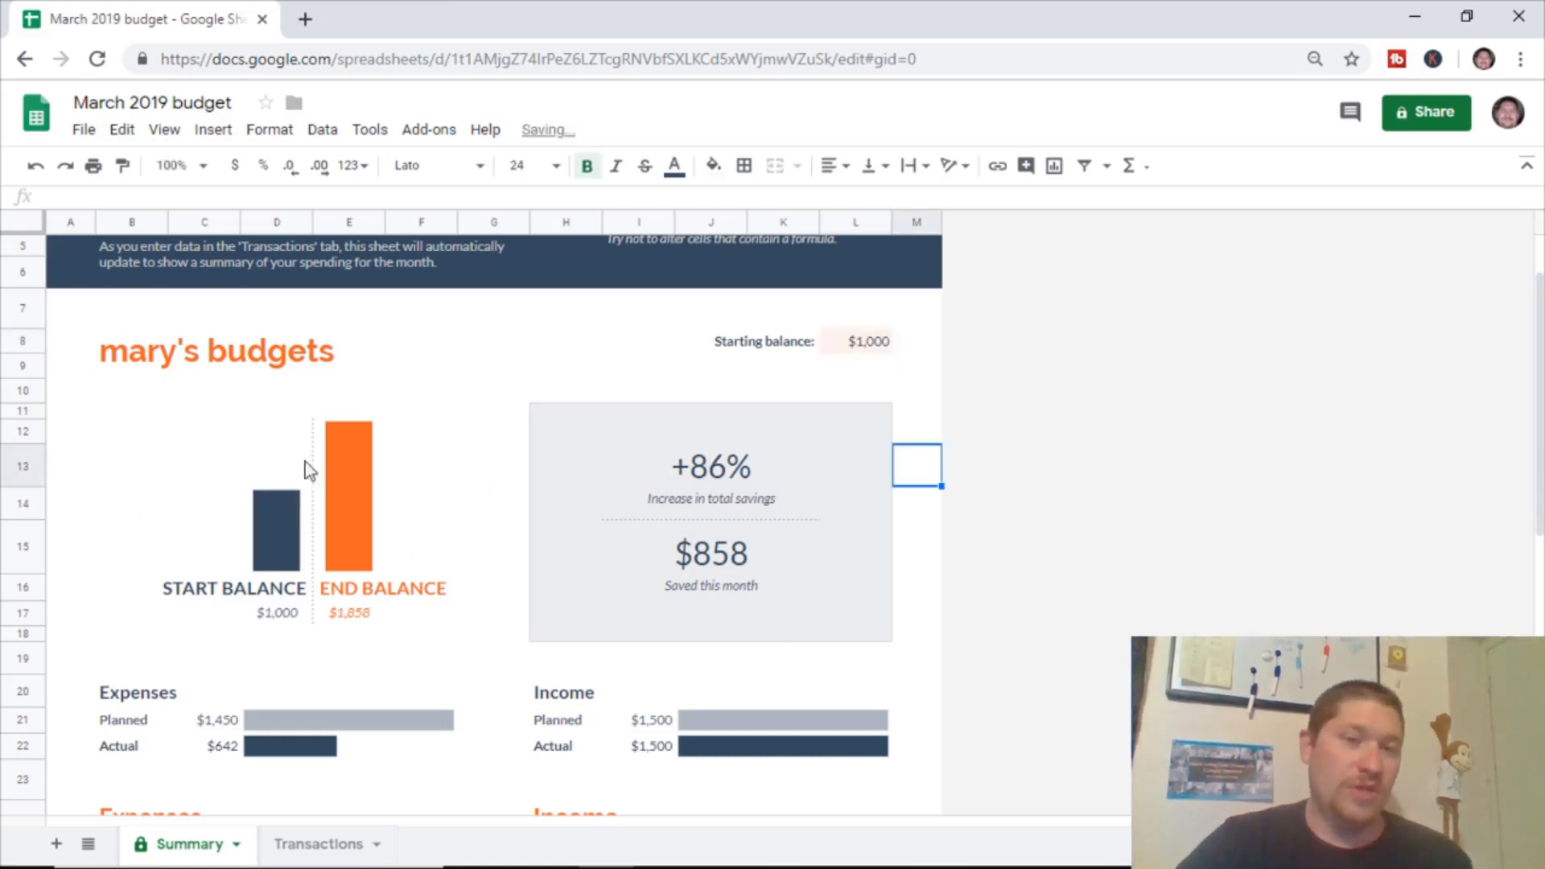
Review the Summary category tables and the category choices offered for the first income entry on the Transactions sheet
scroll(483, 404, down, 4)
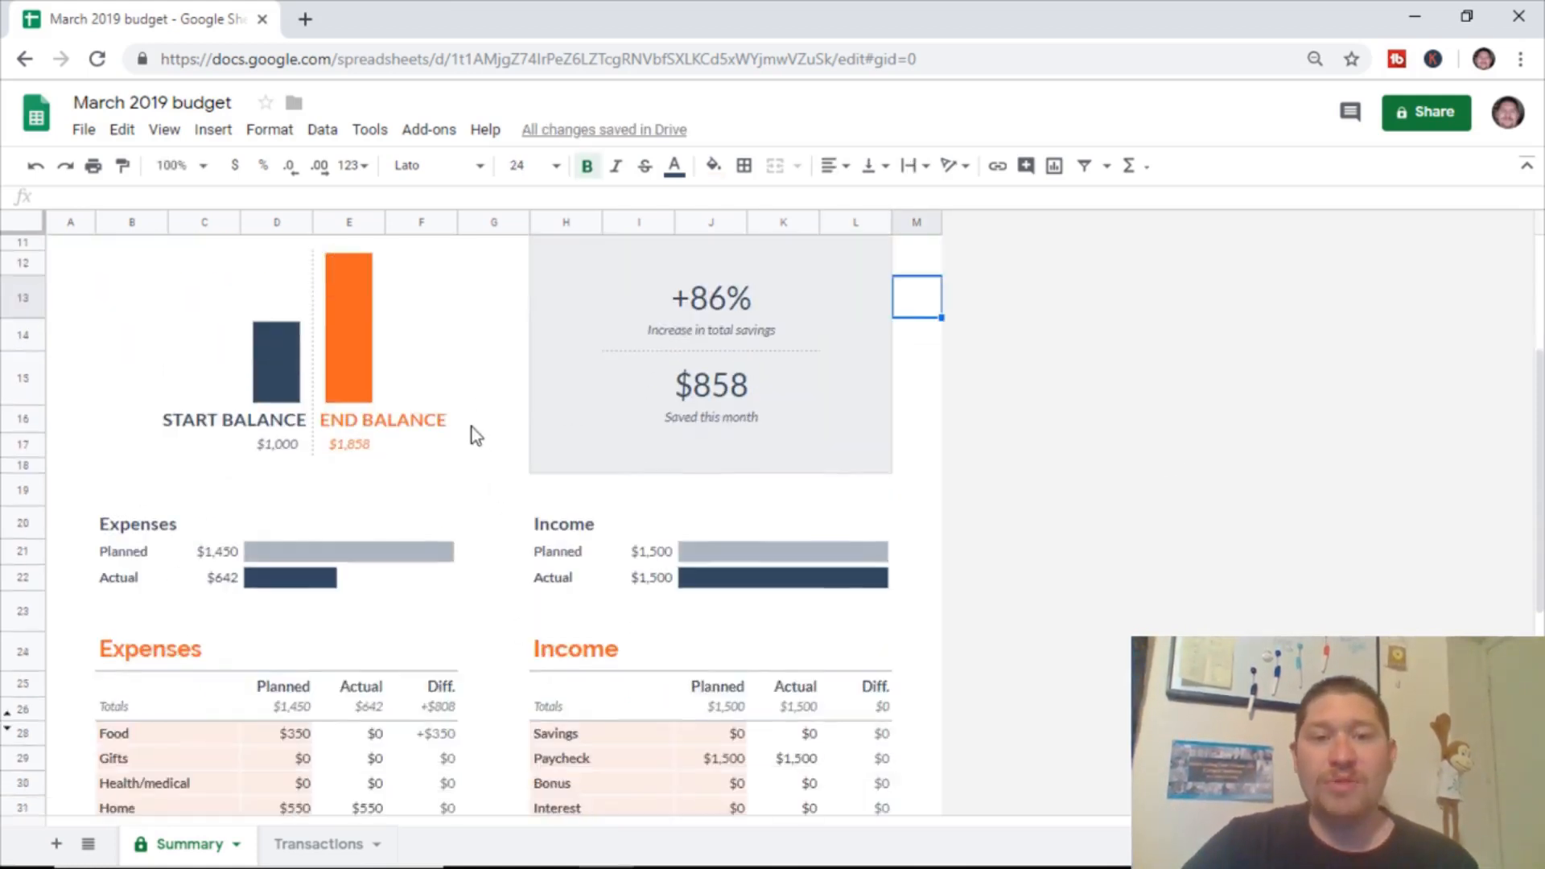
scroll(465, 461, down, 2)
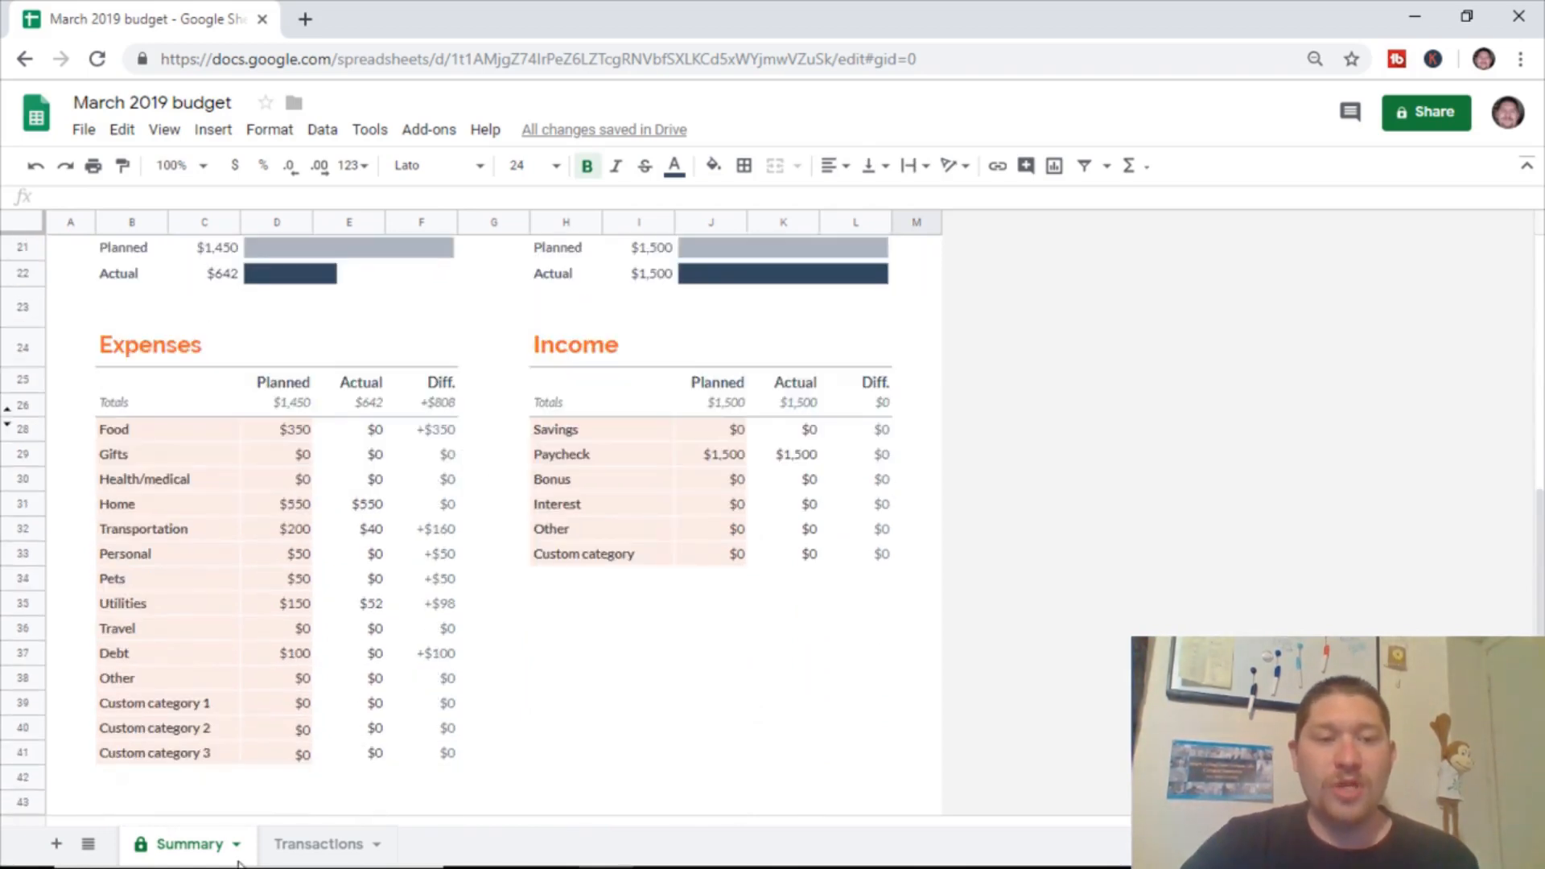
click(301, 851)
click(979, 407)
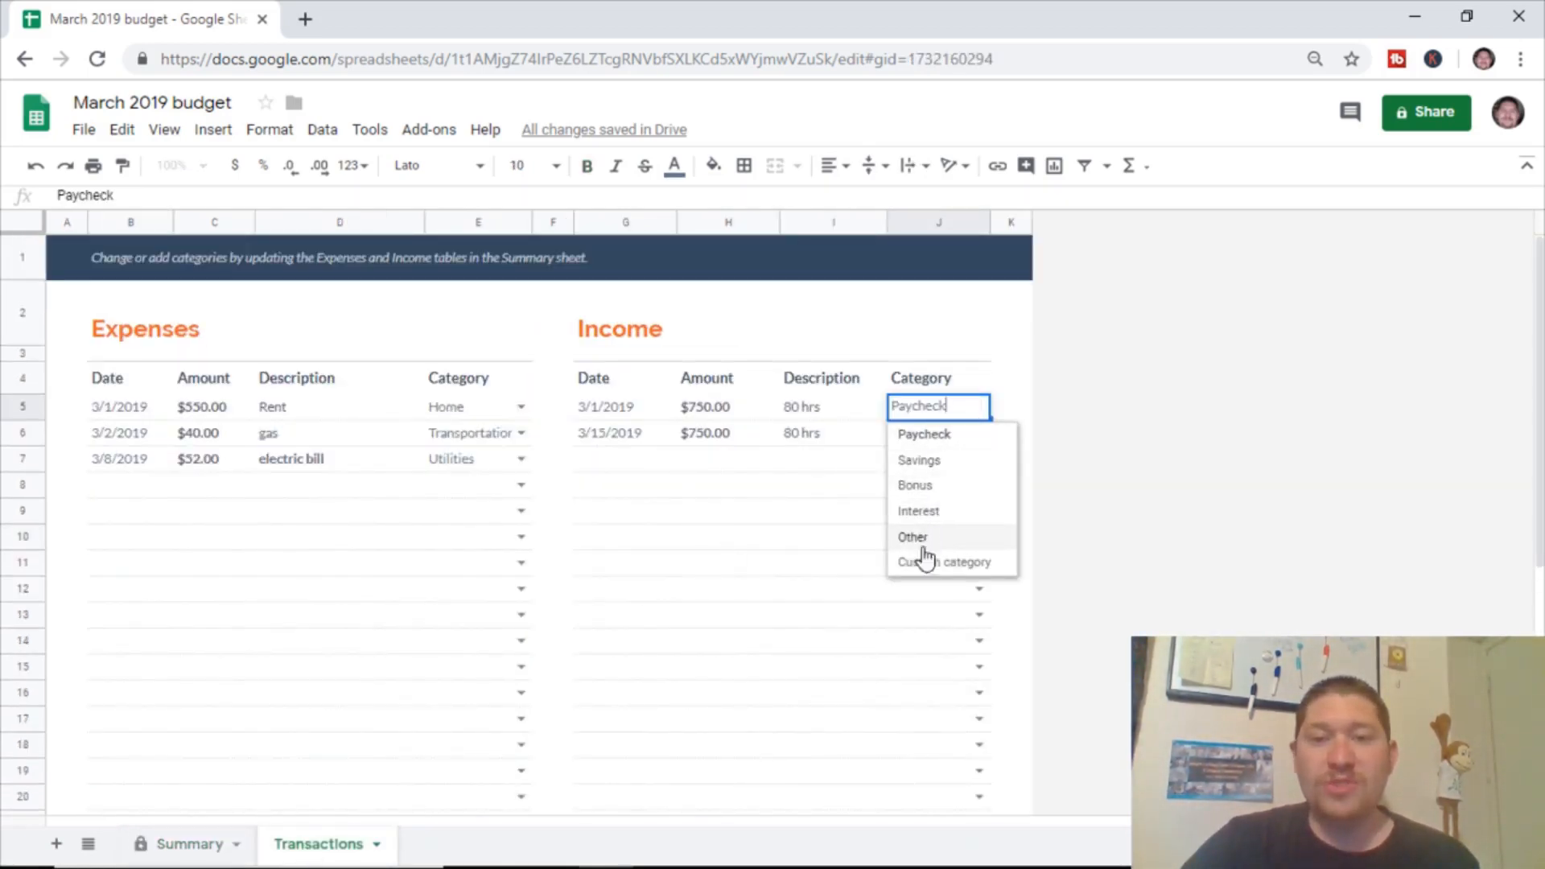
click(621, 471)
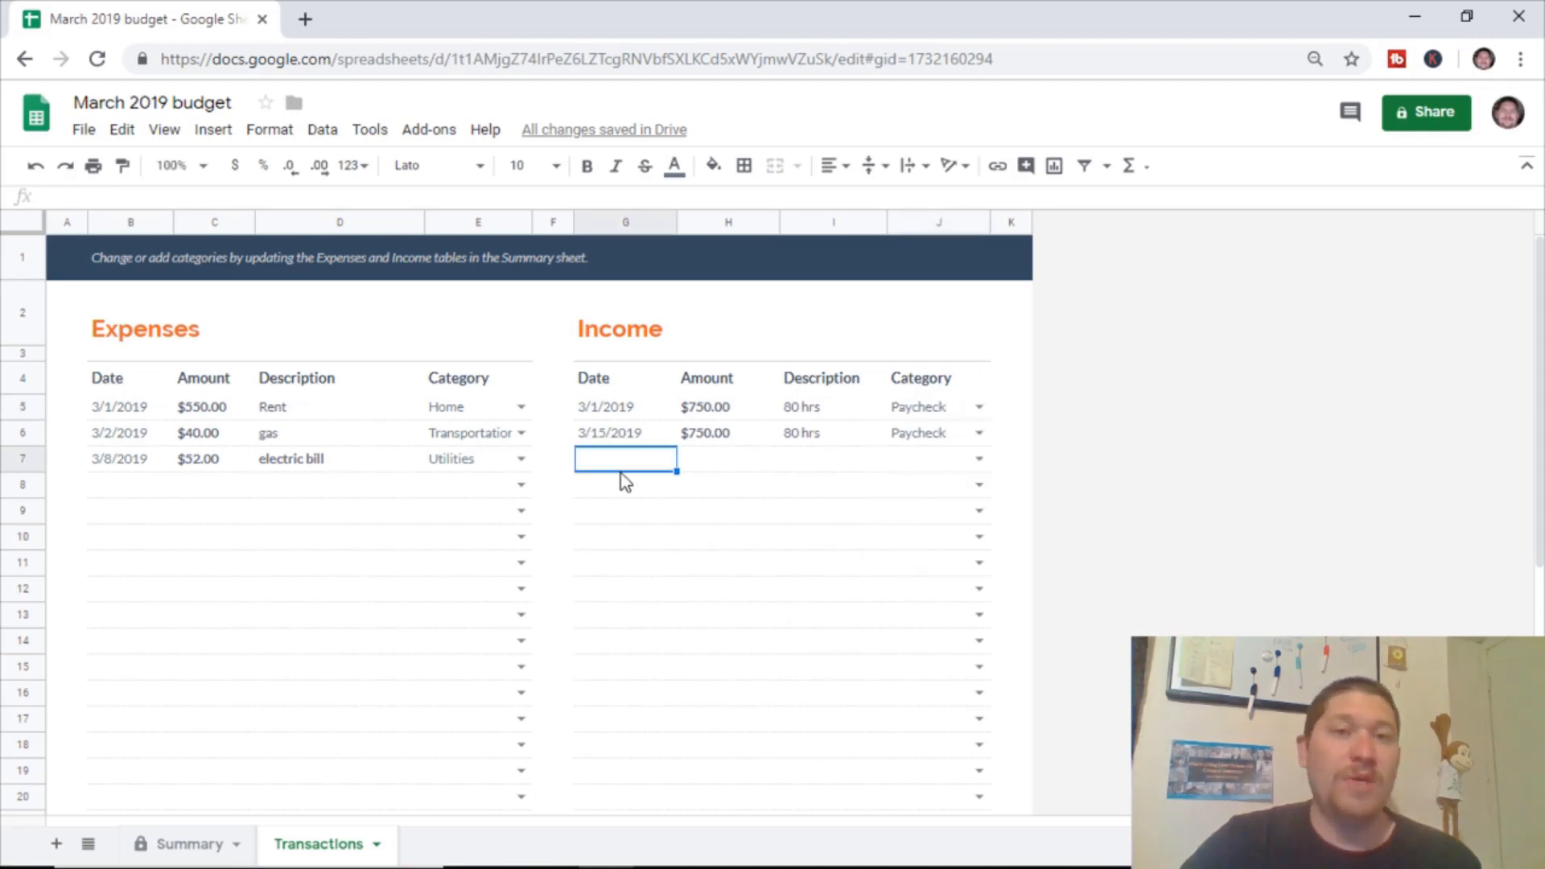
Rename the Bonus income category on the Summary sheet to "ebay business" and set its planned amount to 100
click(161, 844)
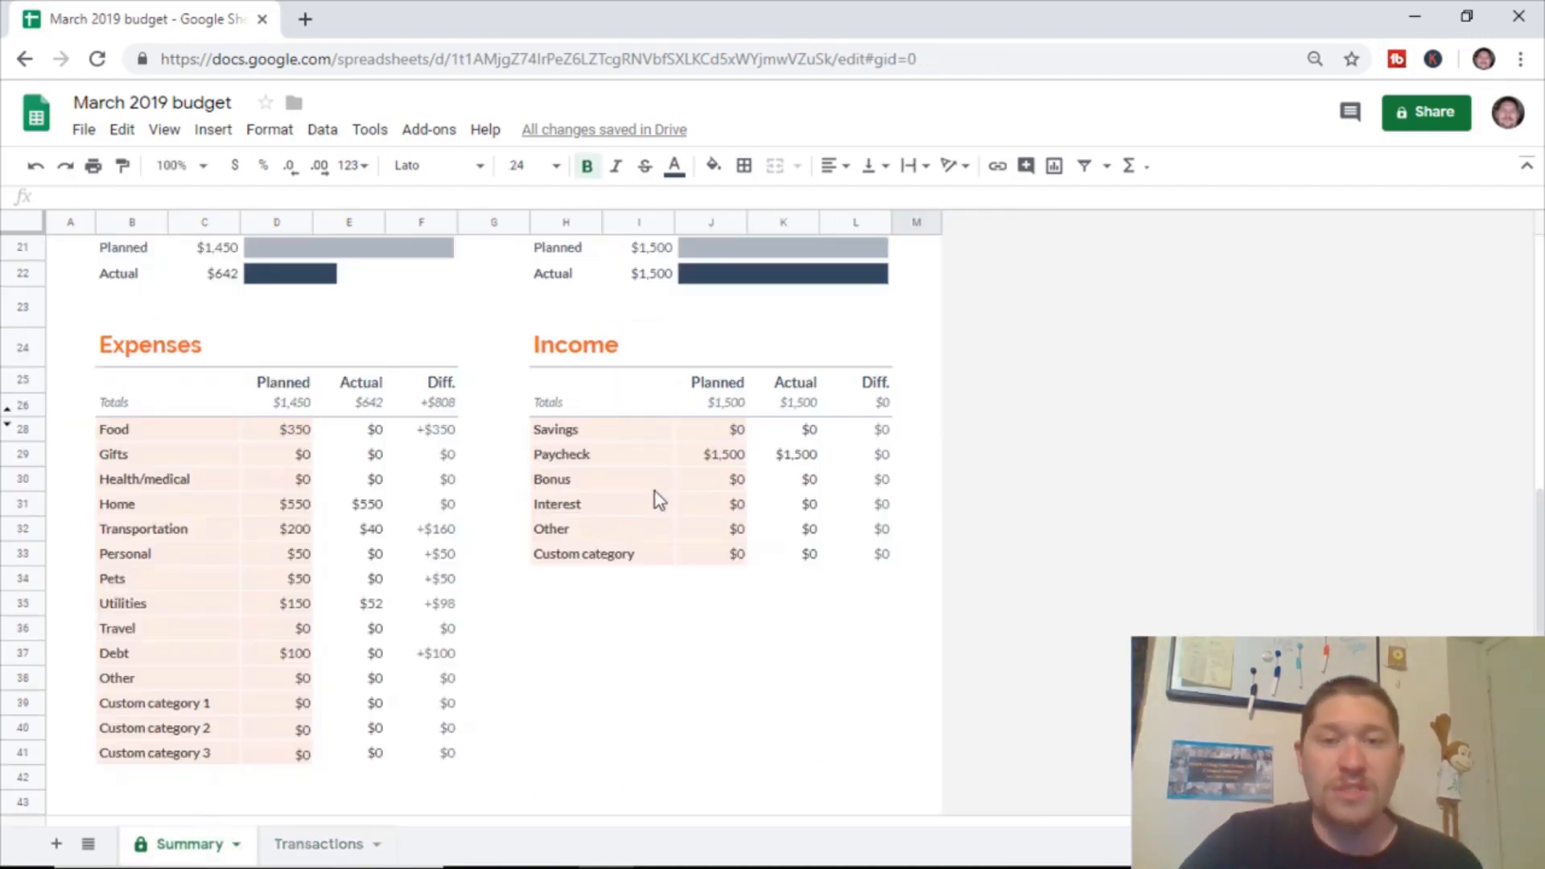
click(600, 483)
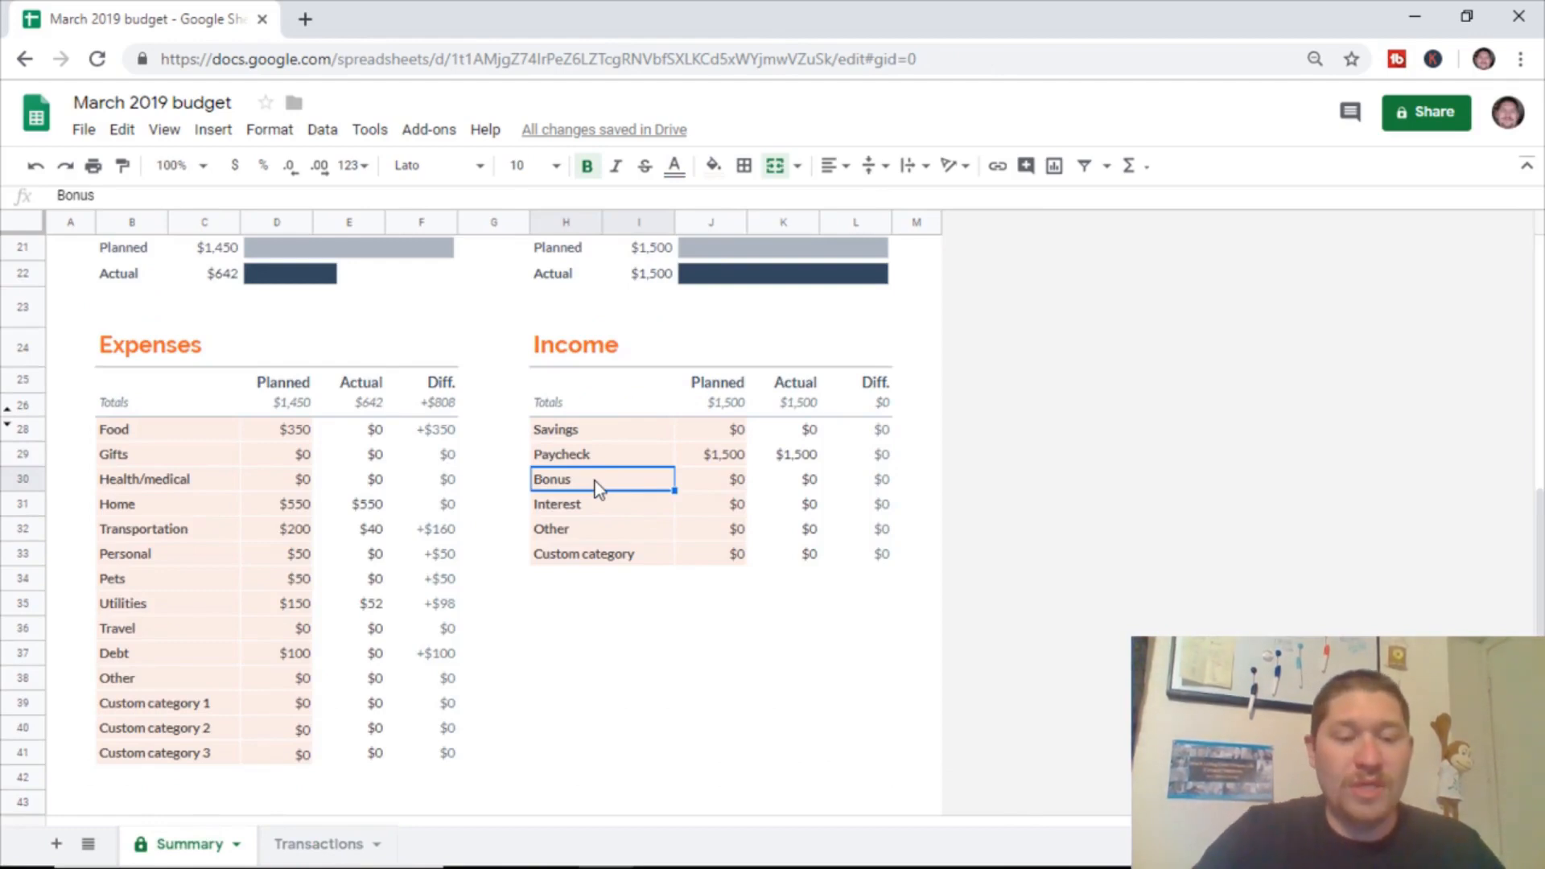
text(ebay)
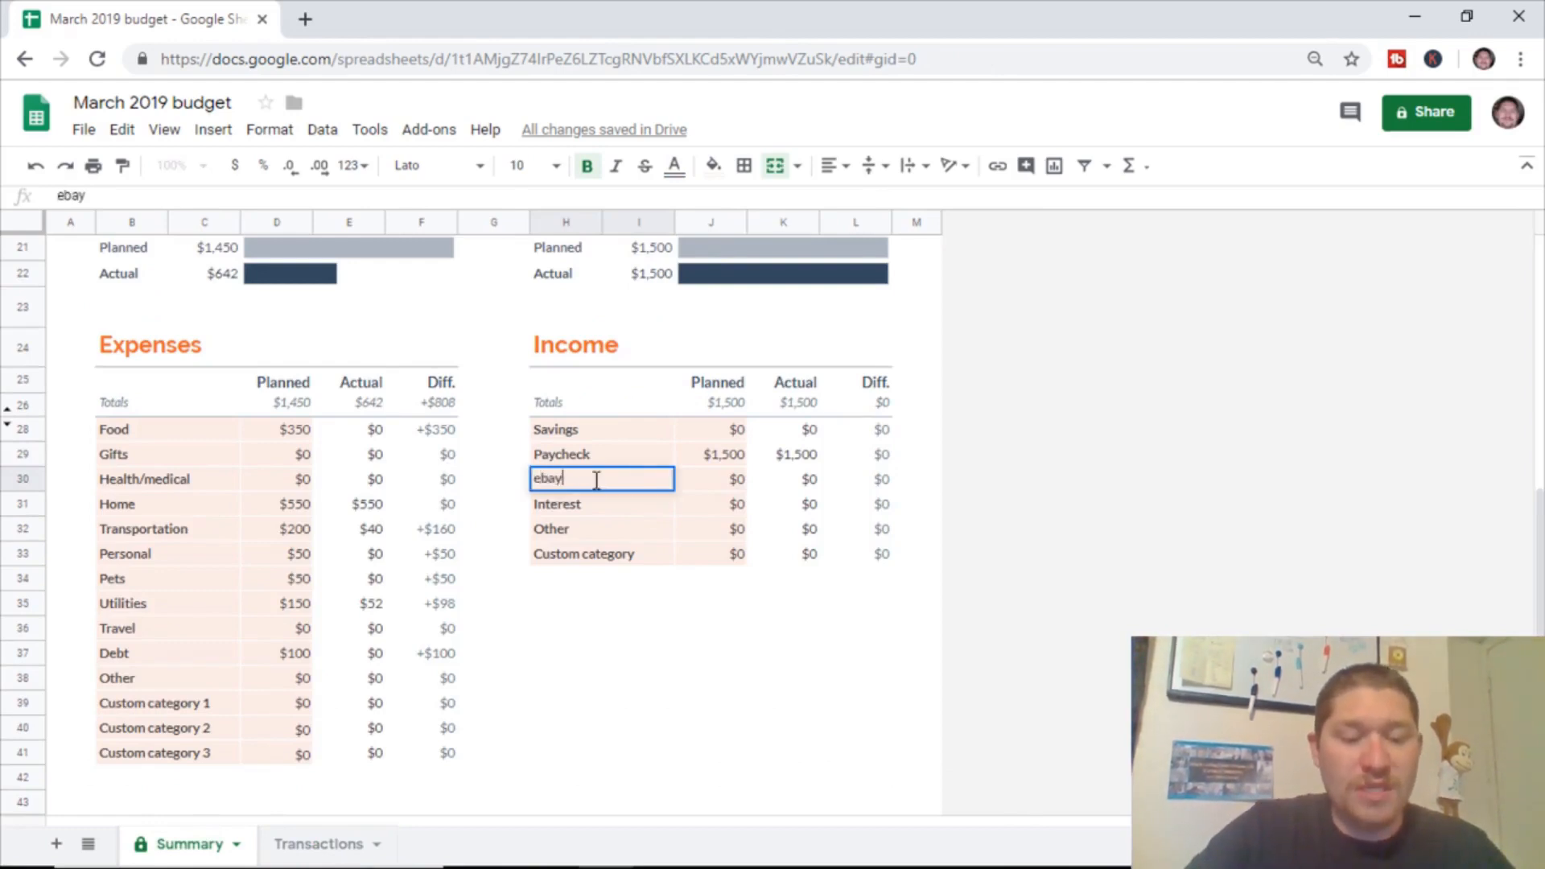
text( business)
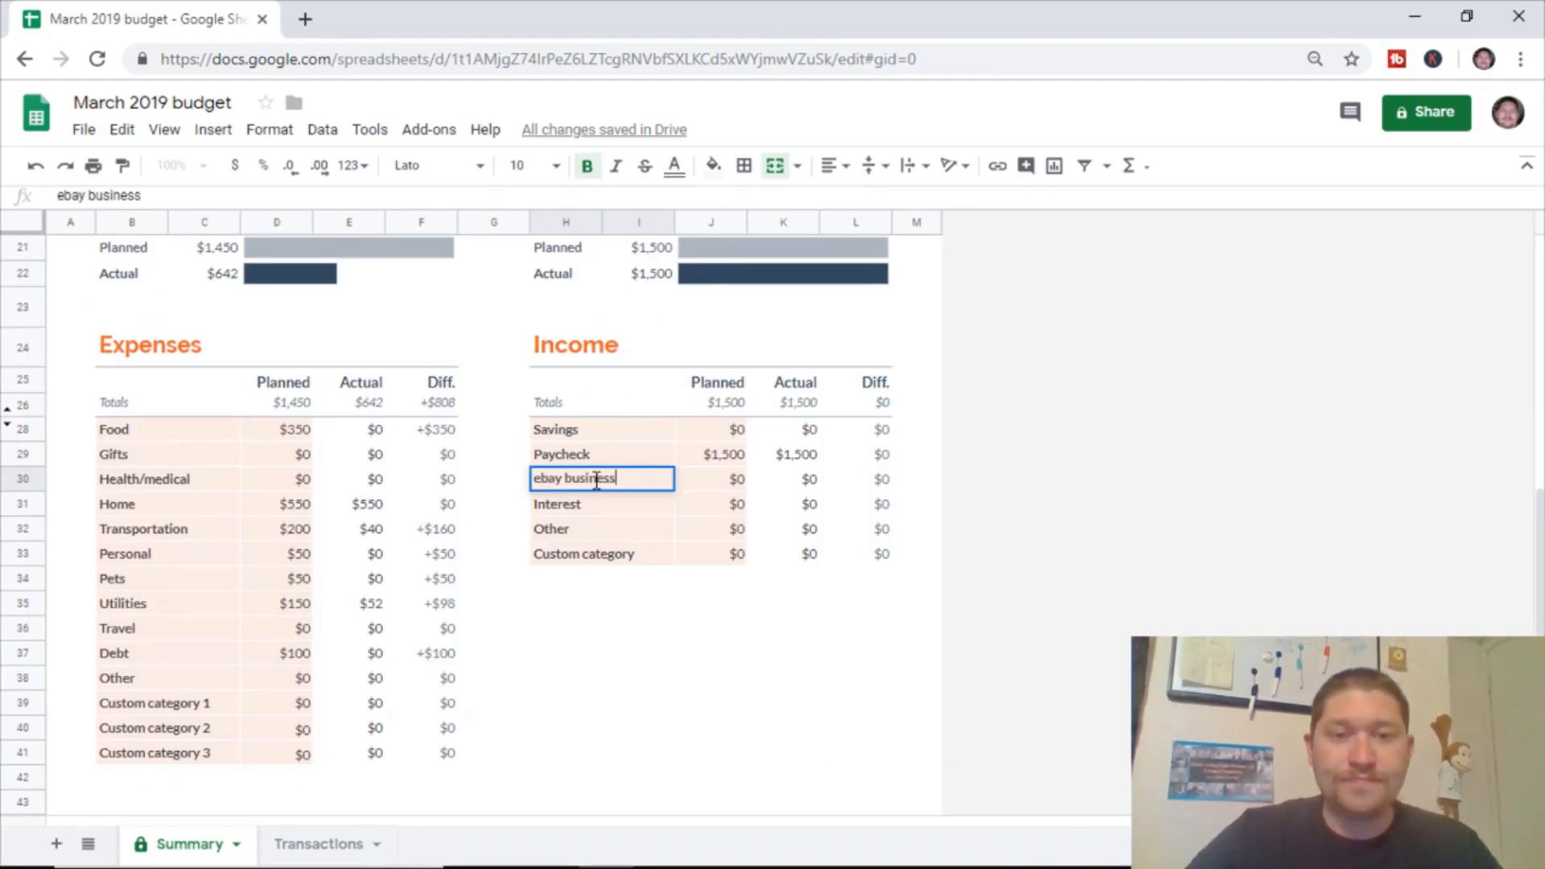
click(723, 488)
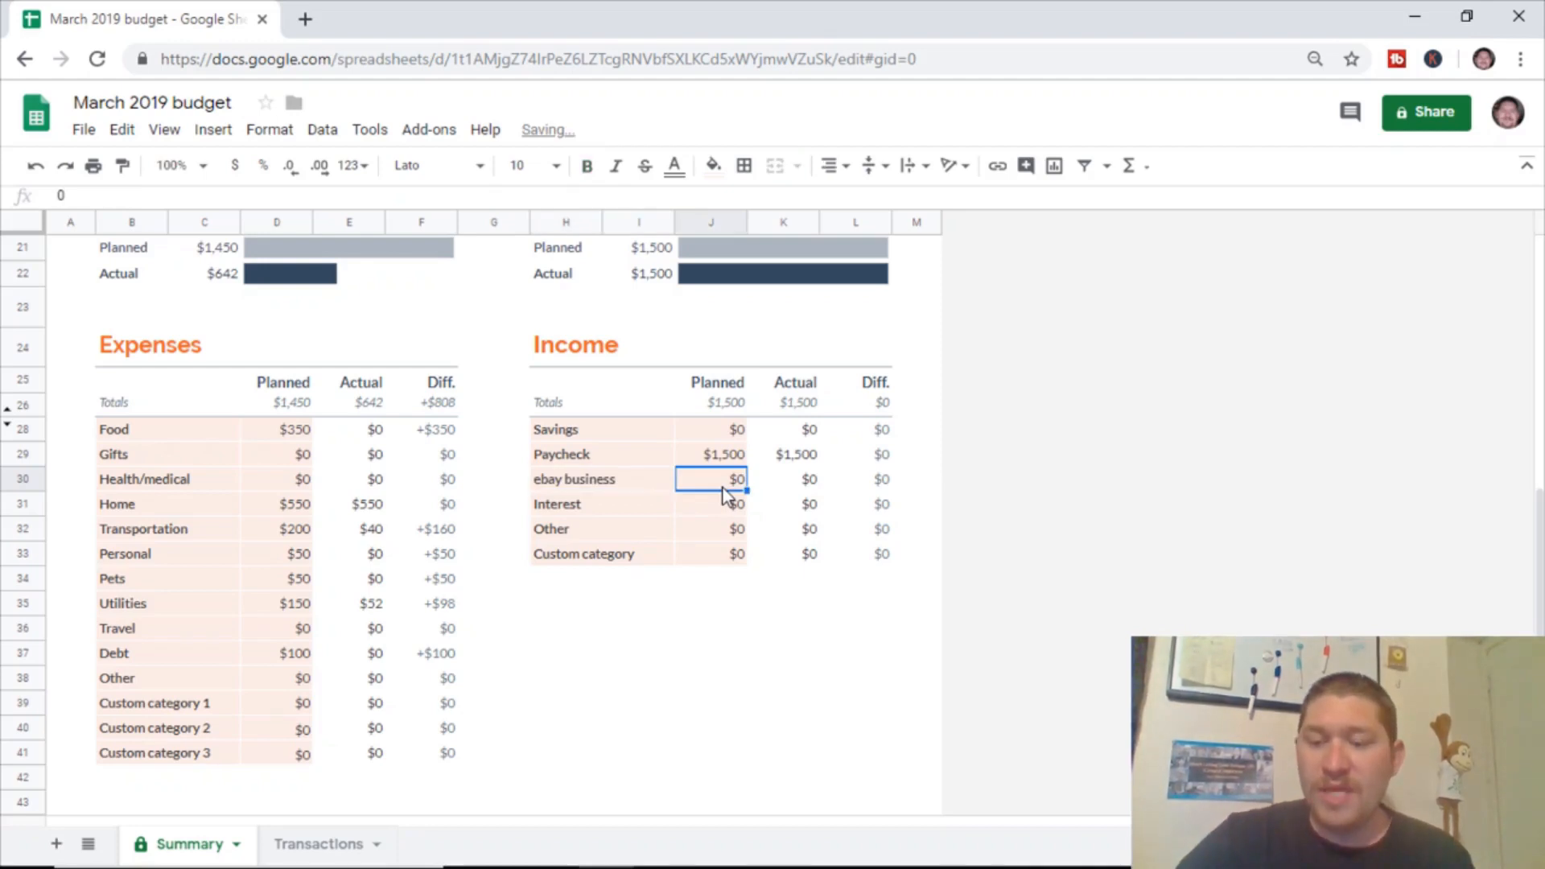
text(100)
click(735, 621)
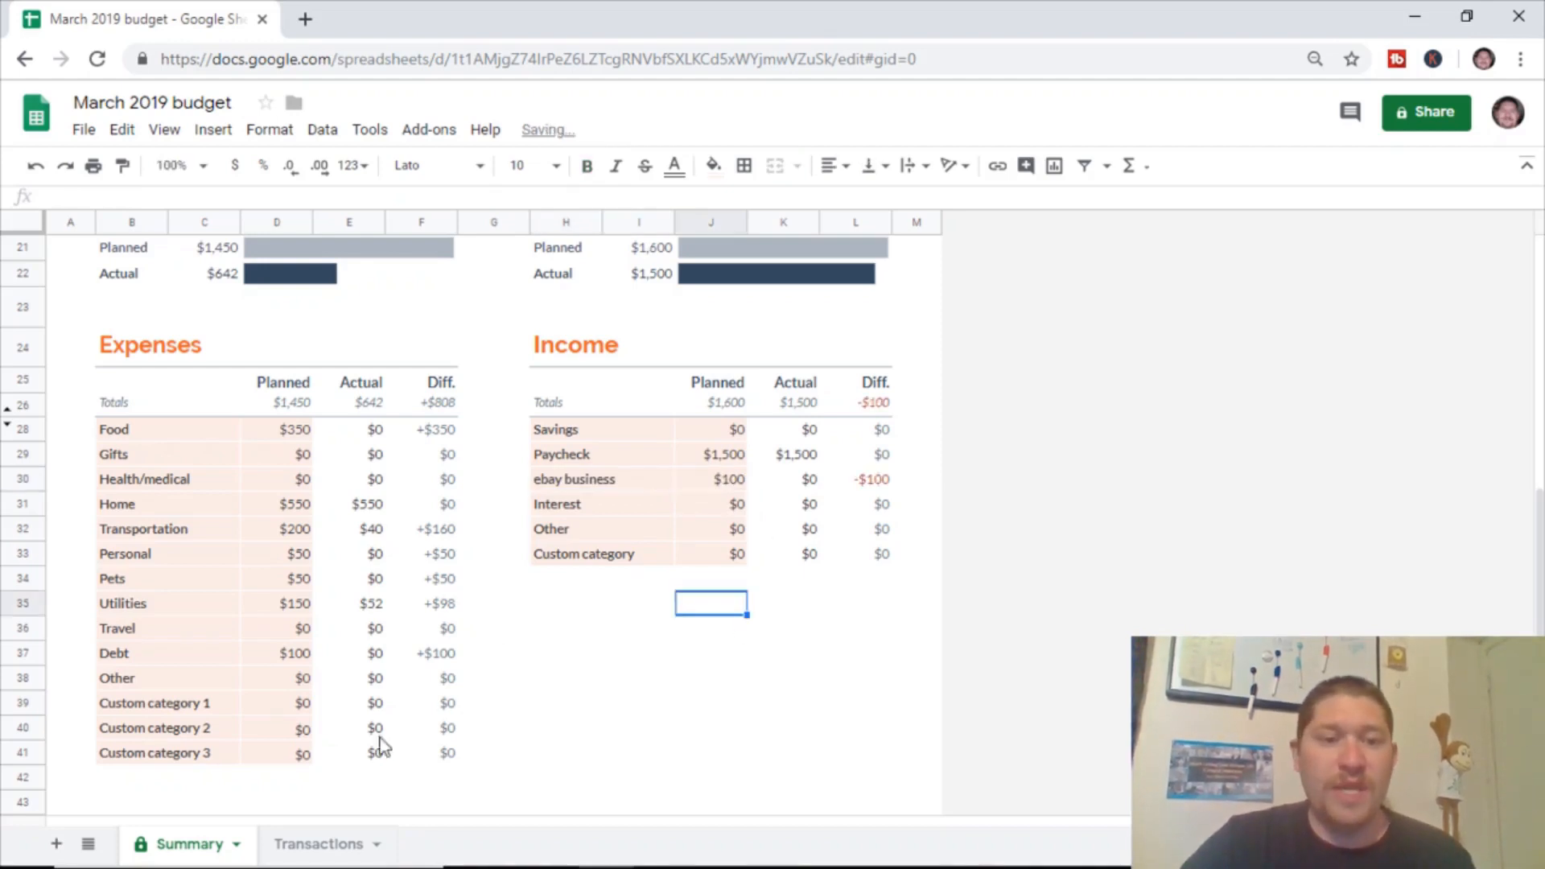
Log an income entry on the Transactions sheet dated 3/15/2019 for 75, described as "10 items", in the ebay business category
click(319, 843)
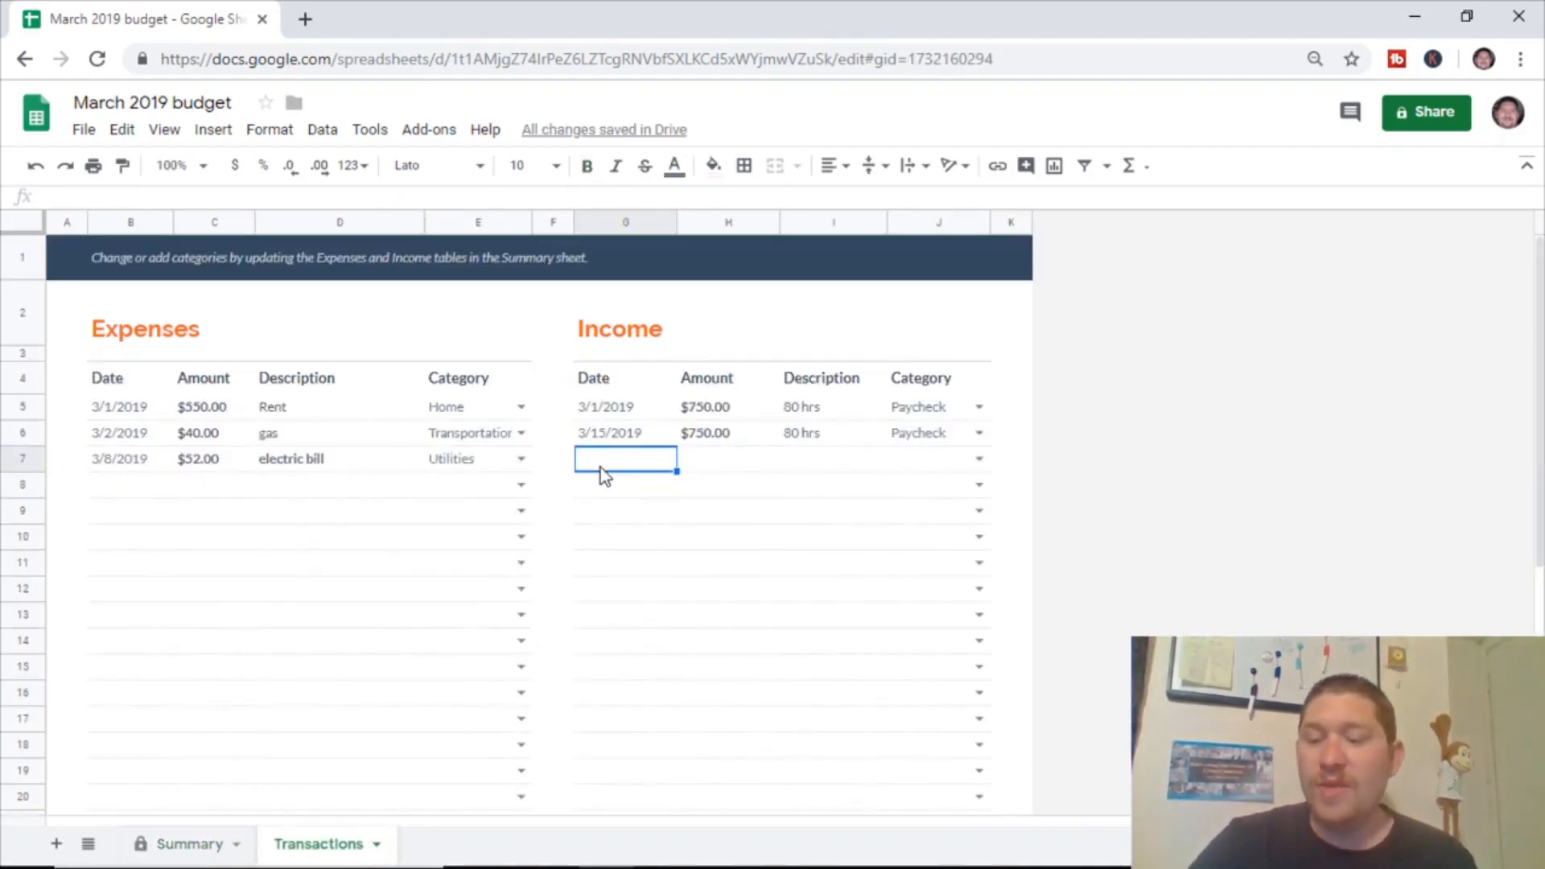
text(3/15)
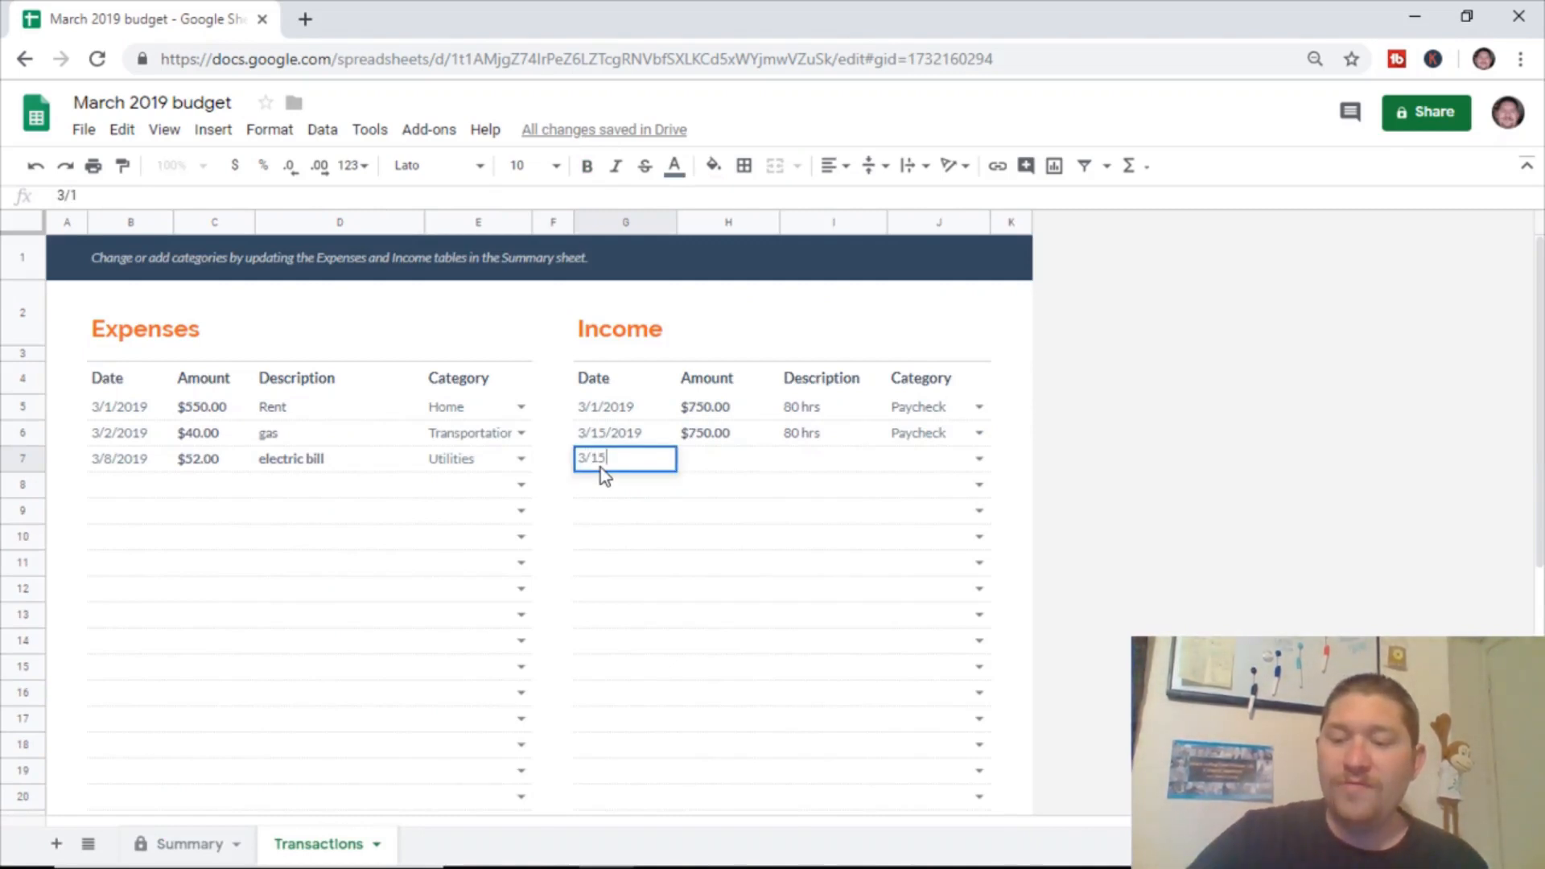
text(/2019)
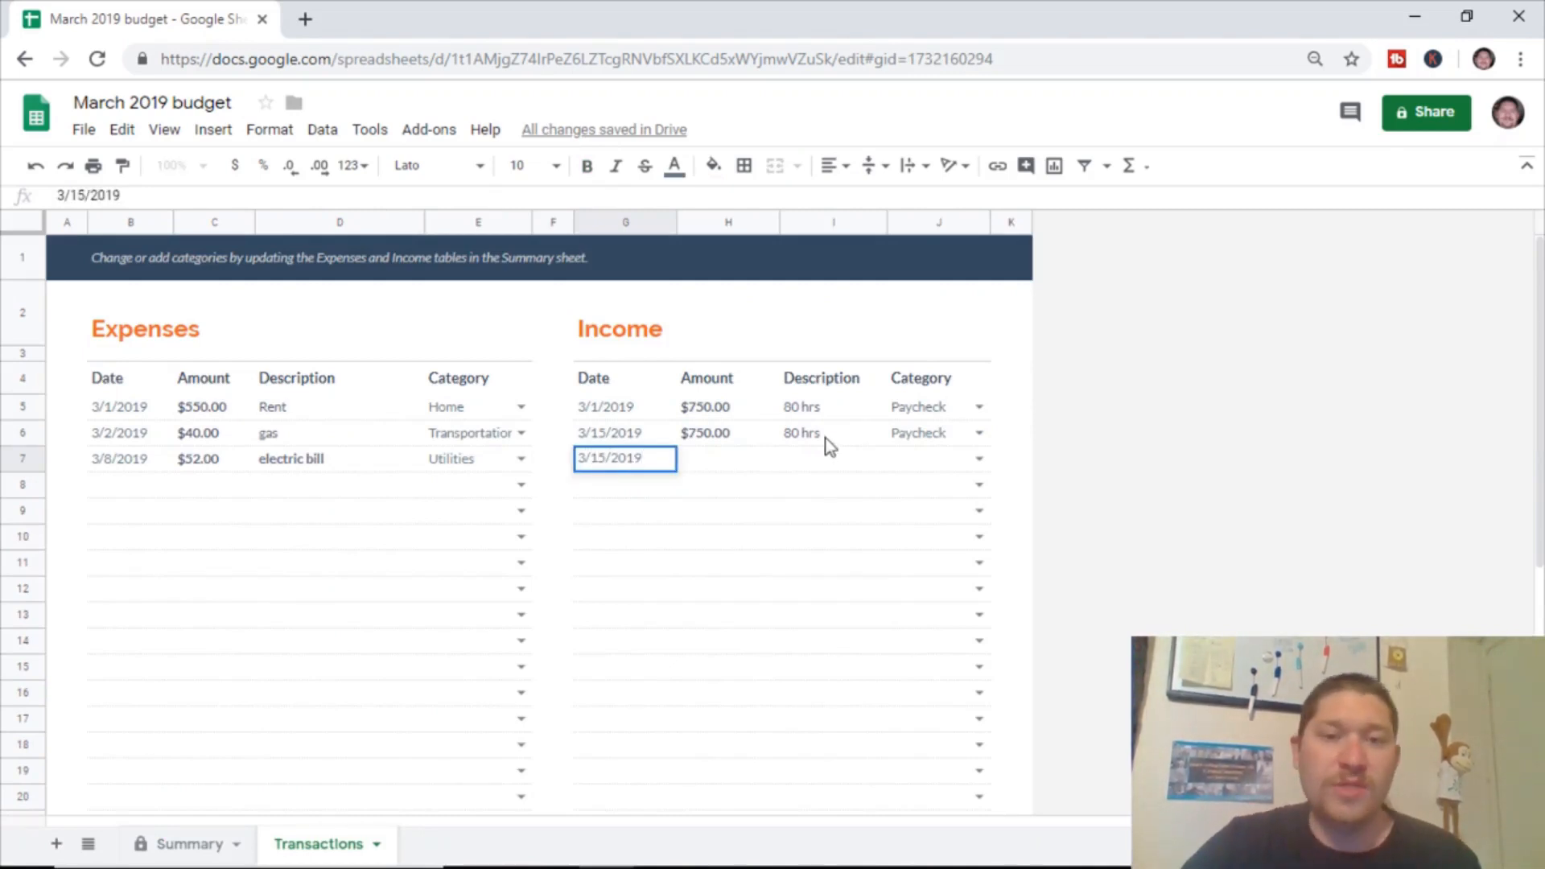
click(722, 466)
text(75.)
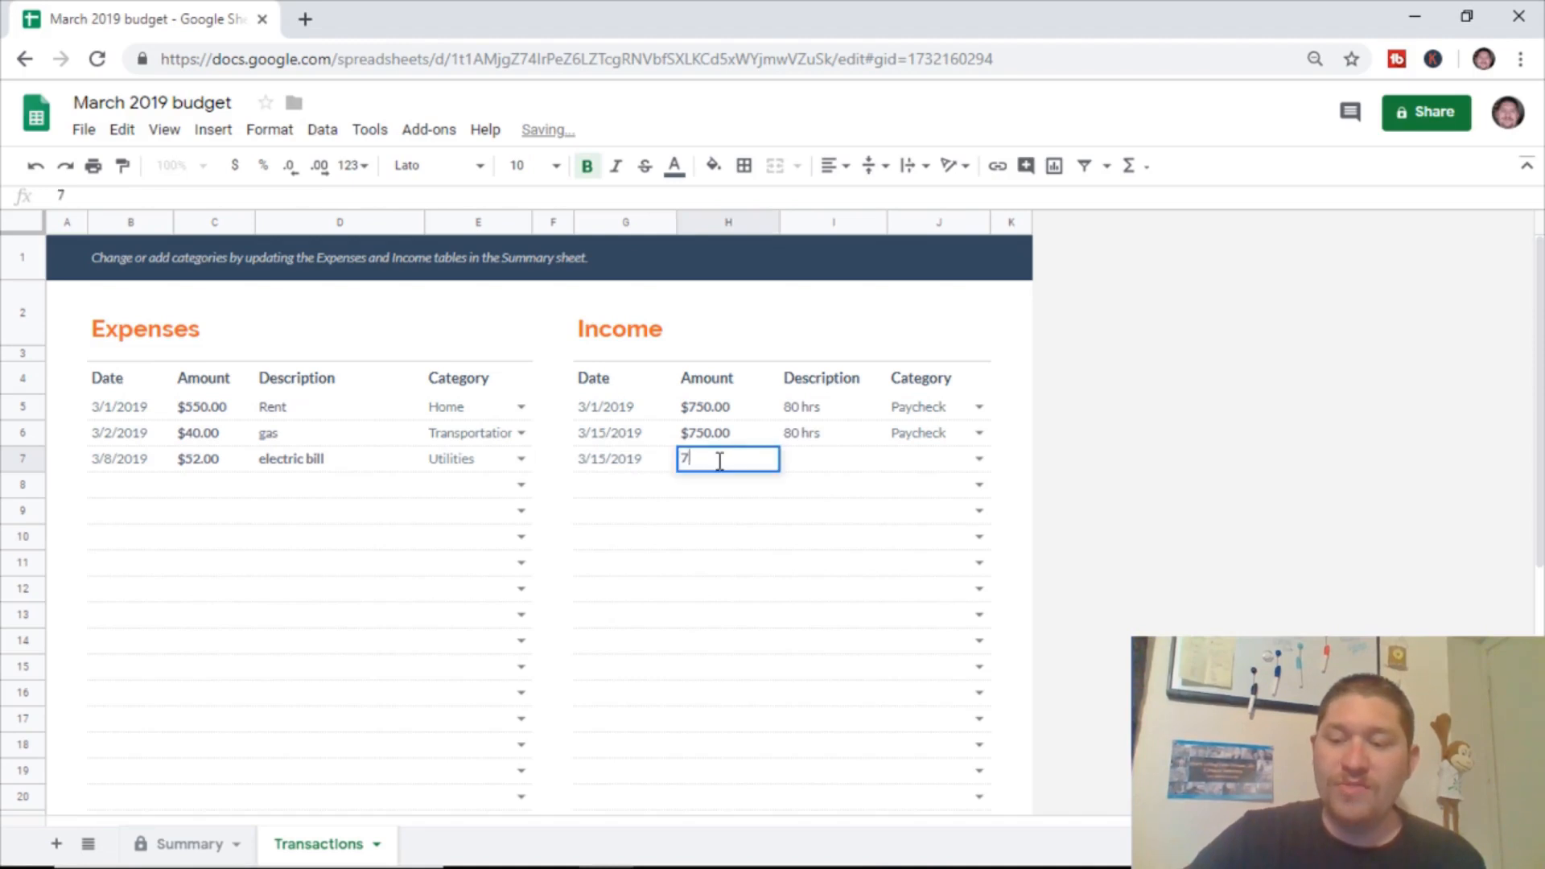
click(825, 463)
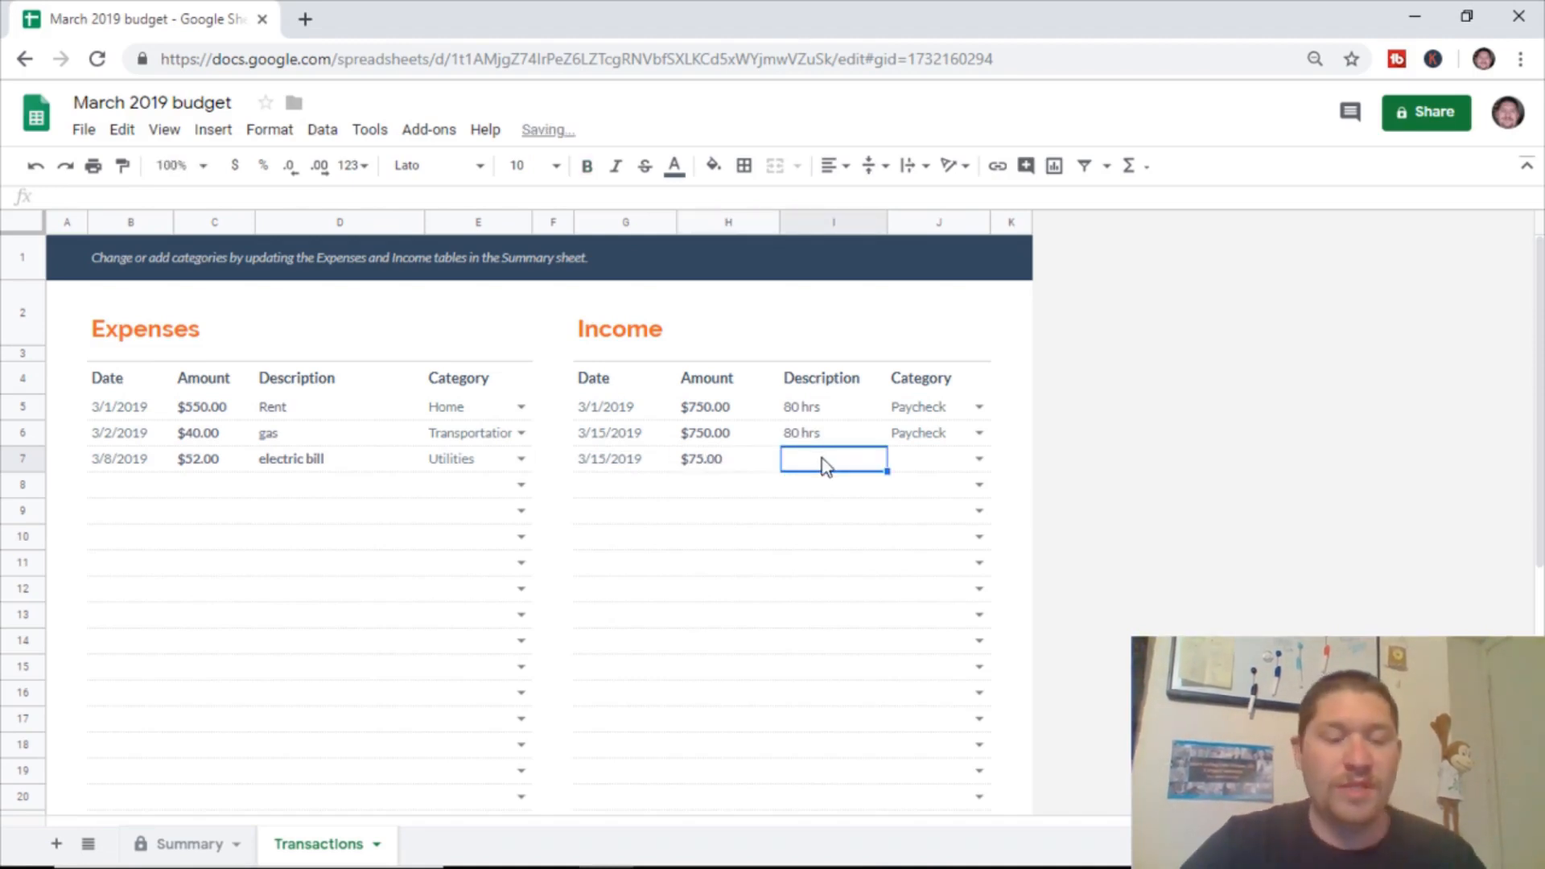
text(10 items)
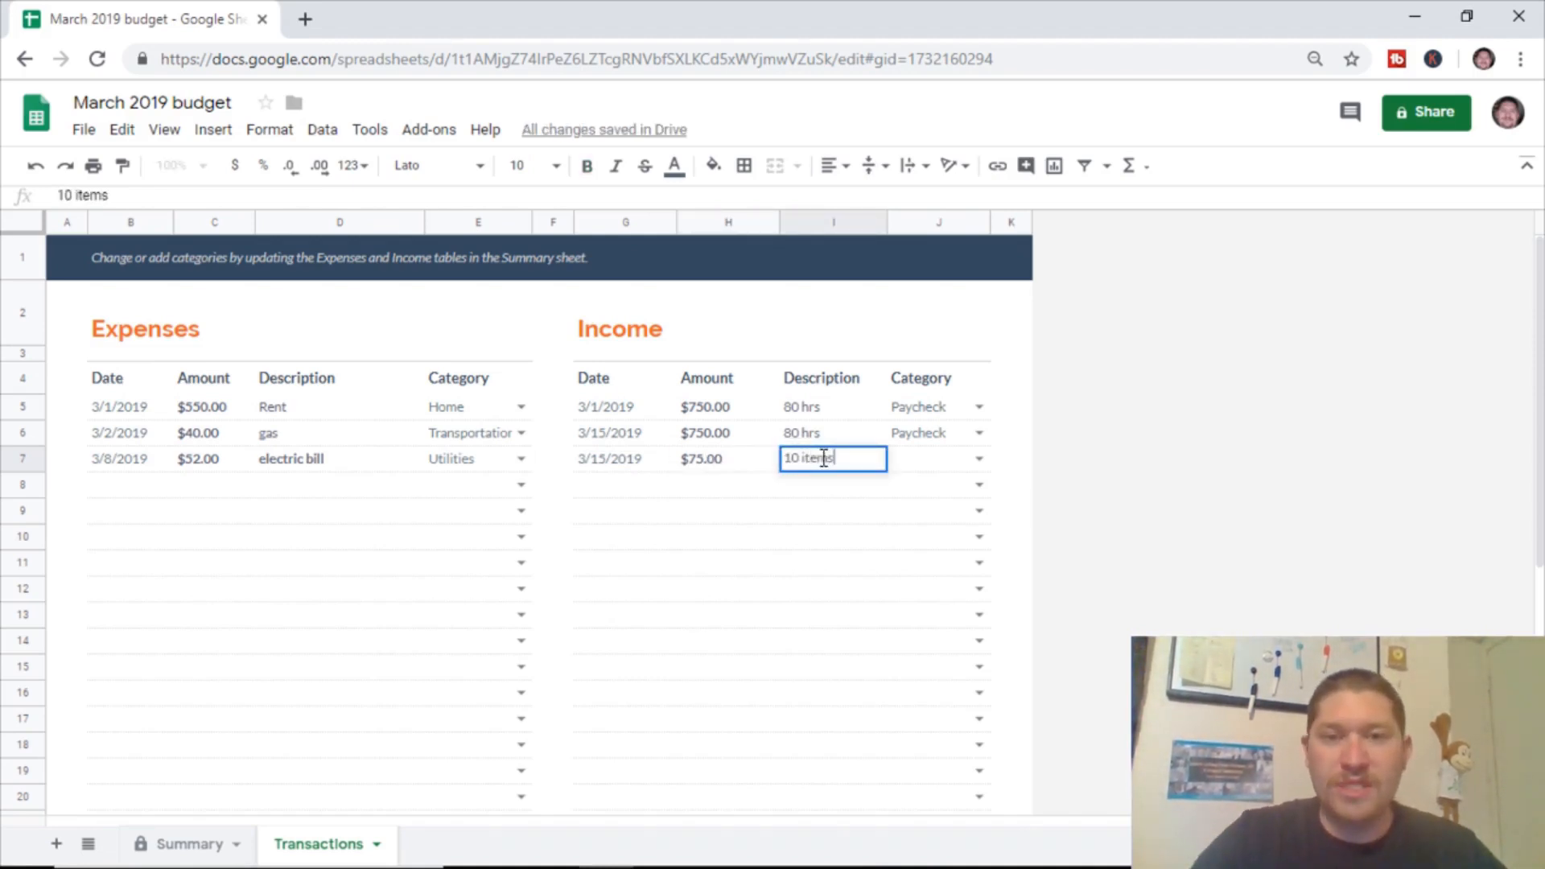
double_click(951, 462)
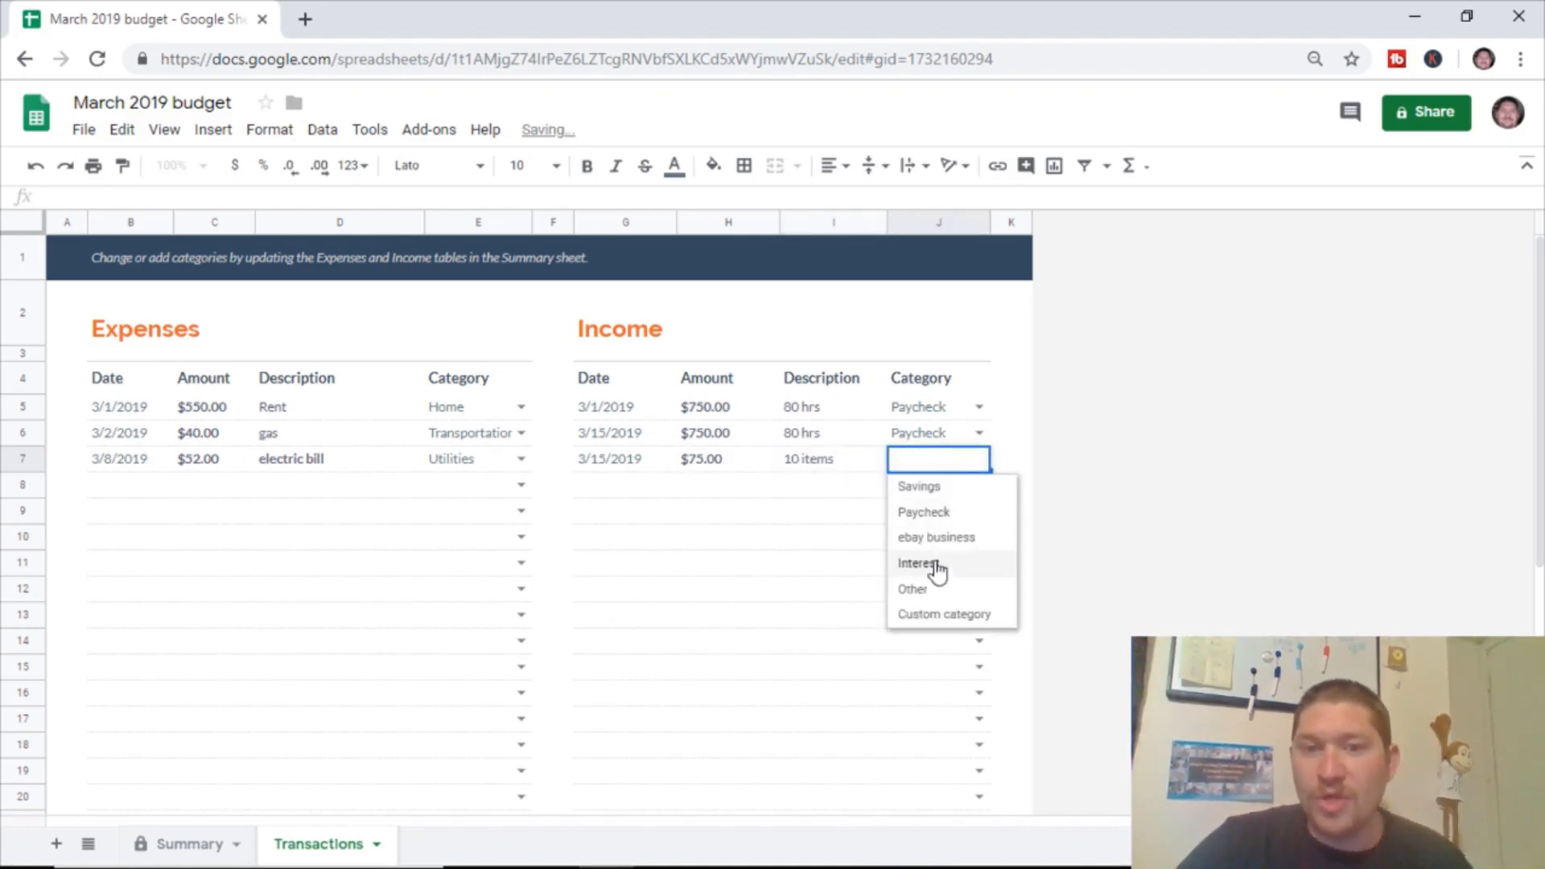
click(936, 536)
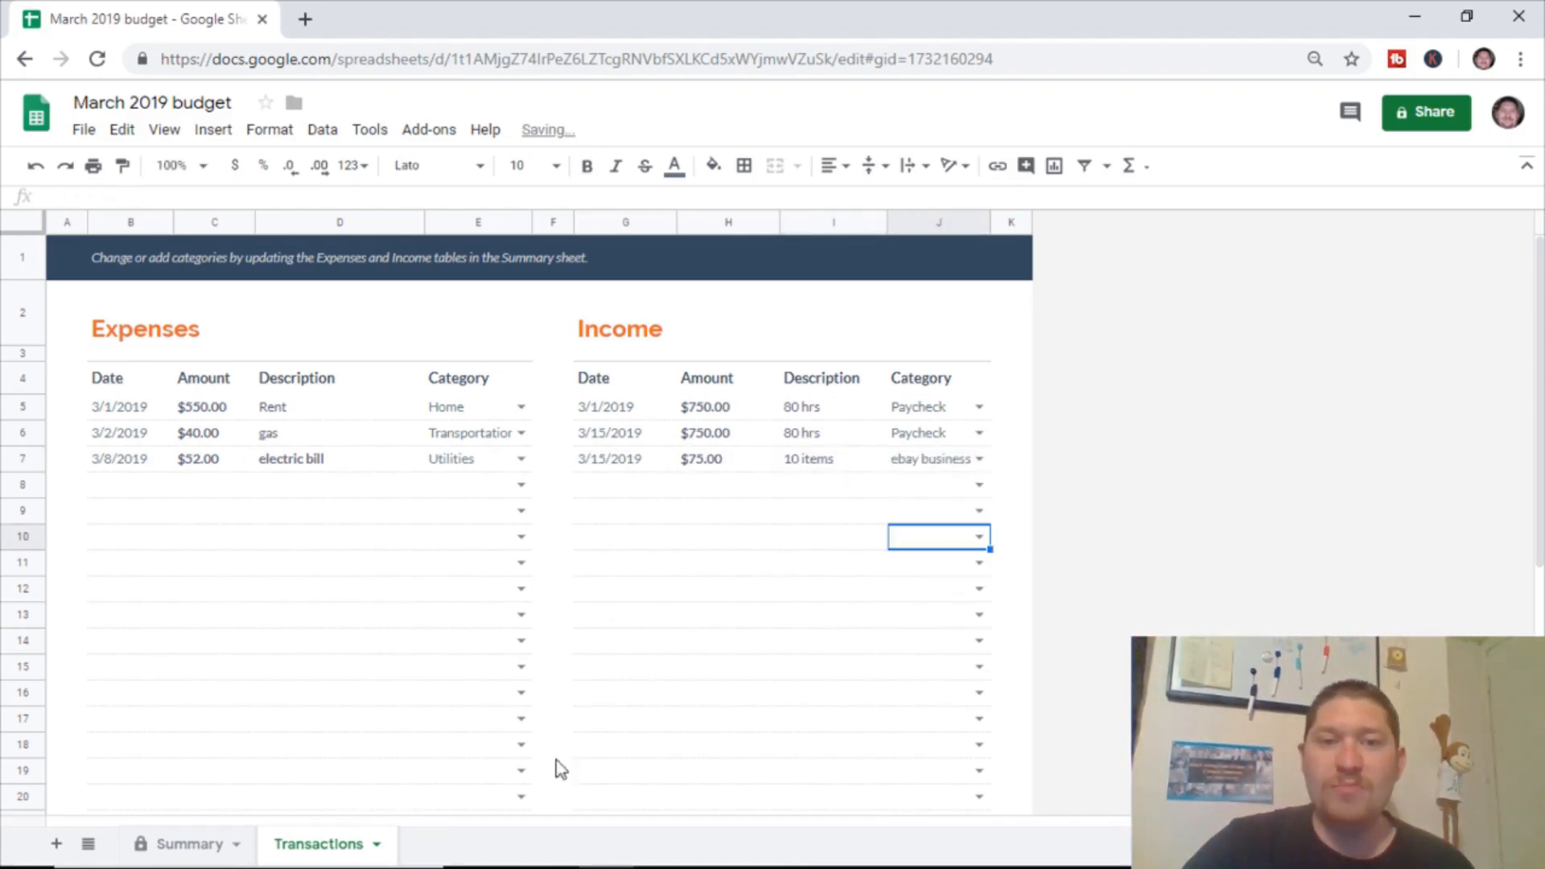
Review the Summary sheet's ebay business row, balance chart, savings figures and planned versus actual comparisons
click(222, 841)
scroll(472, 666, up, 3)
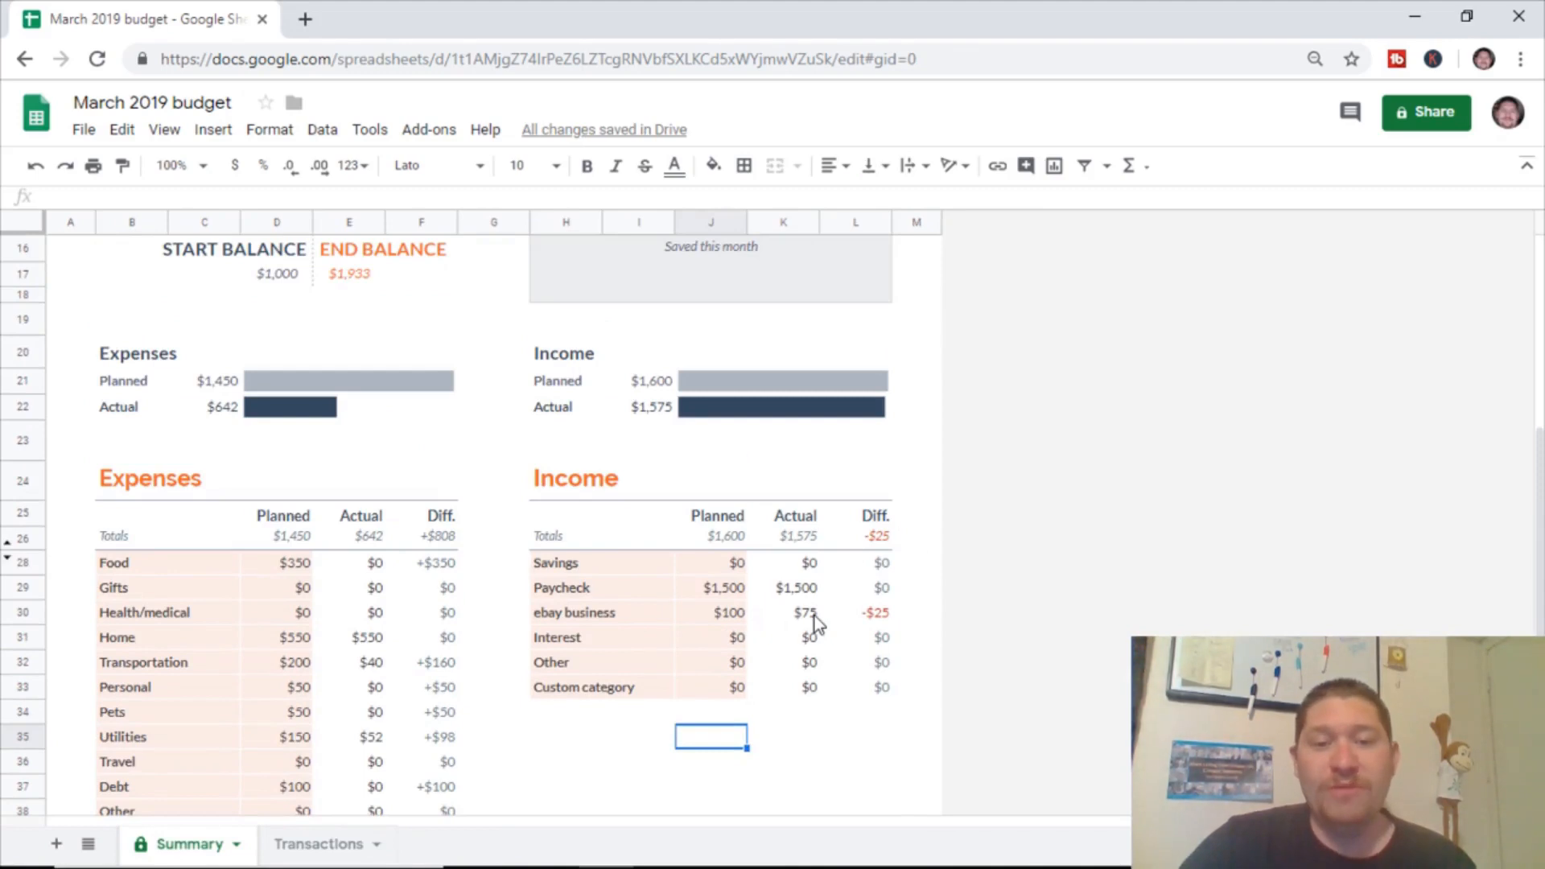
scroll(811, 567, up, 2)
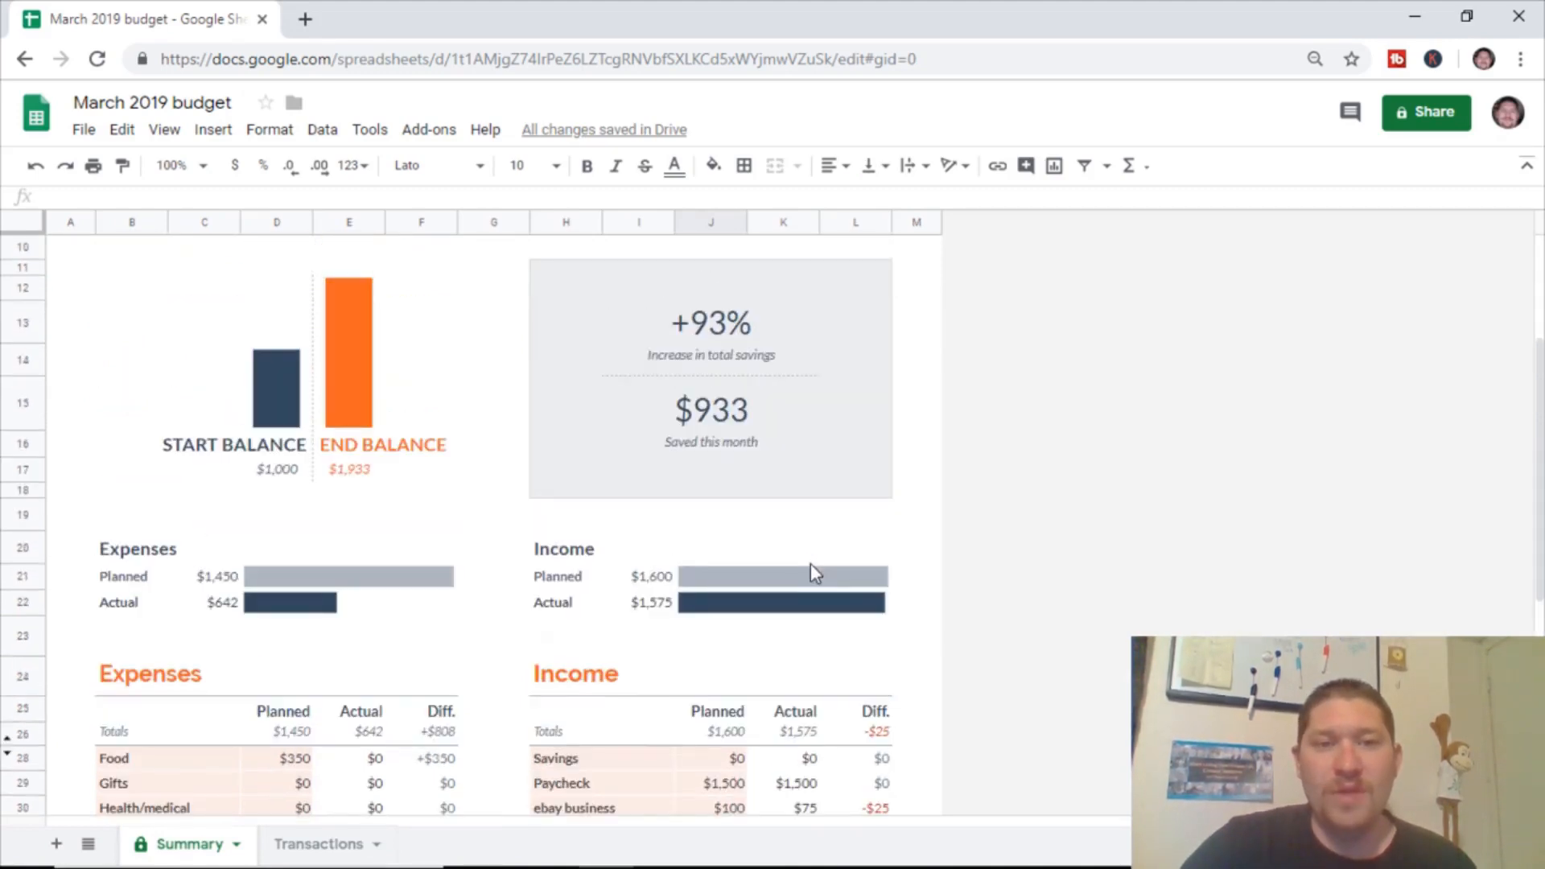
scroll(535, 648, up, 1)
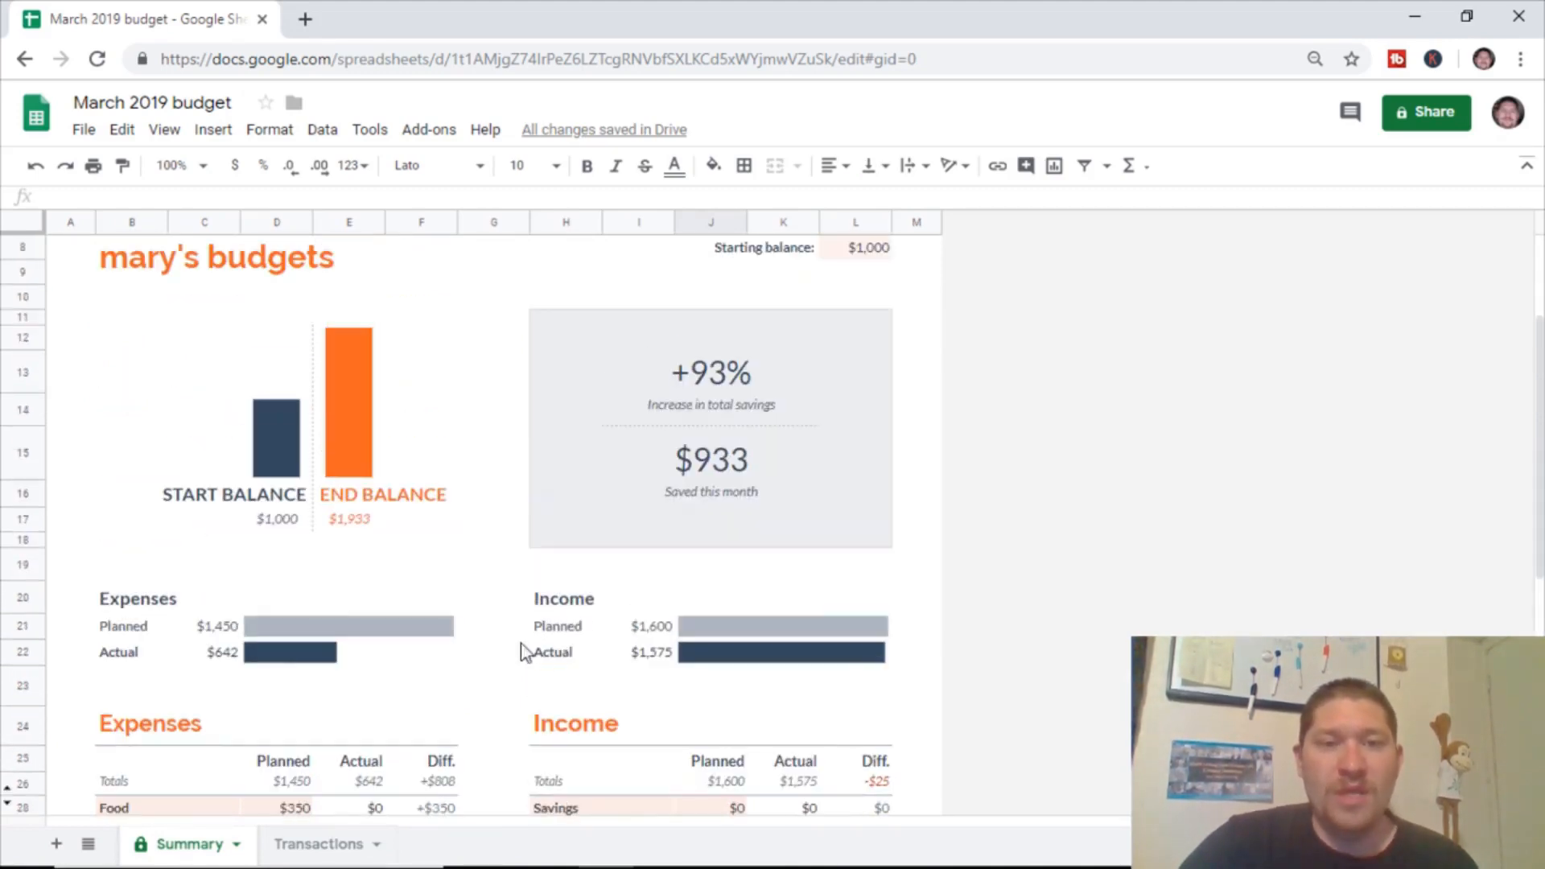
scroll(486, 580, down, 5)
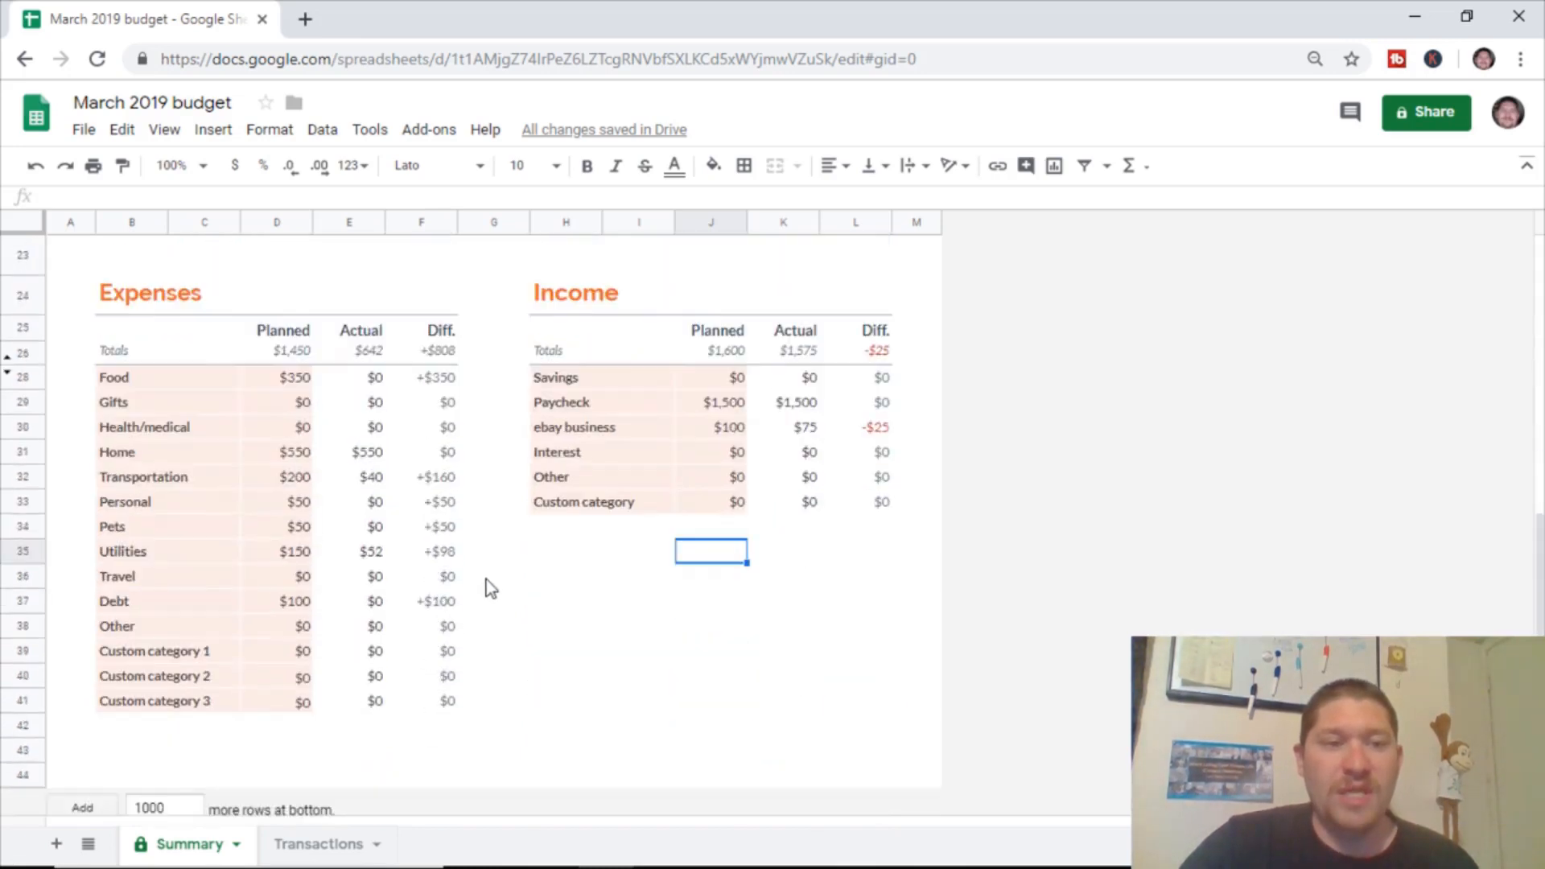
scroll(433, 452, up, 1)
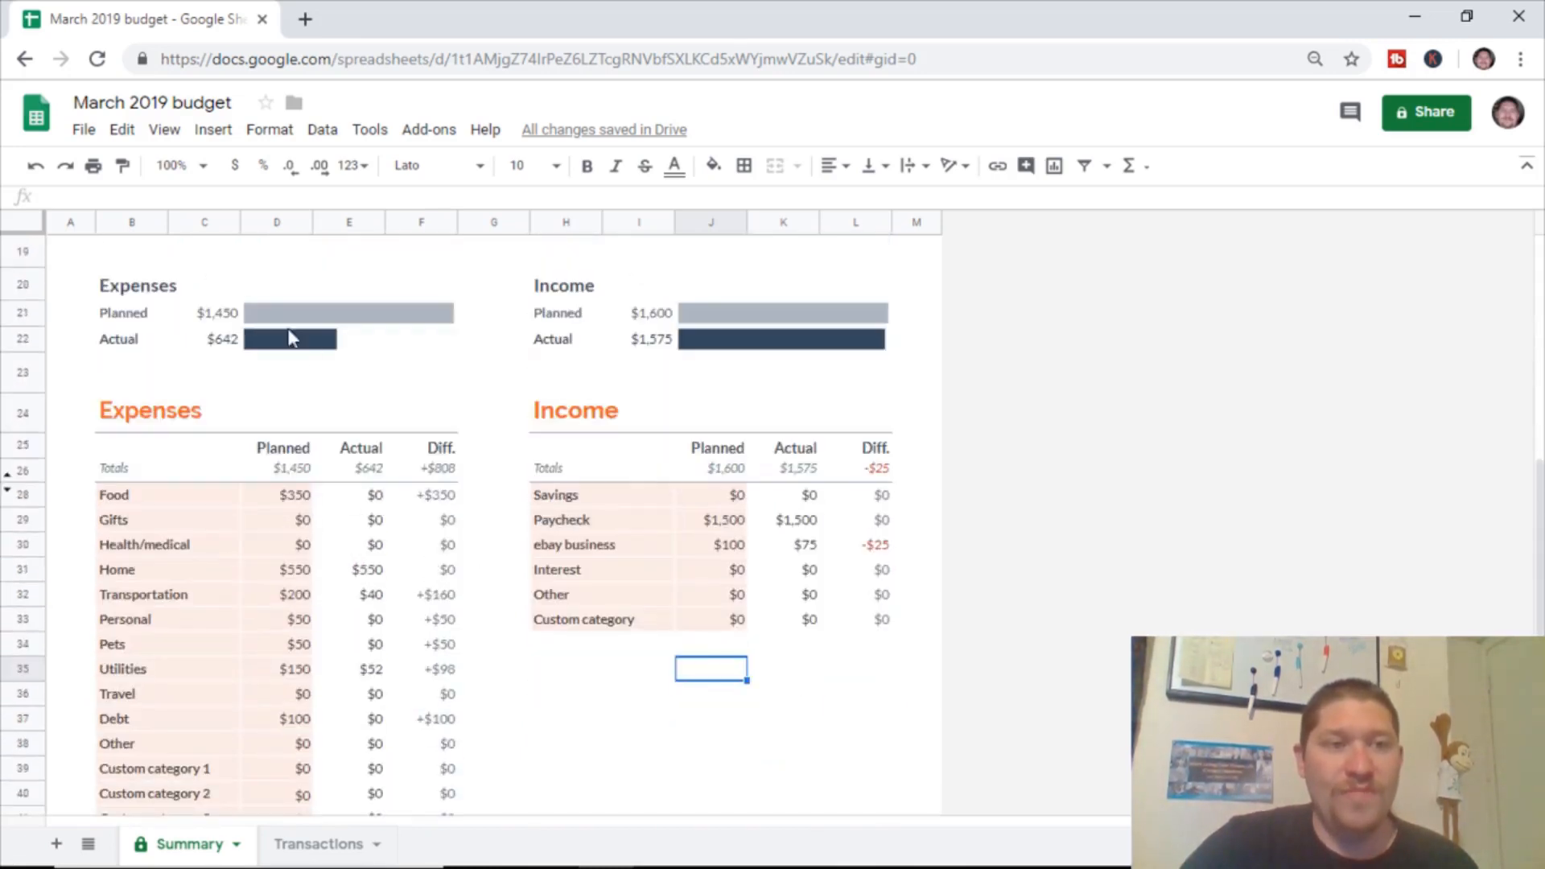
scroll(660, 330, up, 2)
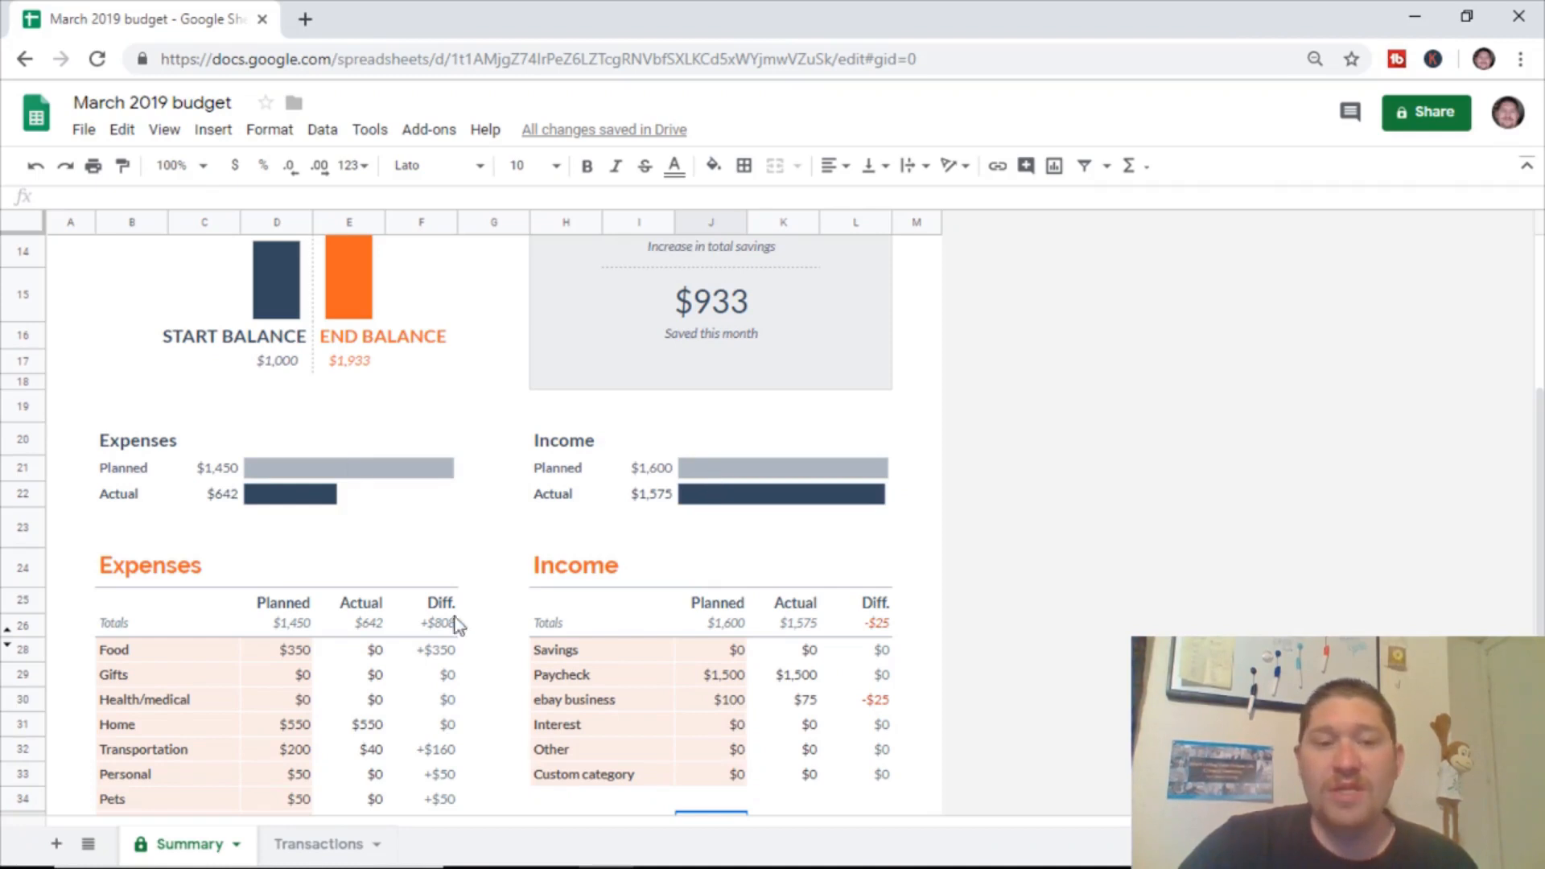
Log an income entry on the Transactions sheet dated 3/21/2019 for 5, described as "stocks dividends", in the Interest category
click(307, 846)
click(907, 464)
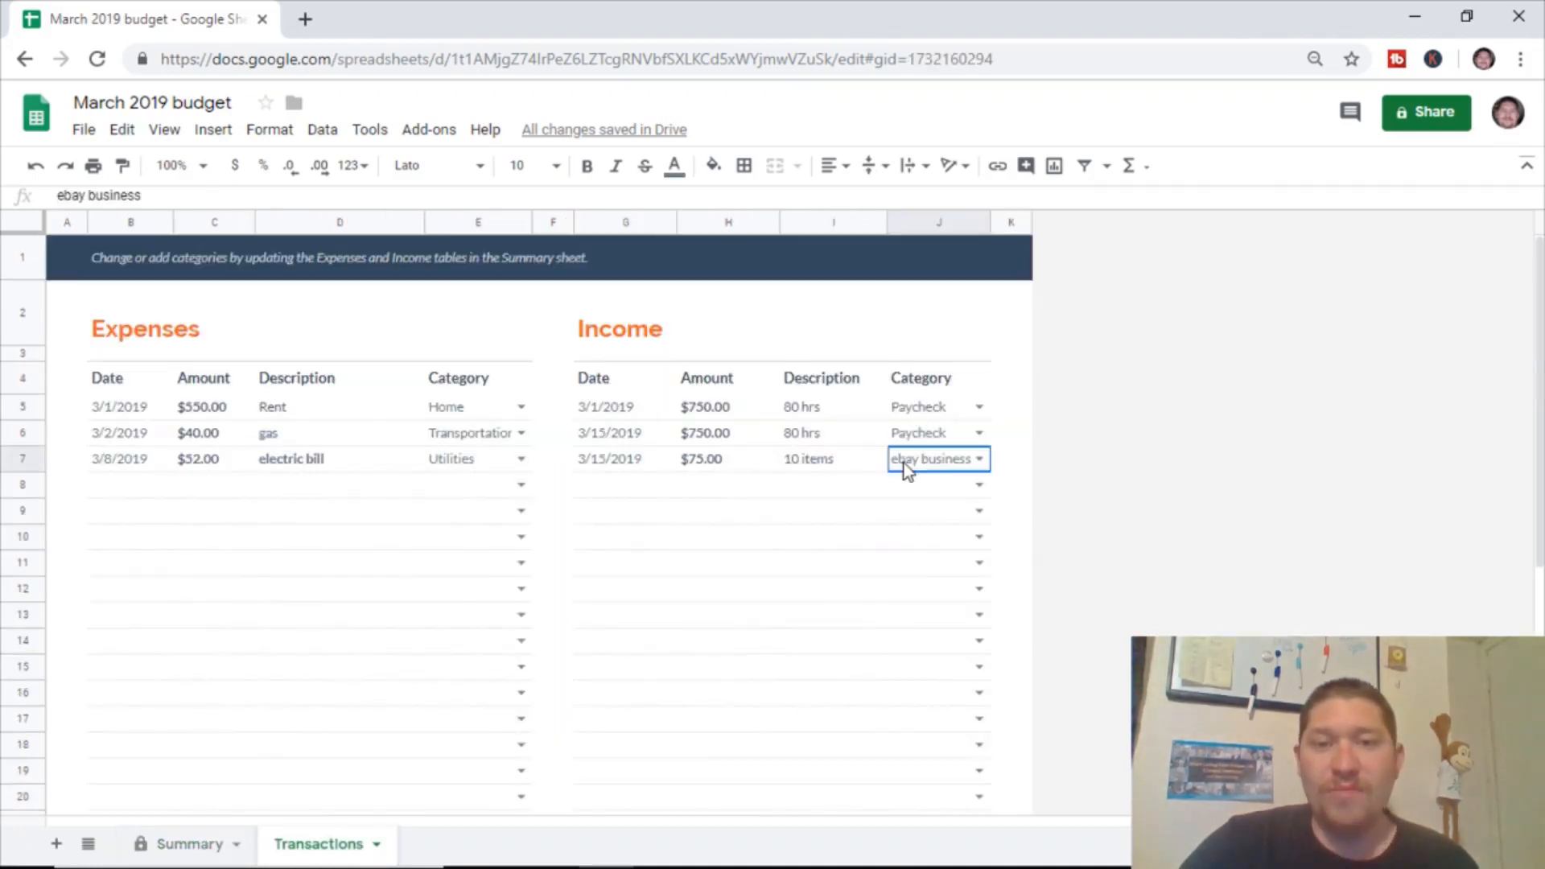
click(597, 487)
text(3)
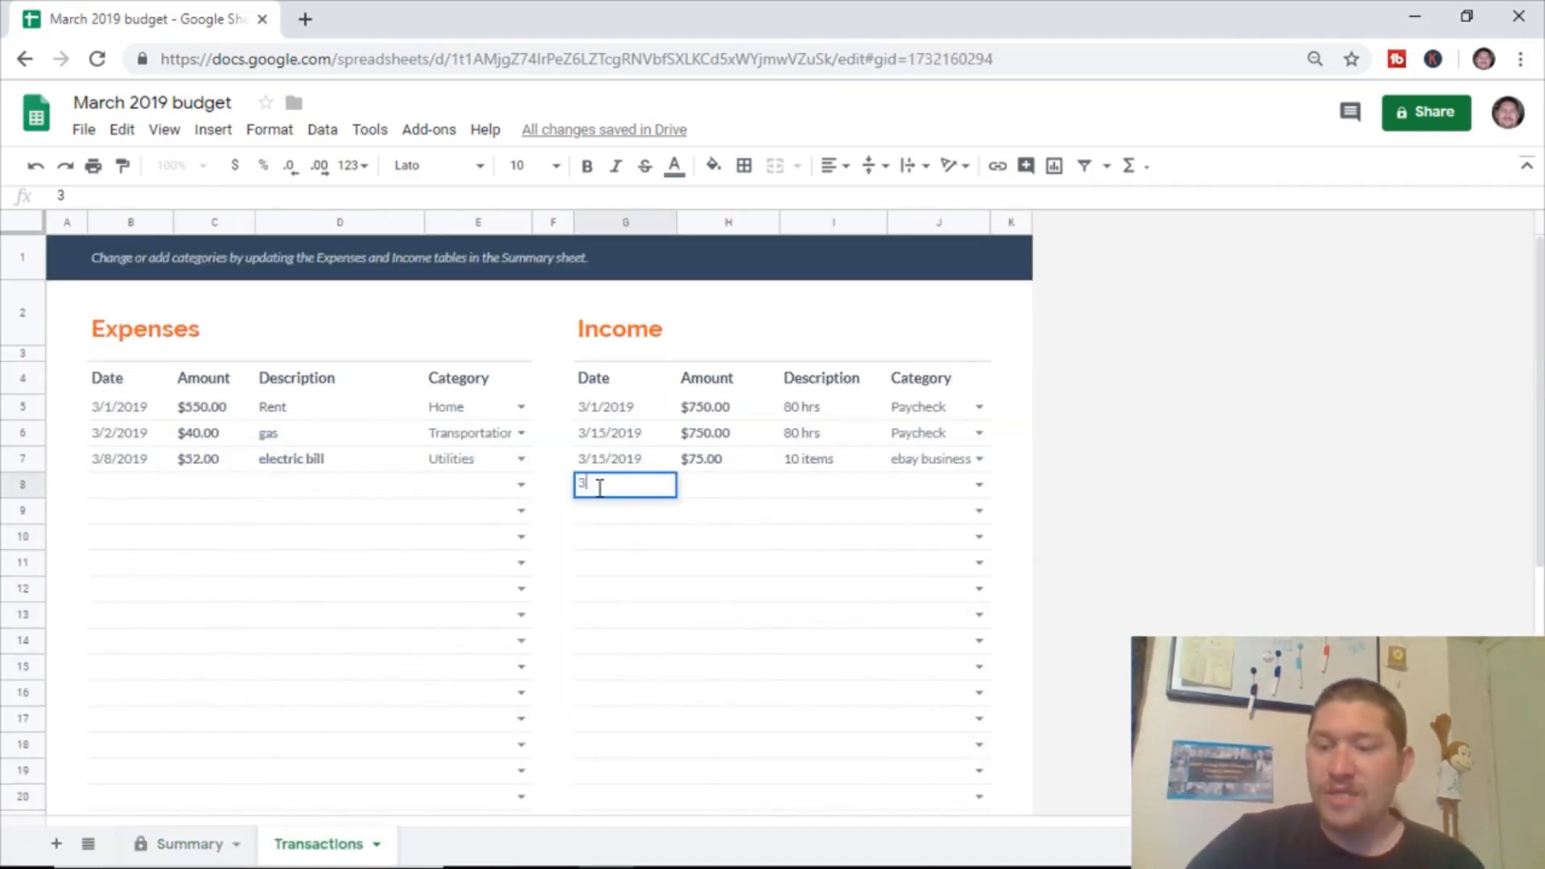
text(/21/2019)
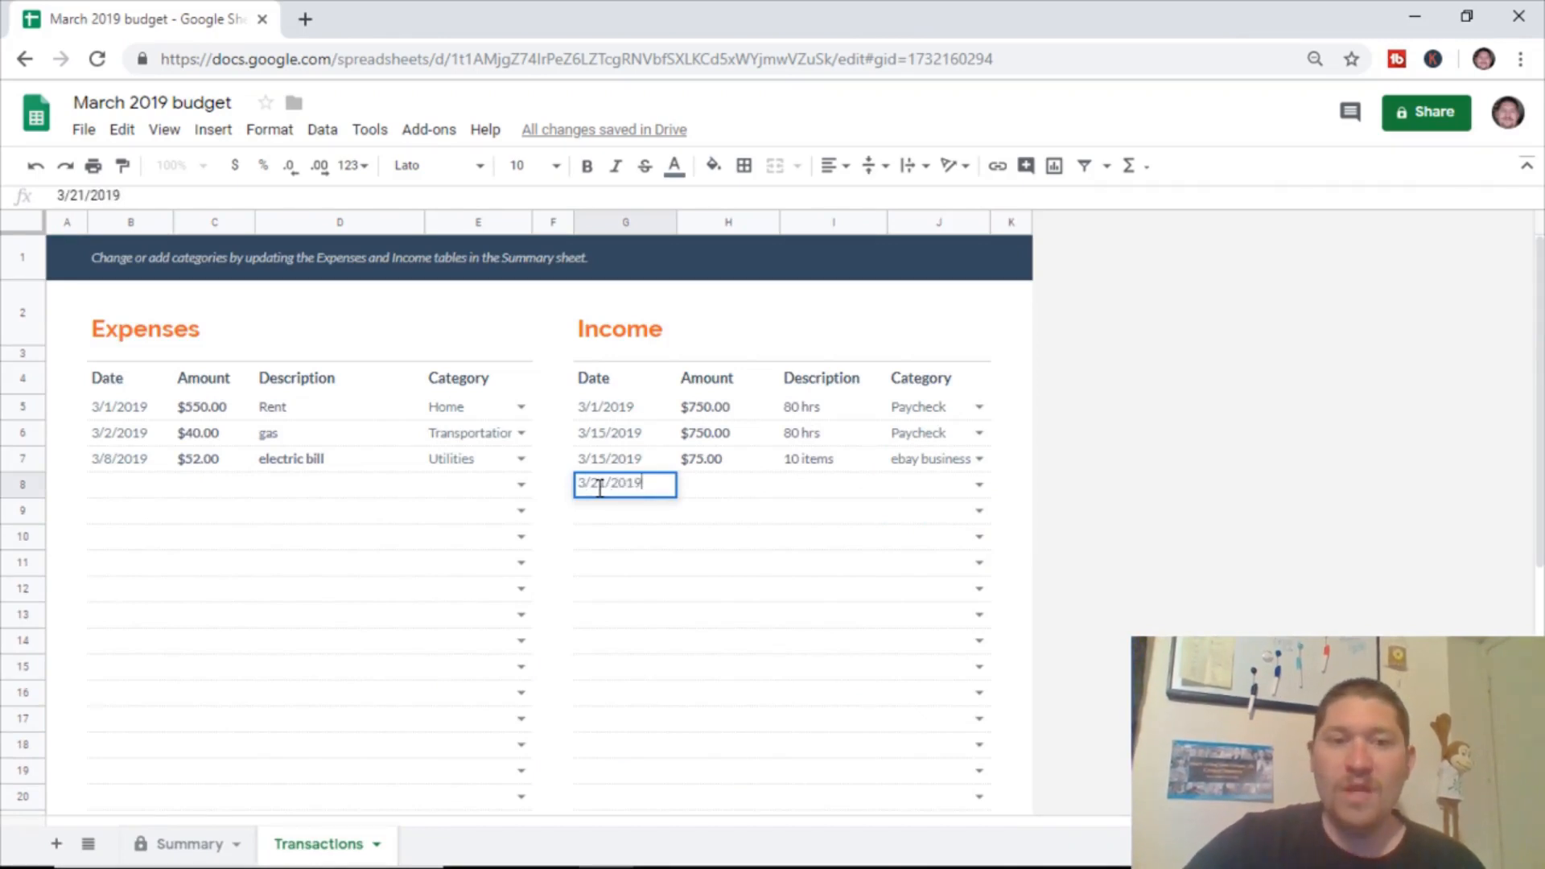
click(723, 492)
text(5)
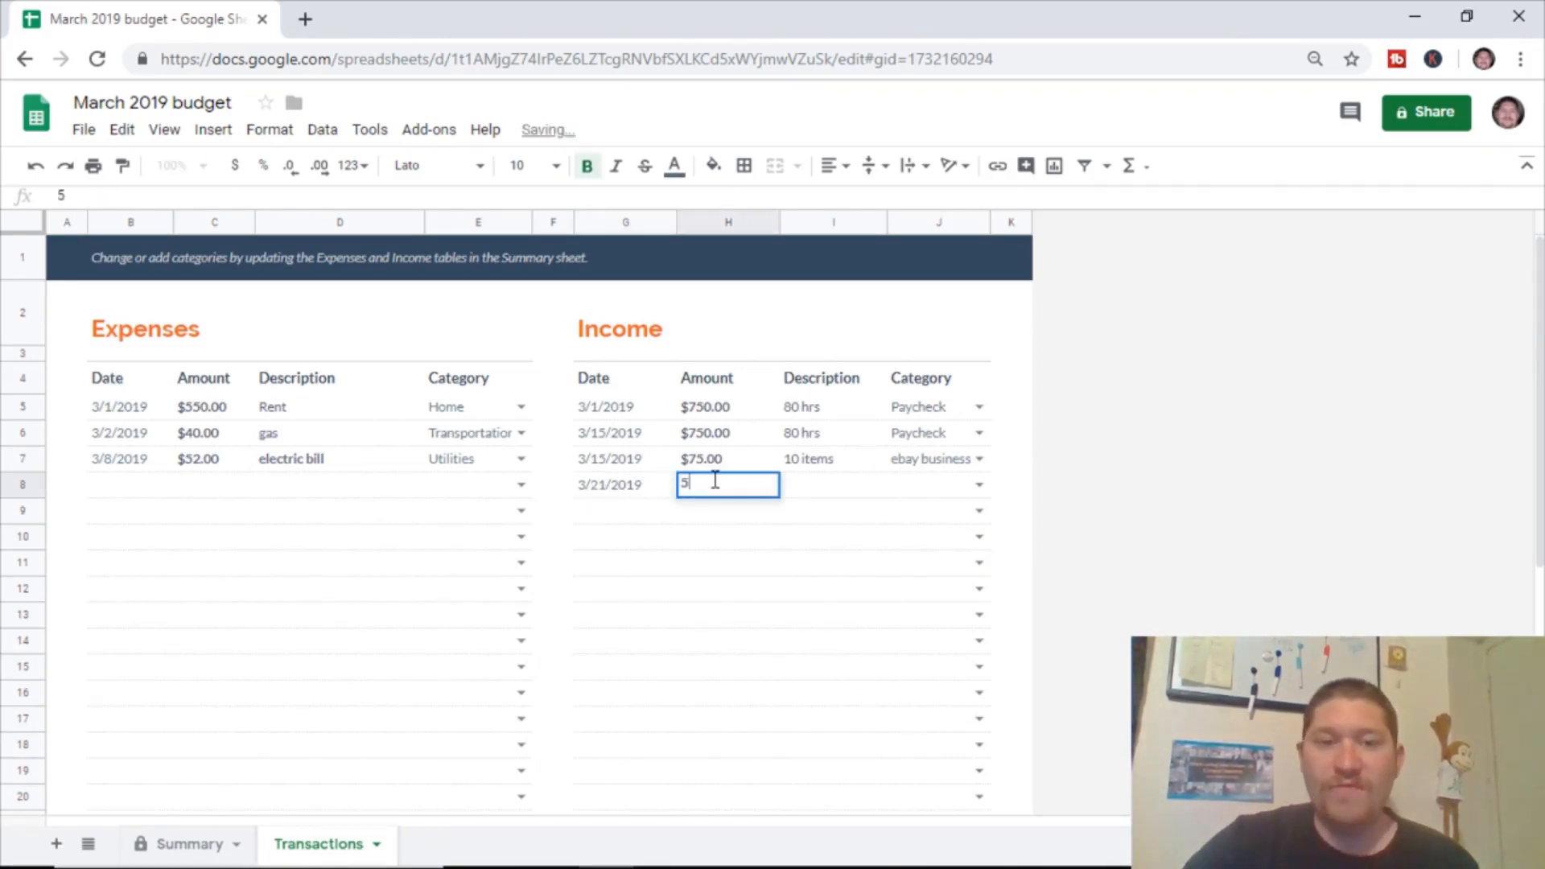
click(823, 498)
text(st)
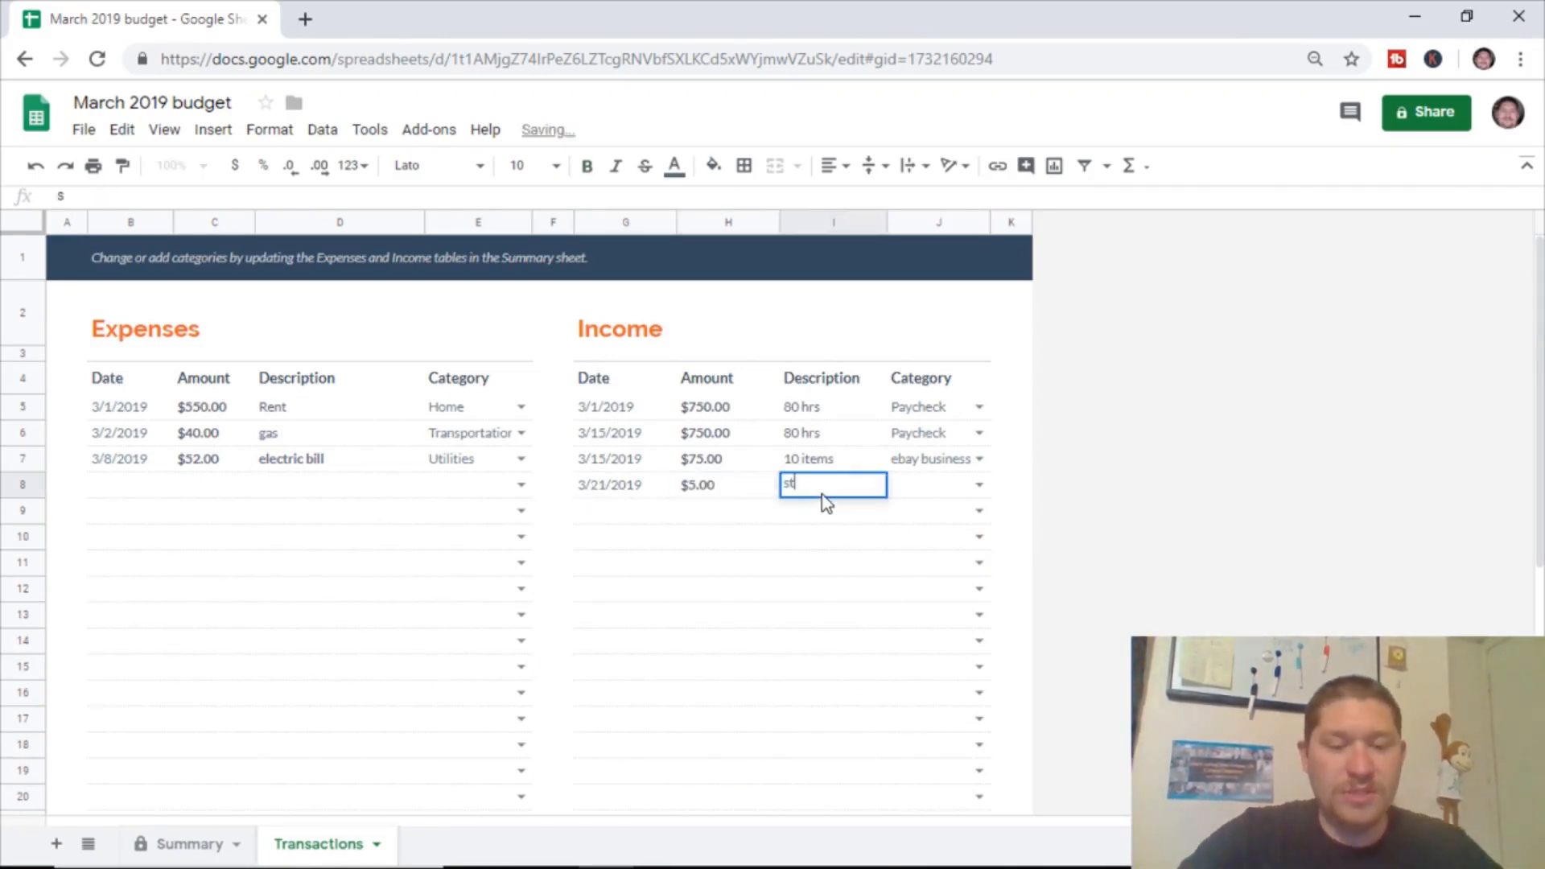
text(ocks dividends)
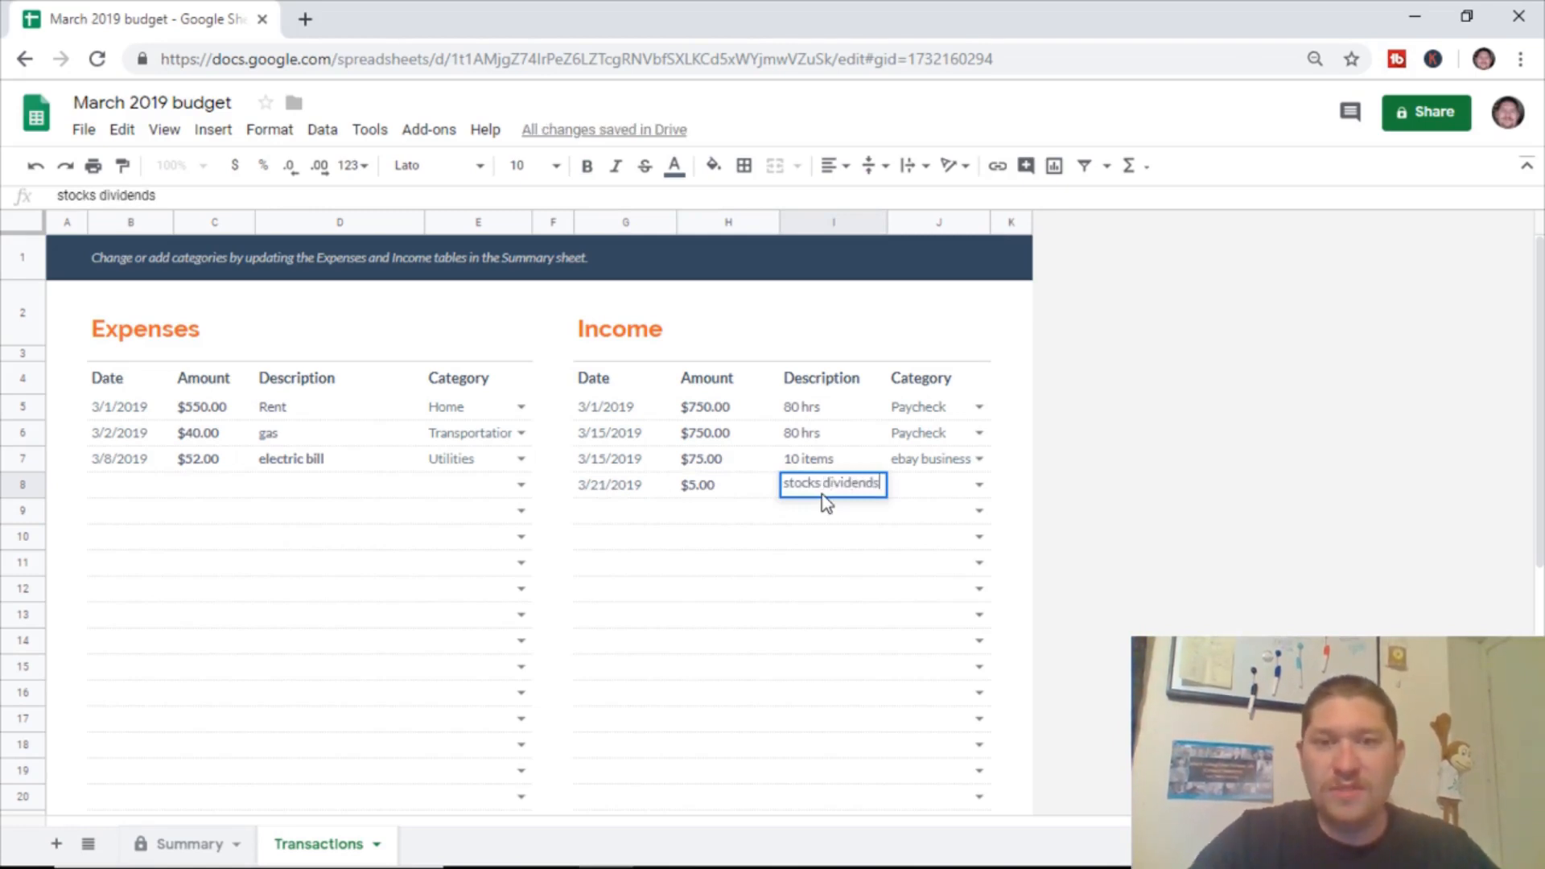
click(979, 484)
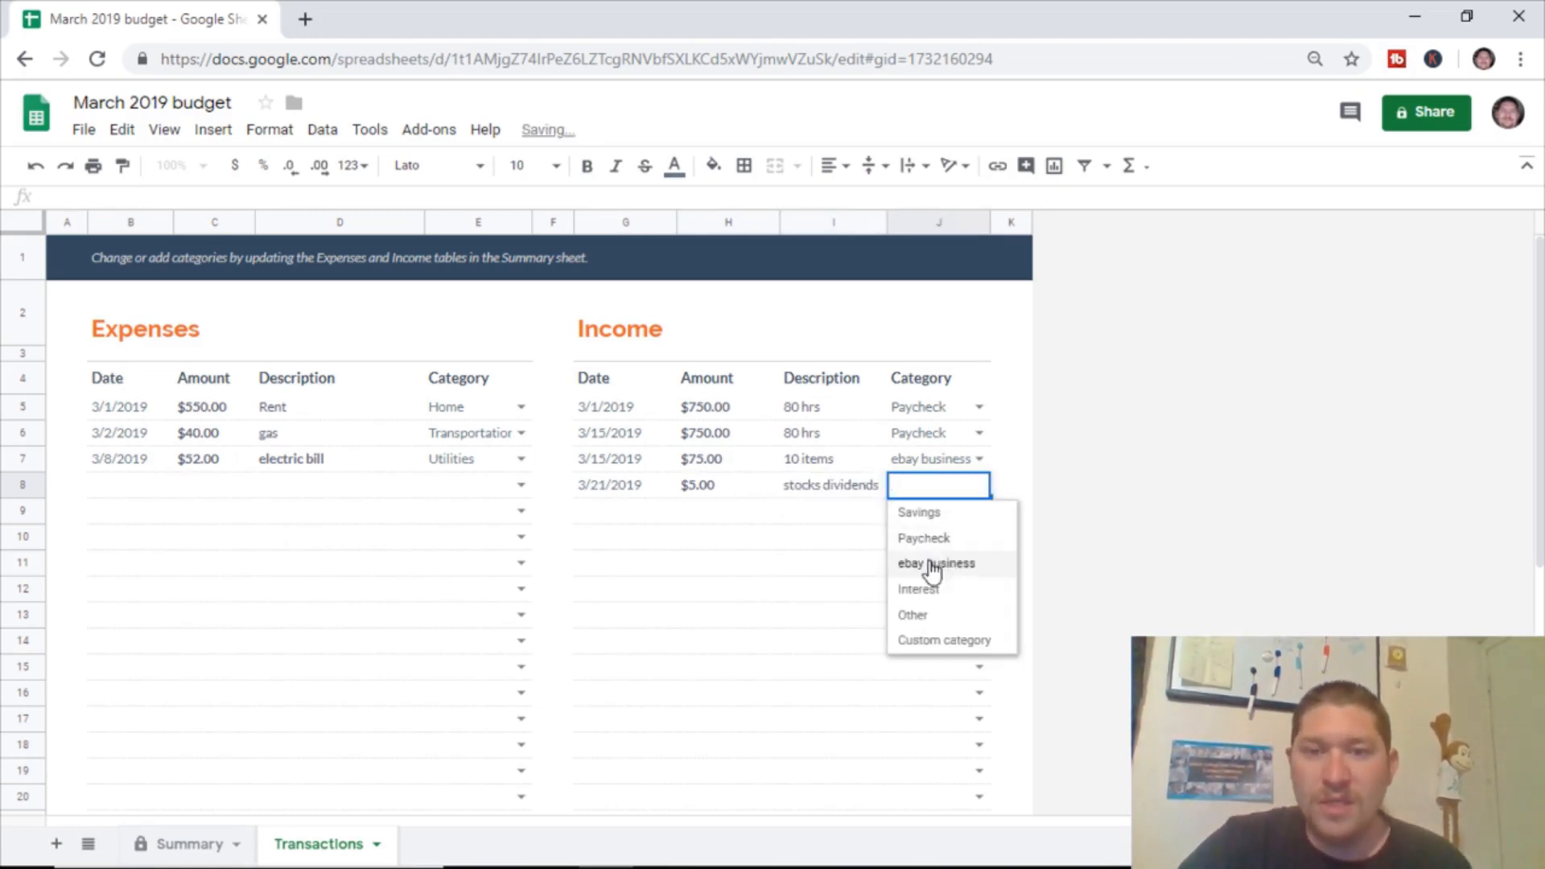
click(956, 589)
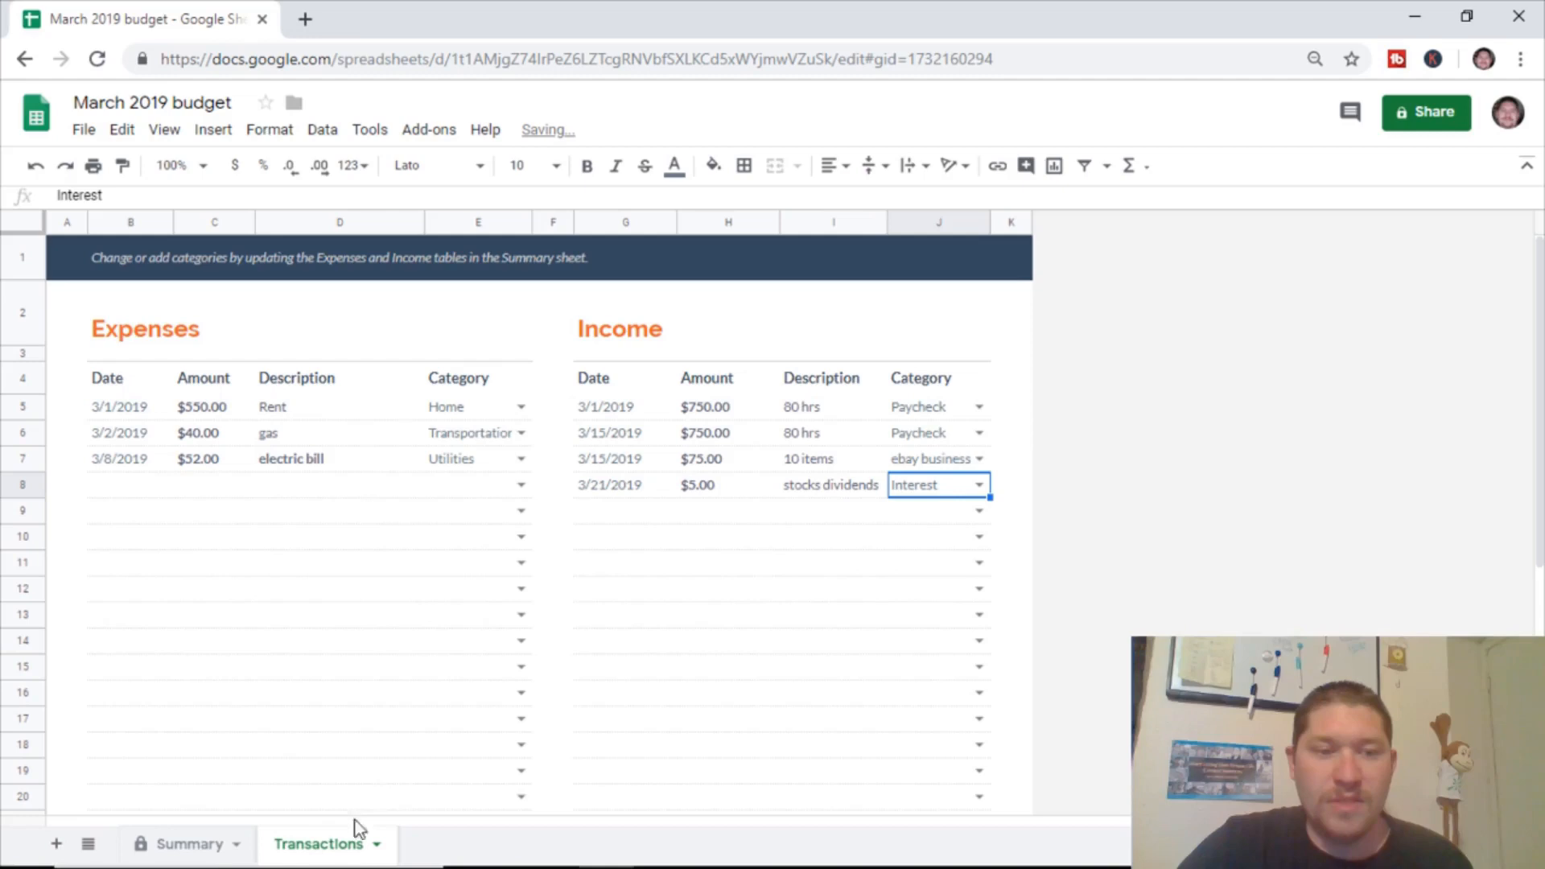
Rename the Interest income category on the Summary sheet to "dividends"
click(194, 843)
click(573, 727)
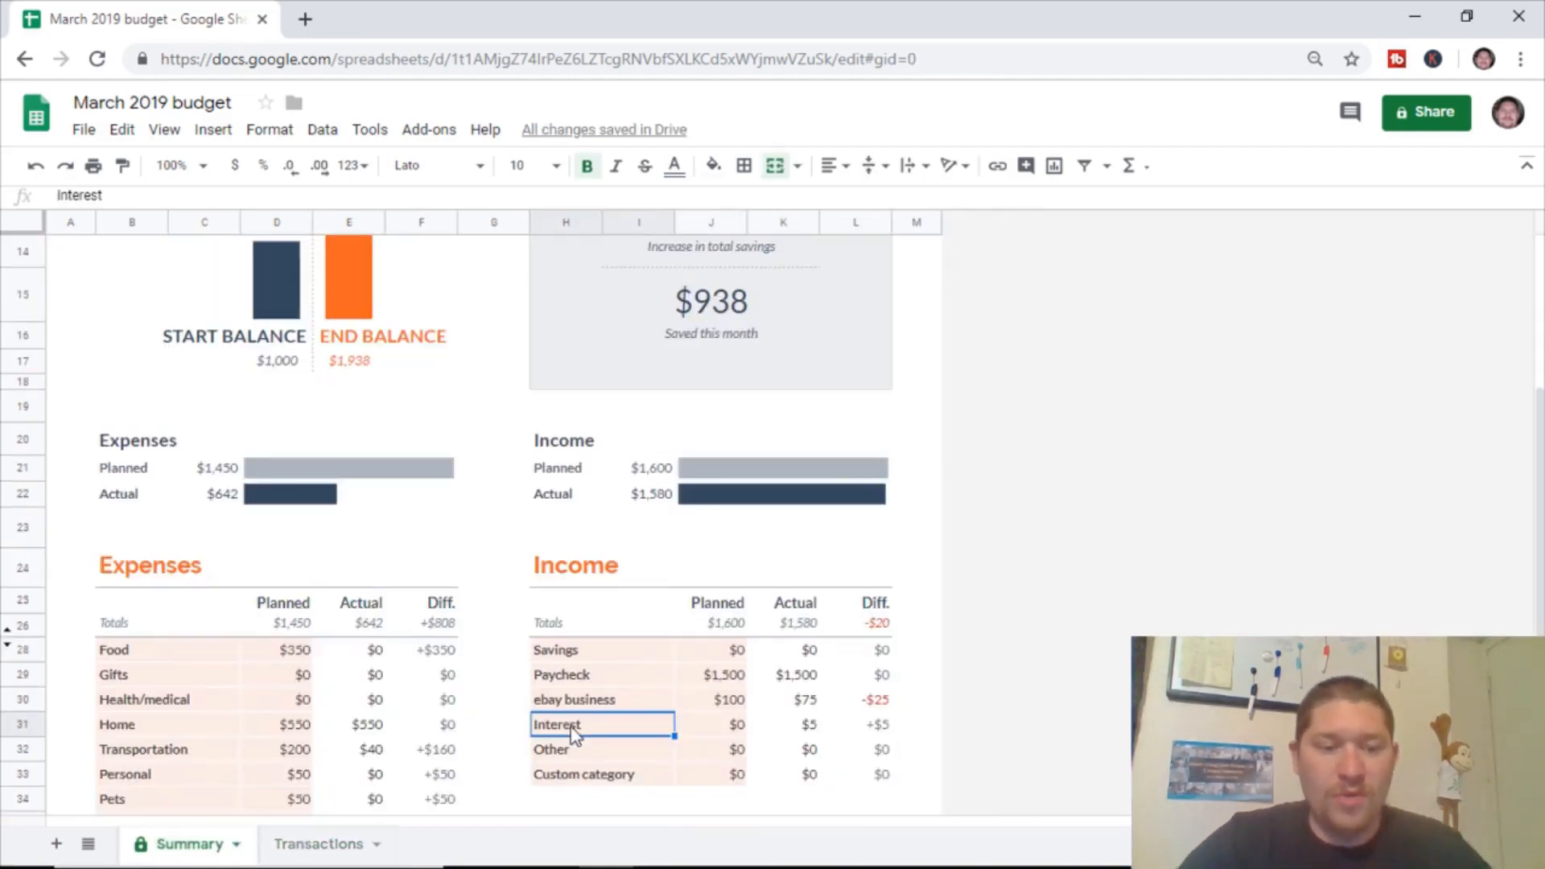
text(dividends)
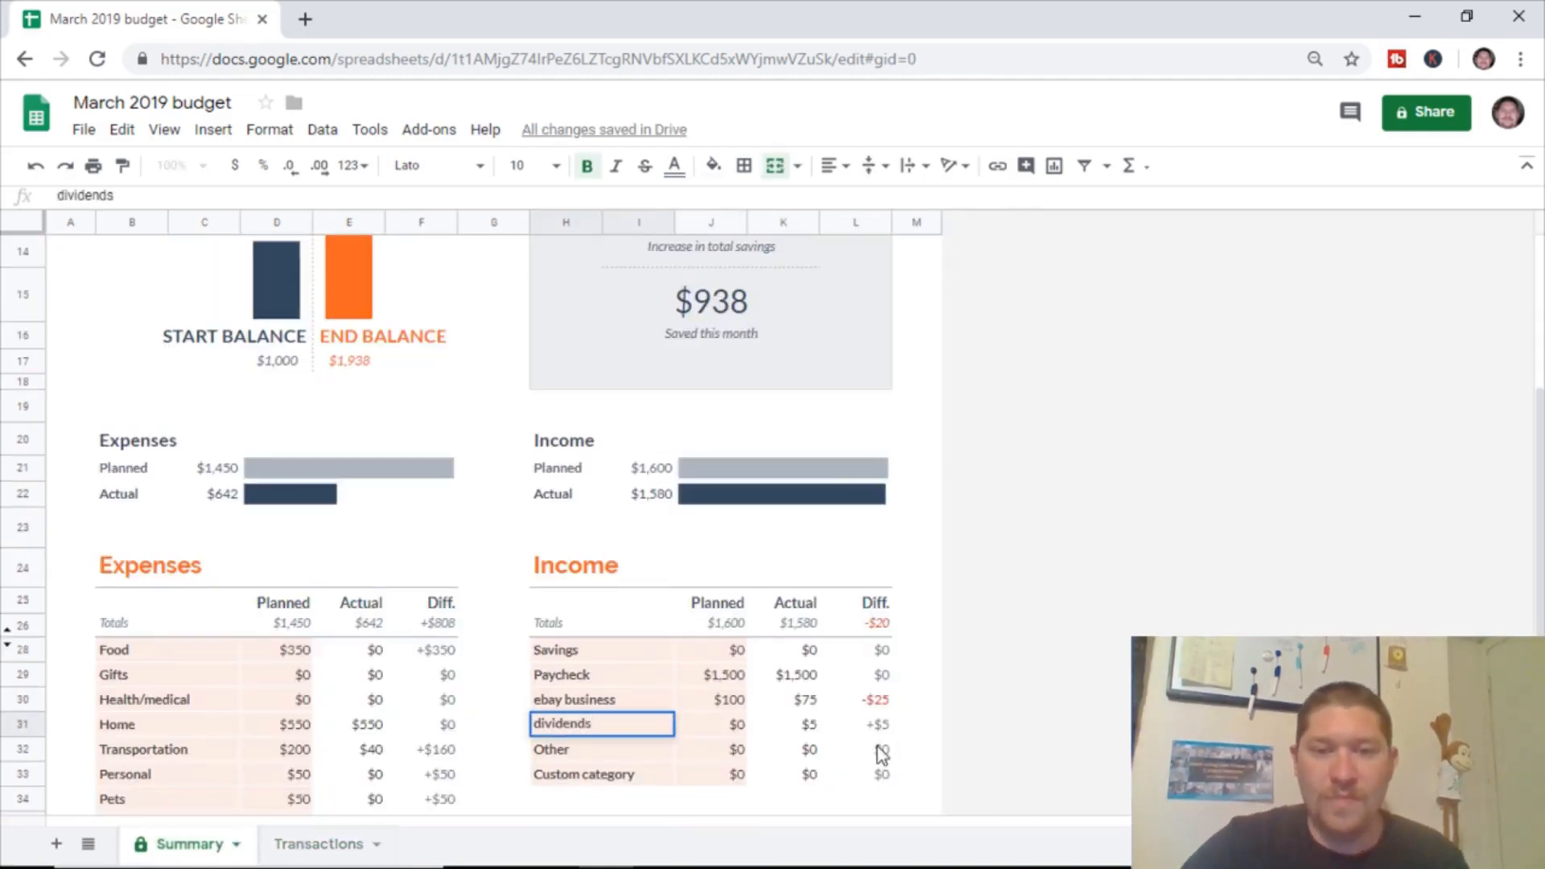
click(883, 749)
Change the category of the 3/21/2019 stocks dividends entry on the Transactions sheet to dividends
click(280, 844)
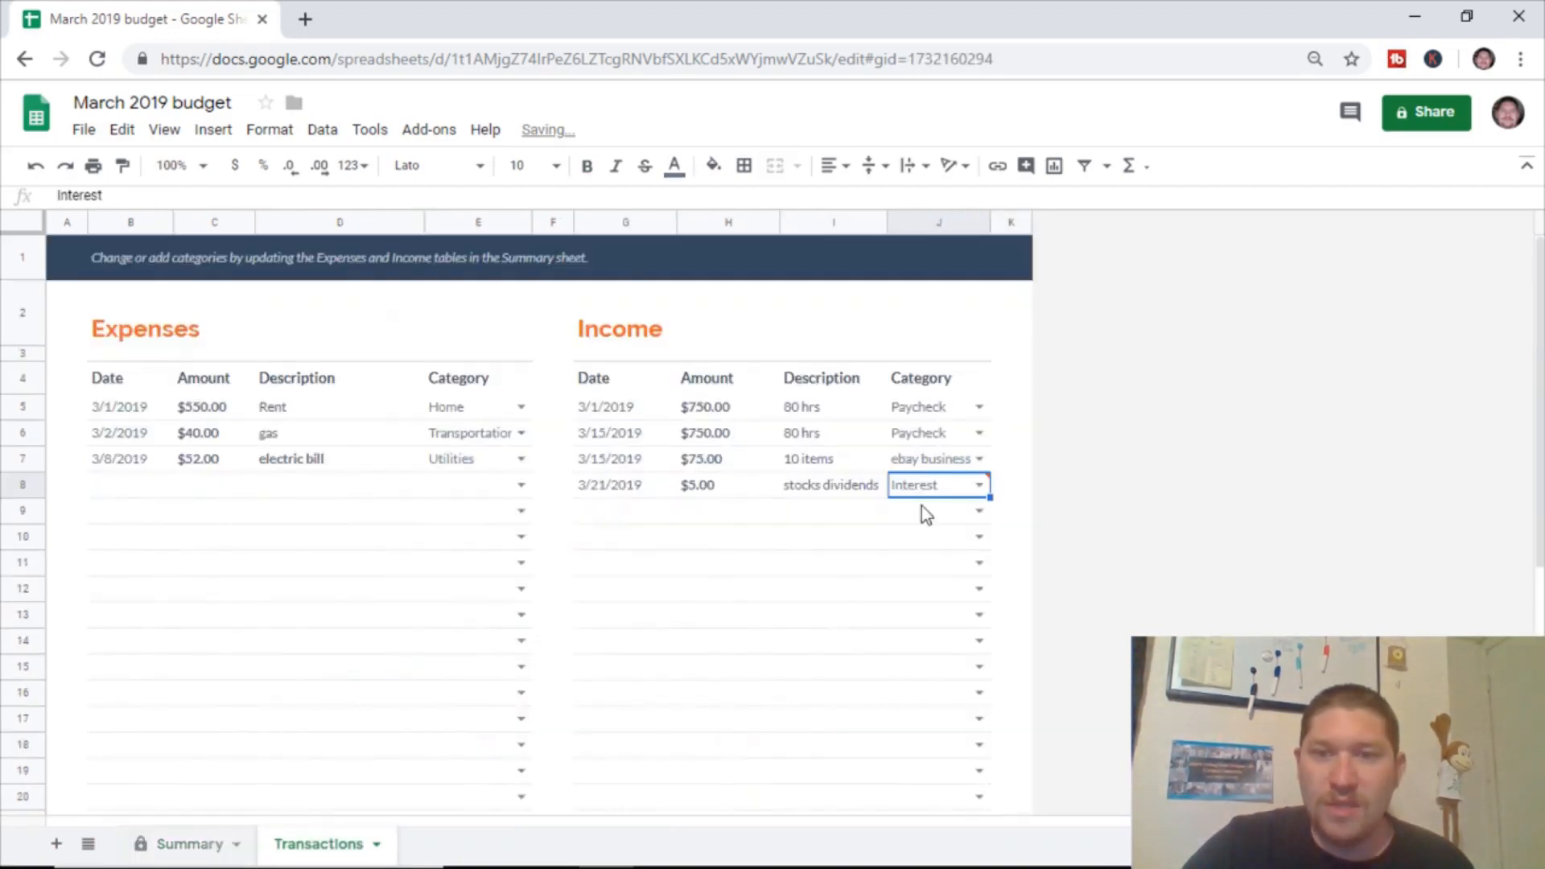
click(977, 487)
click(953, 589)
click(835, 591)
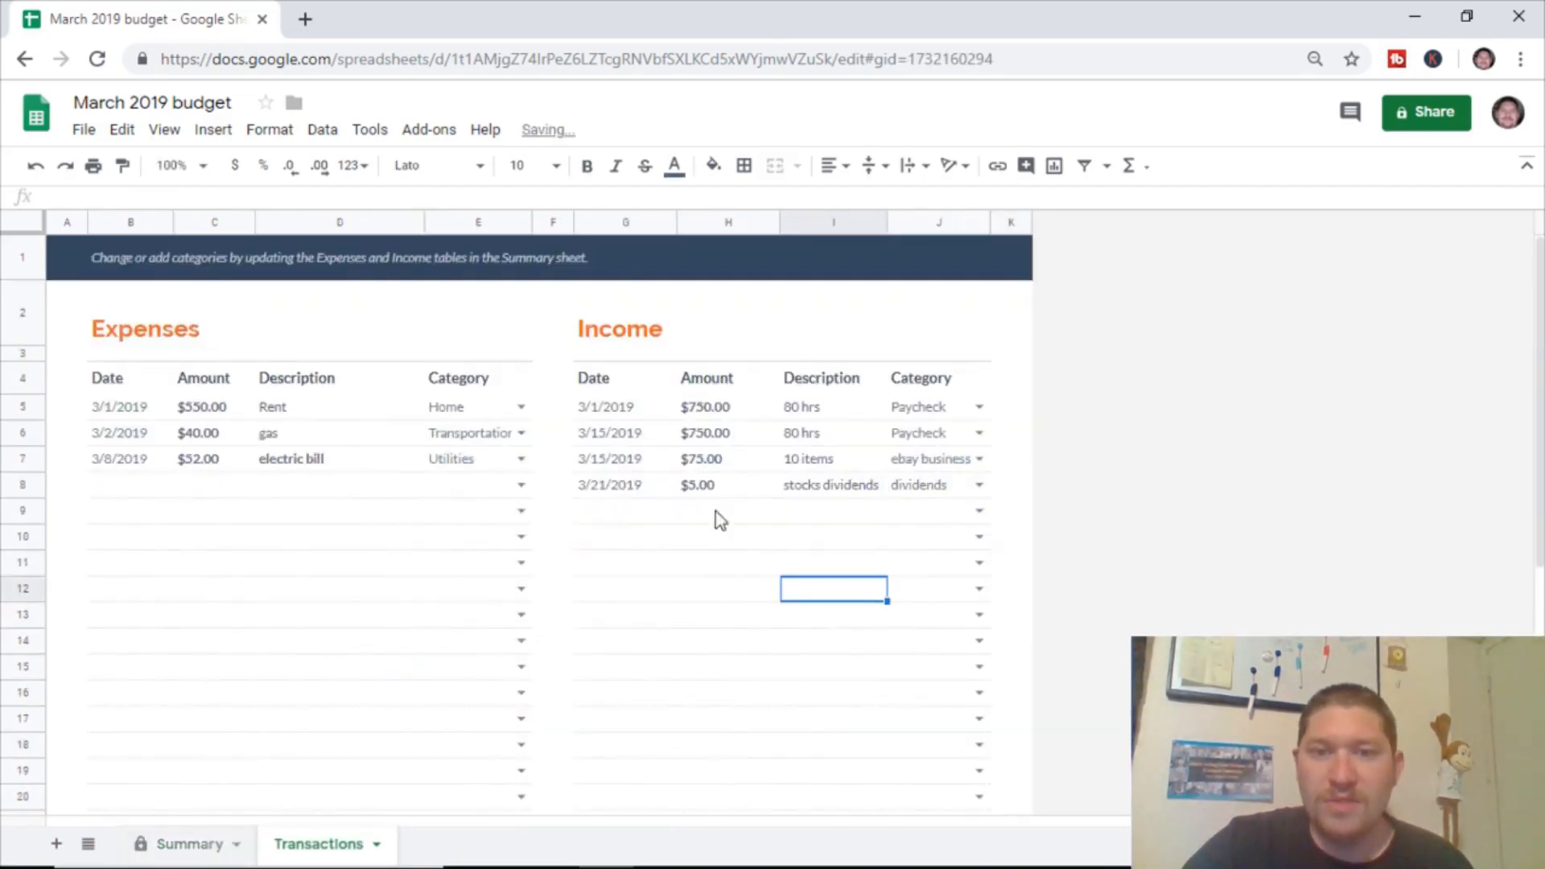
Set the planned amount for dividends income on the Summary sheet to 3 and review the updated totals and charts
click(215, 842)
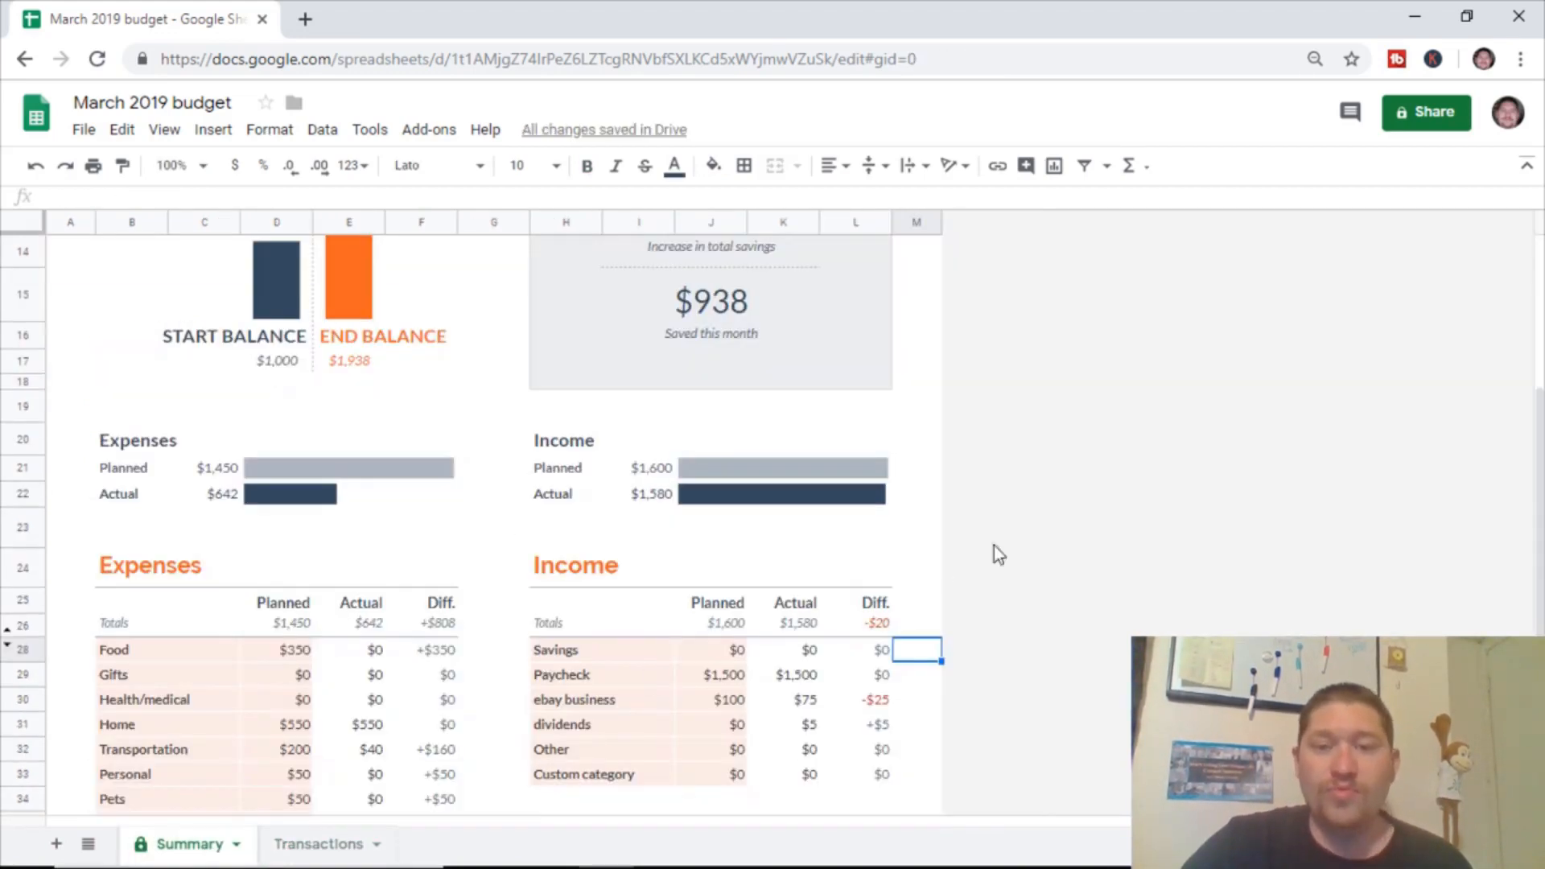
click(731, 640)
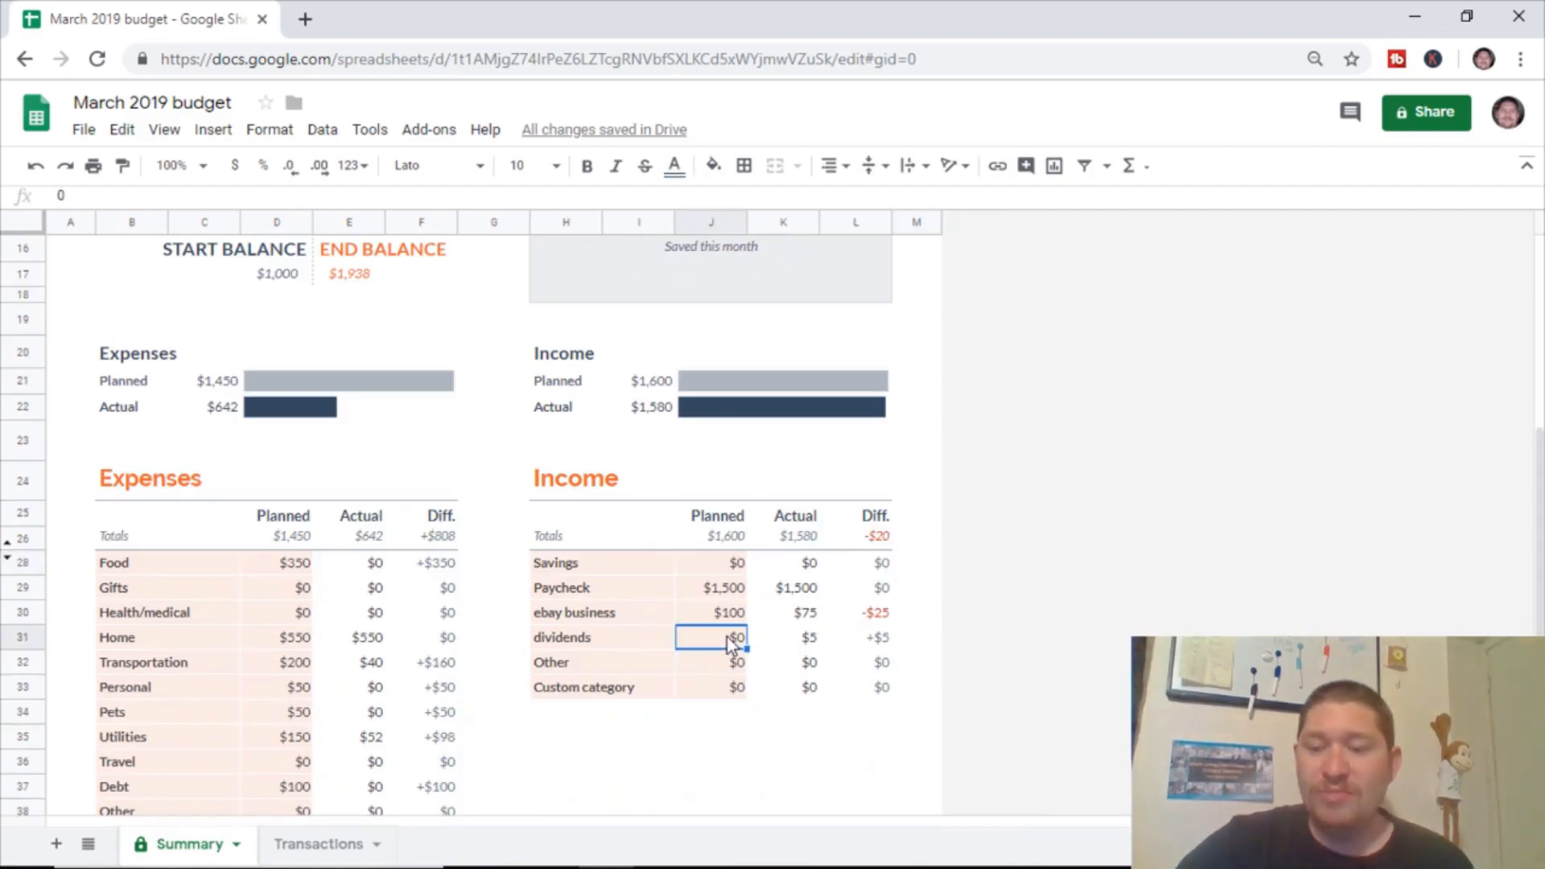
text(3)
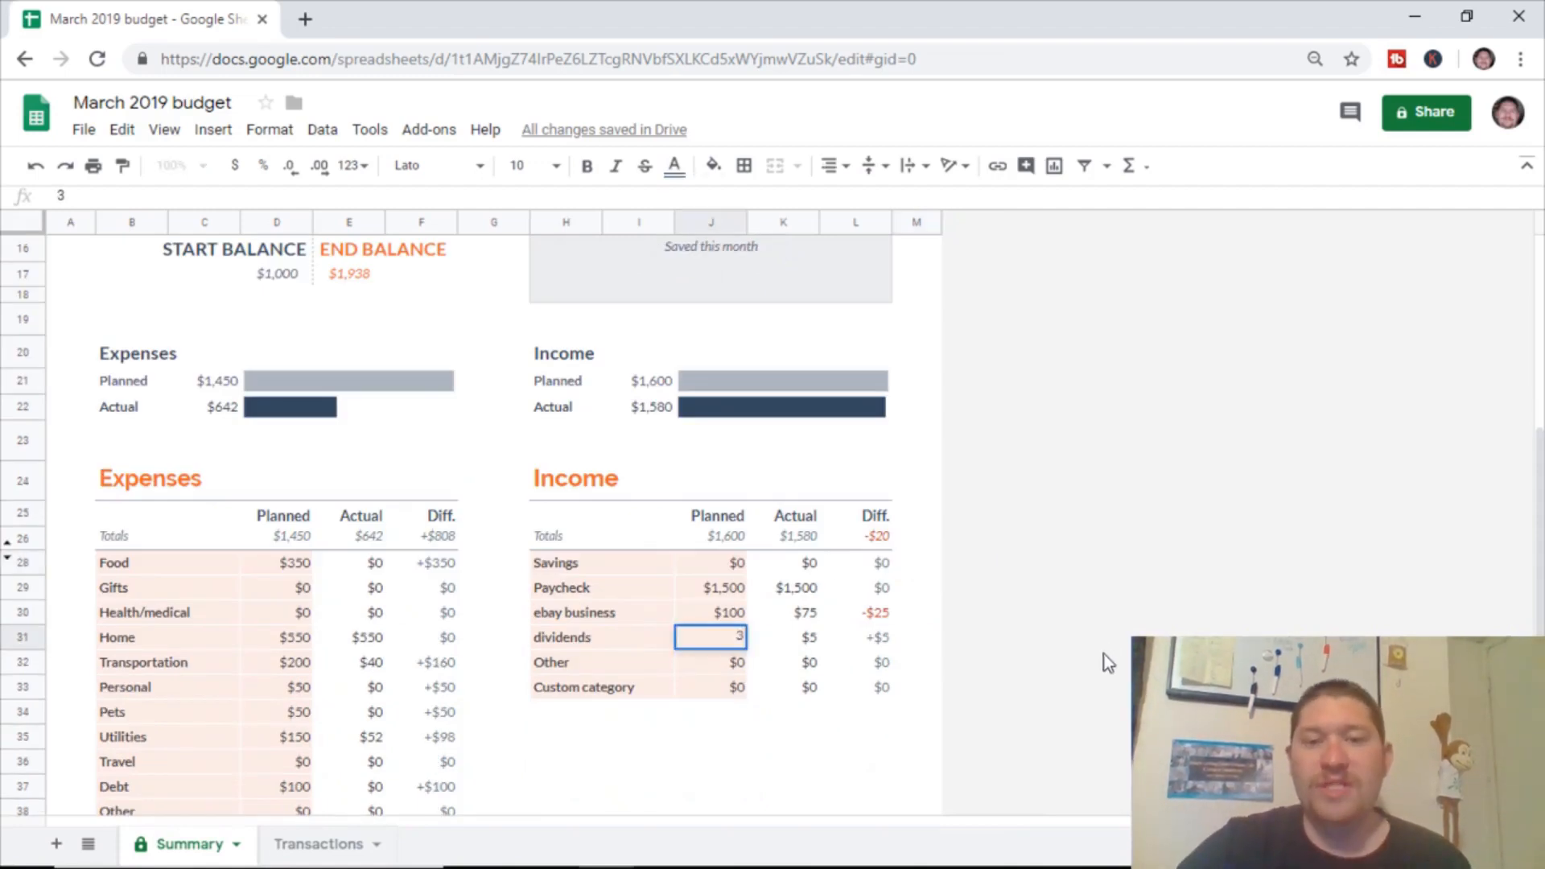
click(917, 638)
scroll(755, 645, up, 2)
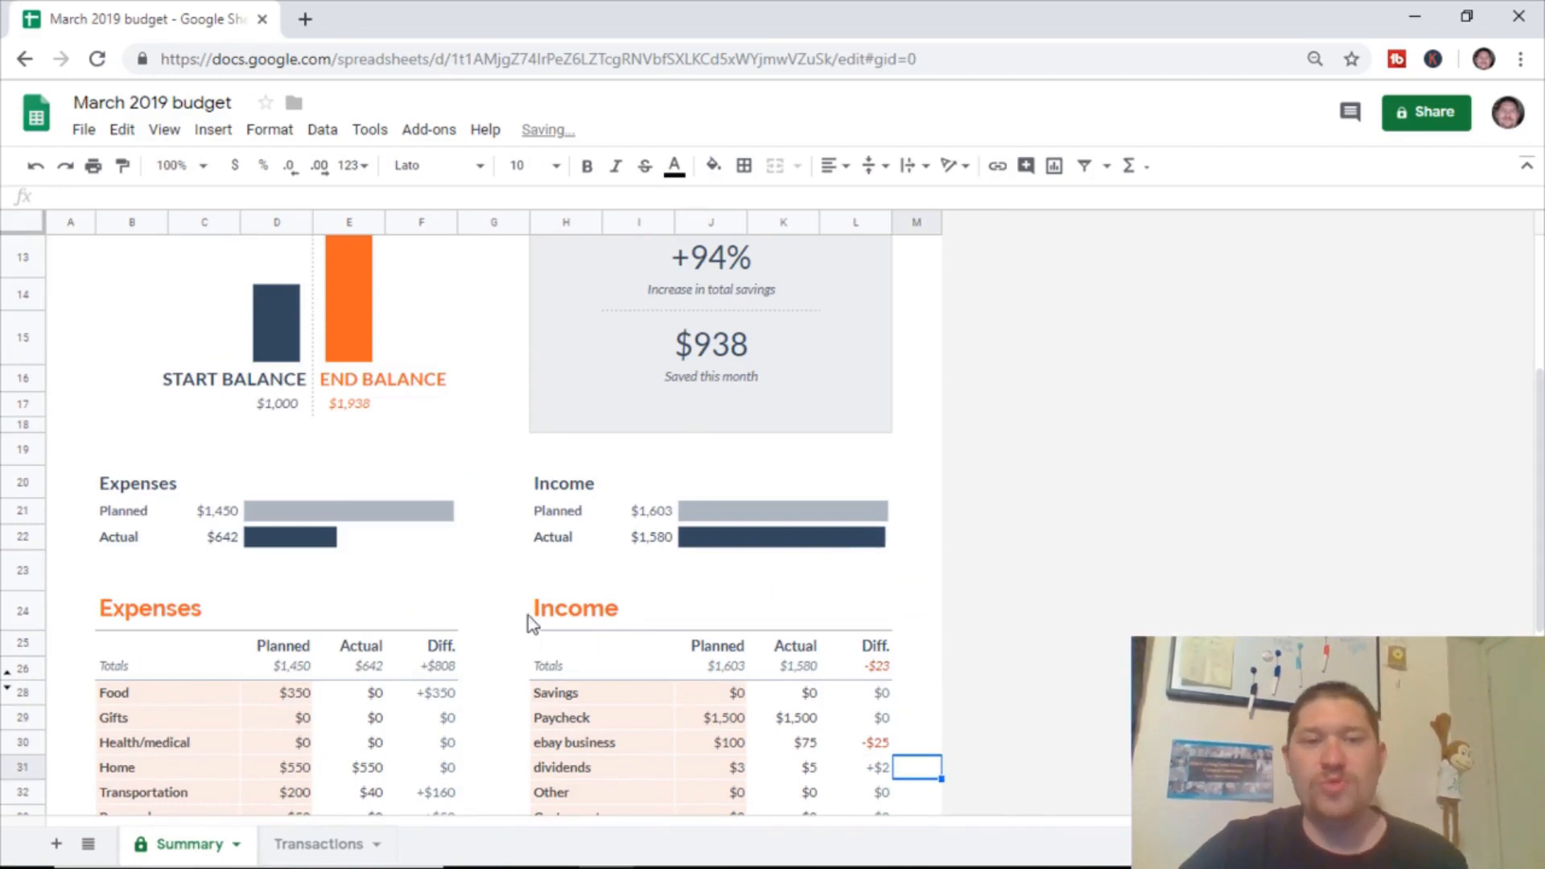
scroll(543, 516, up, 2)
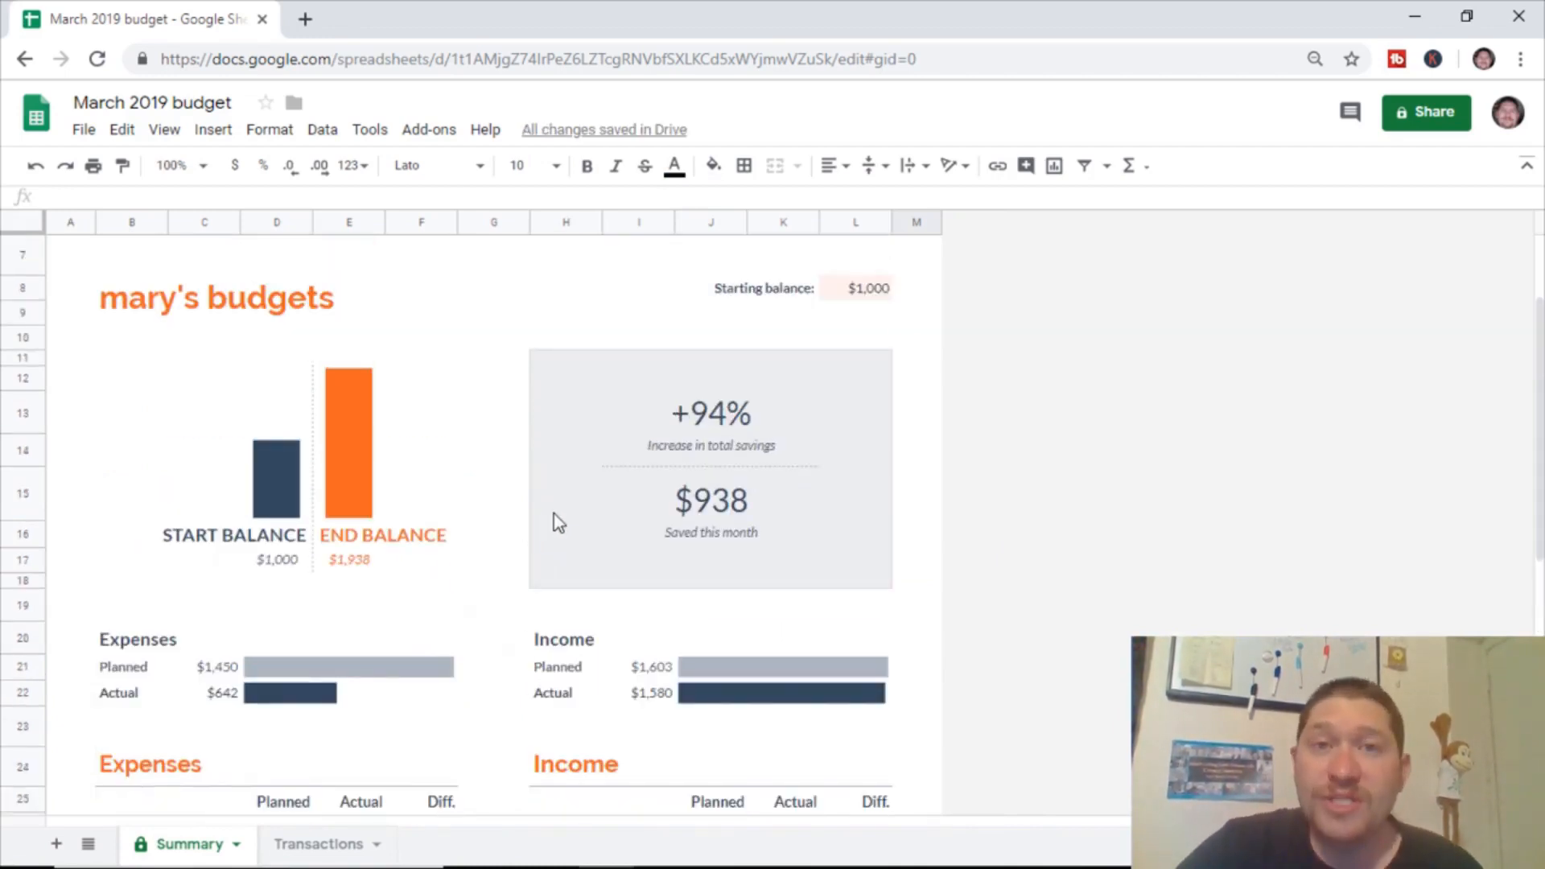
scroll(555, 521, down, 2)
scroll(561, 521, down, 2)
scroll(561, 522, up, 3)
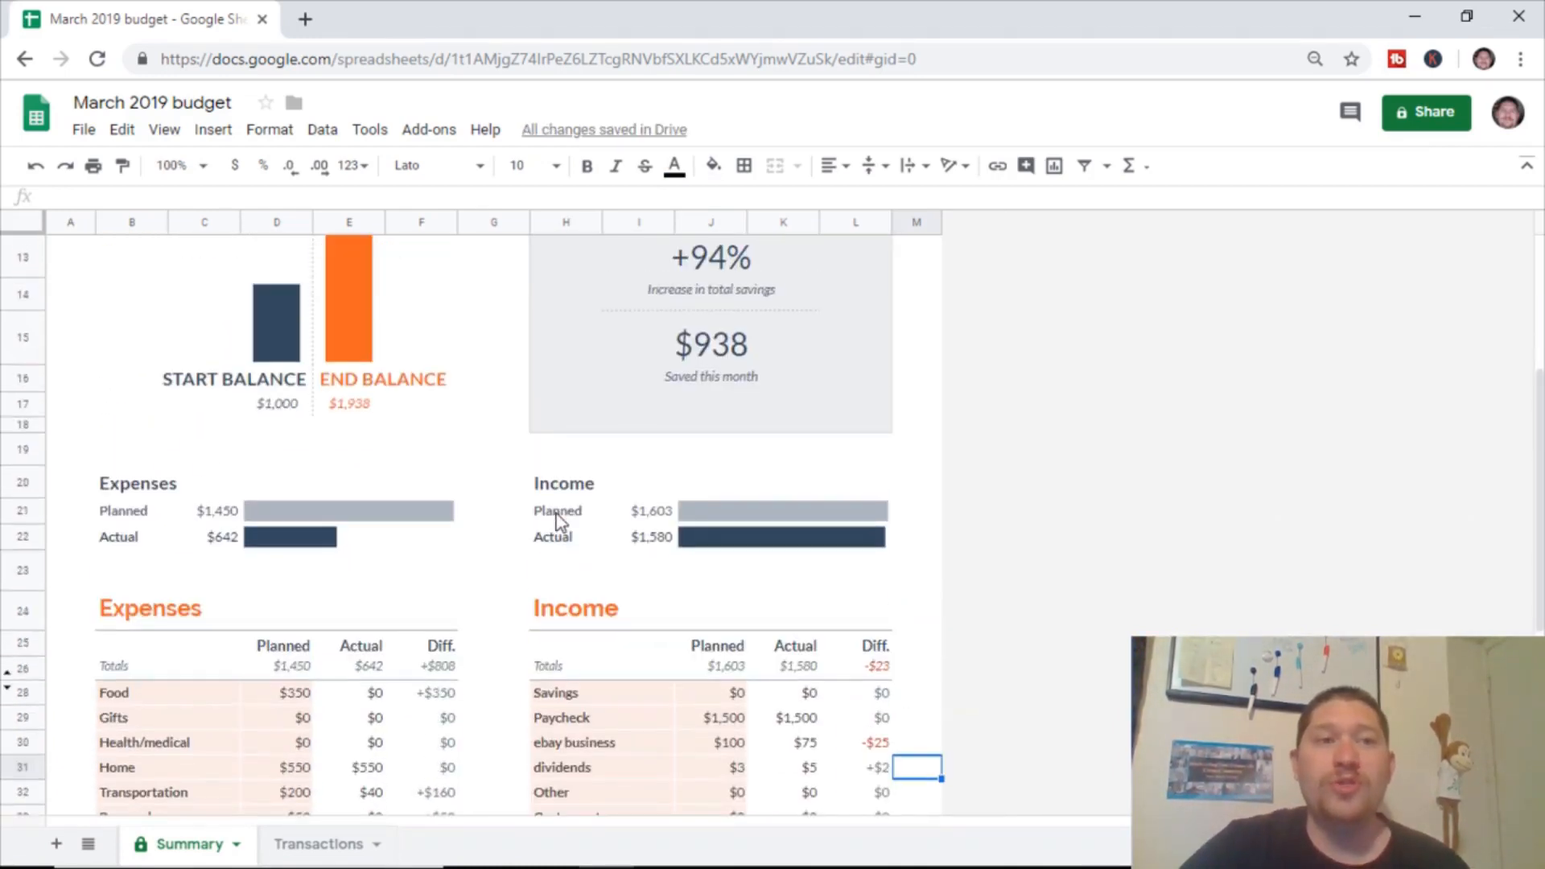